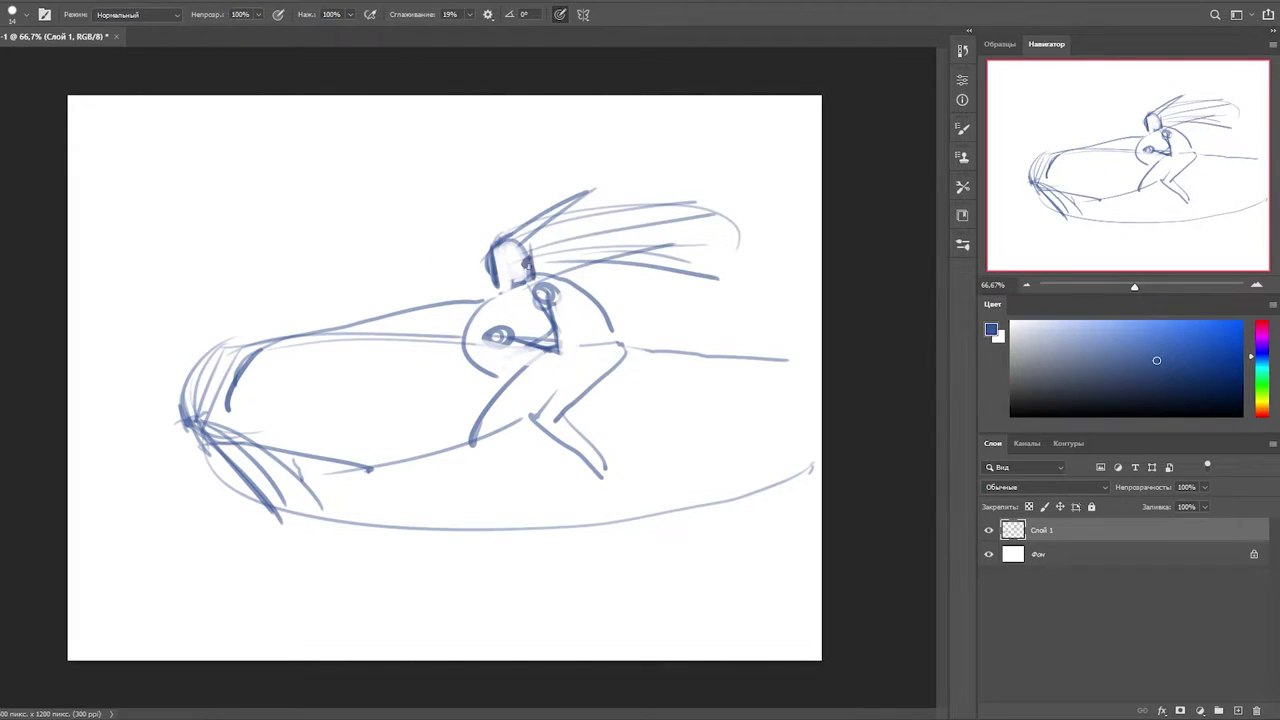
- Build up the rider's arm, torso, bent leg and foot over the stick figure, erasing overlapping construction lines
mouse_move(545, 290)
mouse_down()
mouse_move(560, 335)
mouse_move(620, 370)
mouse_move(530, 425)
mouse_up()
key(e)
mouse_move(600, 375)
mouse_down()
mouse_move(597, 493)
mouse_move(630, 495)
mouse_up()
key(b)
mouse_move(530, 415)
mouse_down()
mouse_move(605, 465)
mouse_move(576, 470)
mouse_move(595, 475)
mouse_move(585, 495)
mouse_up()
key(e)
key(b)
drag(443, 440, 518, 505)
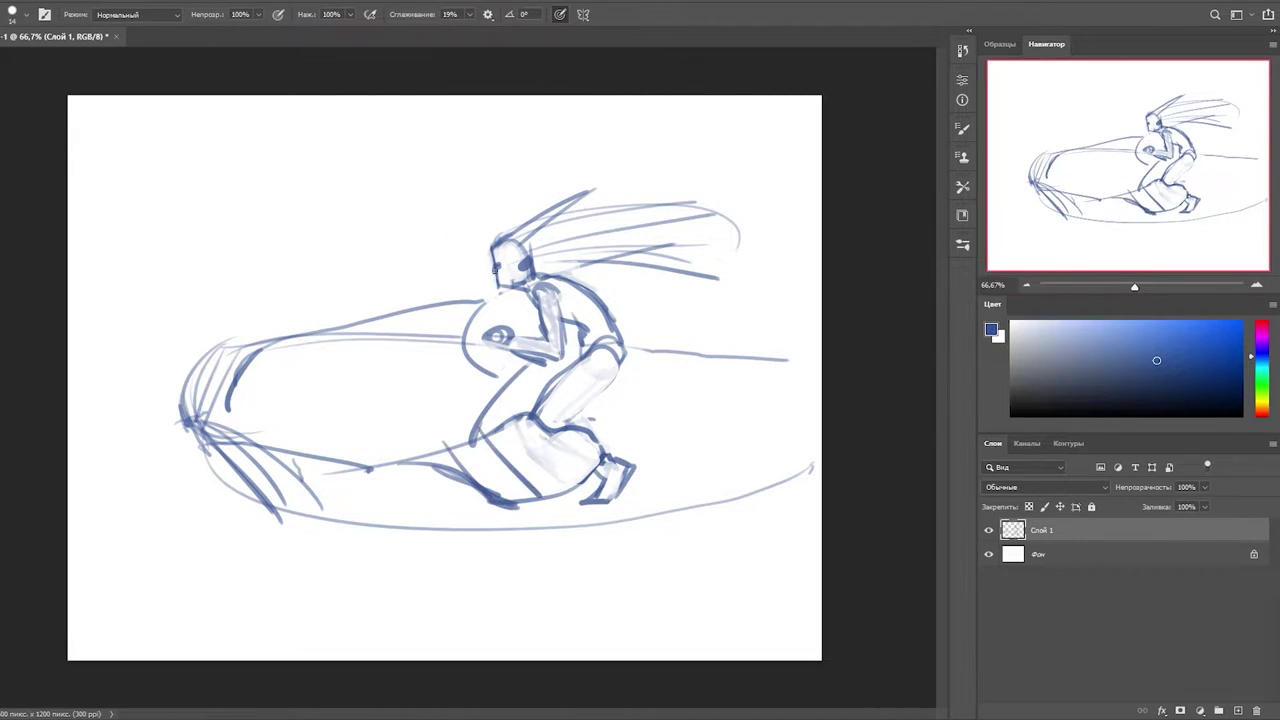
- Refine the rider's head with a face profile, forehead and neck line facing forward
key(b)
mouse_move(555, 210)
mouse_down()
mouse_move(484, 254)
mouse_move(521, 284)
mouse_up()
key(e)
key(b)
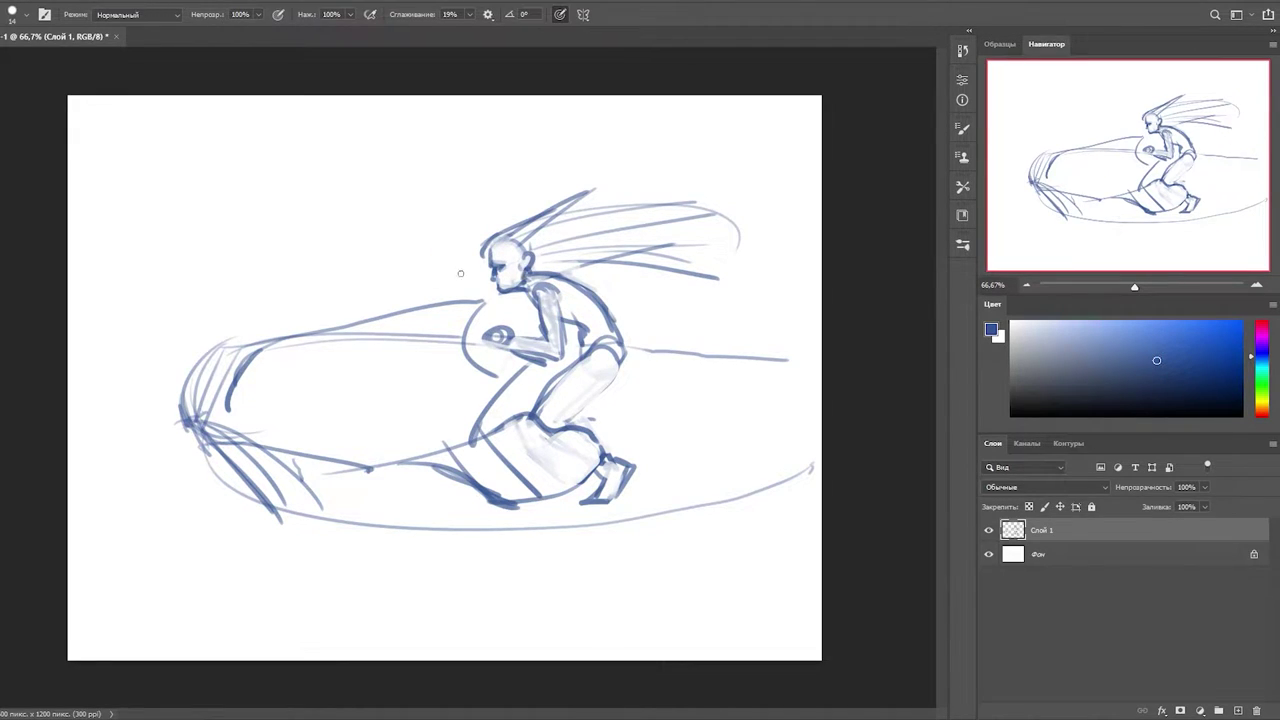
- Redraw the bike's nose as a blunt curve and erase the fanned construction lines and inner hood line
drag(257, 342, 170, 432)
key(e)
drag(215, 370, 200, 425)
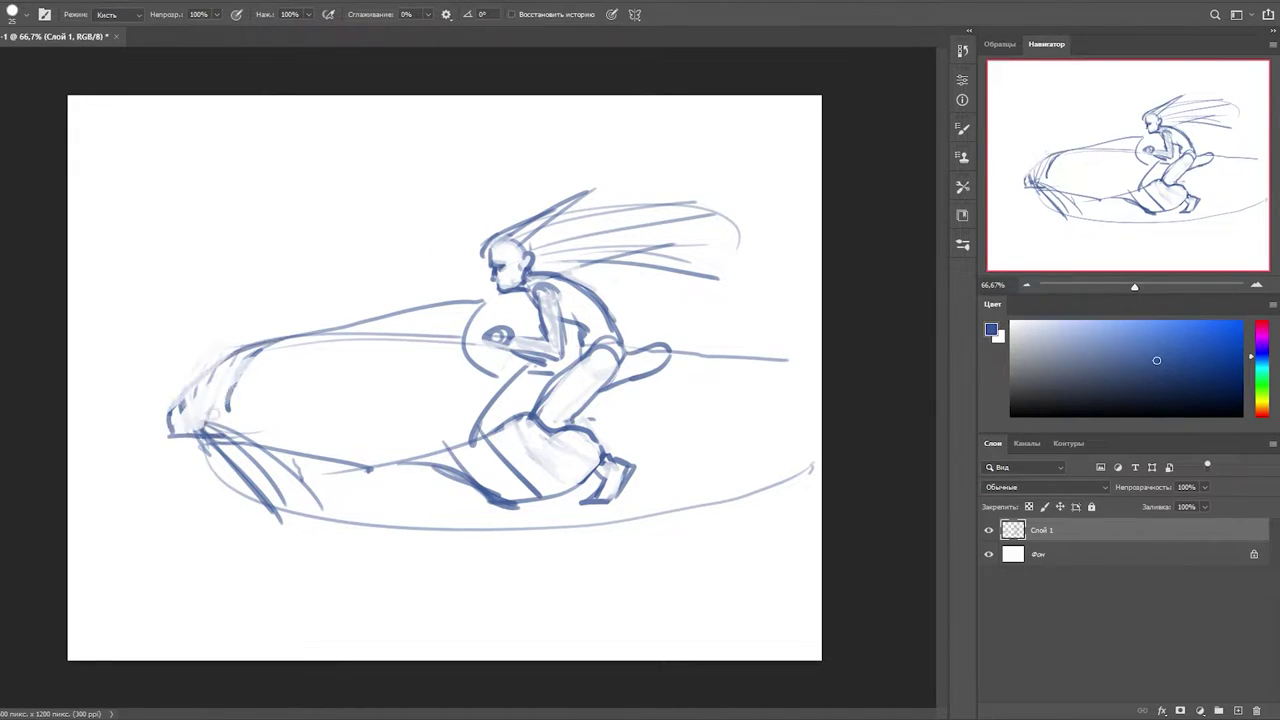
drag(340, 332, 465, 345)
- Sketch angular edges along the bike's lower hull and outline its tail
key(b)
mouse_move(332, 455)
mouse_down()
mouse_move(262, 525)
mouse_move(495, 515)
mouse_up()
mouse_move(530, 517)
mouse_down()
mouse_move(586, 531)
mouse_move(782, 462)
mouse_up()
drag(805, 378, 790, 458)
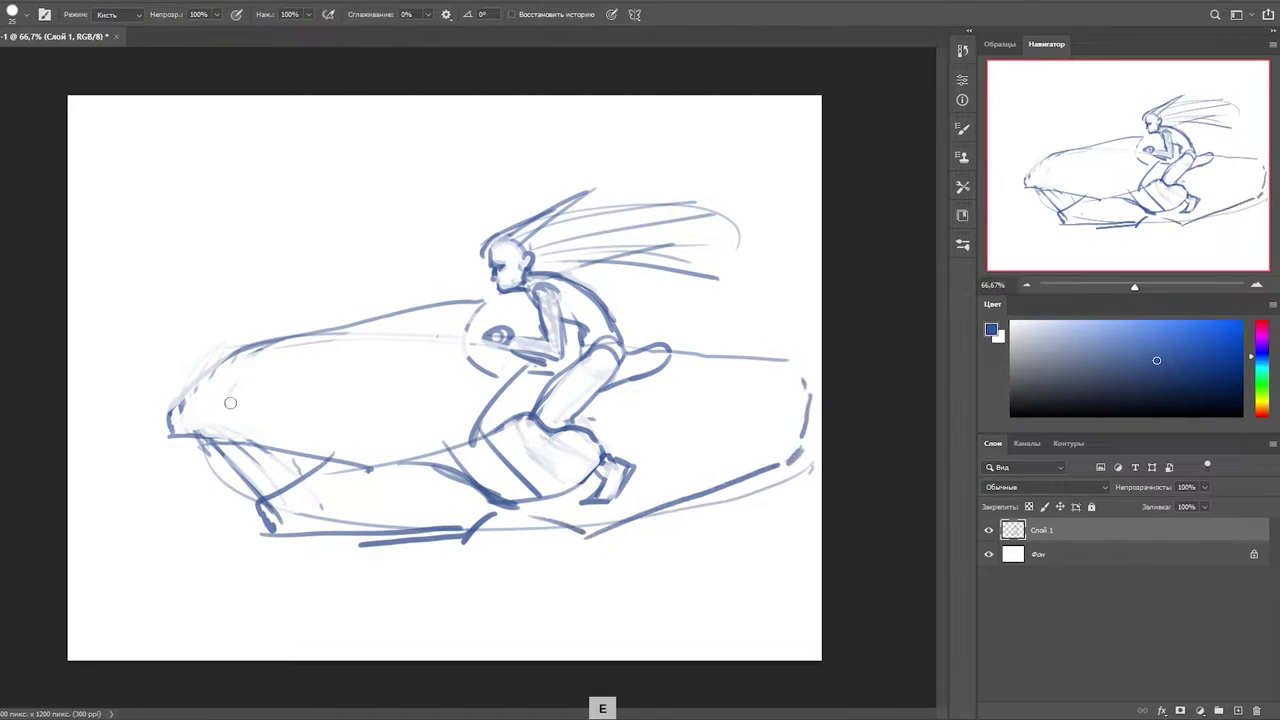
- Fade the old lines around the front of the bike and redraw the nose contour as one clean curve
drag(202, 508, 250, 440)
key(b)
mouse_move(245, 345)
mouse_down()
mouse_move(163, 435)
mouse_move(296, 444)
mouse_up()
key(e)
drag(300, 340, 175, 440)
key(b)
- Draw the nose's lower edge and a rounded engine recess with inner details in front of the rider's leg
drag(388, 452, 500, 380)
drag(168, 432, 390, 476)
mouse_move(365, 390)
mouse_down()
mouse_move(335, 401)
mouse_move(285, 478)
mouse_move(288, 548)
mouse_up()
- Fade out the rider's old head, hair and torso and redraw the arm and torso in an upright pose
mouse_move(540, 270)
mouse_down()
mouse_move(628, 362)
mouse_move(560, 200)
mouse_up()
key(e)
right_click(560, 300)
key(b)
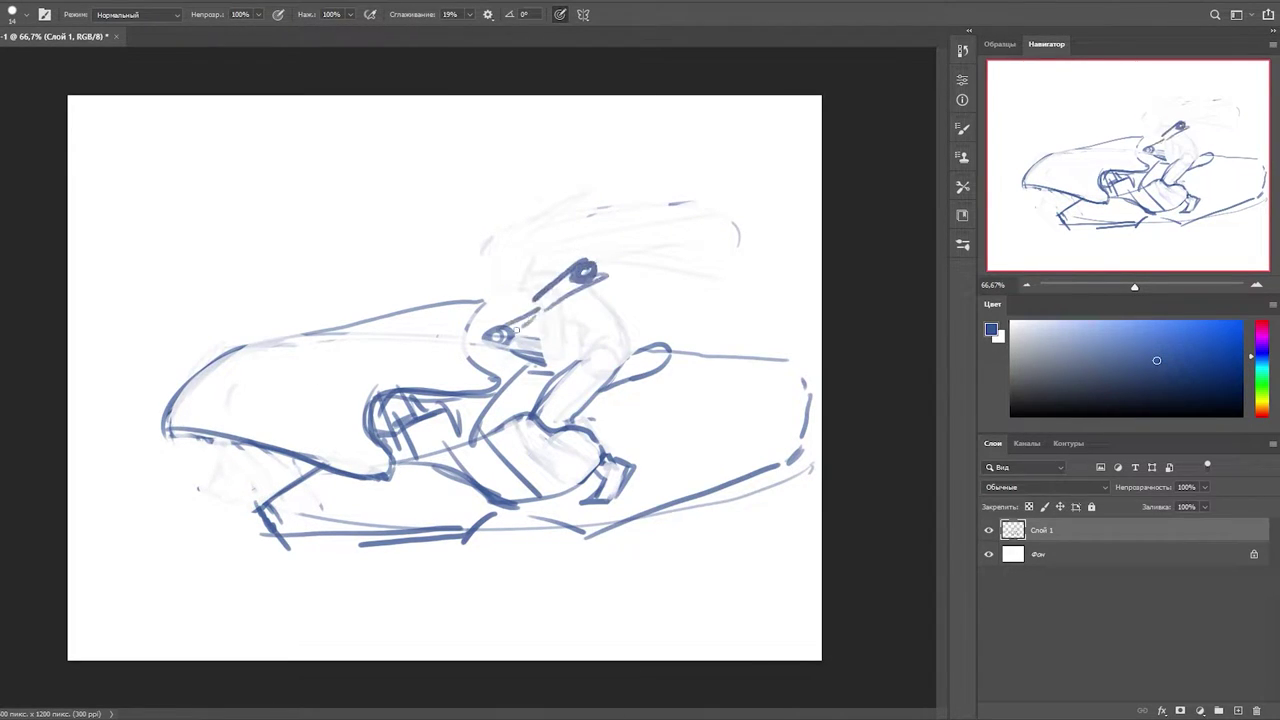
key(e)
key(b)
mouse_move(570, 291)
mouse_down()
mouse_move(598, 264)
mouse_move(626, 300)
mouse_move(600, 400)
mouse_up()
key(e)
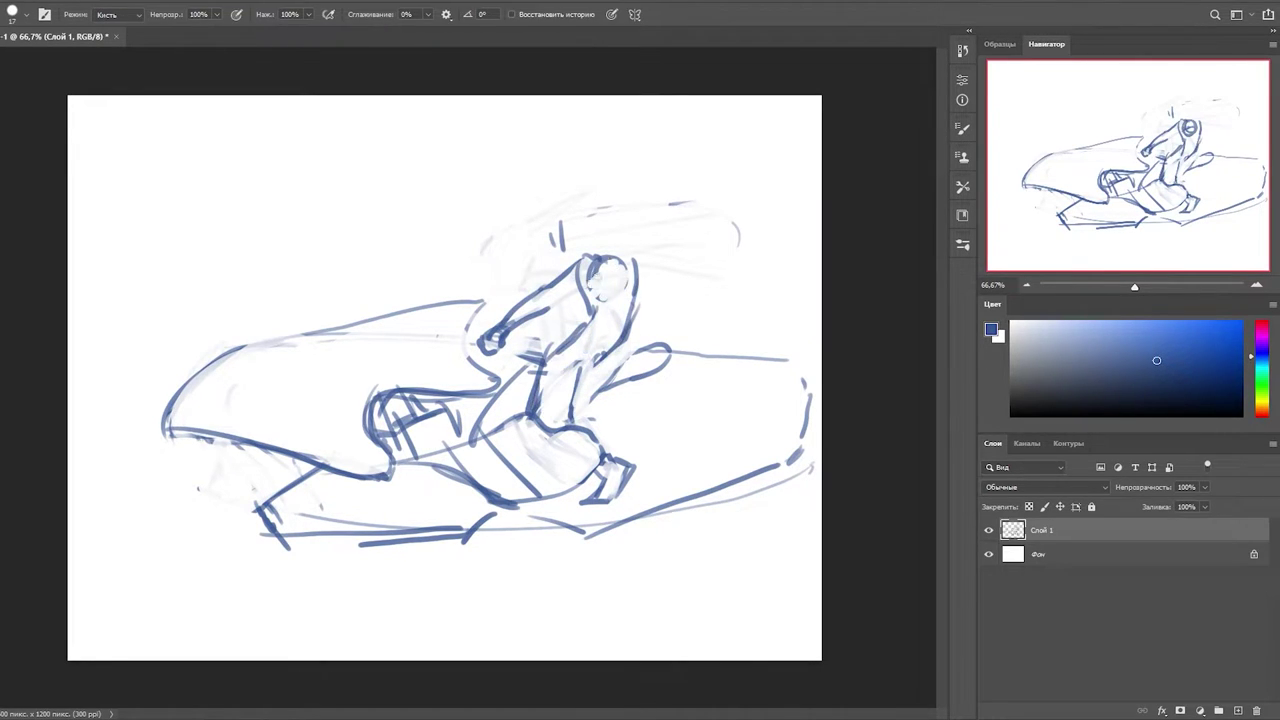
- Draw the rider's new shoulder and head above the upright torso and lighten the surrounding lines
drag(615, 462, 612, 486)
key(b)
drag(586, 268, 626, 262)
drag(632, 212, 630, 252)
key(e)
drag(600, 197, 560, 285)
- Draw the rider's waist and thigh and clean up the lines around the neck and shoulder
key(b)
mouse_move(600, 324)
mouse_down()
mouse_move(530, 398)
mouse_move(542, 386)
mouse_up()
key(e)
key(b)
key(e)
drag(618, 254, 600, 276)
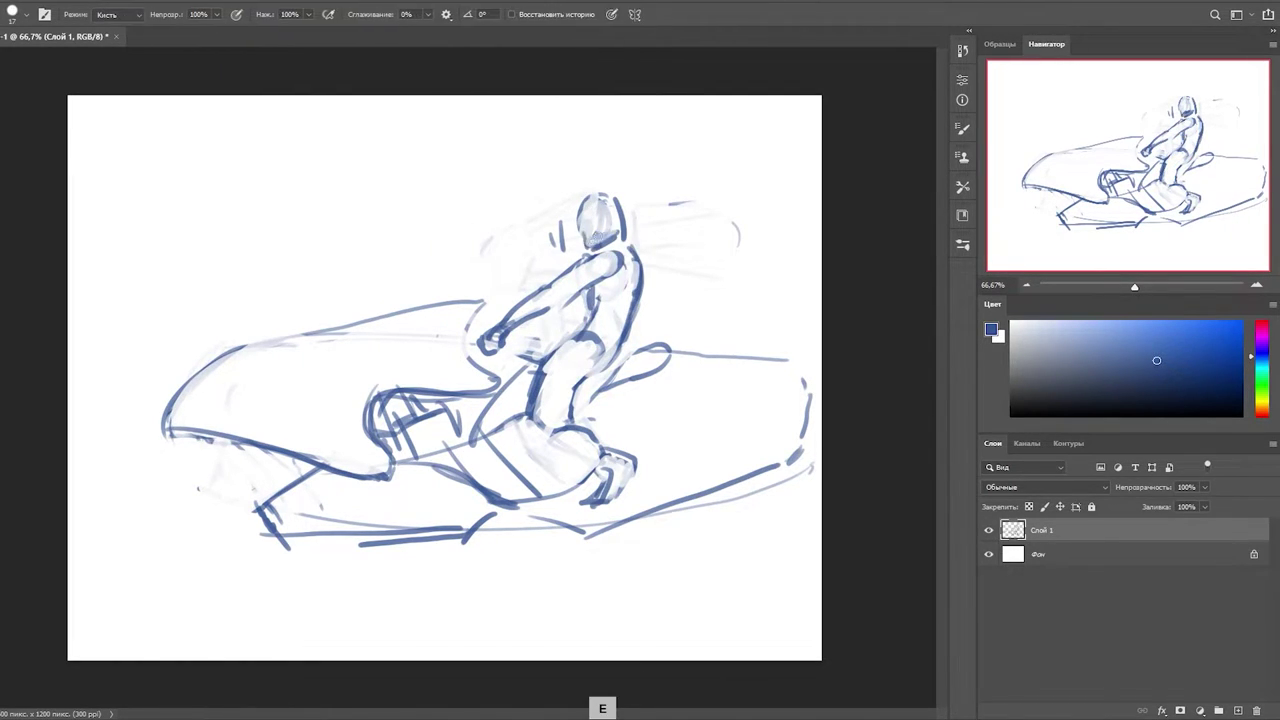
- Rework the rider's head outline, thigh and foot by erasing heavy lines and redrawing thinner ones
drag(584, 200, 610, 240)
key(b)
key(ctrl+z)
drag(592, 366, 551, 422)
key(e)
drag(588, 505, 606, 488)
key(b)
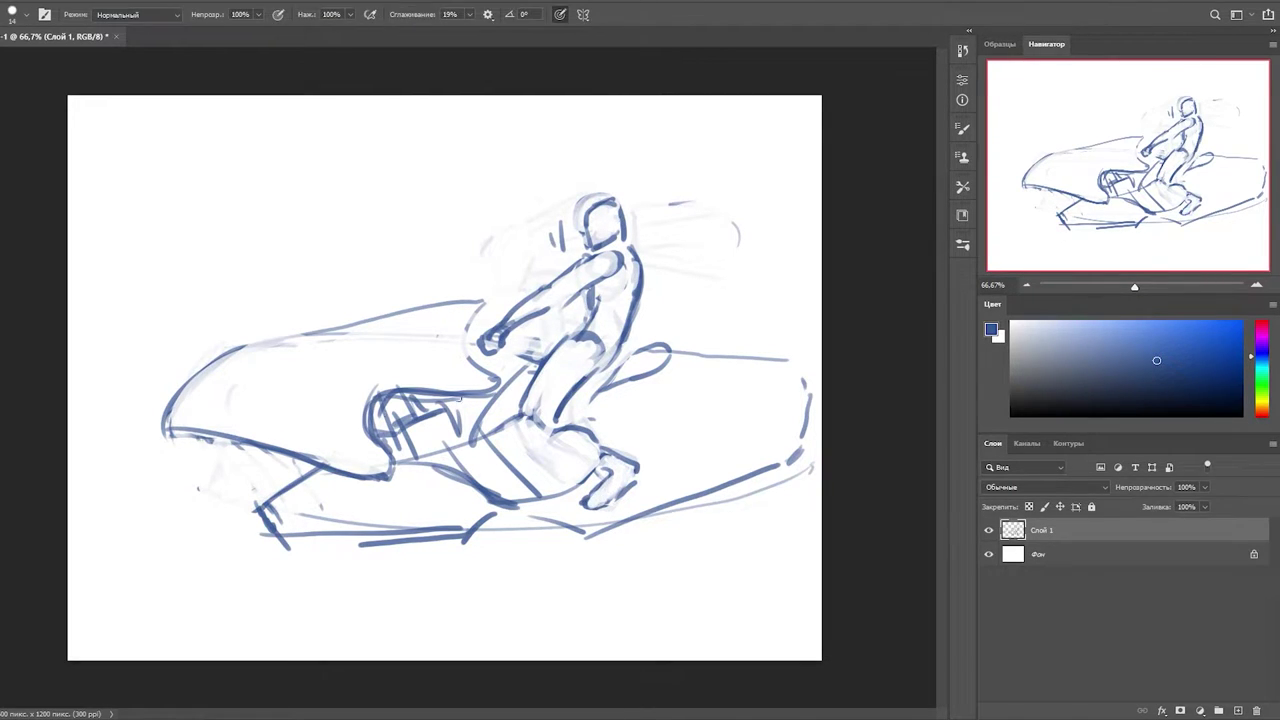
- Define the rider's foot, draw hair streaming backward and add a curved arc behind the rider's back
key(e)
key(b)
drag(598, 470, 630, 481)
mouse_move(614, 173)
mouse_down()
mouse_move(668, 181)
mouse_move(741, 233)
mouse_move(774, 149)
mouse_move(654, 172)
mouse_move(641, 258)
mouse_move(760, 287)
mouse_move(699, 207)
mouse_move(764, 291)
mouse_up()
key(ctrl+z)
drag(645, 290, 760, 356)
- Draw the handlebar edge and seat contour, and refine the rider's outstretched arm down to the grip
drag(482, 297, 457, 335)
drag(620, 360, 672, 348)
key(e)
key(b)
mouse_move(478, 338)
mouse_down()
mouse_move(571, 264)
mouse_move(574, 282)
mouse_up()
key(e)
key(b)
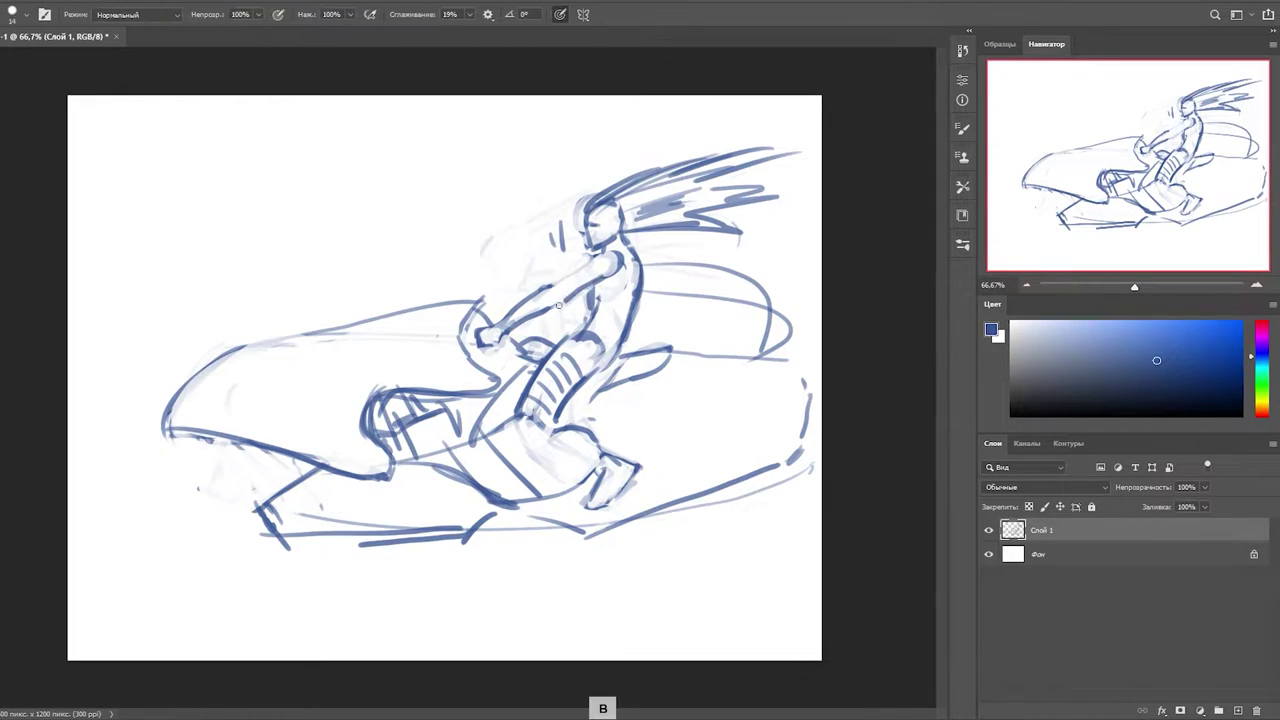
- Extend the bike's nose forward into a longer beak-like tip and erase the old front contour
key(e)
mouse_move(165, 430)
mouse_down()
mouse_move(235, 355)
mouse_move(275, 455)
mouse_move(214, 350)
mouse_up()
key(b)
key(e)
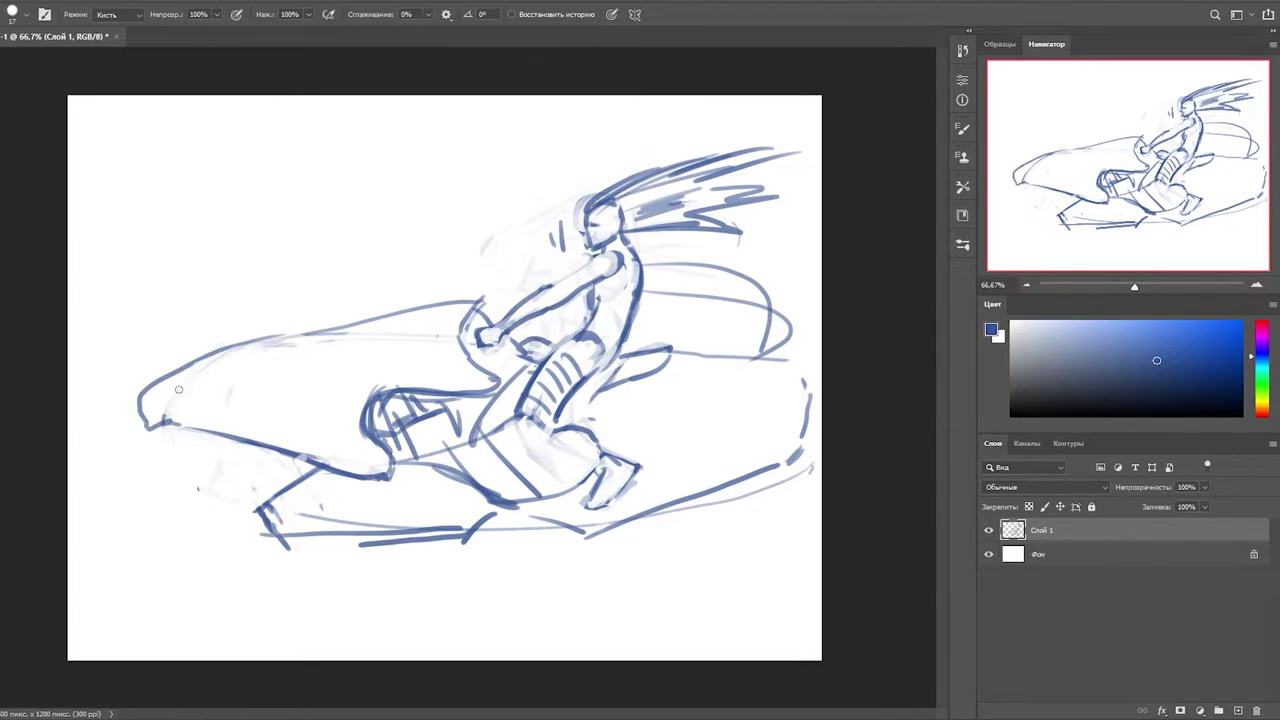
- Draw an angular lower jaw panel beneath the bike's nose, connecting it to the lower hull
key(b)
drag(205, 448, 252, 492)
key(ctrl+z)
drag(176, 430, 284, 535)
drag(330, 478, 292, 532)
key(ctrl+z)
drag(325, 480, 292, 535)
mouse_move(140, 422)
mouse_down()
mouse_move(287, 492)
mouse_move(218, 490)
mouse_up()
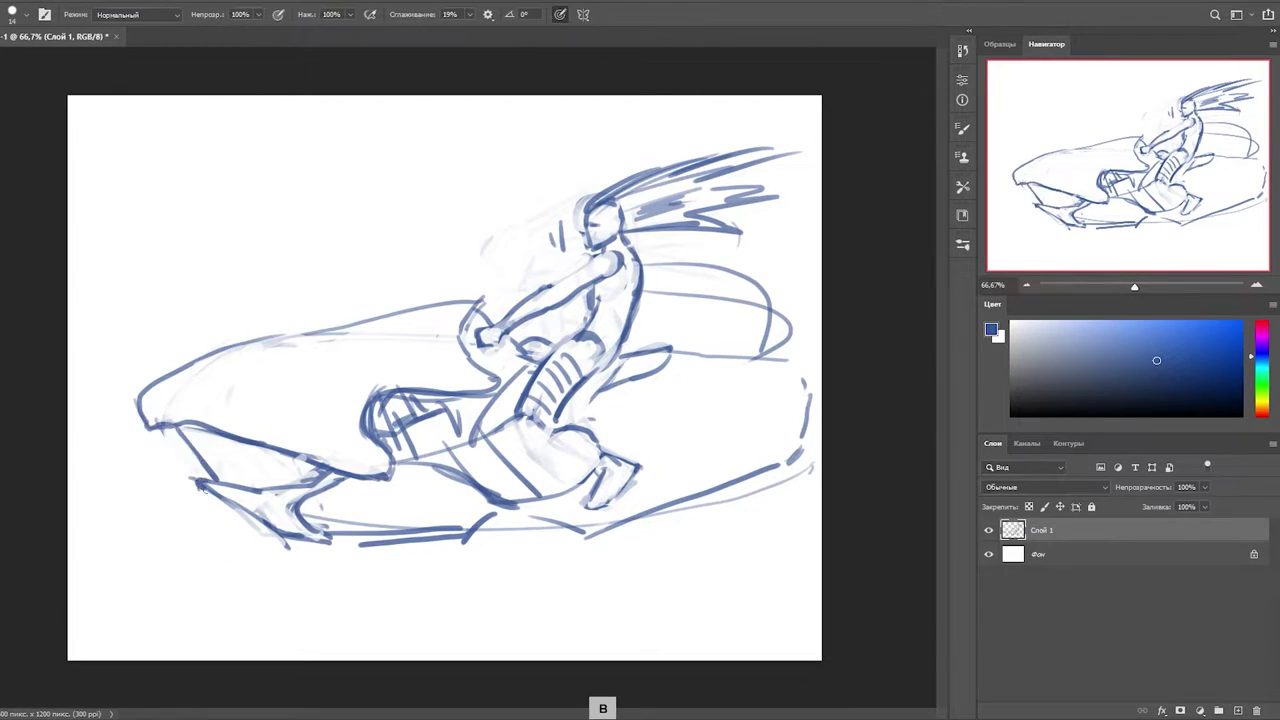
- Redraw the bike's lower hull as a continuous contour beneath the rider and erase the doubled line
mouse_move(405, 456)
mouse_down()
mouse_move(632, 494)
mouse_move(815, 371)
mouse_move(465, 513)
mouse_up()
key(e)
key(b)
drag(650, 520, 332, 545)
key(e)
drag(442, 528, 360, 532)
key(b)
- Draw a long inset panel along the top of the hood and a raised bump on the tail
drag(232, 365, 444, 330)
mouse_move(166, 380)
mouse_down()
mouse_move(246, 340)
mouse_move(485, 298)
mouse_up()
mouse_move(702, 334)
mouse_down()
mouse_move(688, 352)
mouse_move(805, 358)
mouse_up()
key(e)
drag(705, 345, 785, 350)
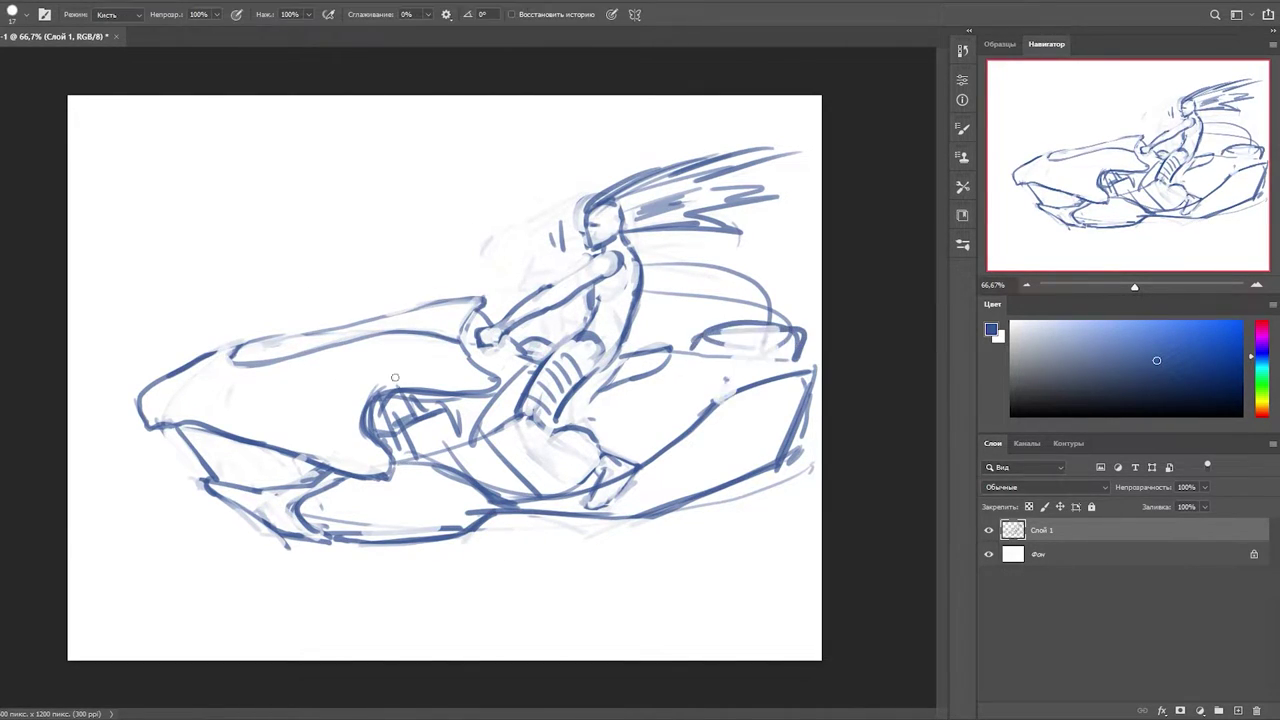
- Clean up the lower hull's bottom edge and draw hatched vent shapes on the underside
key(e)
mouse_move(446, 540)
mouse_down()
mouse_move(386, 536)
mouse_move(354, 550)
mouse_up()
key(b)
mouse_move(754, 478)
mouse_down()
mouse_move(700, 498)
mouse_move(750, 500)
mouse_up()
key(b)
mouse_move(660, 500)
mouse_down()
mouse_move(770, 490)
mouse_move(599, 506)
mouse_up()
- Rework the rear underside and the tail's back edge, erasing the excess lines
key(e)
key(b)
drag(760, 485, 641, 516)
key(e)
key(b)
key(e)
drag(812, 380, 795, 470)
key(b)
- Move the whole sketch slightly left and down to centre it on the canvas
key(v)
drag(440, 288, 403, 300)
- Refine the rider's head, face and arm contour and add more strands to the streaming hair
key(b)
key(e)
key(b)
key(e)
mouse_move(552, 246)
mouse_down()
mouse_move(562, 234)
mouse_move(600, 292)
mouse_up()
key(b)
key(e)
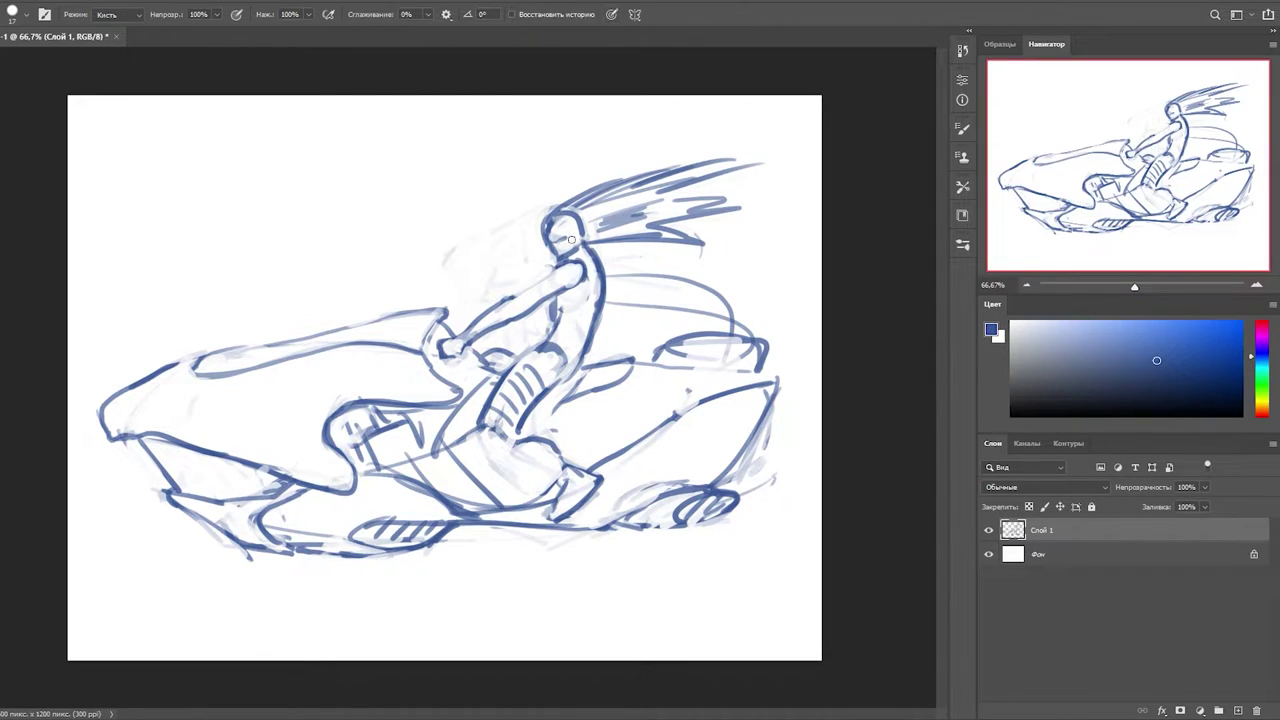
key(b)
drag(545, 218, 652, 155)
drag(560, 190, 459, 335)
- Enlarge the brush and fill the entire bike body with a semi-transparent blue tone, leaving the rider white
key(bracketright)
key(bracketright)
key(bracketright)
key(bracketright)
mouse_move(530, 430)
mouse_down()
mouse_move(600, 420)
mouse_move(680, 380)
mouse_move(778, 385)
mouse_move(630, 500)
mouse_move(700, 430)
mouse_move(470, 430)
mouse_move(435, 313)
mouse_move(105, 430)
mouse_move(285, 545)
mouse_move(450, 515)
mouse_move(426, 448)
mouse_move(175, 410)
mouse_move(340, 440)
mouse_move(440, 345)
mouse_up()
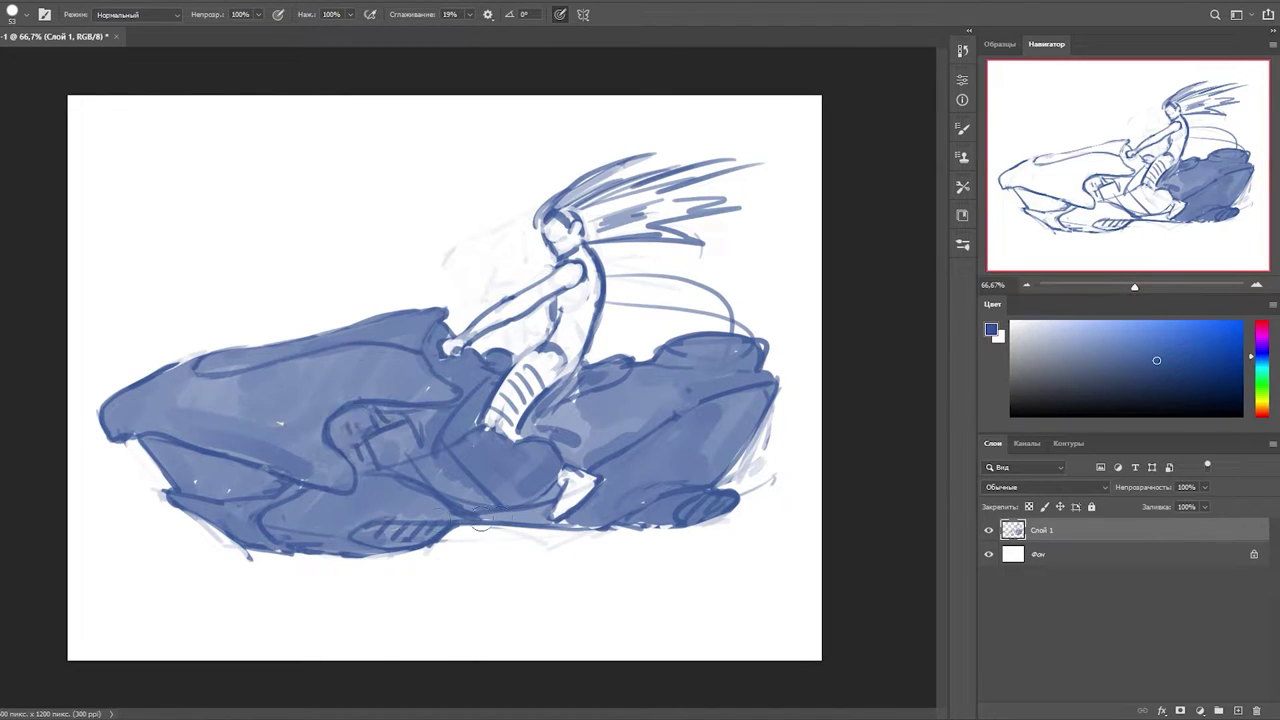
drag(700, 495, 580, 505)
key(e)
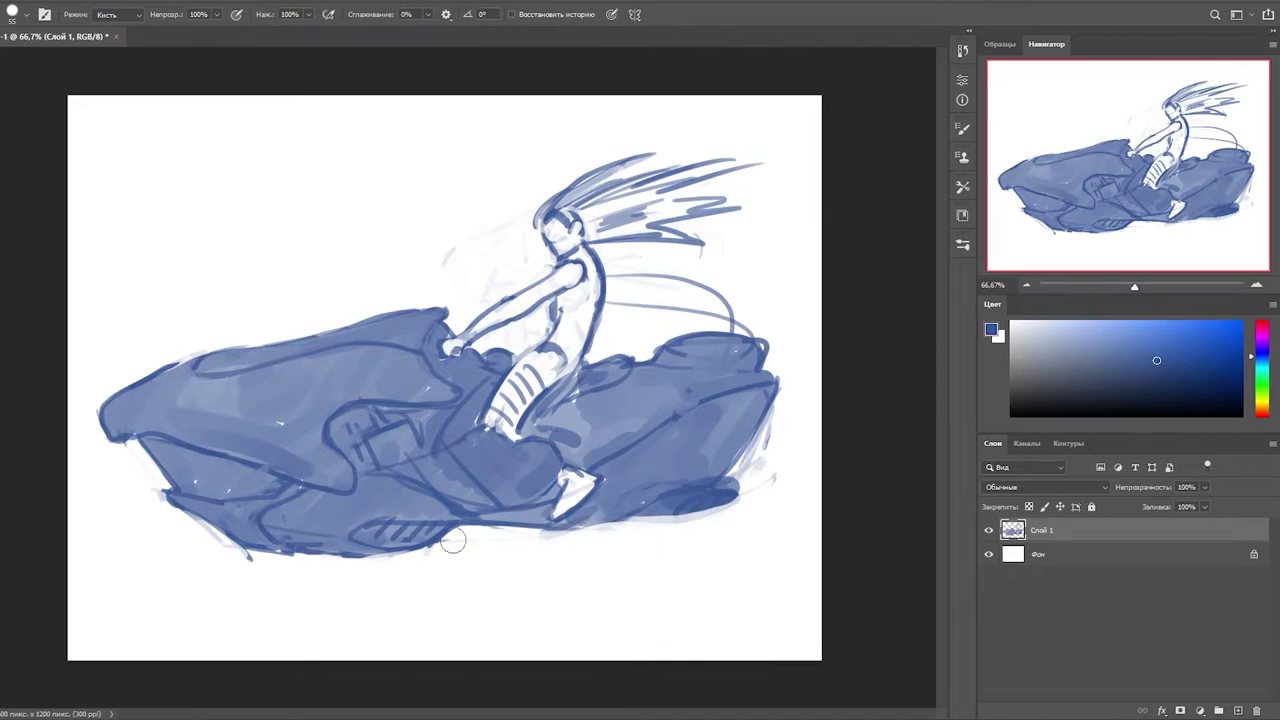
- Darken the lower side of the nose, the hood's side plane and the top panel with broad strokes
key(b)
drag(105, 422, 295, 480)
drag(220, 412, 350, 488)
drag(120, 415, 351, 391)
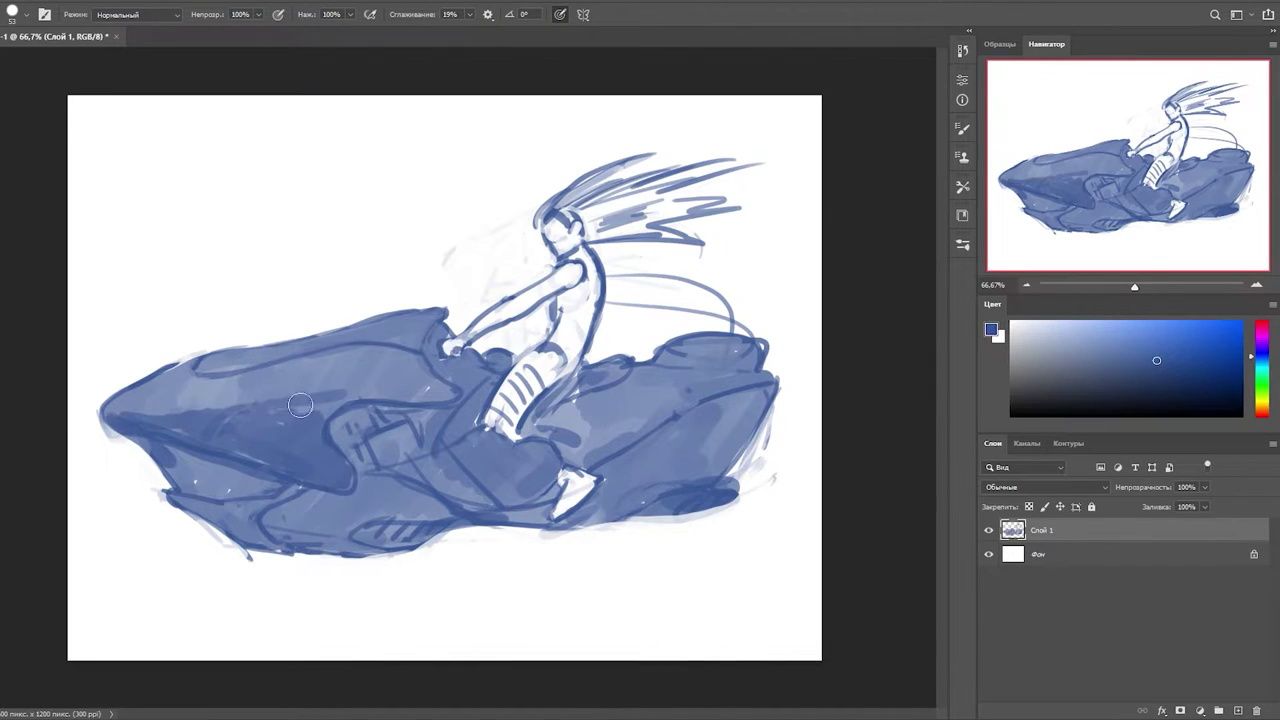
drag(250, 410, 440, 378)
drag(280, 350, 430, 325)
- Shade rounded mechanical forms around the rider's lower leg and darken the tail's side plane
drag(460, 450, 530, 490)
drag(420, 460, 455, 458)
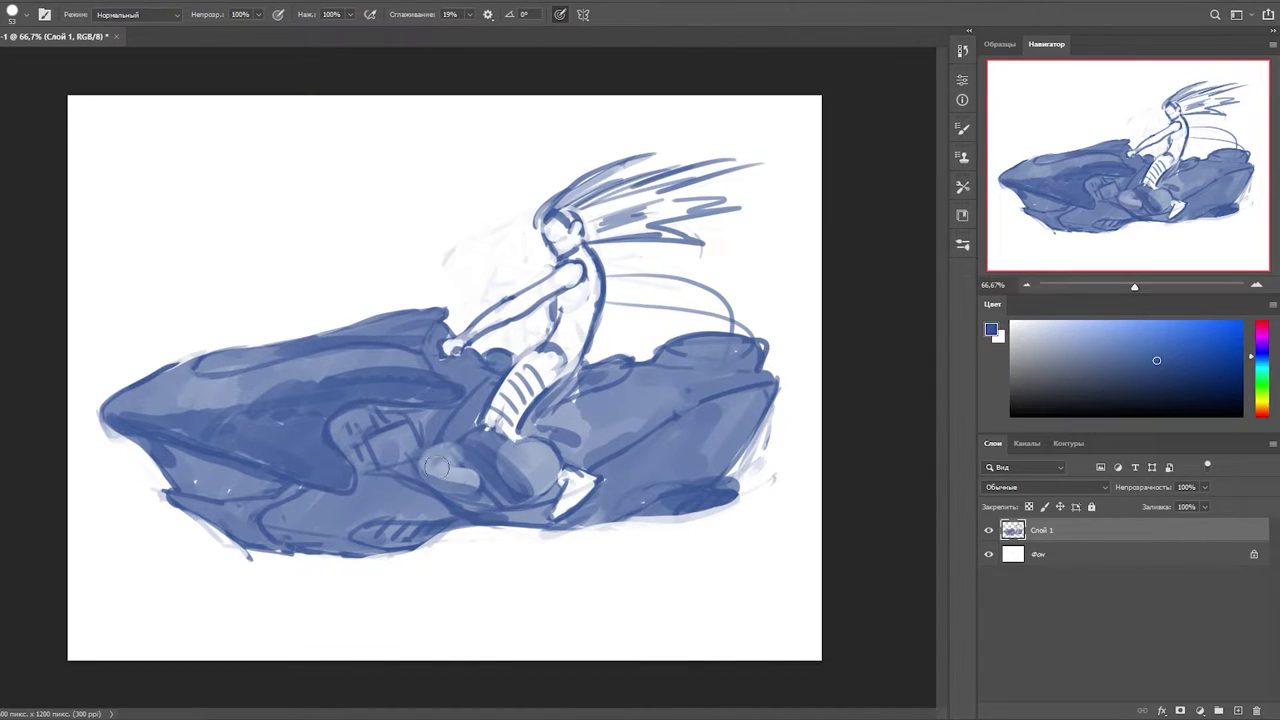
drag(723, 451, 760, 410)
key(e)
key(b)
- Erase the fill over the rider's lower leg and foot to separate the leg from the bike
drag(495, 350, 553, 479)
key(e)
drag(500, 432, 555, 495)
key(e)
drag(495, 345, 535, 372)
drag(552, 478, 590, 508)
- Lighten the rider's torso, arm and hair and the two vents on the lower hull with the eraser
mouse_move(575, 270)
mouse_down()
mouse_move(585, 300)
mouse_move(555, 375)
mouse_up()
mouse_move(545, 330)
mouse_down()
mouse_move(590, 300)
mouse_move(571, 300)
mouse_move(535, 375)
mouse_move(425, 335)
mouse_up()
drag(355, 535, 415, 533)
drag(760, 490, 688, 497)
mouse_move(660, 170)
mouse_down()
mouse_move(607, 219)
mouse_move(720, 190)
mouse_up()
- Set the brush size to 21 and paint darker pointed strands into the streaming hair
key(b)
drag(705, 240, 590, 225)
right_click(649, 225)
text(21)
key(Return)
drag(700, 236, 605, 238)
drag(734, 198, 640, 206)
mouse_move(756, 164)
mouse_down()
mouse_move(610, 172)
mouse_move(553, 221)
mouse_up()
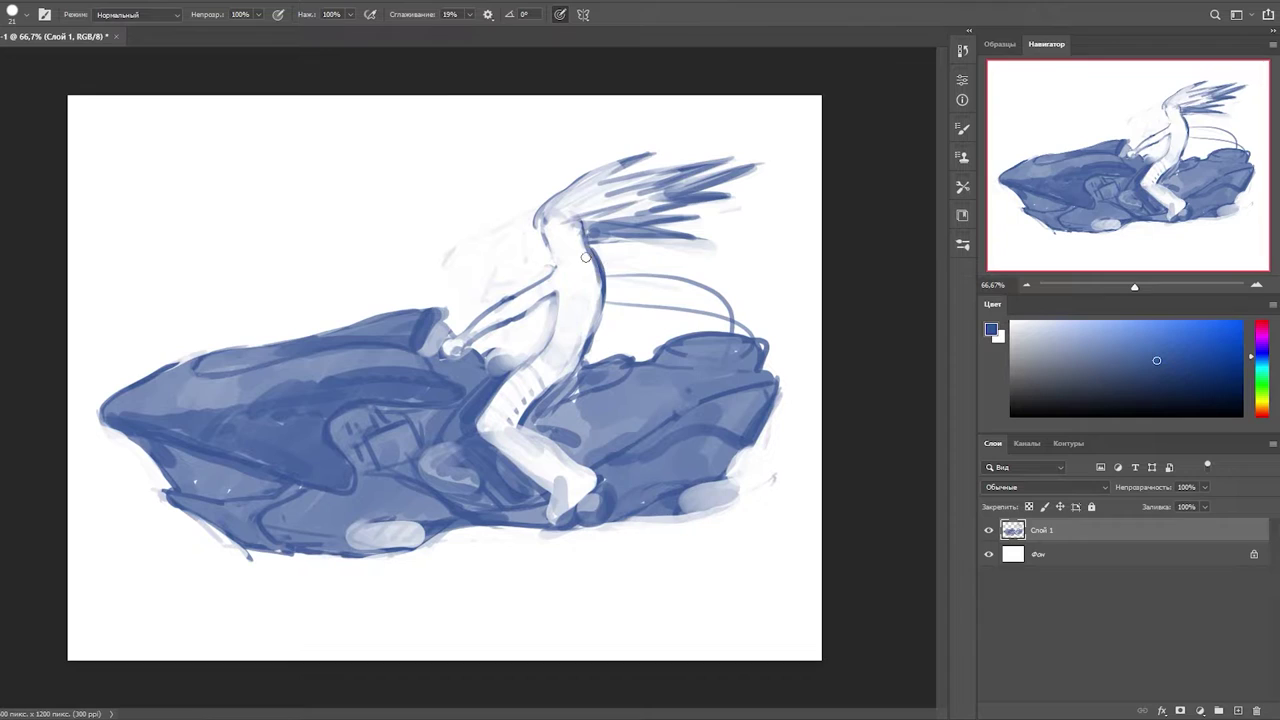
- Redraw the rider's face, neck, back and arms with clean contours, erasing the excess line thickness
key(y)
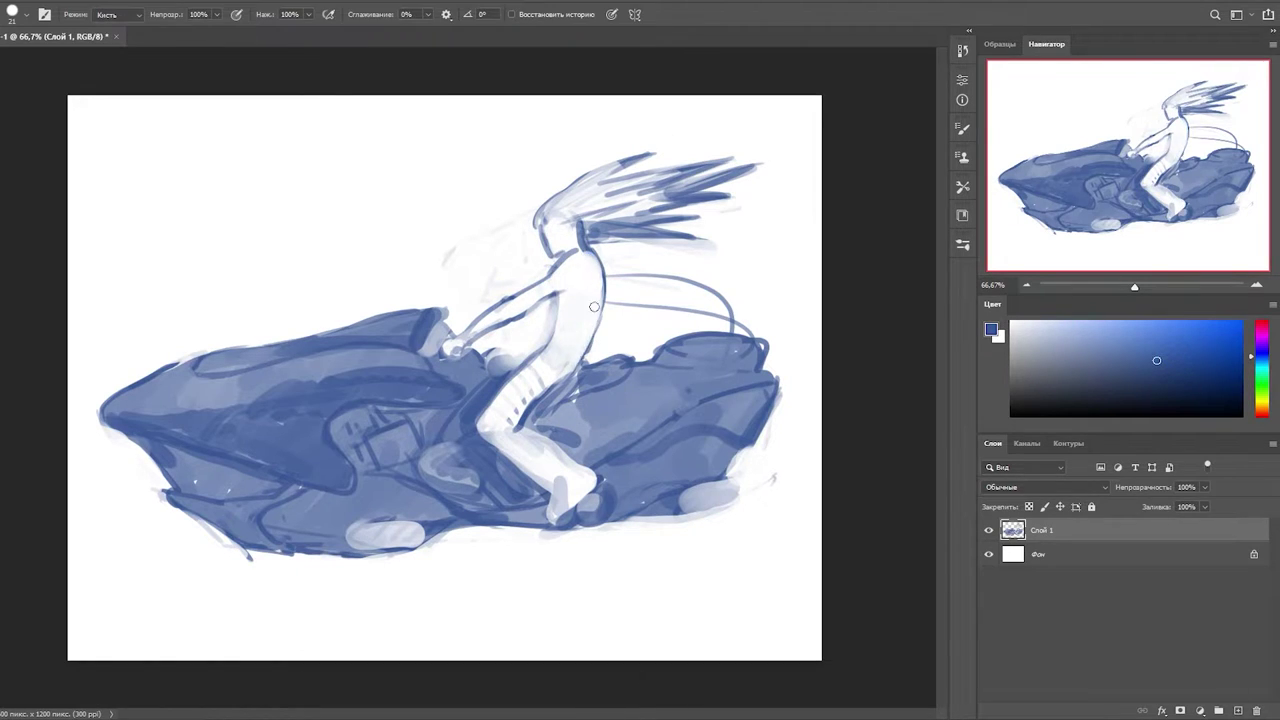
key(b)
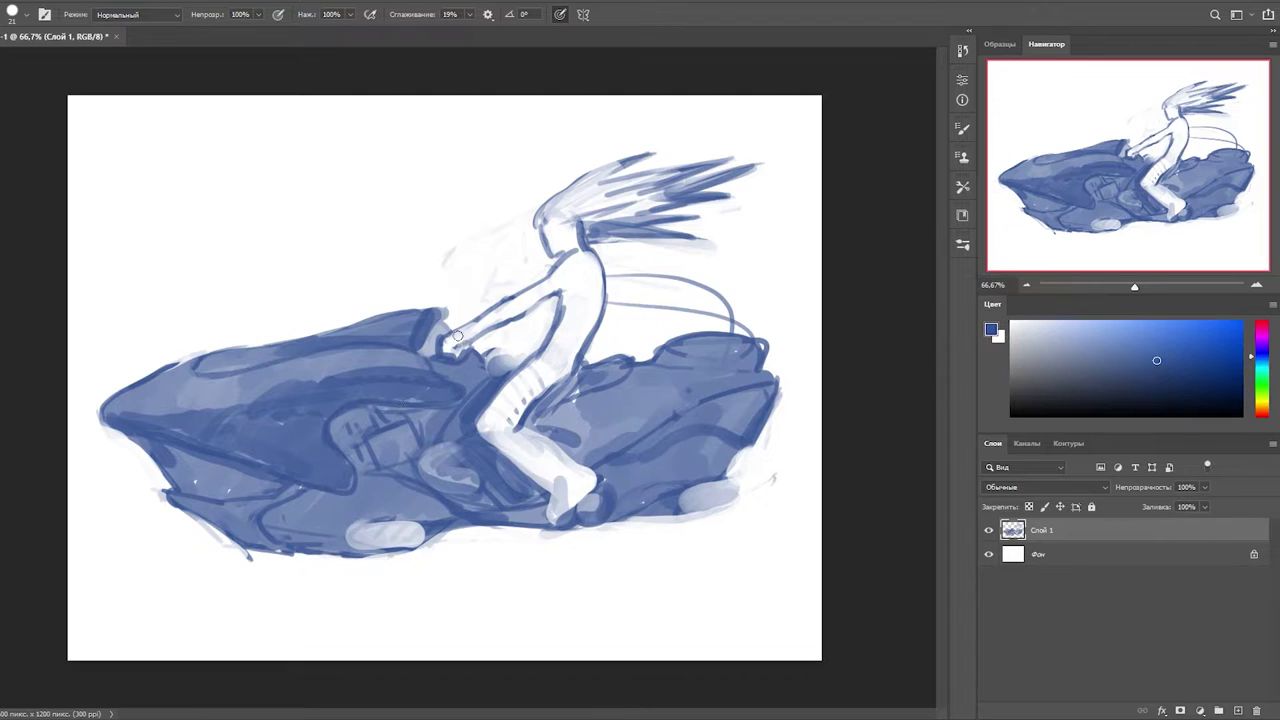
key(y)
key(b)
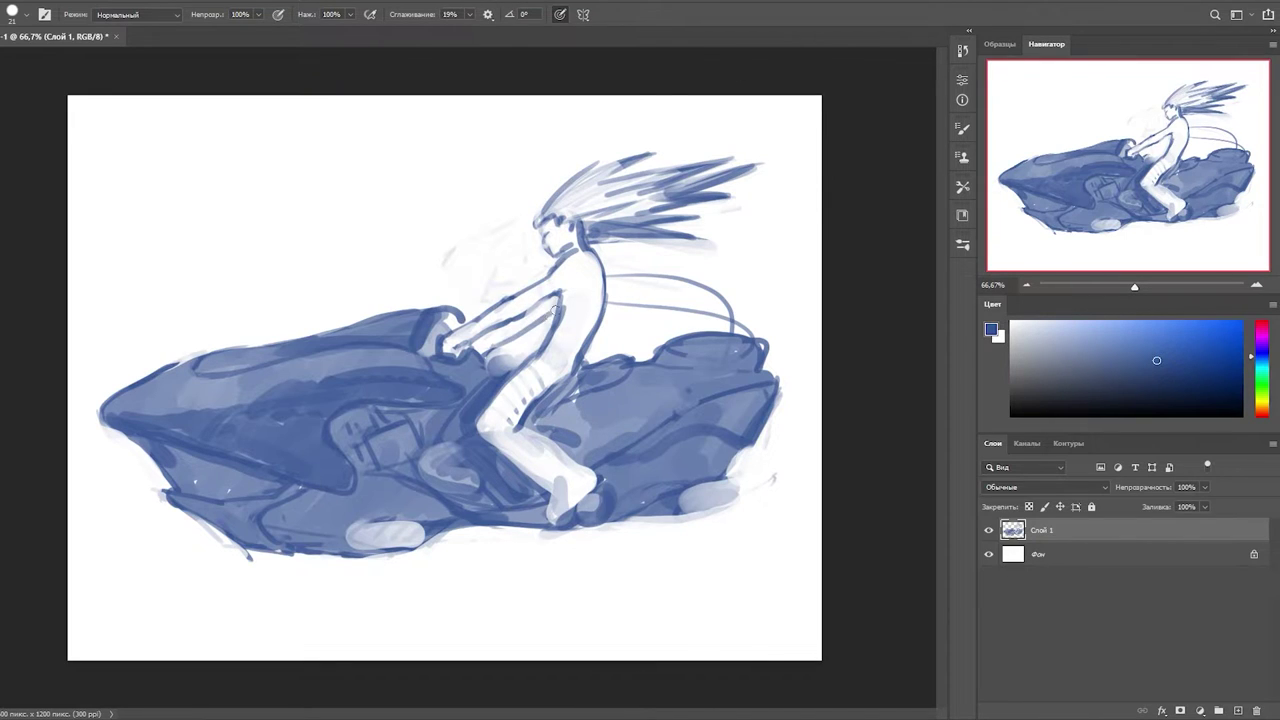
- Erase gaps between the rider's arms and a highlight along the seat edge, and darken the lines around the handlebars and seat
key(e)
mouse_move(547, 316)
mouse_down()
mouse_move(500, 345)
mouse_move(555, 305)
mouse_up()
key(b)
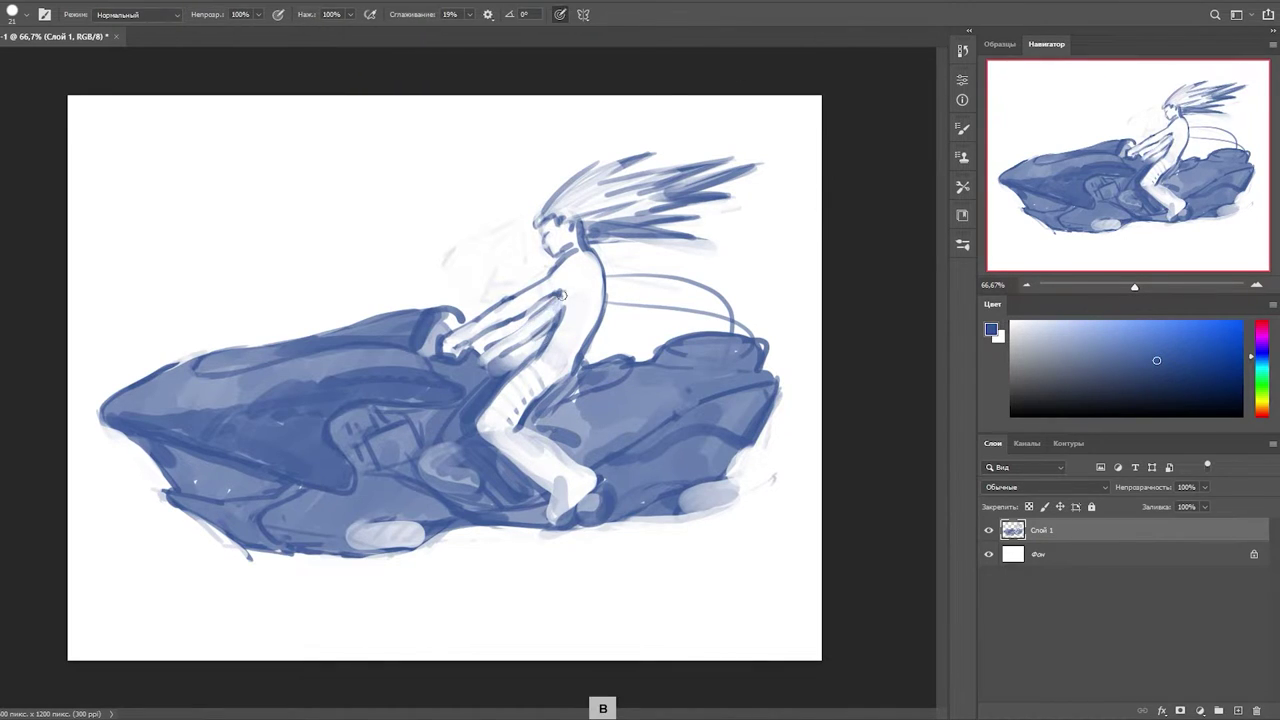
key(e)
drag(565, 380, 630, 402)
key(b)
key(e)
key(b)
drag(478, 362, 505, 386)
drag(710, 386, 755, 388)
- Erase a light strip beneath the bike's nose and redraw the lower hull vent with slanted slats
key(e)
drag(282, 480, 135, 428)
key(b)
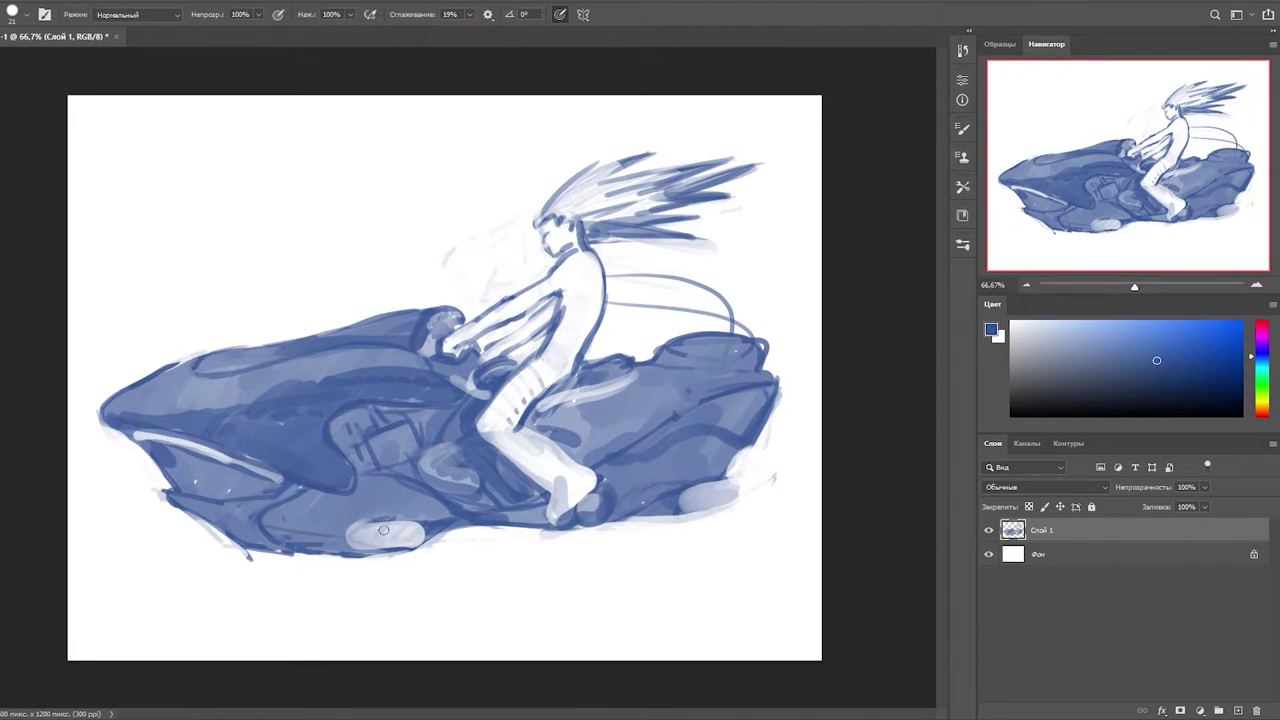
key(e)
drag(393, 528, 330, 518)
key(b)
drag(335, 535, 437, 537)
drag(345, 530, 410, 512)
- Clean up the rider's lower leg by alternating eraser and brush strokes
key(e)
drag(515, 425, 566, 510)
key(b)
key(e)
key(b)
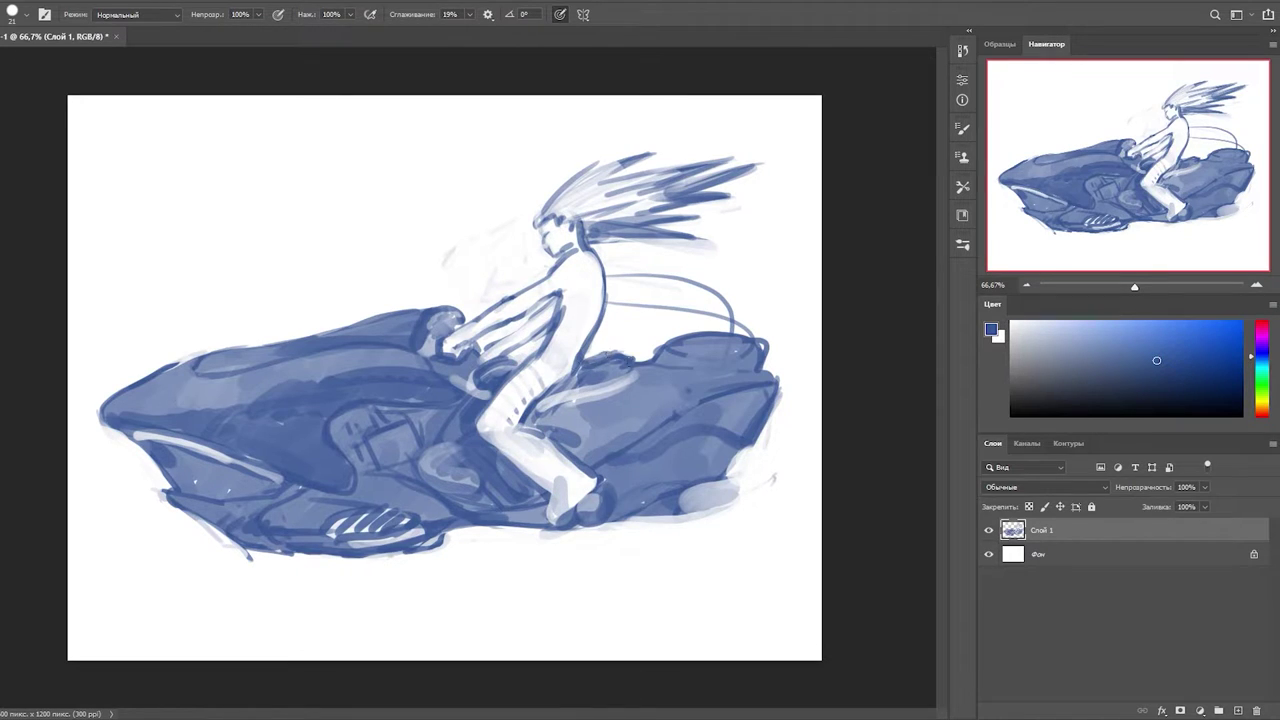
- Draw a backpack on the rider's back and thicken the hoses running from it to the bike's tail
key(b)
mouse_move(600, 257)
mouse_down()
mouse_move(630, 325)
mouse_move(592, 320)
mouse_up()
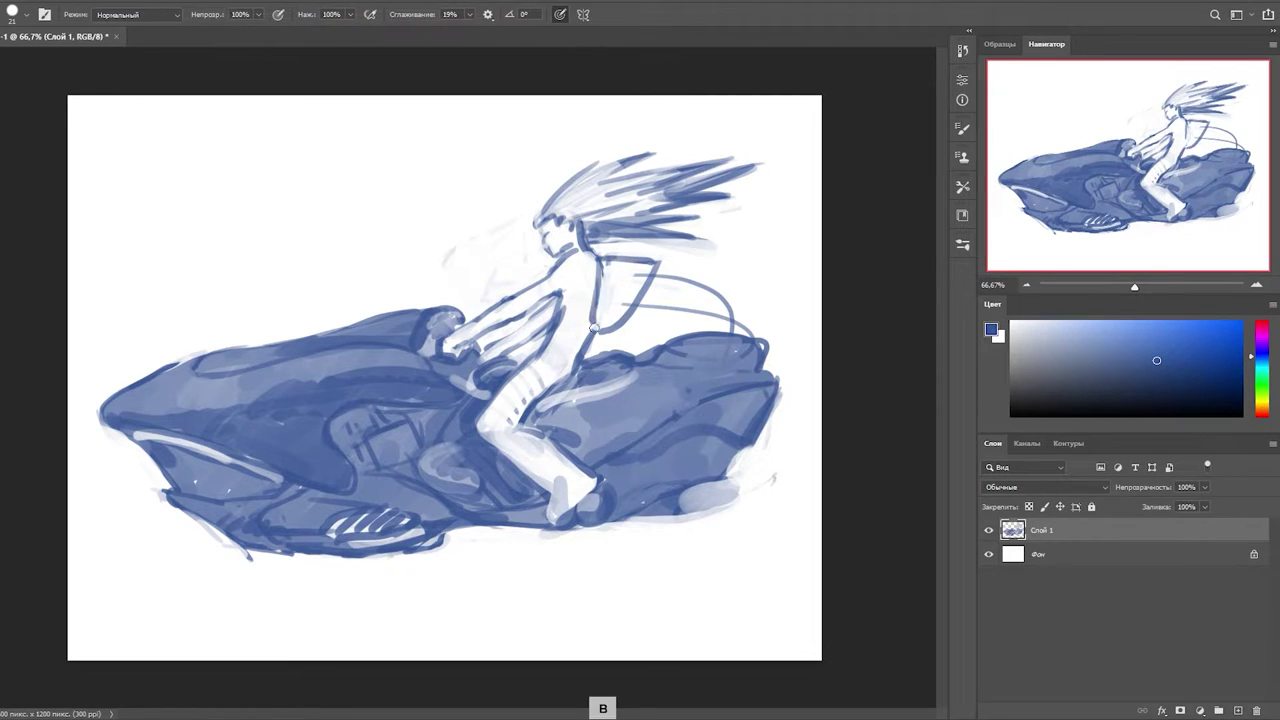
drag(640, 285, 735, 330)
key(e)
drag(630, 300, 675, 340)
key(b)
- Erase a curved highlight on the rear side panel and refine the upper contour of the nose
key(e)
mouse_move(612, 452)
mouse_down()
mouse_move(740, 393)
mouse_move(690, 402)
mouse_up()
key(b)
key(e)
drag(110, 400, 200, 360)
key(b)
drag(140, 390, 210, 358)
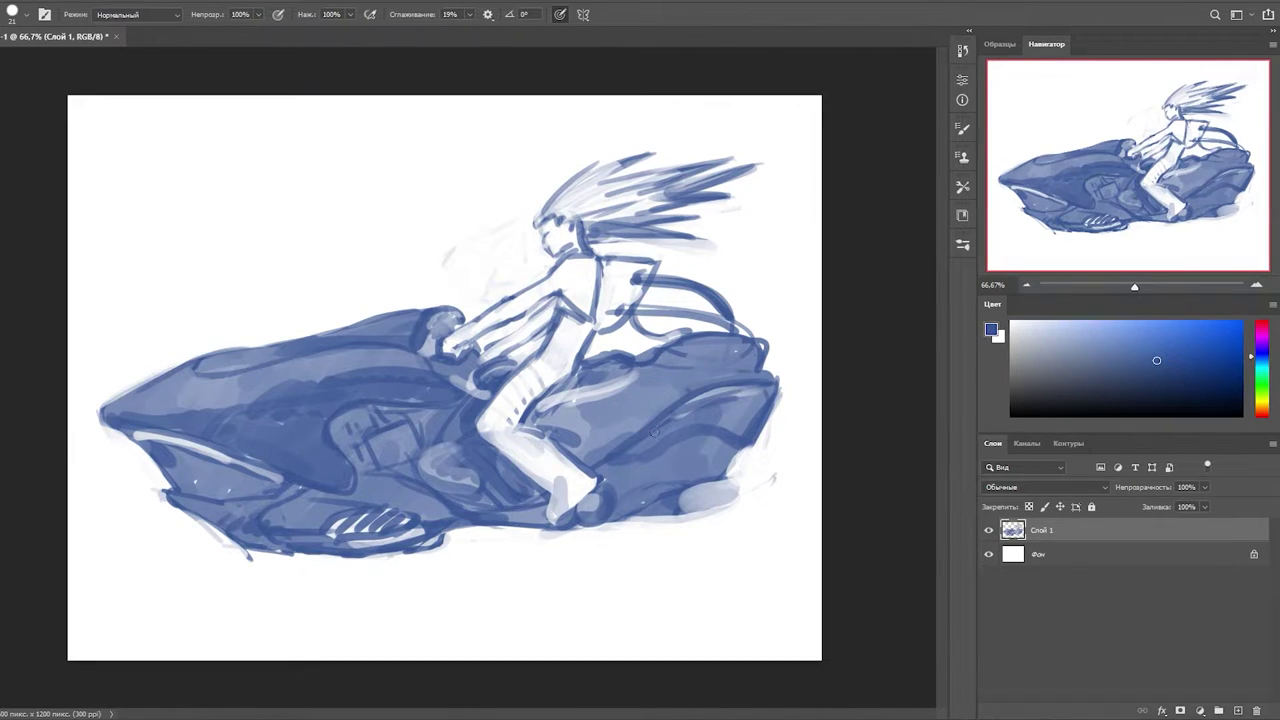
- Soften the lower hull vent and define the rider's boot, the footrest and the underside beside it
key(e)
drag(350, 535, 415, 515)
key(b)
key(e)
key(b)
mouse_move(592, 498)
mouse_down()
mouse_move(585, 512)
mouse_move(670, 515)
mouse_up()
key(e)
key(b)
drag(470, 520, 545, 516)
key(e)
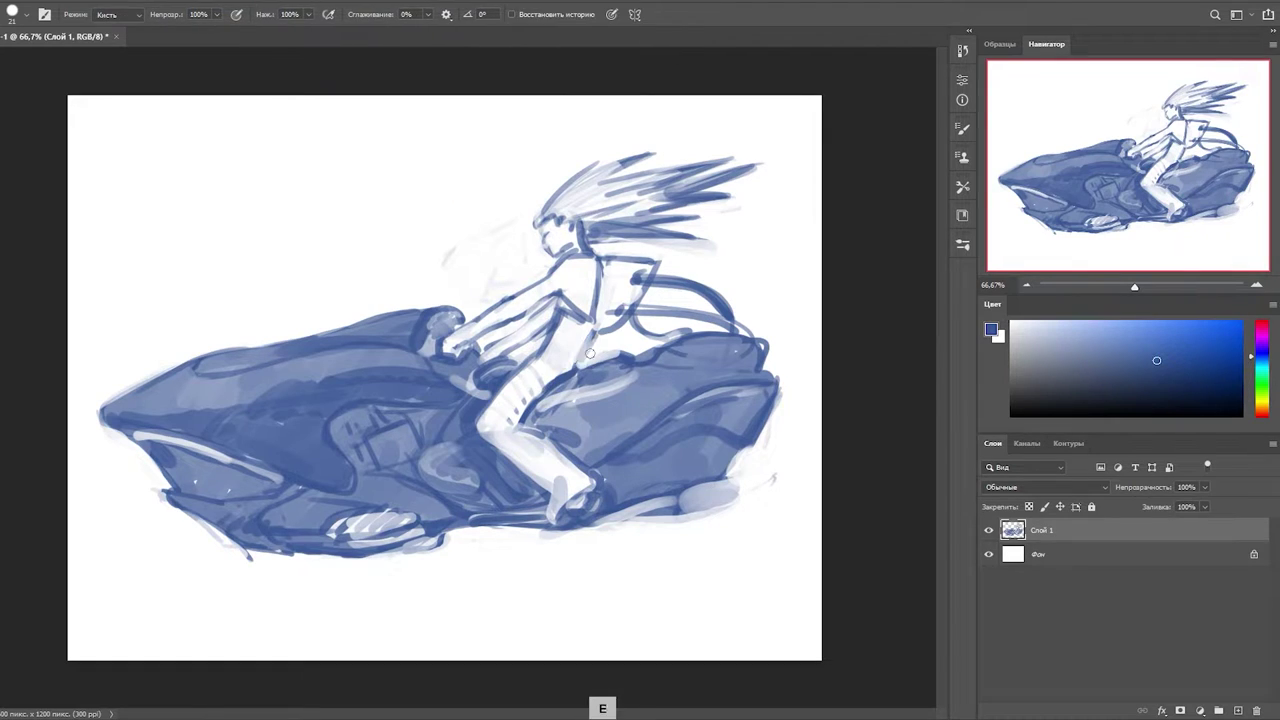
- Paint bands across the rider's sleeve and thigh, and sharpen the face, neck and backpack lines
key(b)
key(e)
key(b)
key(e)
key(b)
key(e)
key(b)
key(e)
key(b)
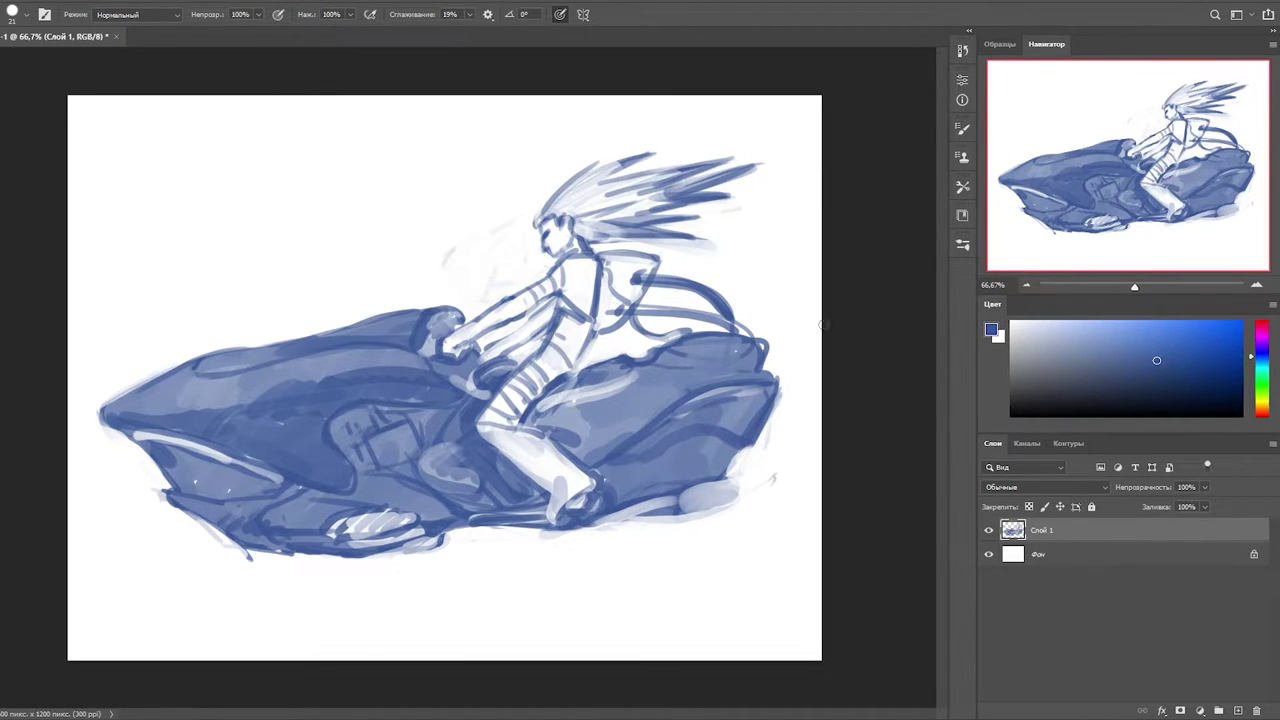
- Redraw the upper contour of the front cowling and add lines to the rider's waist and the rear bodywork
key(e)
key(b)
key(e)
key(b)
key(e)
key(b)
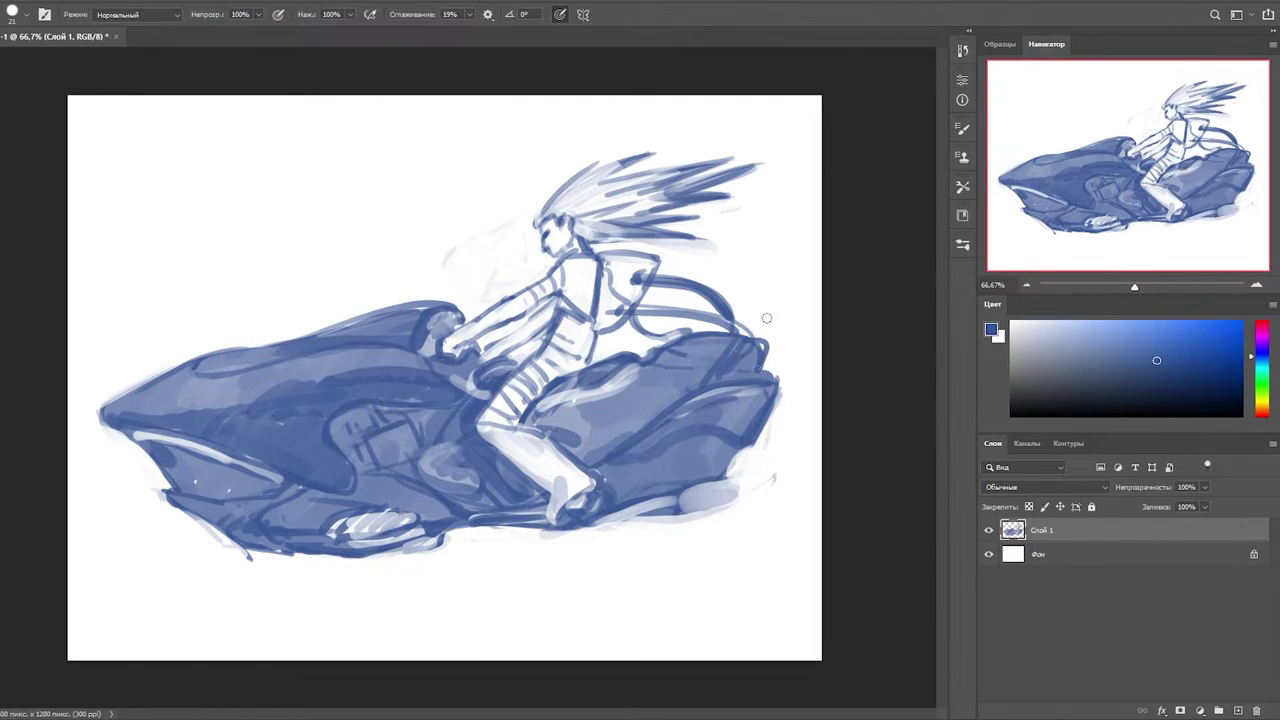
- Erase highlights into the rear panels and redraw the tail's outer contour with darker lines
key(e)
mouse_move(705, 415)
mouse_down()
mouse_move(740, 360)
mouse_move(770, 390)
mouse_move(760, 380)
mouse_up()
key(b)
key(e)
key(b)
key(e)
key(b)
drag(760, 345, 730, 333)
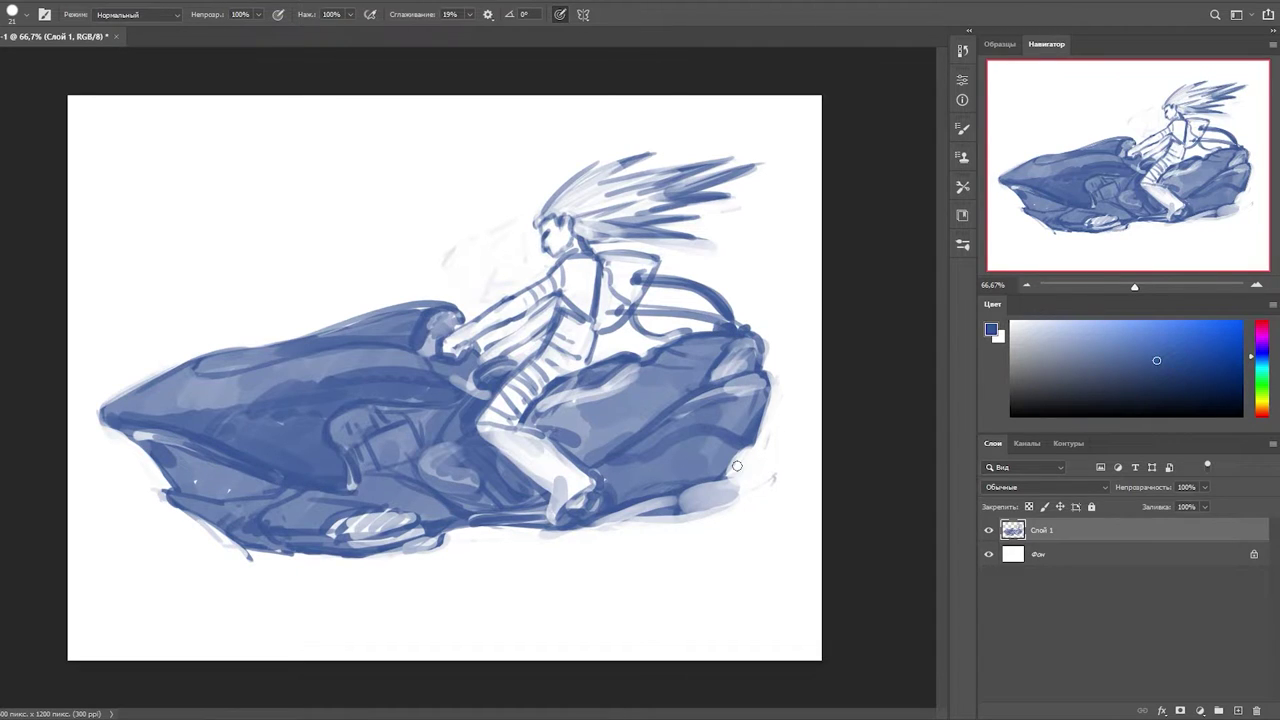
- Paint a dark ribbed block low on the tail and adjust the highlight on the upper rear panel
drag(690, 440, 700, 485)
key(e)
key(b)
drag(710, 440, 712, 485)
key(e)
drag(727, 346, 690, 395)
key(b)
drag(735, 350, 680, 400)
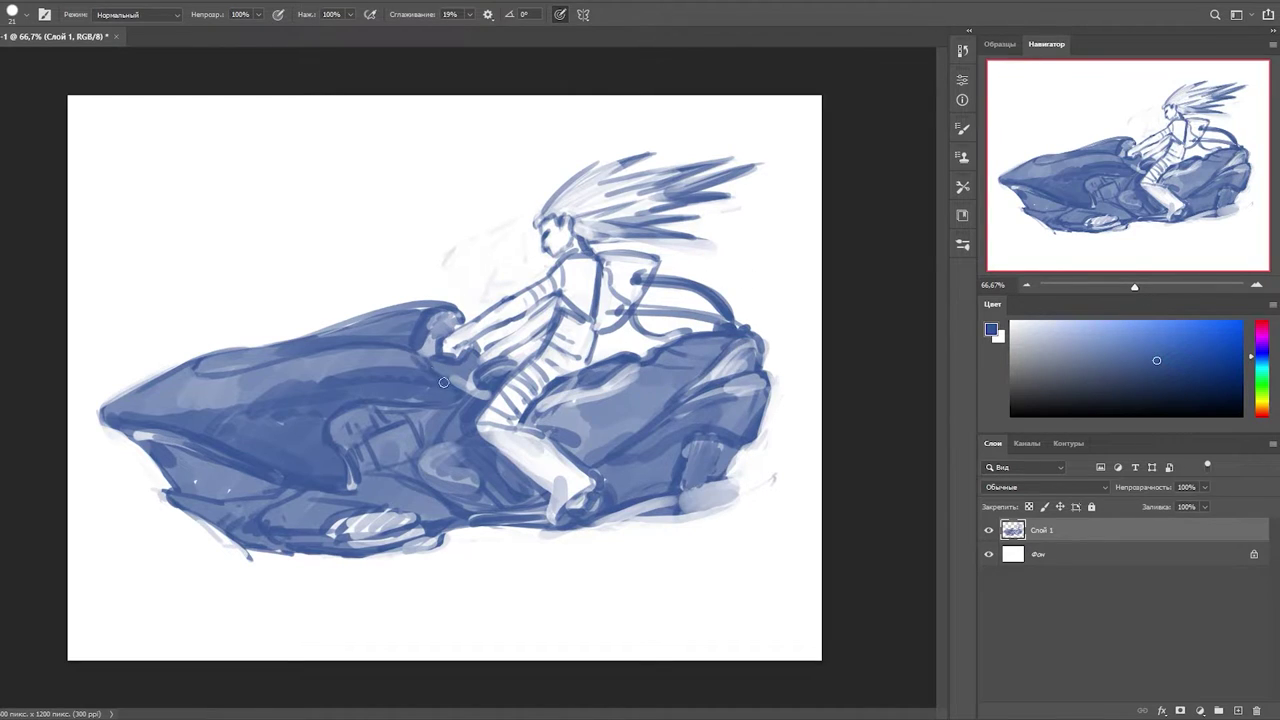
- Draw a round hub and strut on the engine, and refine the handlebar edge and upper nose contour
mouse_move(465, 372)
mouse_down()
mouse_move(432, 448)
mouse_move(400, 462)
mouse_up()
key(e)
key(b)
key(e)
key(b)
key(e)
key(b)
key(e)
key(b)
mouse_move(290, 357)
mouse_down()
mouse_move(205, 370)
mouse_move(198, 356)
mouse_up()
key(e)
key(b)
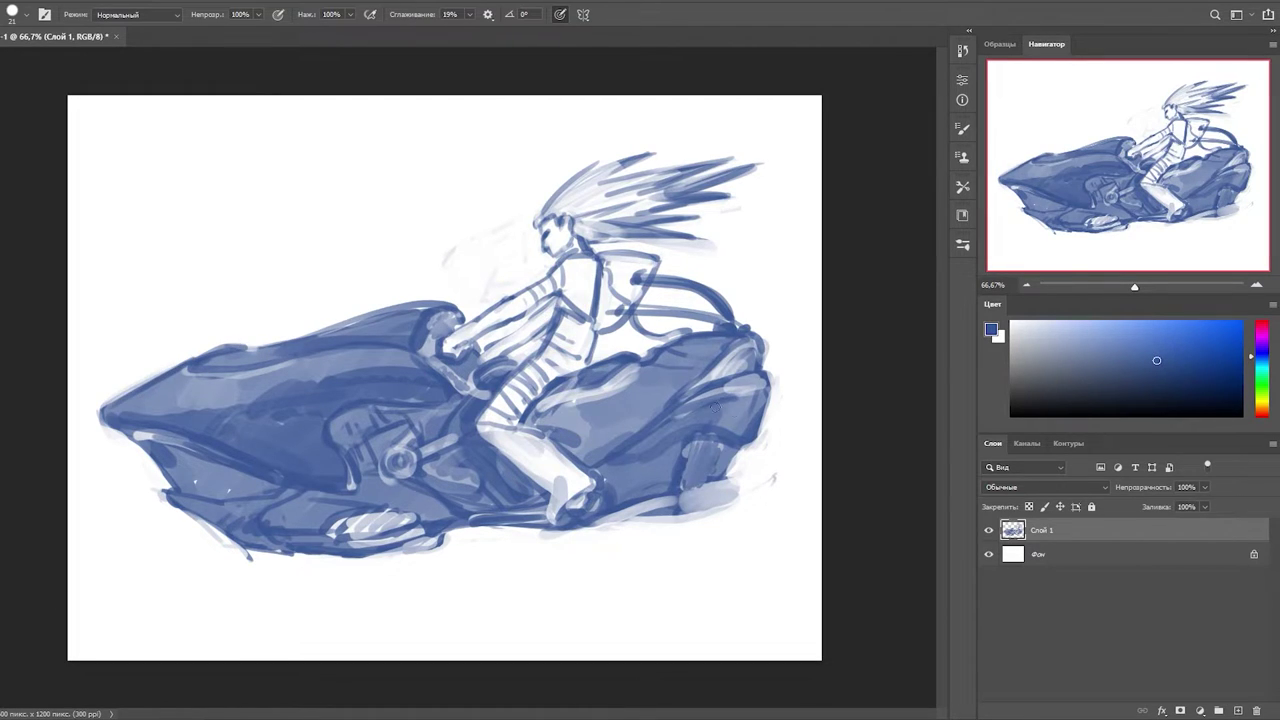
- Replace the sleeve bands with short marks and add hatching to the rear bodywork
key(e)
key(b)
mouse_move(510, 293)
mouse_down()
mouse_move(550, 268)
mouse_move(512, 320)
mouse_up()
key(e)
key(b)
key(e)
key(b)
key(e)
key(b)
key(e)
key(b)
key(e)
key(b)
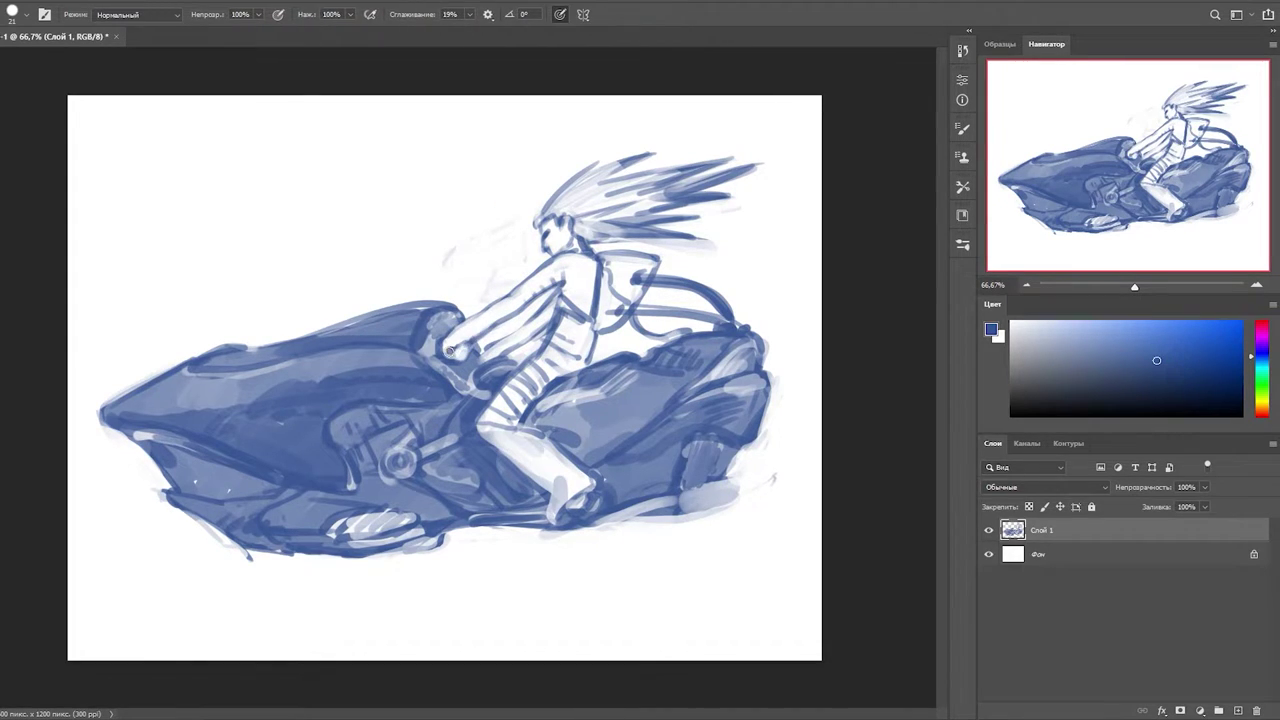
- Darken the rider's hand, clean up the waist, and redraw the shoulder strap and backpack with rounder contours
key(e)
key(b)
key(e)
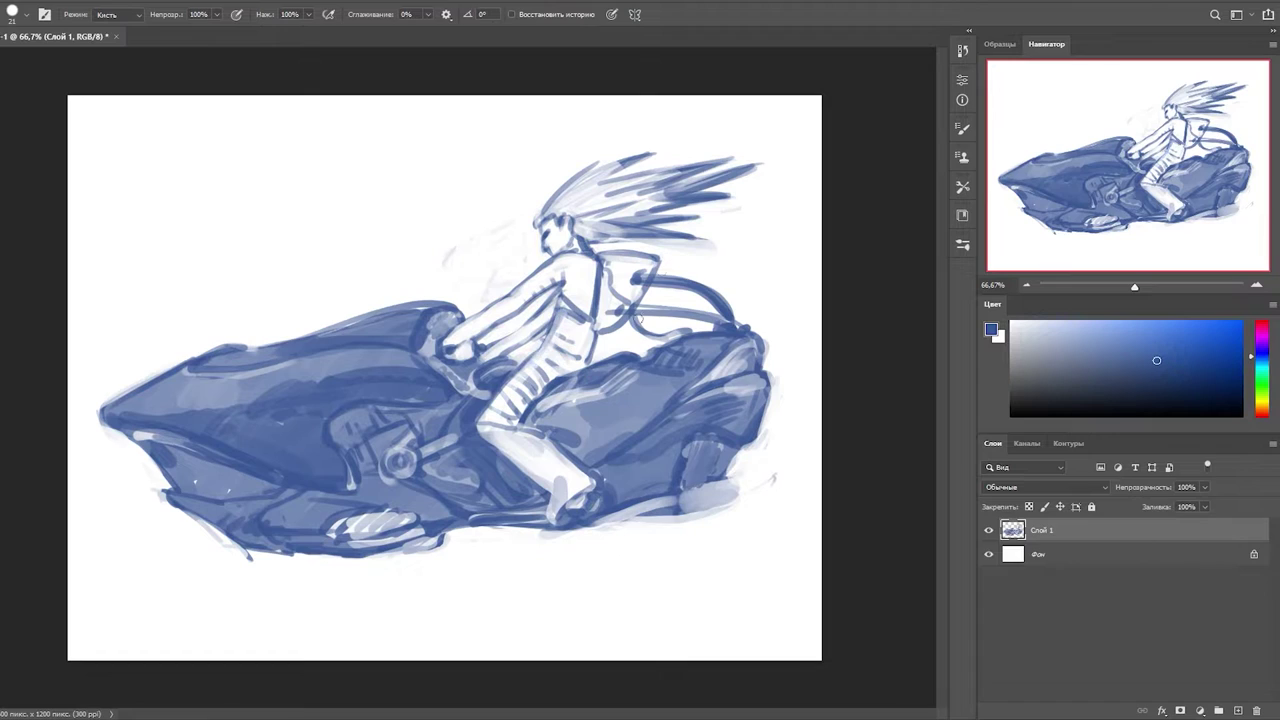
key(b)
key(e)
key(b)
key(e)
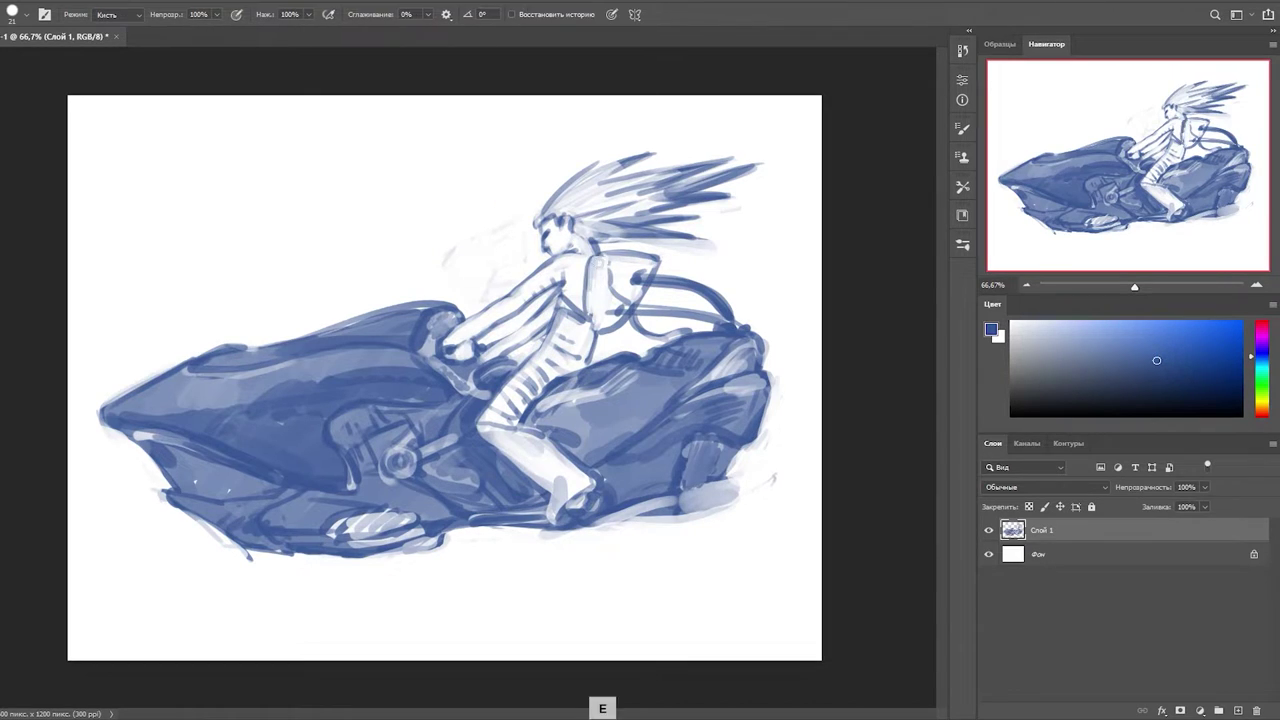
key(b)
key(e)
key(b)
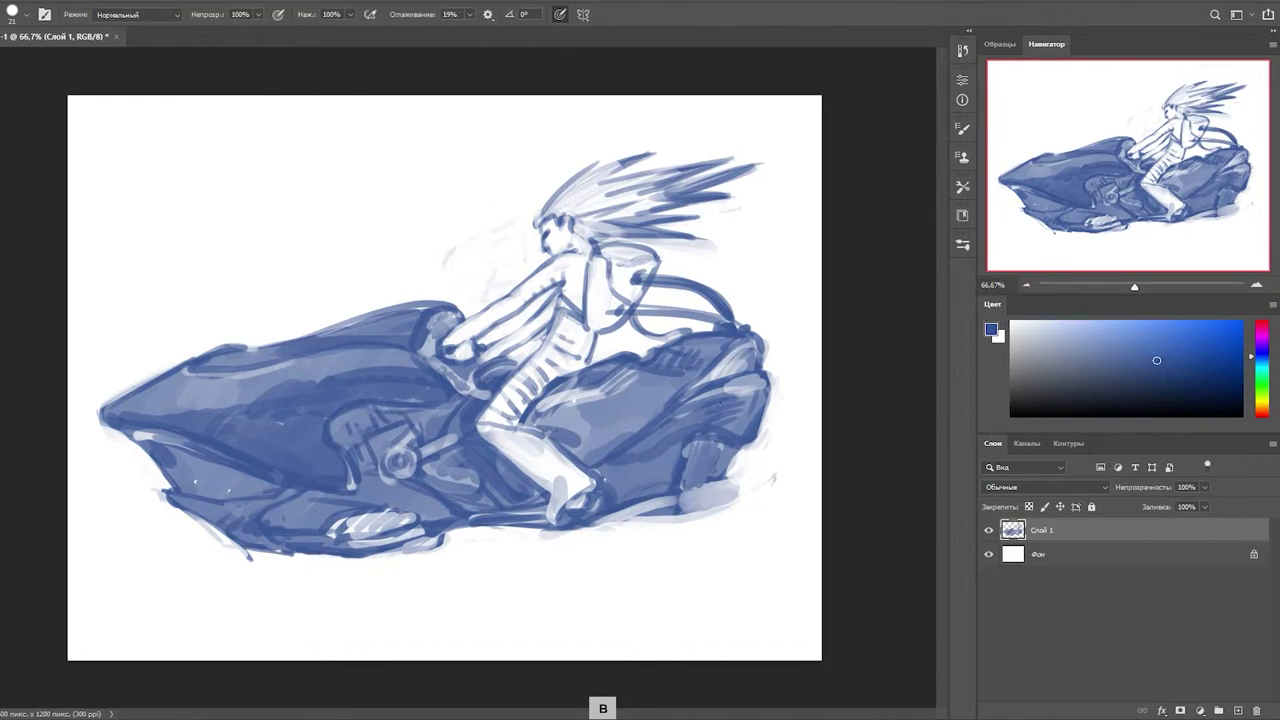
- Erase the pale patch beneath the tail and redraw the rear exhaust block with a tighter outline
key(e)
drag(742, 488, 745, 510)
key(b)
key(e)
mouse_move(712, 445)
mouse_down()
mouse_move(720, 505)
mouse_move(640, 505)
mouse_move(710, 505)
mouse_up()
key(b)
key(e)
key(b)
mouse_move(690, 445)
mouse_down()
mouse_move(695, 505)
mouse_move(725, 510)
mouse_up()
- Carve light slats into the slanted rear vent and add hatching to the tail panels
key(e)
drag(700, 438, 755, 432)
key(b)
mouse_move(755, 430)
mouse_down()
mouse_move(702, 442)
mouse_move(684, 470)
mouse_up()
key(e)
key(b)
key(e)
key(b)
drag(725, 355, 752, 345)
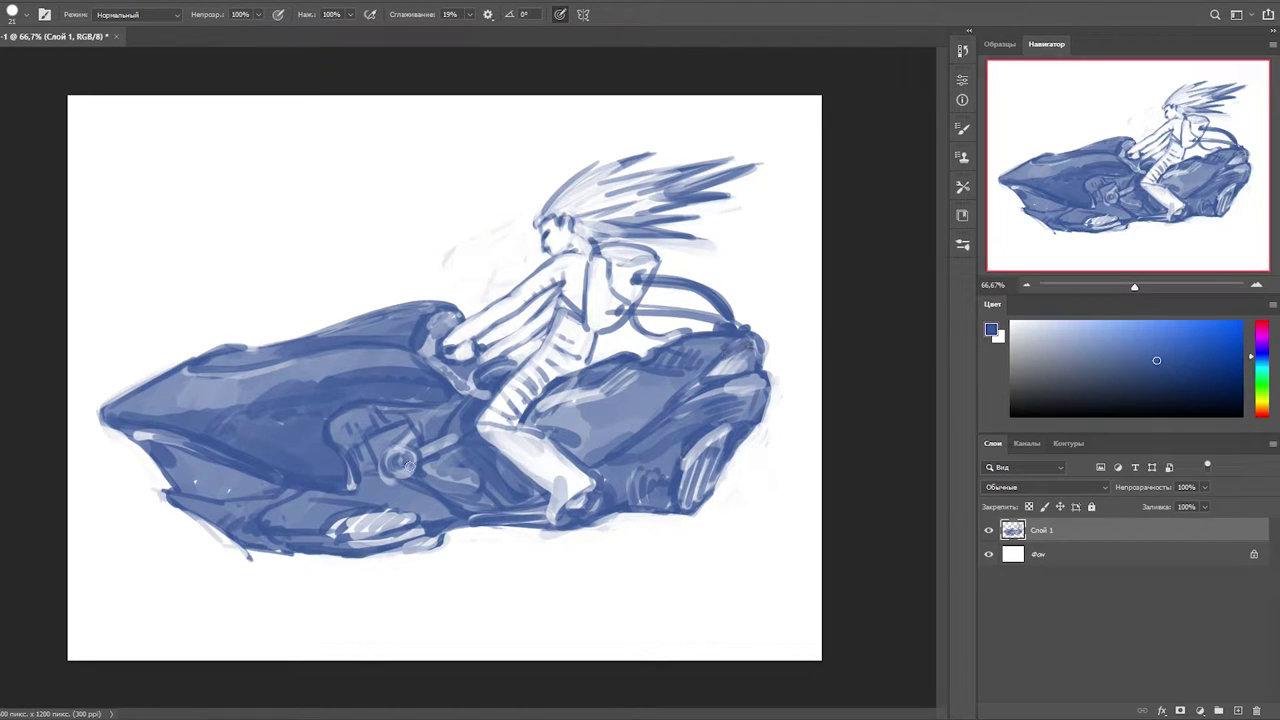
- Erase highlights around the lower hull vent and redraw the front edge of the lower hull
key(e)
mouse_move(430, 548)
mouse_down()
mouse_move(370, 556)
mouse_move(280, 505)
mouse_up()
key(b)
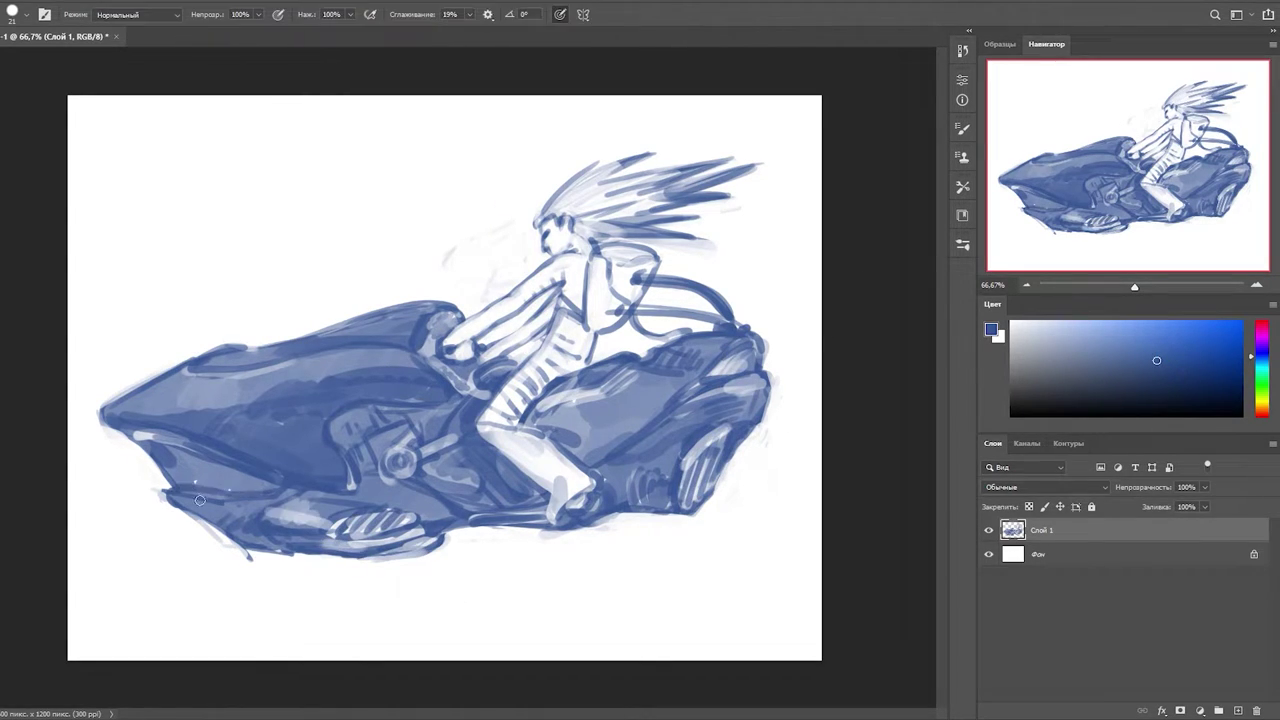
drag(168, 486, 260, 506)
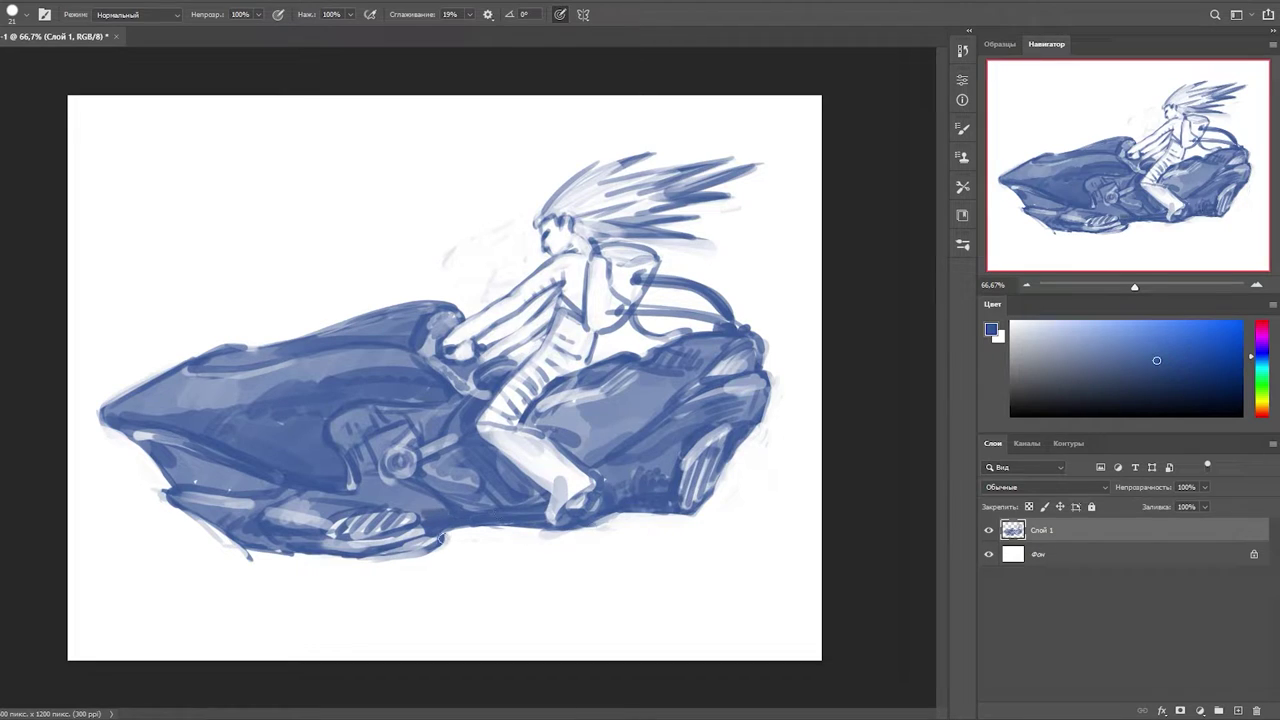
- Lighten the bike's lower edge and erase the stray sketch marks in front of the rider
key(e)
drag(430, 525, 680, 502)
key(b)
key(e)
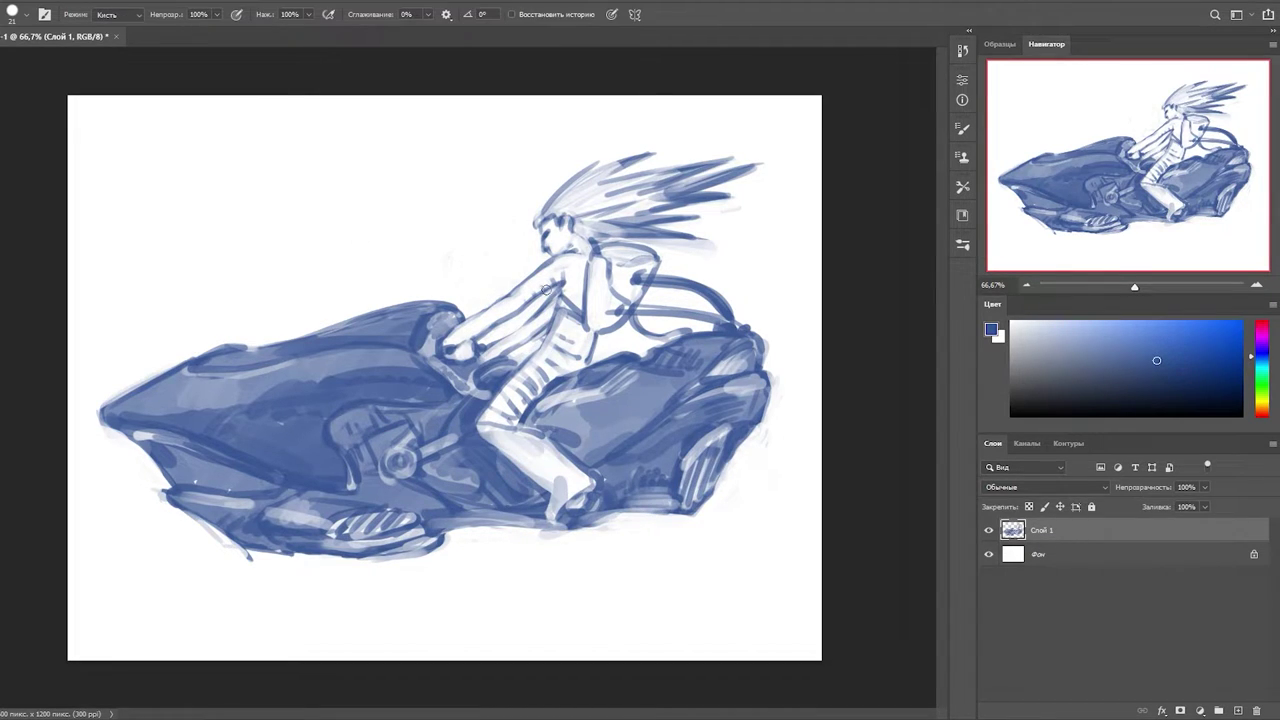
- Recolour the drawing layer to a dark olive brown by adjusting its hue, saturation and lightness
key(ctrl+u)
mouse_move(1009, 453)
mouse_down()
mouse_move(975, 455)
mouse_move(1070, 455)
mouse_up()
drag(1009, 527, 966, 527)
drag(1070, 455, 947, 455)
drag(1009, 492, 1030, 493)
drag(966, 533, 950, 535)
key(Return)
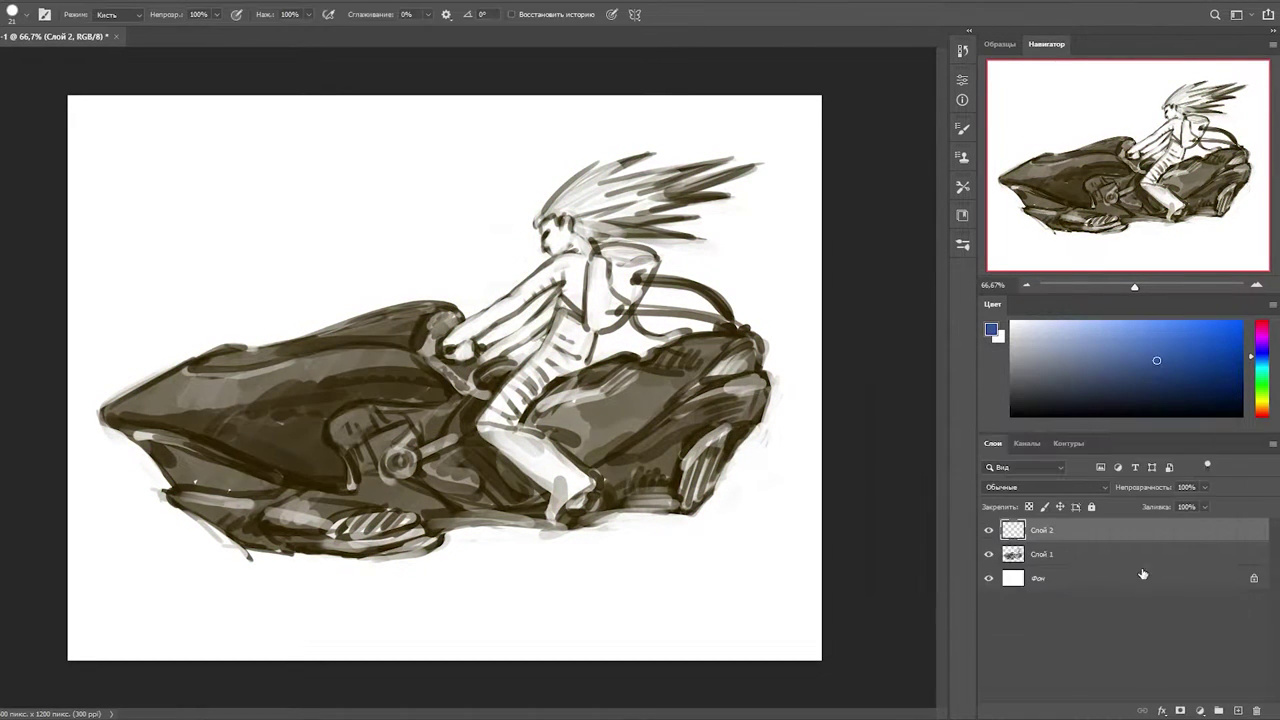
- Add a layer beneath the drawing and cover the background around the bike and rider with pale olive strokes, using brush size 75
click(1238, 710)
key(b)
right_click(515, 300)
key(Escape)
mouse_move(391, 195)
mouse_down()
mouse_move(386, 214)
mouse_move(530, 250)
mouse_move(391, 206)
mouse_move(178, 302)
mouse_up()
mouse_move(251, 203)
mouse_down()
mouse_move(120, 200)
mouse_move(695, 148)
mouse_move(494, 120)
mouse_move(640, 240)
mouse_move(600, 350)
mouse_move(803, 133)
mouse_move(745, 505)
mouse_move(450, 548)
mouse_move(213, 553)
mouse_move(90, 420)
mouse_move(250, 620)
mouse_move(290, 600)
mouse_move(440, 630)
mouse_up()
drag(25, 111, 540, 115)
mouse_move(500, 560)
mouse_down()
mouse_move(300, 640)
mouse_move(650, 540)
mouse_up()
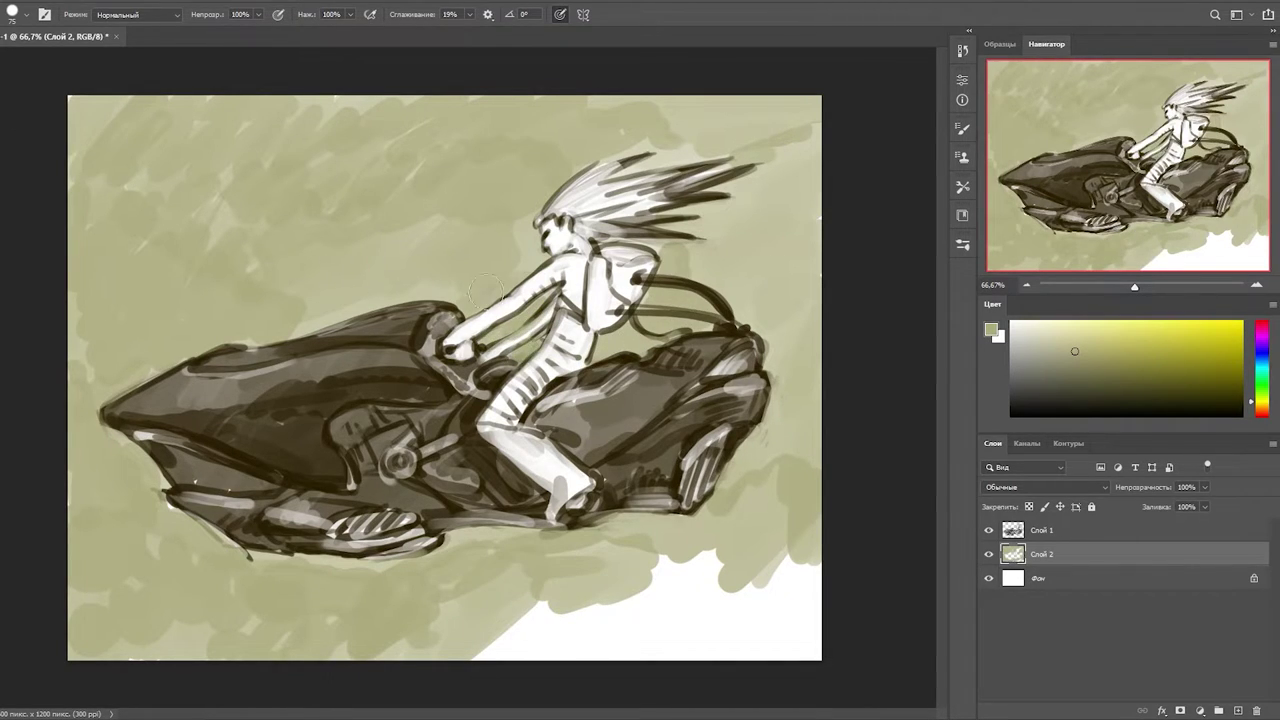
drag(700, 260, 800, 370)
mouse_move(780, 480)
mouse_down()
mouse_move(406, 603)
mouse_move(641, 531)
mouse_move(800, 640)
mouse_up()
mouse_move(760, 200)
mouse_down()
mouse_move(700, 240)
mouse_move(620, 150)
mouse_move(790, 110)
mouse_up()
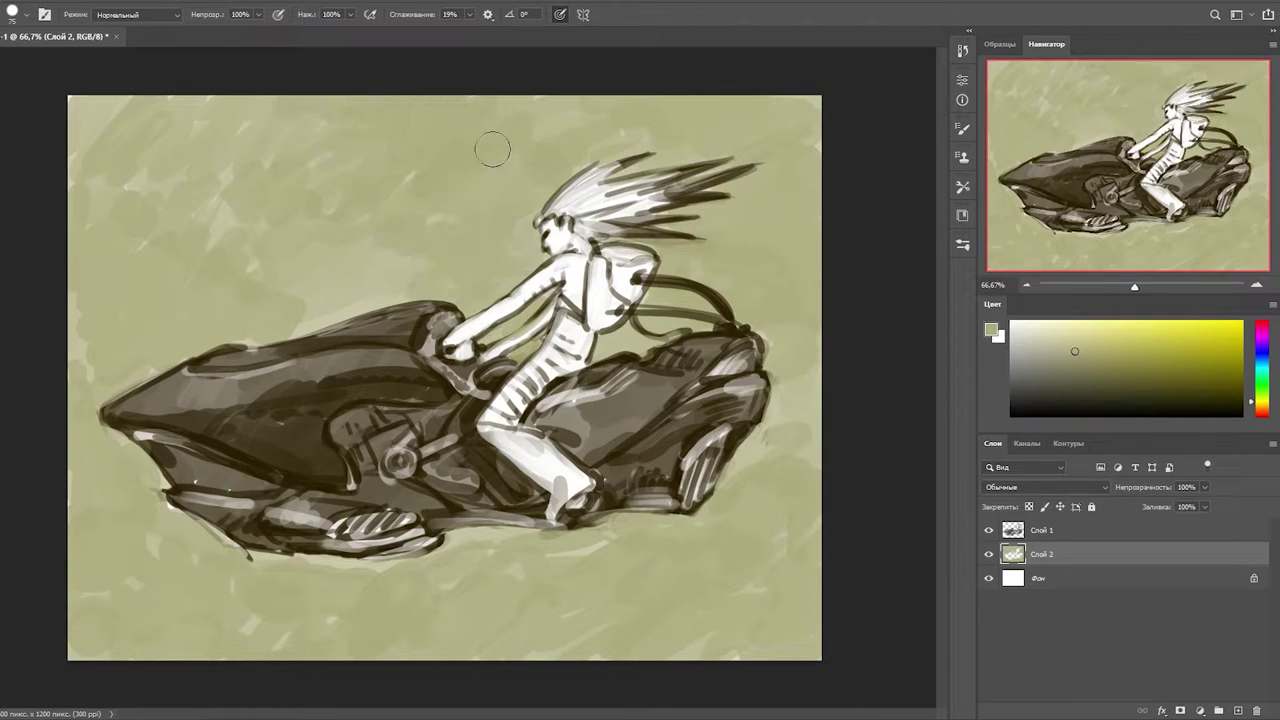
- Lighten the ground beneath the bike on the background layer with an eraser of size 81
key(e)
mouse_move(470, 545)
mouse_down()
mouse_move(384, 573)
mouse_move(575, 627)
mouse_move(762, 497)
mouse_move(663, 586)
mouse_up()
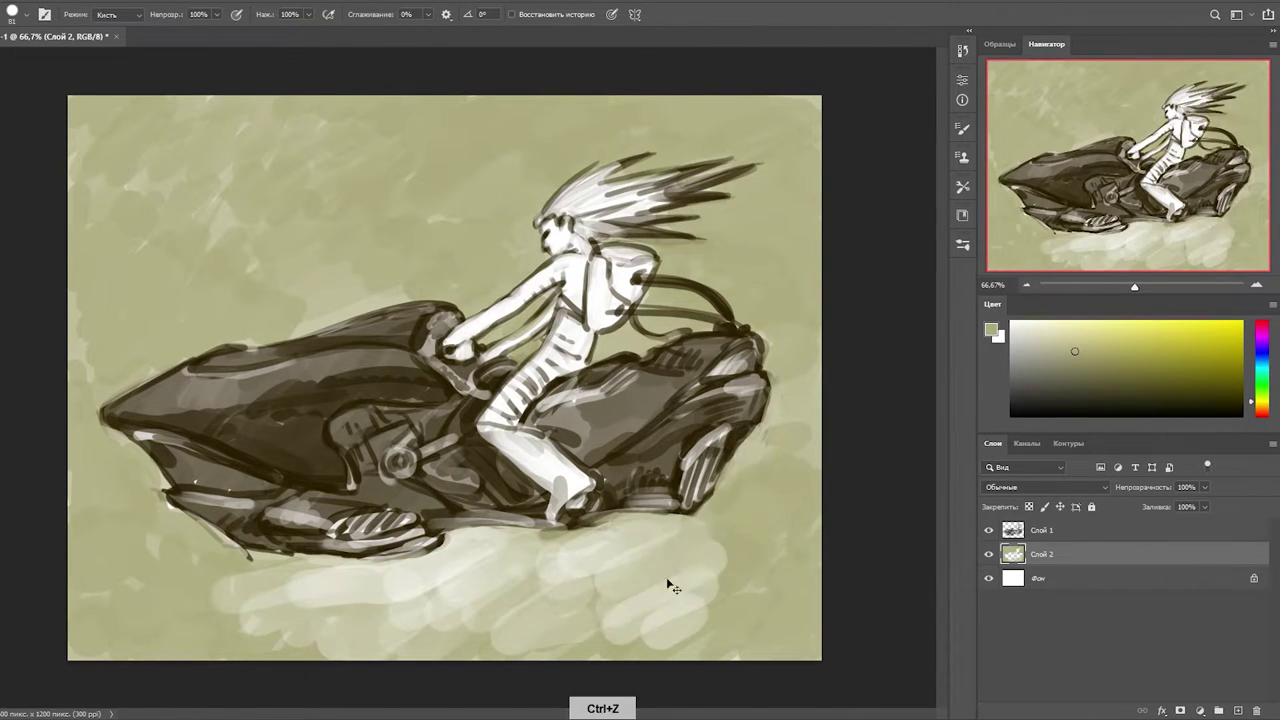
- Erase broad light bands across the ground and the lower sky on the background layer
right_click(663, 586)
mouse_move(780, 520)
mouse_down()
mouse_move(457, 700)
mouse_move(109, 609)
mouse_move(823, 443)
mouse_move(700, 600)
mouse_up()
drag(220, 320, 291, 586)
- Brush large translucent pale olive strokes over the ground and sky to form soft clouds behind the bike
key(b)
right_click(719, 587)
drag(719, 587, 440, 590)
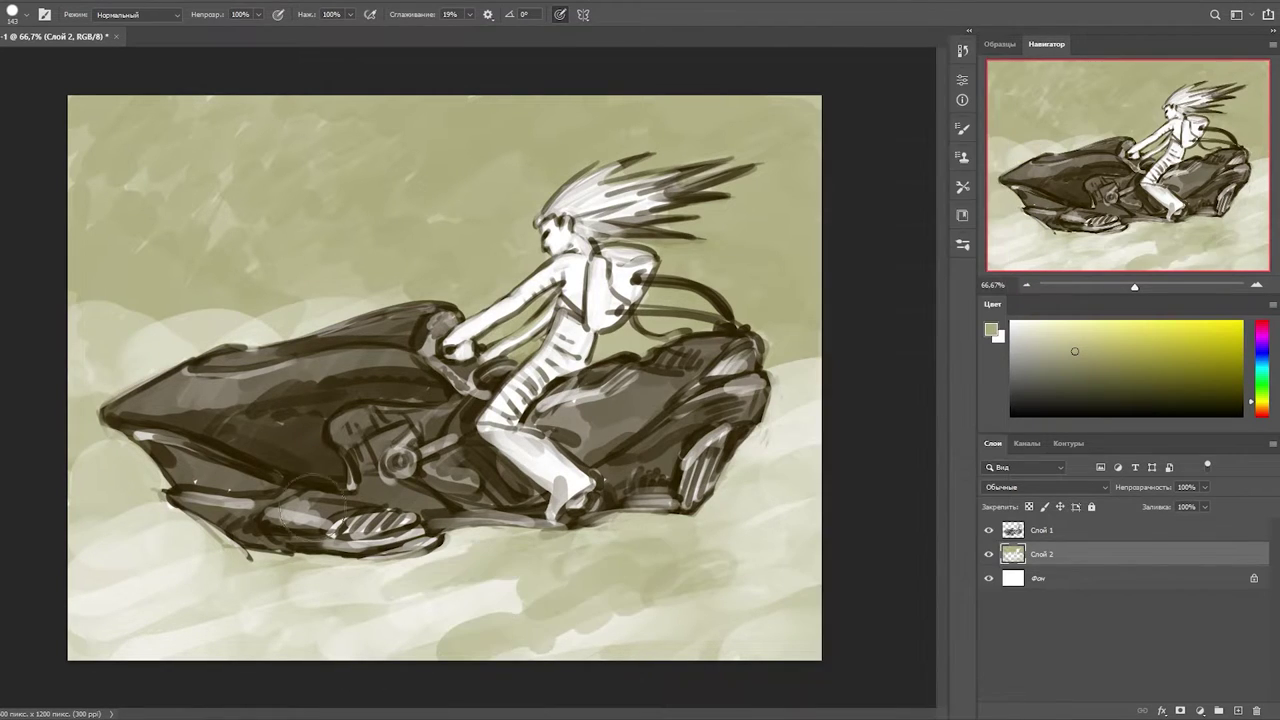
mouse_move(811, 523)
mouse_down()
mouse_move(243, 592)
mouse_move(100, 585)
mouse_up()
drag(780, 605, 815, 600)
mouse_move(314, 271)
mouse_down()
mouse_move(484, 191)
mouse_move(512, 110)
mouse_move(264, 122)
mouse_move(444, 202)
mouse_move(377, 250)
mouse_move(374, 189)
mouse_move(673, 126)
mouse_move(139, 185)
mouse_move(381, 164)
mouse_move(445, 97)
mouse_move(525, 147)
mouse_move(290, 144)
mouse_move(68, 180)
mouse_move(186, 217)
mouse_move(231, 156)
mouse_move(574, 223)
mouse_move(255, 246)
mouse_move(353, 212)
mouse_move(520, 265)
mouse_up()
- Add a layer above the drawing and block in the bike's upper front hull in dark blue-green with brush size 25
key(ctrl+shift+alt+n)
right_click(660, 60)
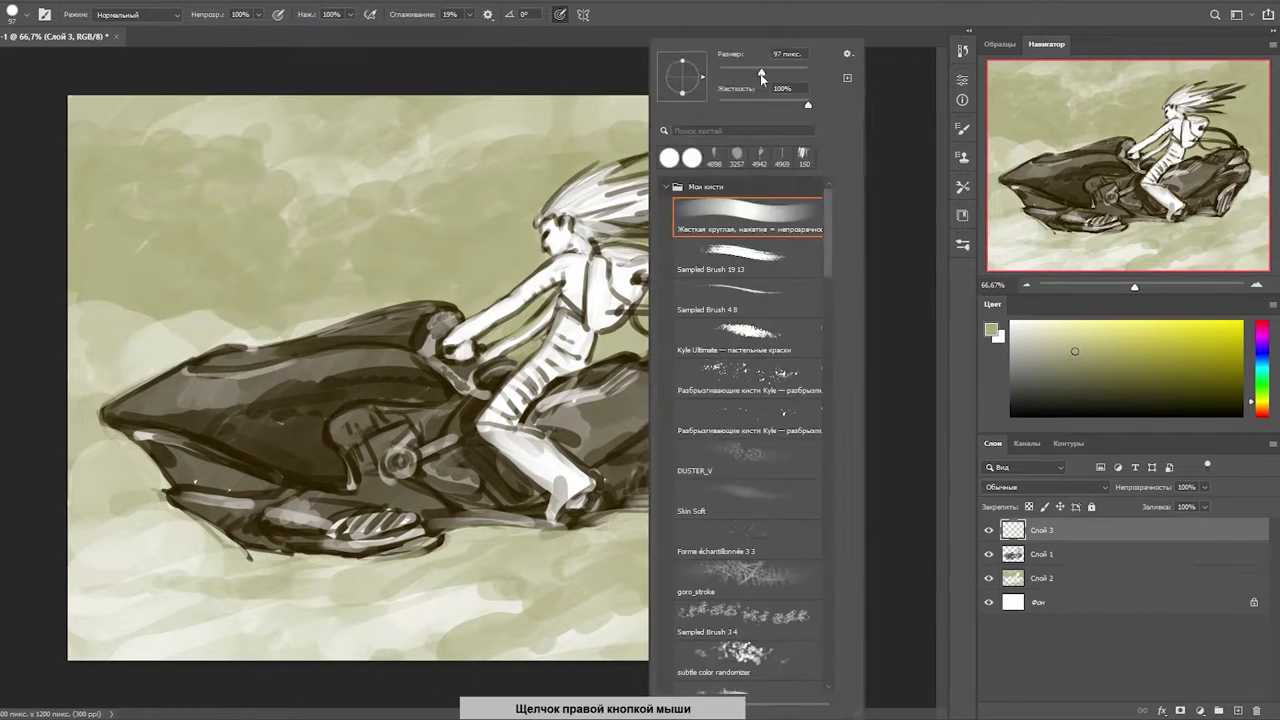
key(Escape)
key(ctrl+1)
click(1143, 327)
click(1268, 395)
click(1078, 365)
alt+click(390, 290)
drag(310, 300, 610, 283)
mouse_move(430, 340)
mouse_down()
mouse_move(510, 365)
mouse_move(610, 370)
mouse_up()
drag(170, 410, 340, 405)
- Blend sampled grey-brown and dark tones along the bike's nose and the upper ridge of its hull
alt+click(400, 393)
mouse_move(120, 420)
mouse_down()
mouse_move(300, 403)
mouse_move(523, 329)
mouse_move(330, 360)
mouse_up()
alt+click(349, 391)
drag(185, 385, 440, 310)
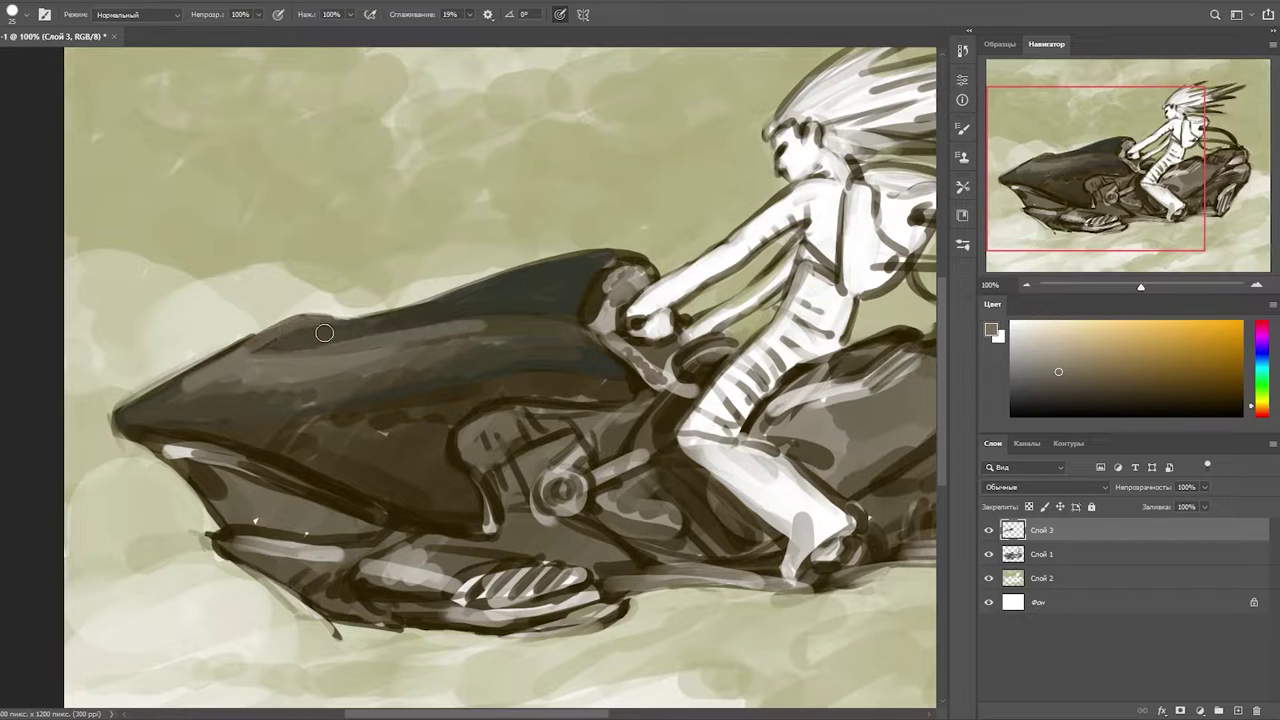
alt+click(380, 386)
mouse_move(430, 360)
mouse_down()
mouse_move(247, 392)
mouse_move(443, 346)
mouse_up()
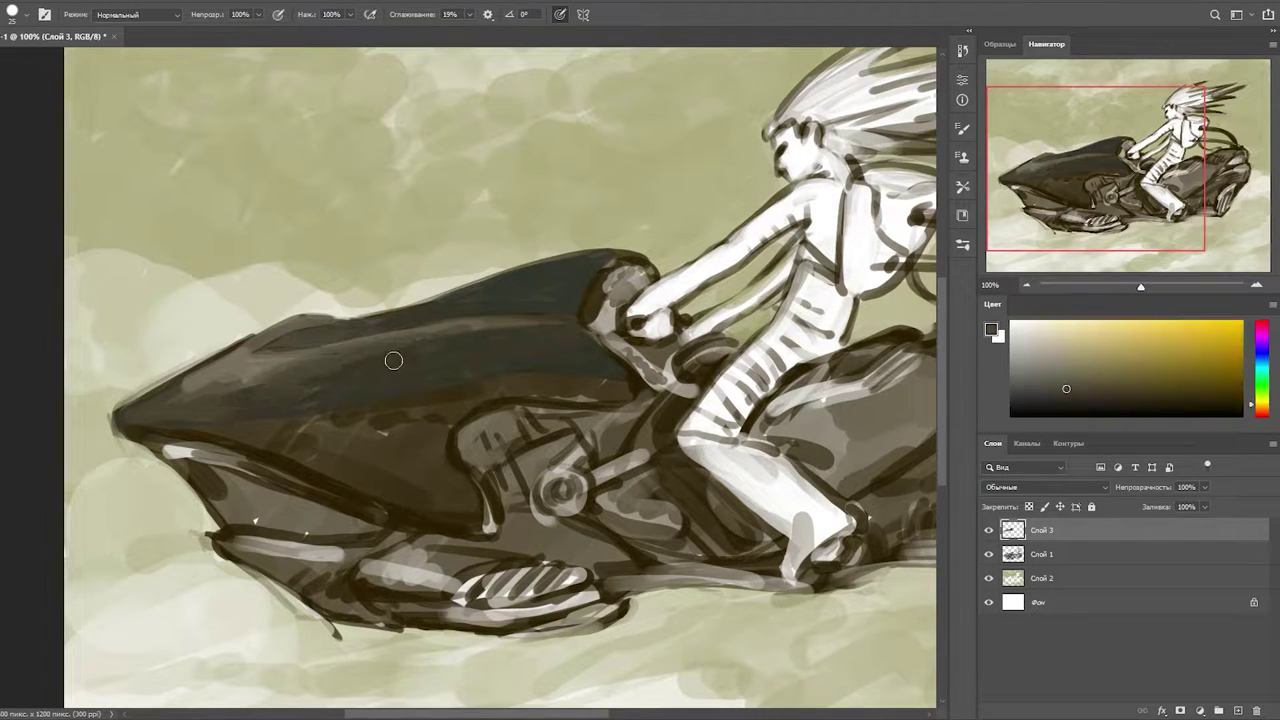
drag(190, 390, 430, 350)
- Cover the hull's side panel down to the engine cutout with dark greenish tones
alt+click(591, 371)
drag(550, 395, 610, 380)
alt+click(582, 399)
mouse_move(450, 428)
mouse_down()
mouse_move(214, 443)
mouse_move(480, 486)
mouse_move(354, 492)
mouse_up()
alt+click(263, 386)
alt+click(517, 404)
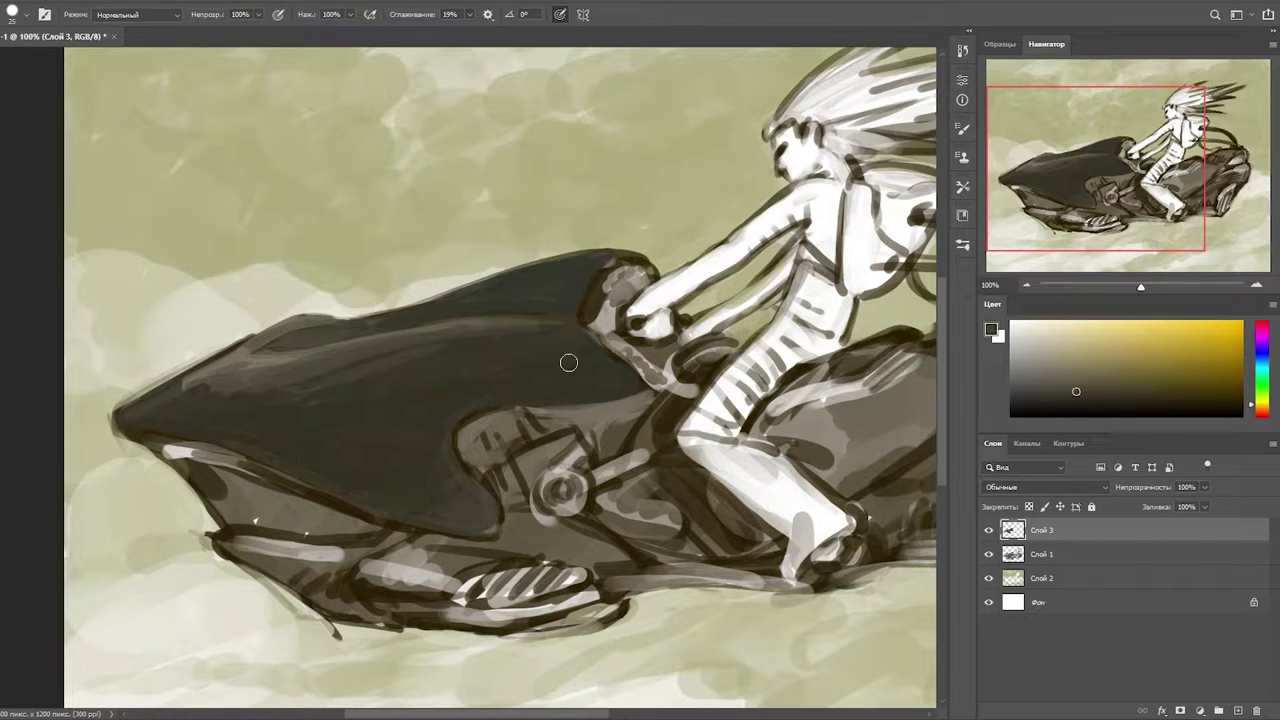
- Fill the cowling opening by the rider's hands with near-black and add brownish highlights along the upper hull
alt+click(330, 326)
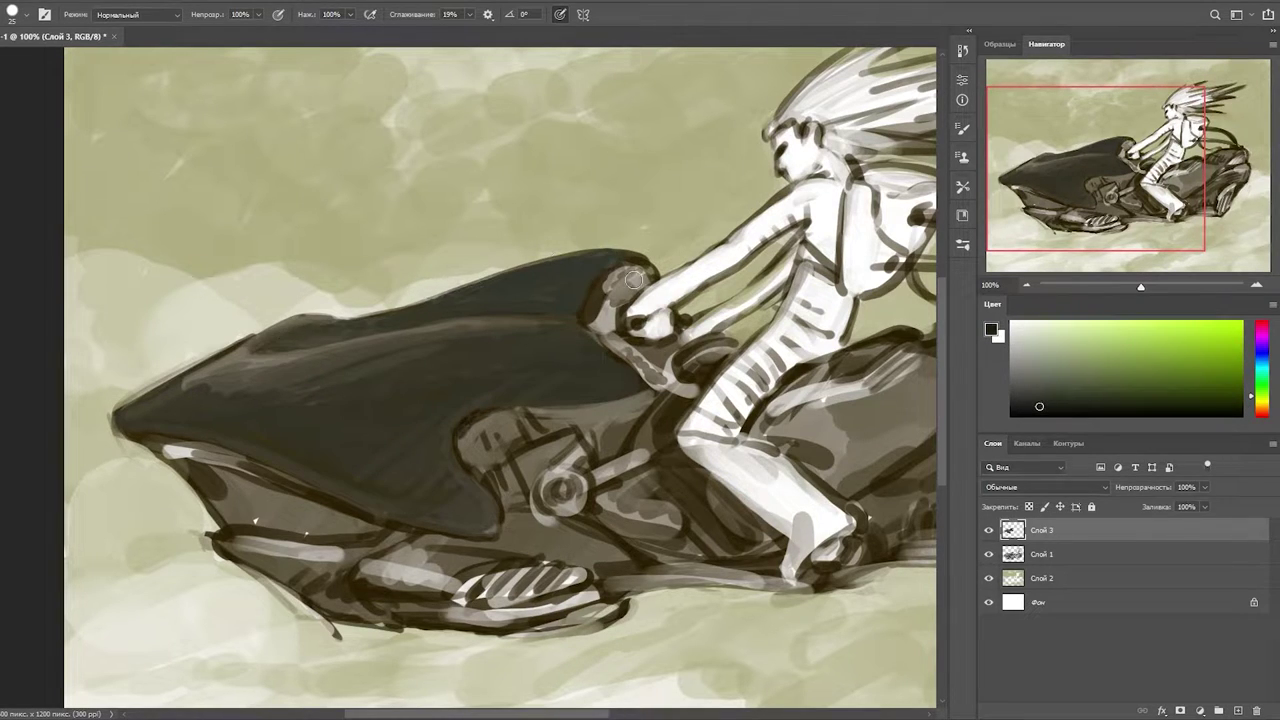
drag(659, 297, 631, 273)
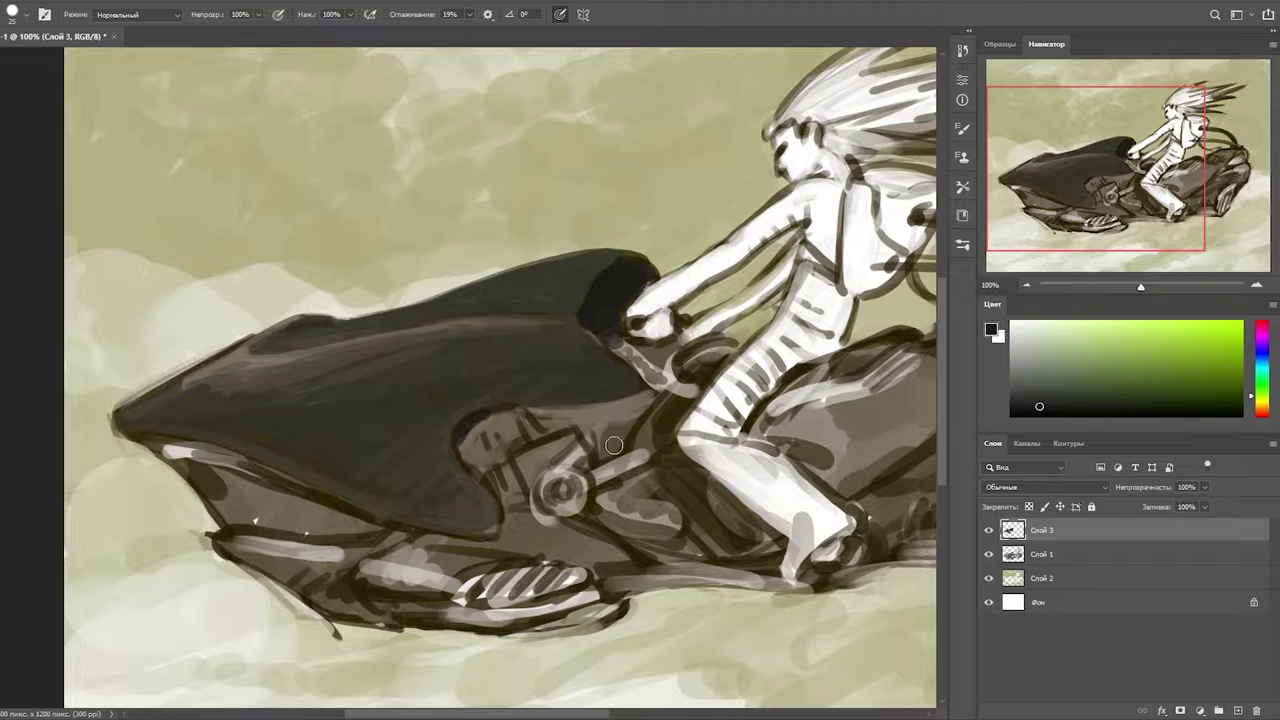
alt+click(489, 305)
alt+click(302, 383)
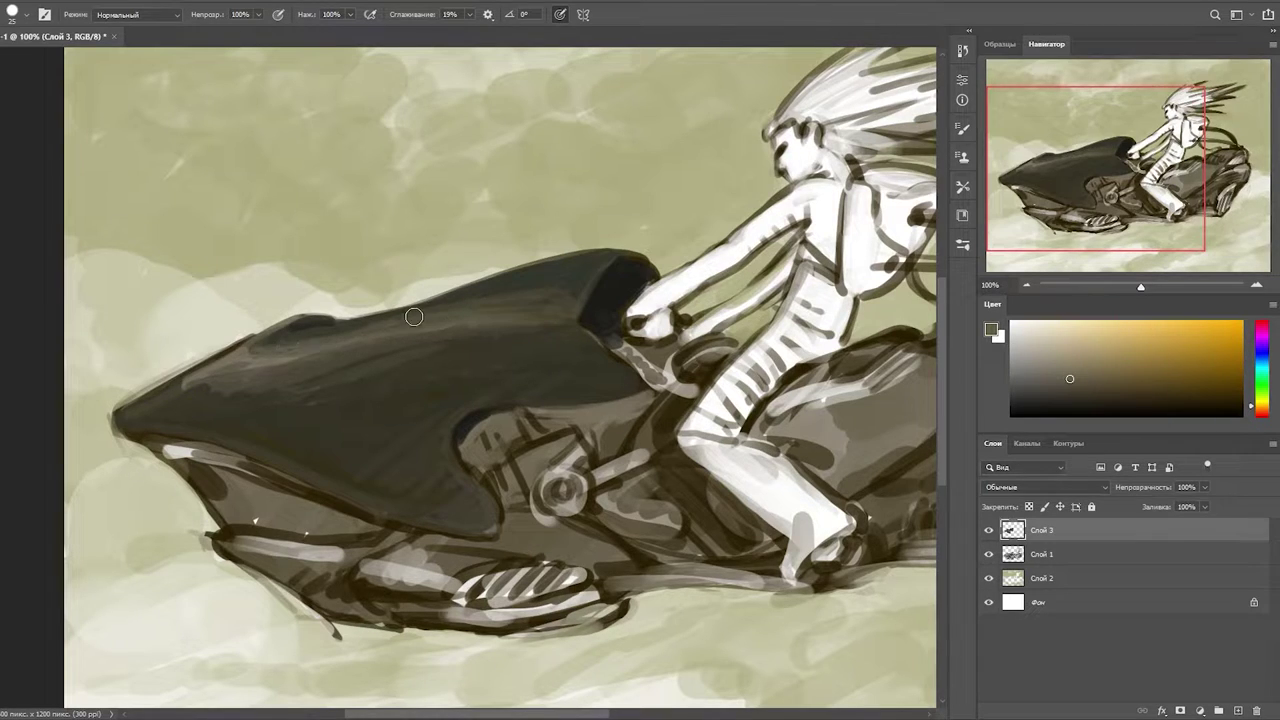
- Paint the lower nose panels and the front fin in dark blue-black, and lighten the nose's upper edge
alt+click(606, 358)
mouse_move(150, 440)
mouse_down()
mouse_move(240, 451)
mouse_move(230, 505)
mouse_move(276, 486)
mouse_up()
alt+click(361, 527)
mouse_move(230, 540)
mouse_down()
mouse_move(270, 552)
mouse_move(281, 576)
mouse_up()
alt+click(149, 400)
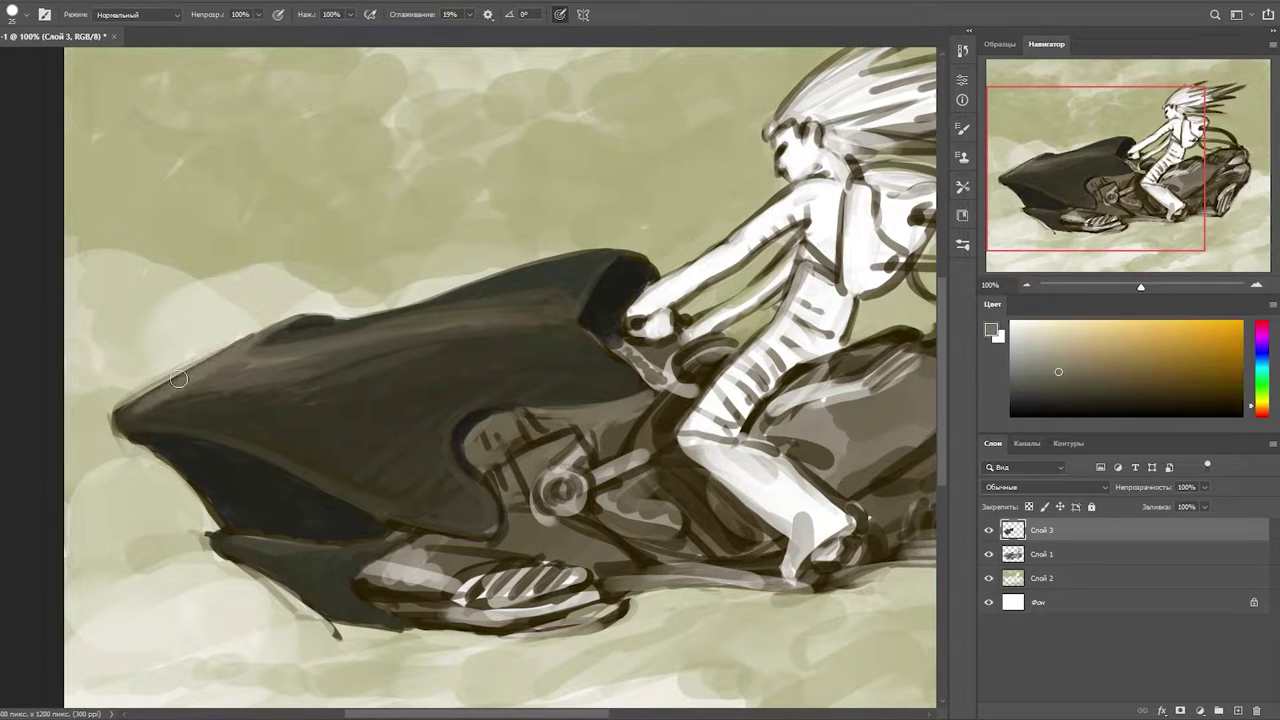
- Darken the areas around the engine and beneath the front hull with near-black strokes
alt+click(641, 389)
mouse_move(575, 423)
mouse_down()
mouse_move(660, 400)
mouse_move(640, 445)
mouse_up()
mouse_move(415, 540)
mouse_down()
mouse_move(495, 545)
mouse_move(620, 580)
mouse_move(460, 545)
mouse_up()
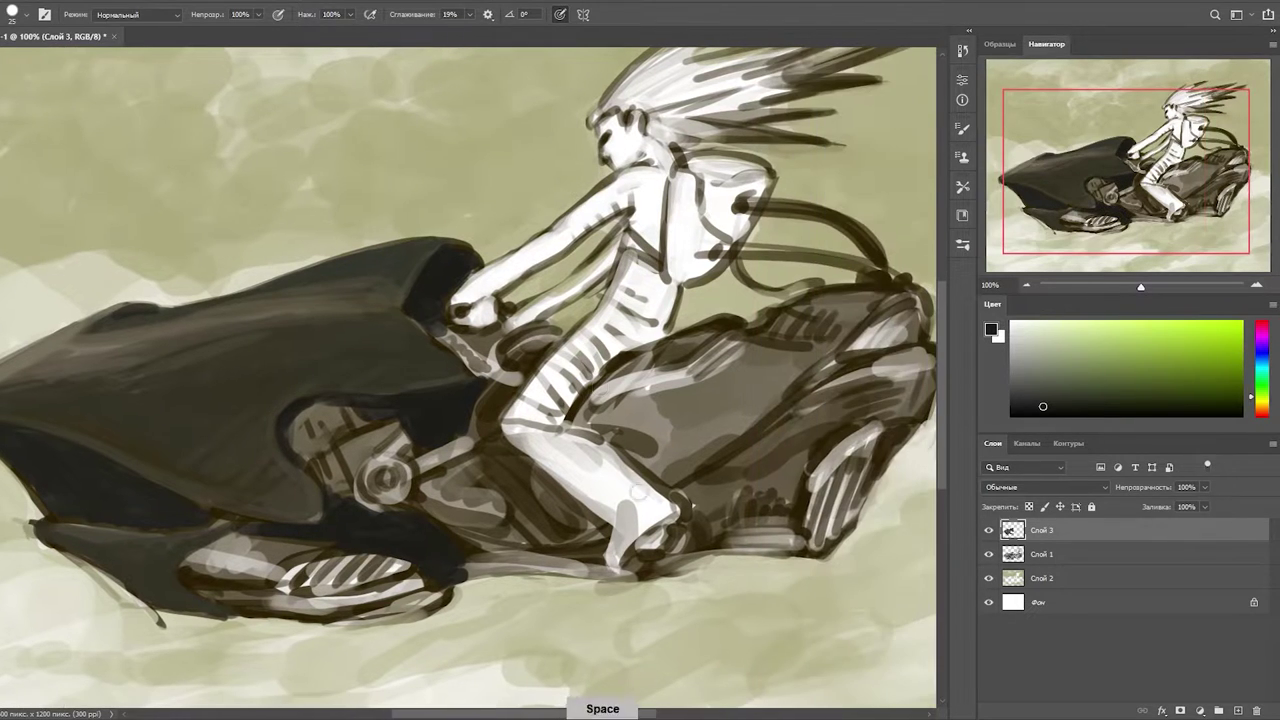
- Paint the body behind the rider in dark purplish brown and darken the seat's upper edge
alt+click(720, 380)
drag(680, 430, 790, 380)
mouse_move(620, 430)
mouse_down()
mouse_move(616, 389)
mouse_move(626, 440)
mouse_move(706, 411)
mouse_move(700, 366)
mouse_move(784, 314)
mouse_move(878, 296)
mouse_move(753, 378)
mouse_move(757, 354)
mouse_move(700, 382)
mouse_move(870, 295)
mouse_up()
alt+click(590, 418)
drag(716, 274, 630, 350)
alt+click(560, 345)
mouse_move(555, 335)
mouse_down()
mouse_move(520, 345)
mouse_move(540, 335)
mouse_up()
alt+click(505, 385)
alt+click(736, 396)
alt+click(820, 355)
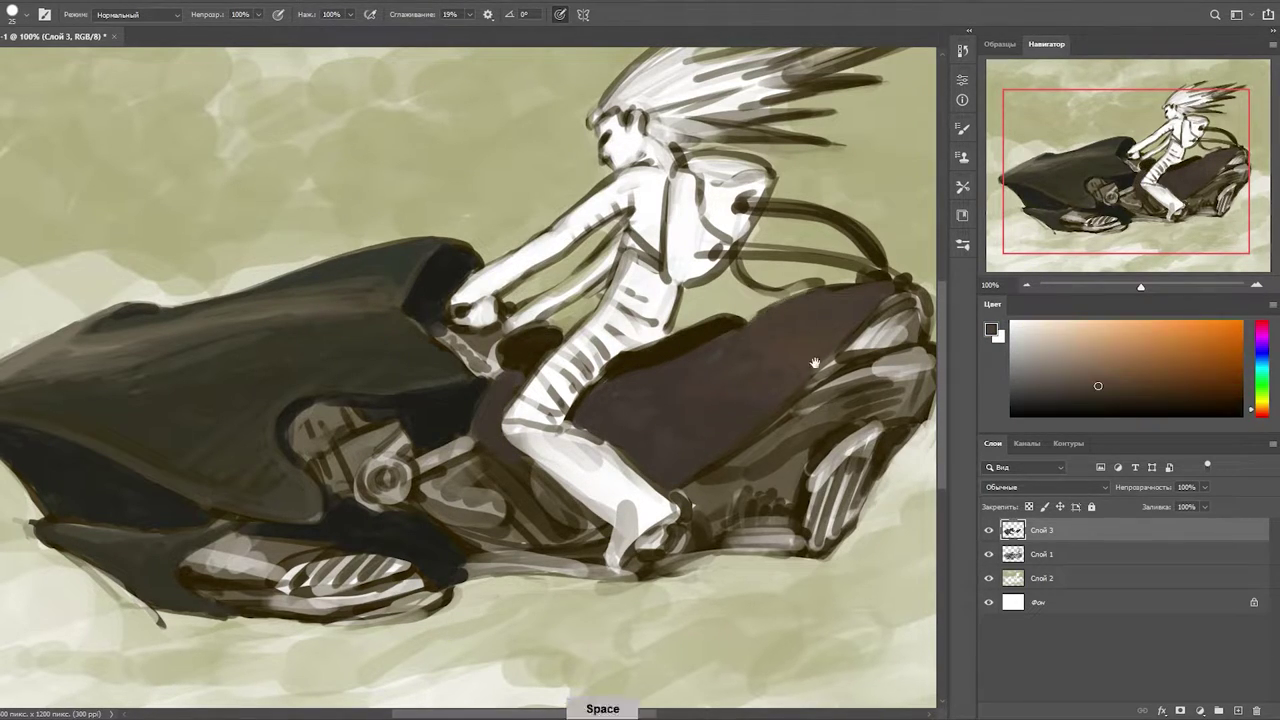
- Fill the bike's rear underside between the rider's foot and the rear vent with near-black
drag(897, 291, 833, 299)
alt+click(682, 418)
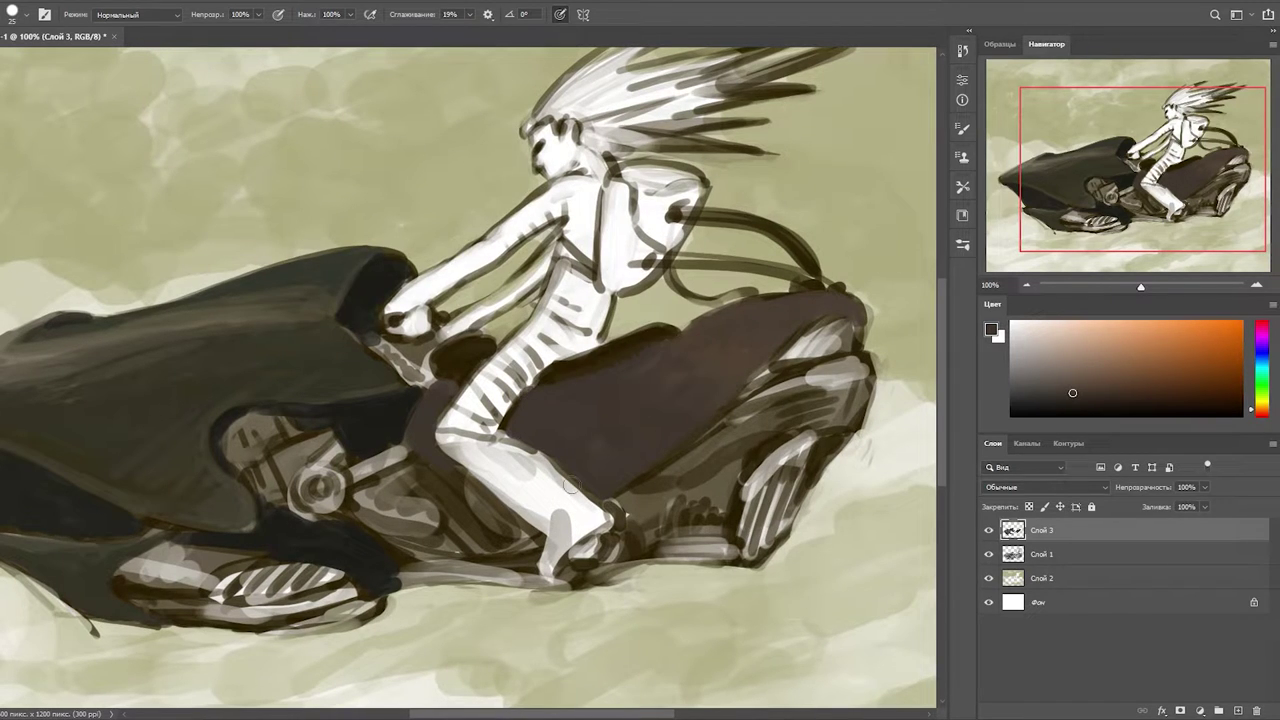
alt+click(376, 422)
mouse_move(625, 510)
mouse_down()
mouse_move(737, 465)
mouse_move(617, 507)
mouse_up()
drag(701, 515, 753, 562)
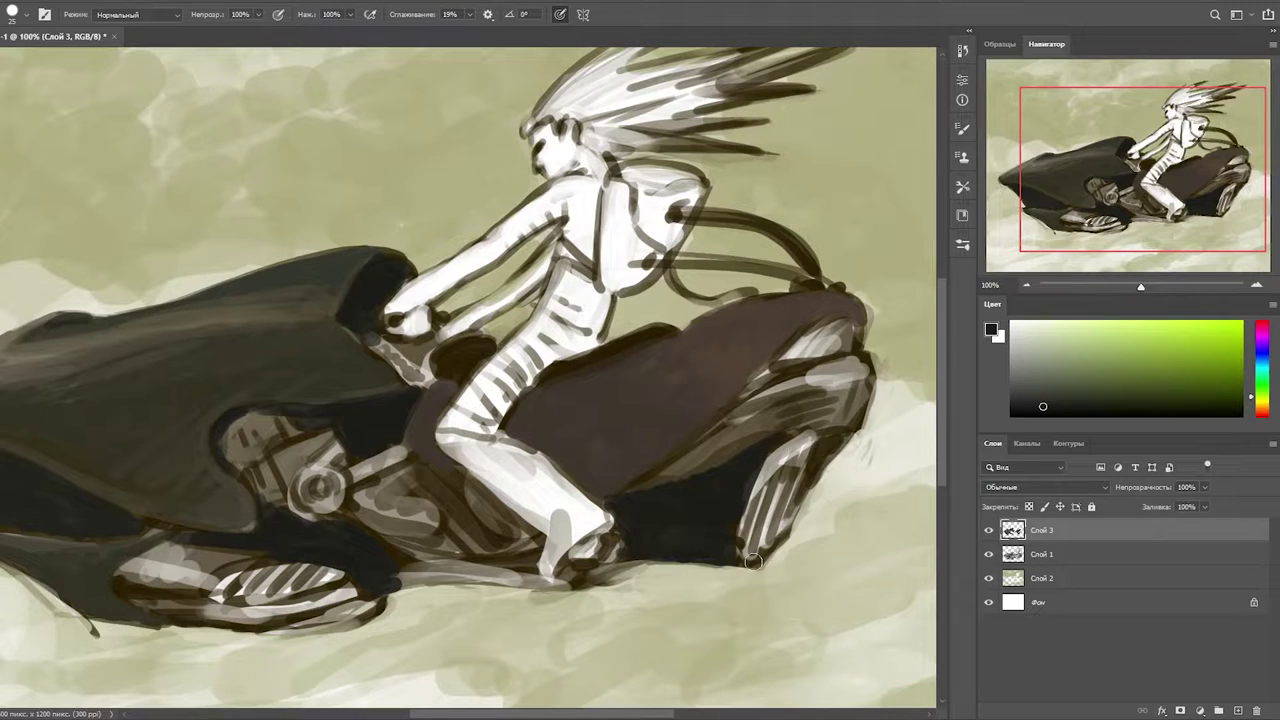
- Repaint the engine parts in muted grey-brown and cover the bike's lower edge with near-black
alt+click(214, 429)
mouse_move(214, 429)
mouse_down()
mouse_move(311, 429)
mouse_move(390, 404)
mouse_up()
mouse_move(340, 490)
mouse_down()
mouse_move(349, 445)
mouse_move(397, 445)
mouse_move(390, 490)
mouse_move(400, 441)
mouse_move(464, 449)
mouse_move(478, 435)
mouse_move(500, 477)
mouse_move(462, 483)
mouse_move(476, 423)
mouse_move(440, 498)
mouse_move(537, 490)
mouse_up()
alt+click(374, 445)
alt+click(500, 478)
mouse_move(461, 557)
mouse_down()
mouse_move(641, 560)
mouse_move(601, 546)
mouse_move(519, 567)
mouse_move(650, 558)
mouse_up()
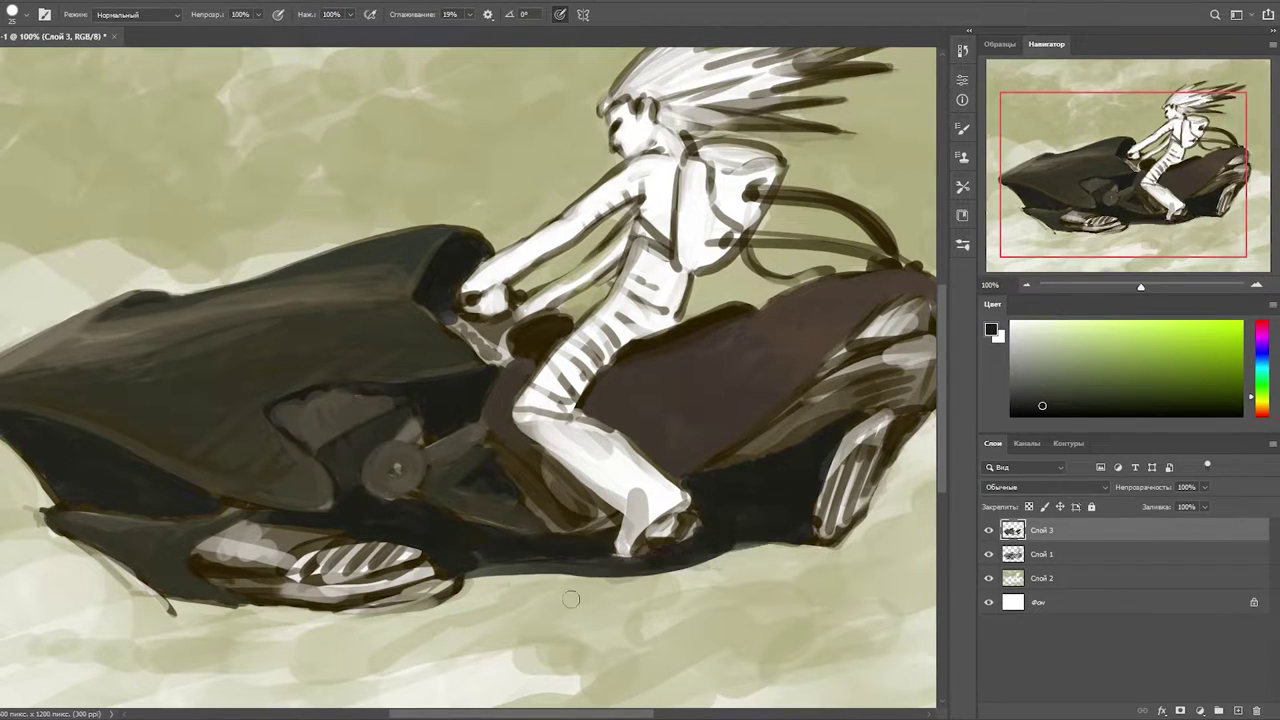
- Clean up the contour of the bike's underside with the eraser
key(e)
mouse_move(487, 588)
mouse_down()
mouse_move(688, 566)
mouse_move(537, 581)
mouse_move(674, 566)
mouse_up()
key(alt+bracketleft)
key(b)
key(alt+bracketright)
- Paint the rear fender dark green and darken the area beneath the handlebars
mouse_move(800, 452)
mouse_down()
mouse_move(780, 485)
mouse_move(886, 391)
mouse_up()
mouse_move(436, 344)
mouse_down()
mouse_move(485, 363)
mouse_move(457, 383)
mouse_up()
alt+click(819, 371)
alt+click(281, 524)
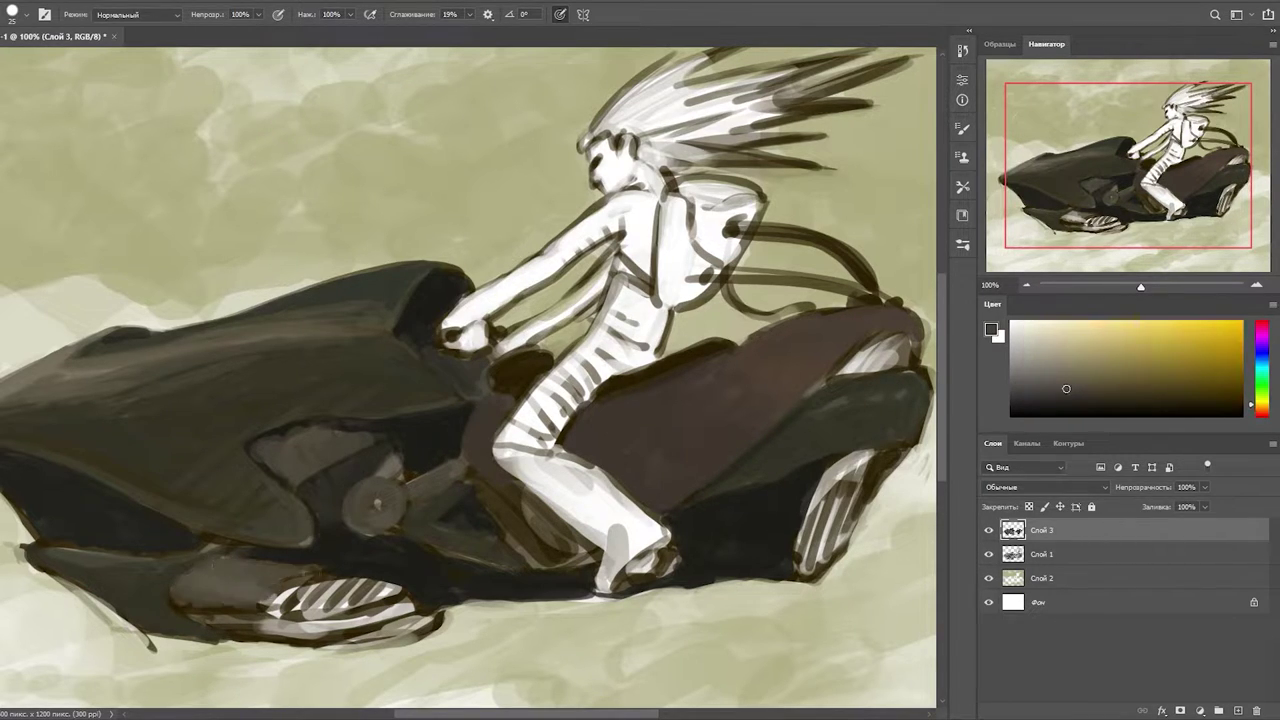
- Tone the lower front pod grey-brown and darken the grilles and the panels beside the rider's leg
drag(200, 560, 327, 508)
alt+click(547, 542)
mouse_move(530, 548)
mouse_down()
mouse_move(359, 581)
mouse_move(544, 559)
mouse_move(532, 548)
mouse_move(400, 548)
mouse_up()
drag(642, 526, 363, 531)
mouse_move(660, 500)
mouse_down()
mouse_move(734, 409)
mouse_move(660, 500)
mouse_up()
- Paint dark panel seams across the nose and hull side and soften the hull edge around the engine
mouse_move(28, 390)
mouse_down()
mouse_move(280, 463)
mouse_move(240, 364)
mouse_up()
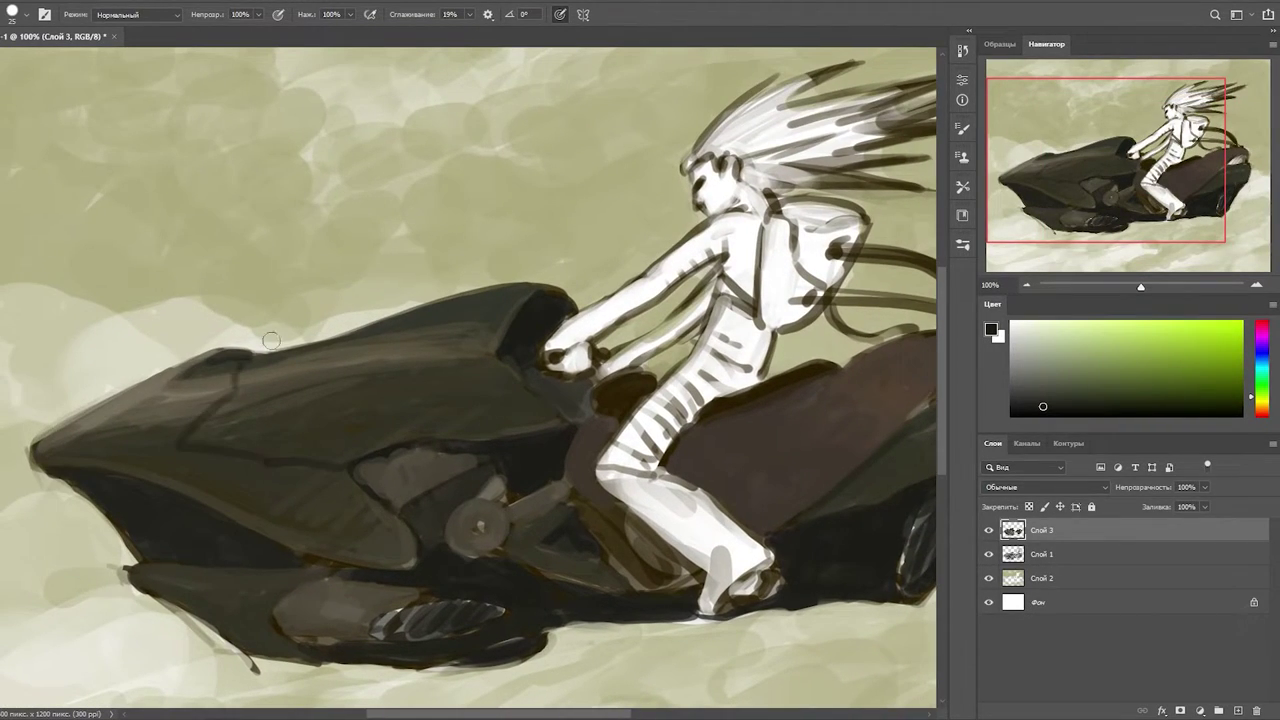
mouse_move(241, 451)
mouse_down()
mouse_move(213, 466)
mouse_move(223, 431)
mouse_up()
alt+click(297, 451)
drag(297, 451, 369, 505)
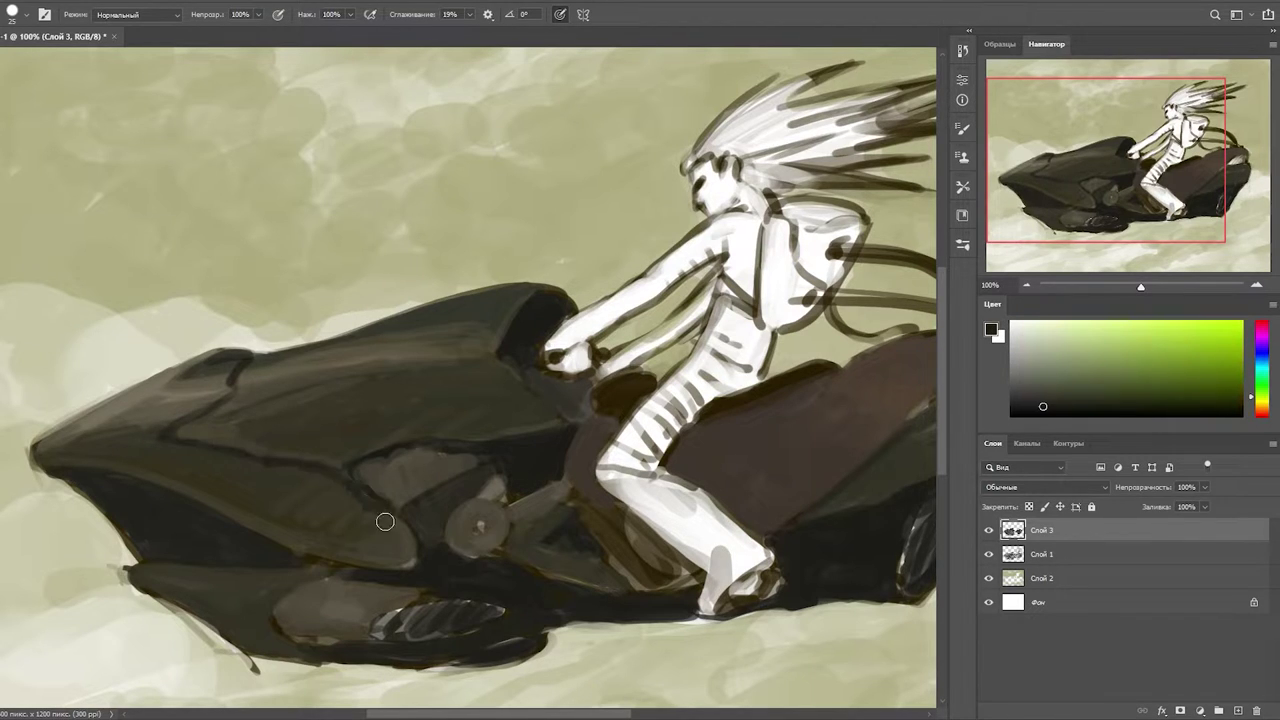
alt+click(435, 558)
alt+click(243, 457)
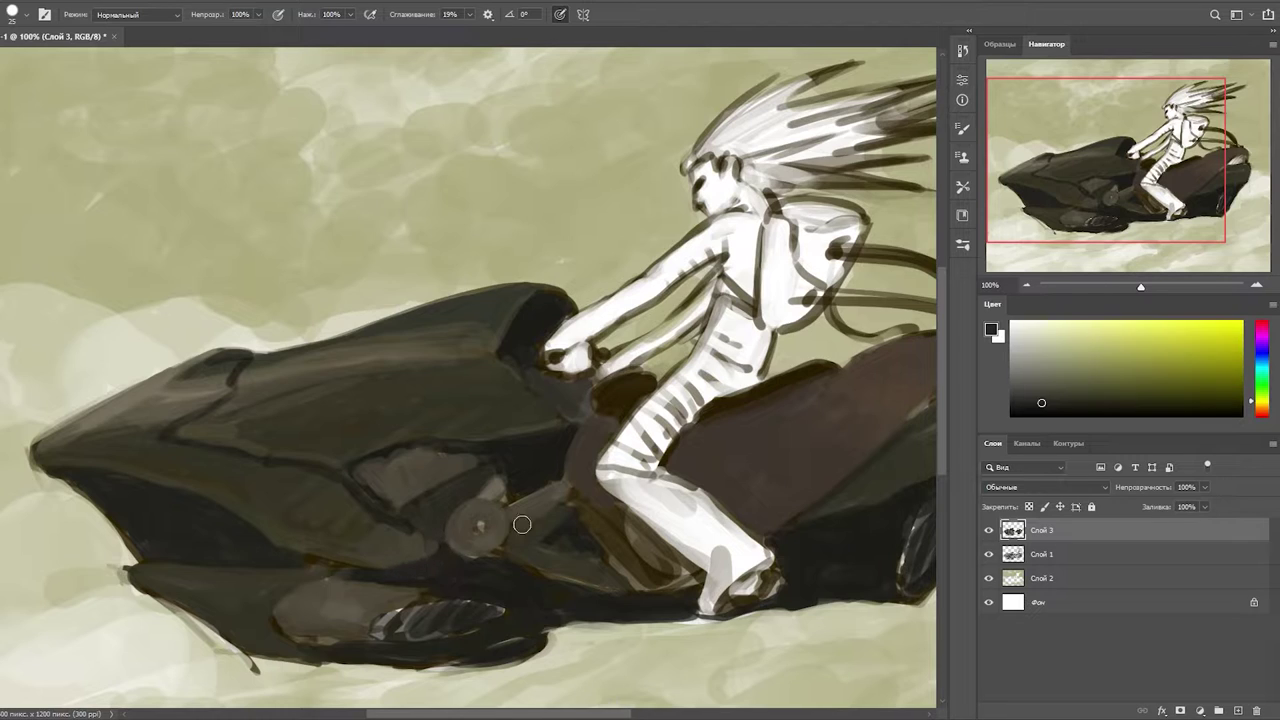
- Detail the engine with a ring on its round hub and a fan of grey-brown fins separated by dark gaps
alt+click(482, 526)
alt+click(430, 470)
mouse_move(440, 455)
mouse_down()
mouse_move(385, 490)
mouse_move(415, 475)
mouse_move(410, 465)
mouse_up()
alt+click(390, 490)
alt+click(460, 457)
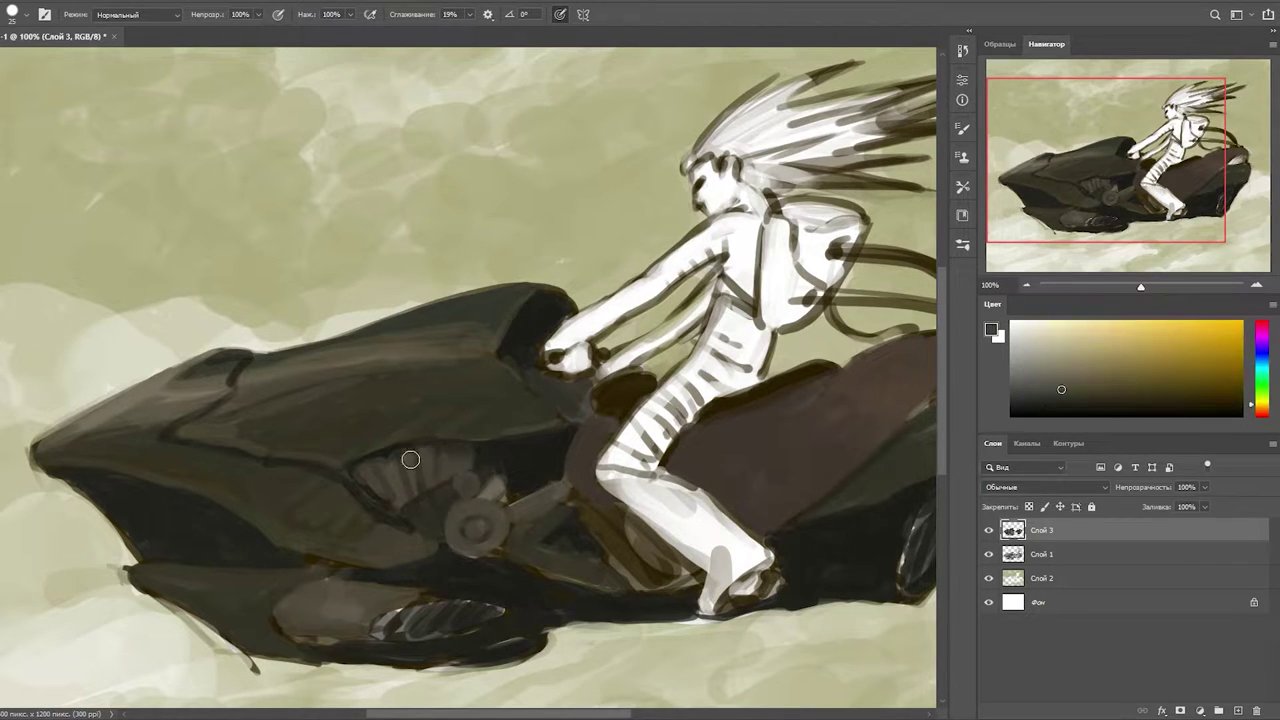
alt+click(389, 454)
alt+click(364, 465)
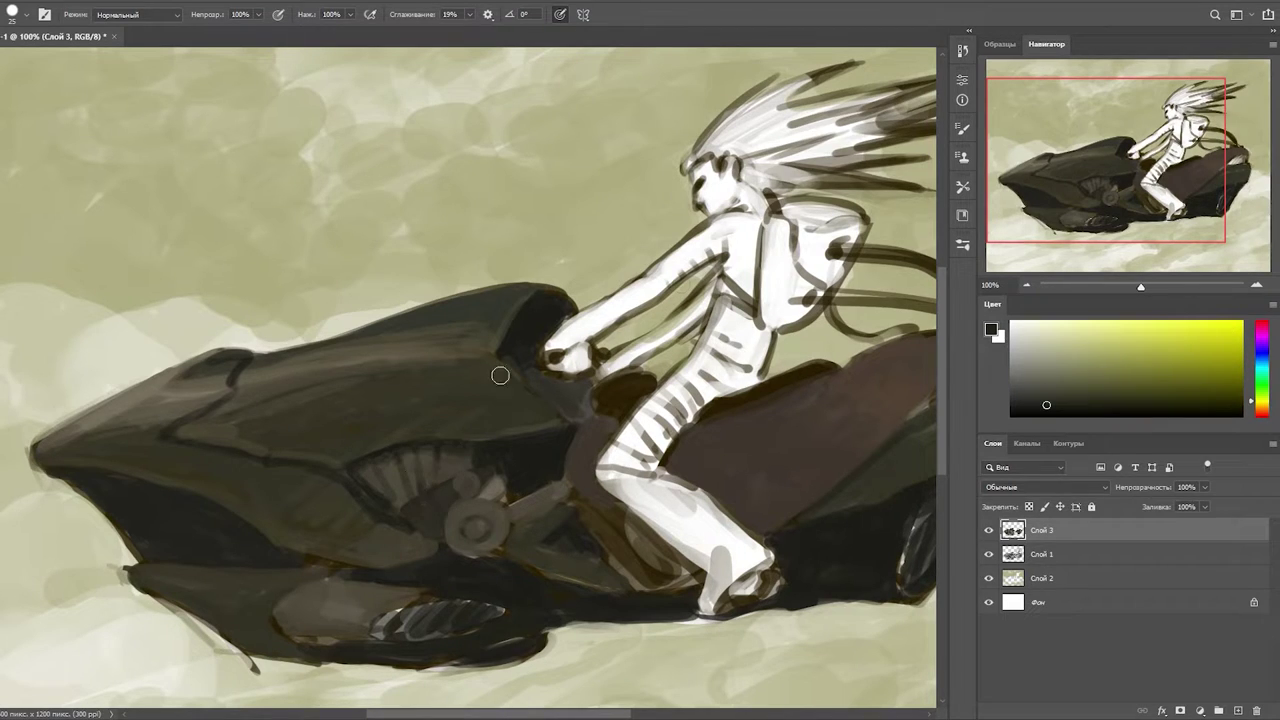
- On a new top layer, block in the rider's torso, arms and legs in warm light grey
alt+click(537, 295)
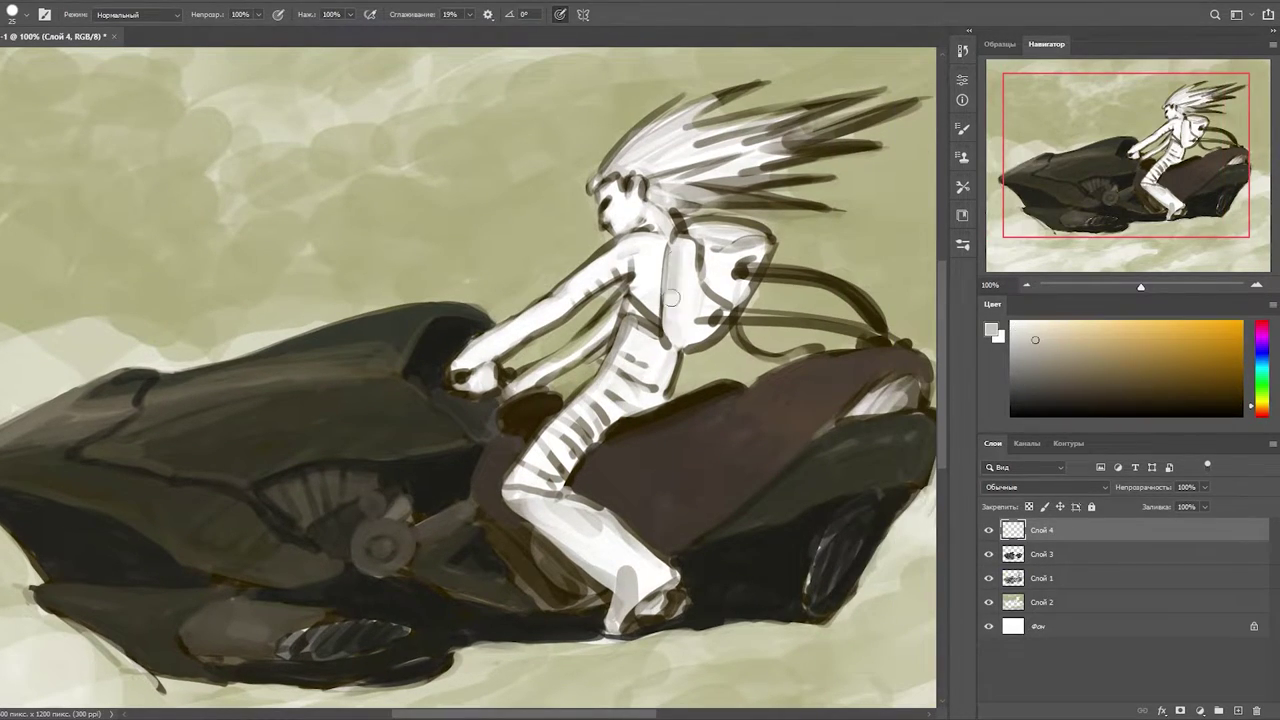
drag(672, 297, 690, 345)
mouse_move(610, 262)
mouse_down()
mouse_move(500, 335)
mouse_move(657, 351)
mouse_move(530, 500)
mouse_move(612, 505)
mouse_up()
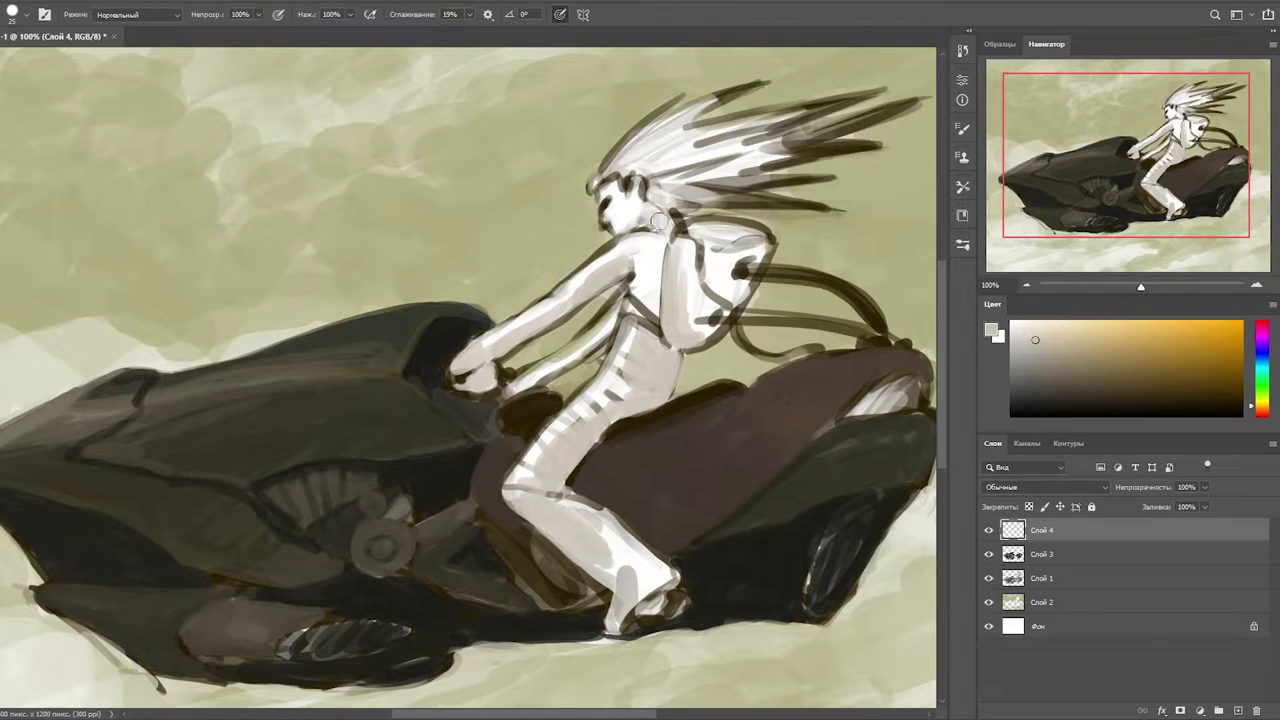
mouse_move(670, 352)
mouse_down()
mouse_move(666, 426)
mouse_move(664, 345)
mouse_up()
- Shade the rider's torso, hips and backpack with cool grey and smooth the legs and foot with sampled light tones
click(1264, 414)
alt+click(666, 400)
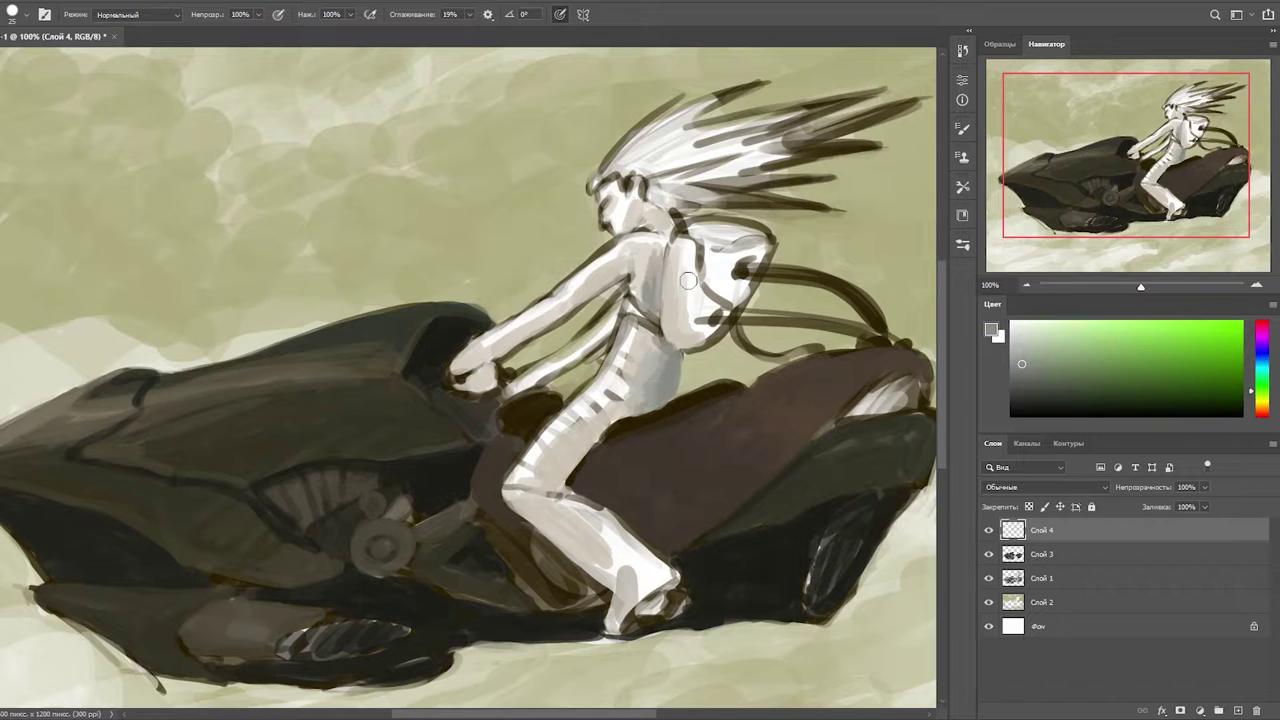
alt+click(736, 262)
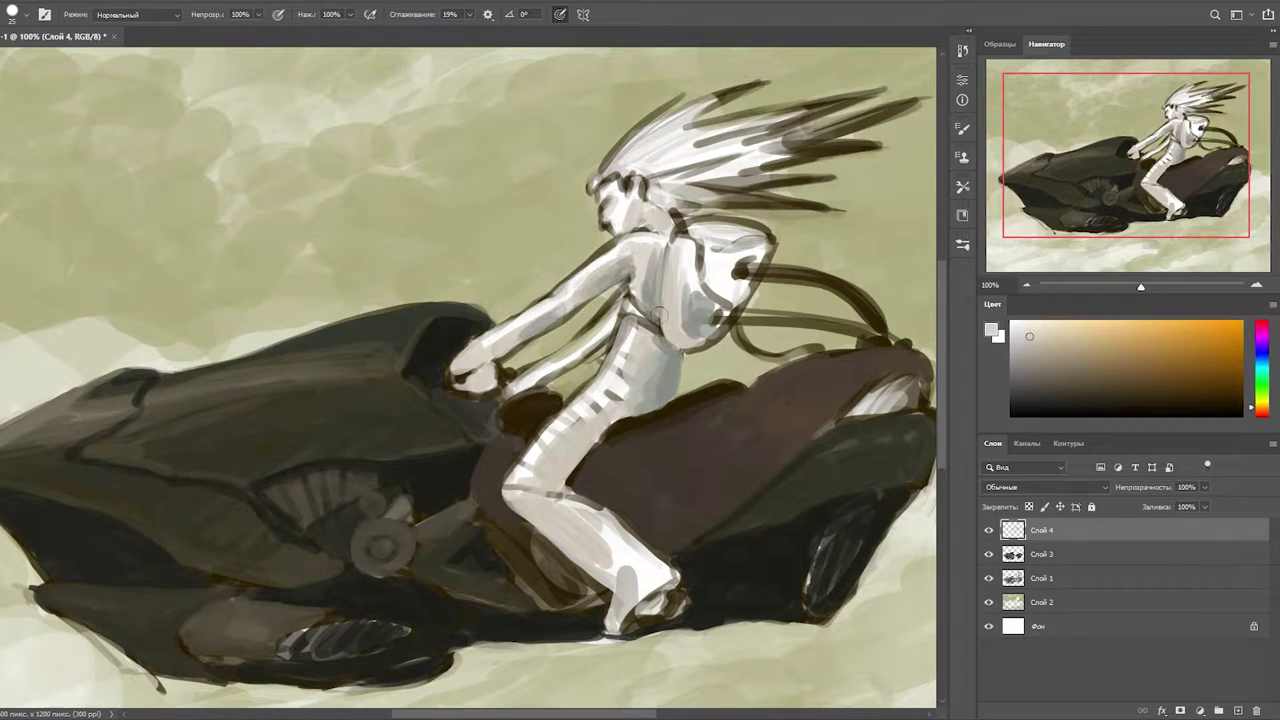
alt+click(634, 412)
drag(600, 425, 545, 483)
drag(634, 618, 660, 600)
alt+click(608, 570)
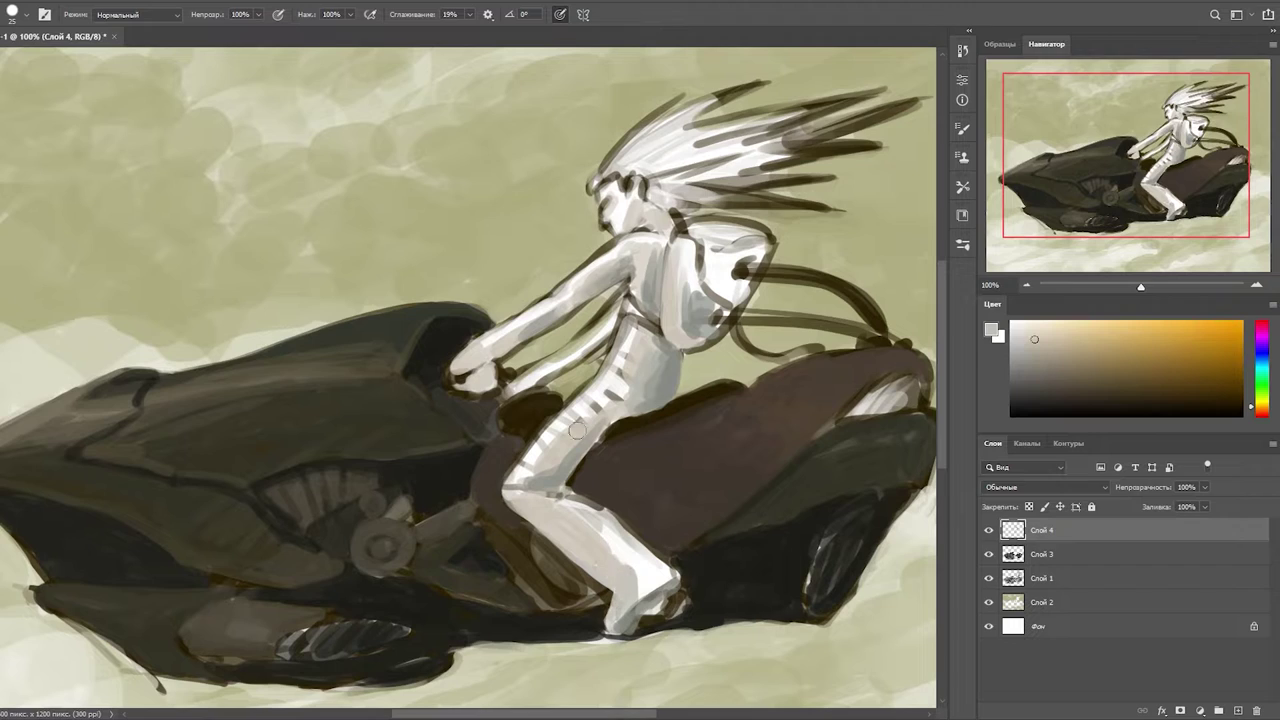
- Paint the rider's face and cover the dark hair strands with light and mid grey strokes
alt+click(625, 198)
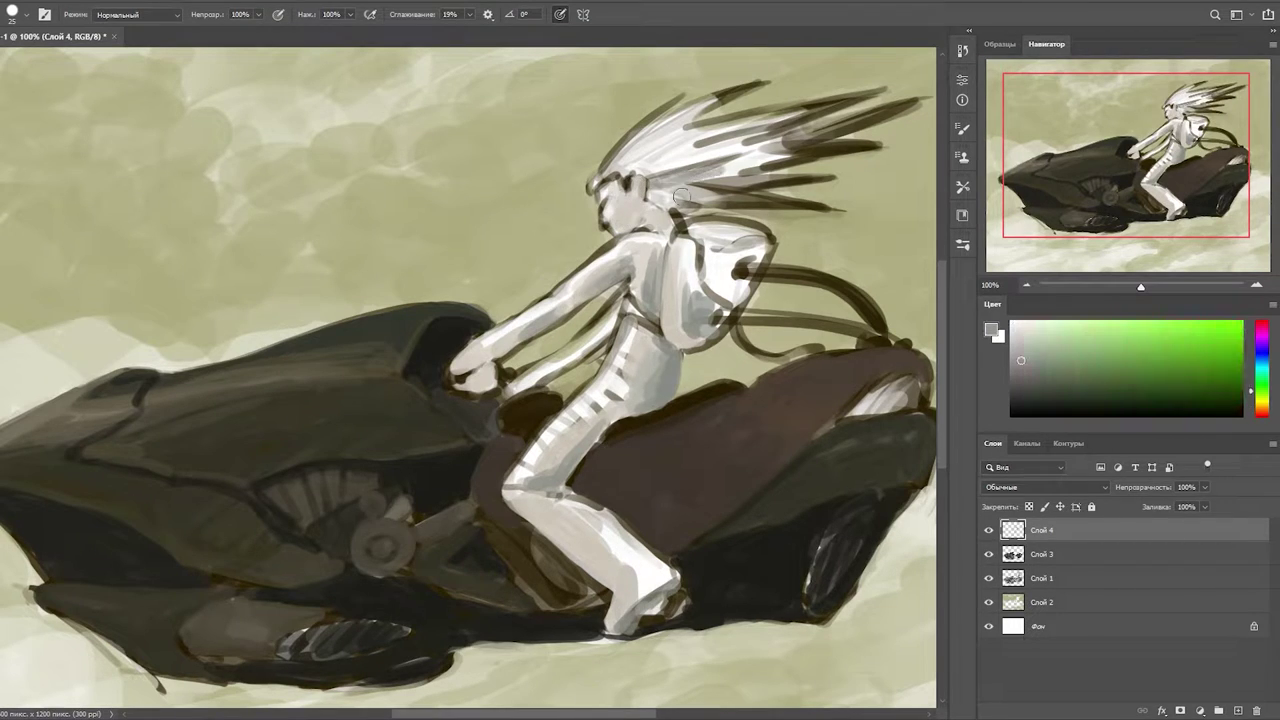
drag(810, 195, 655, 190)
drag(880, 125, 700, 165)
alt+click(679, 186)
alt+click(655, 200)
drag(875, 95, 700, 115)
drag(915, 105, 690, 100)
- Paint the backpack in cool grey, refine the rider's thigh and far arm, and darken the shoe
alt+click(690, 262)
mouse_move(690, 255)
mouse_down()
mouse_move(740, 310)
mouse_move(705, 258)
mouse_move(740, 232)
mouse_up()
alt+click(627, 561)
alt+click(600, 395)
mouse_move(600, 395)
mouse_down()
mouse_move(654, 403)
mouse_move(604, 403)
mouse_up()
alt+click(512, 373)
alt+click(586, 363)
drag(528, 378, 608, 264)
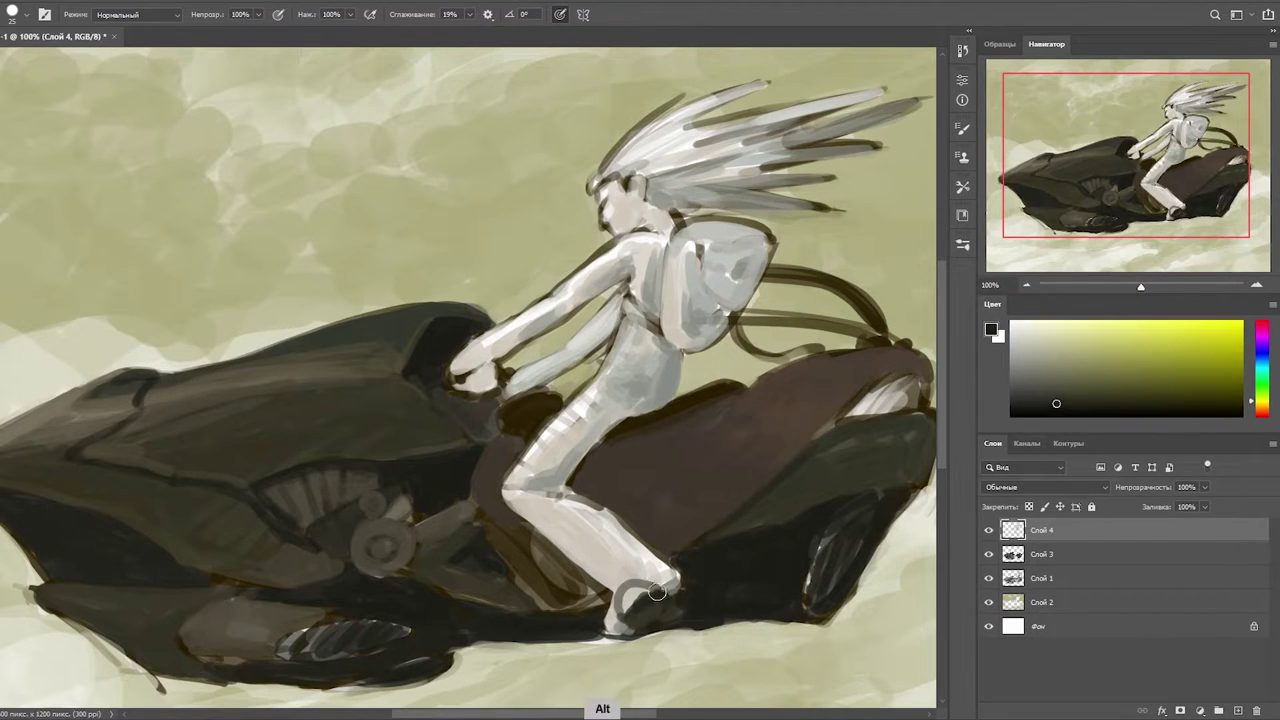
alt+click(659, 595)
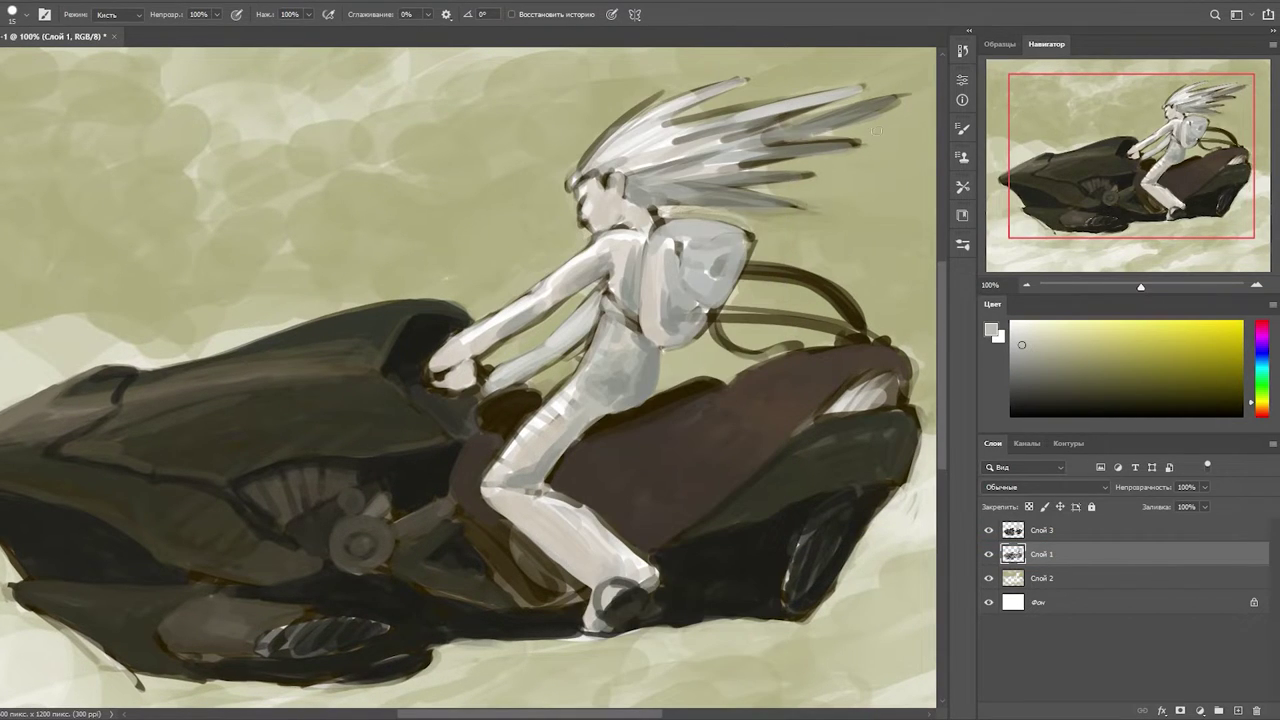
- Erase the stray sketch outlines around the bike and rider on the original drawing layer
scroll(645, 291, down, 2)
scroll(503, 367, left, 2)
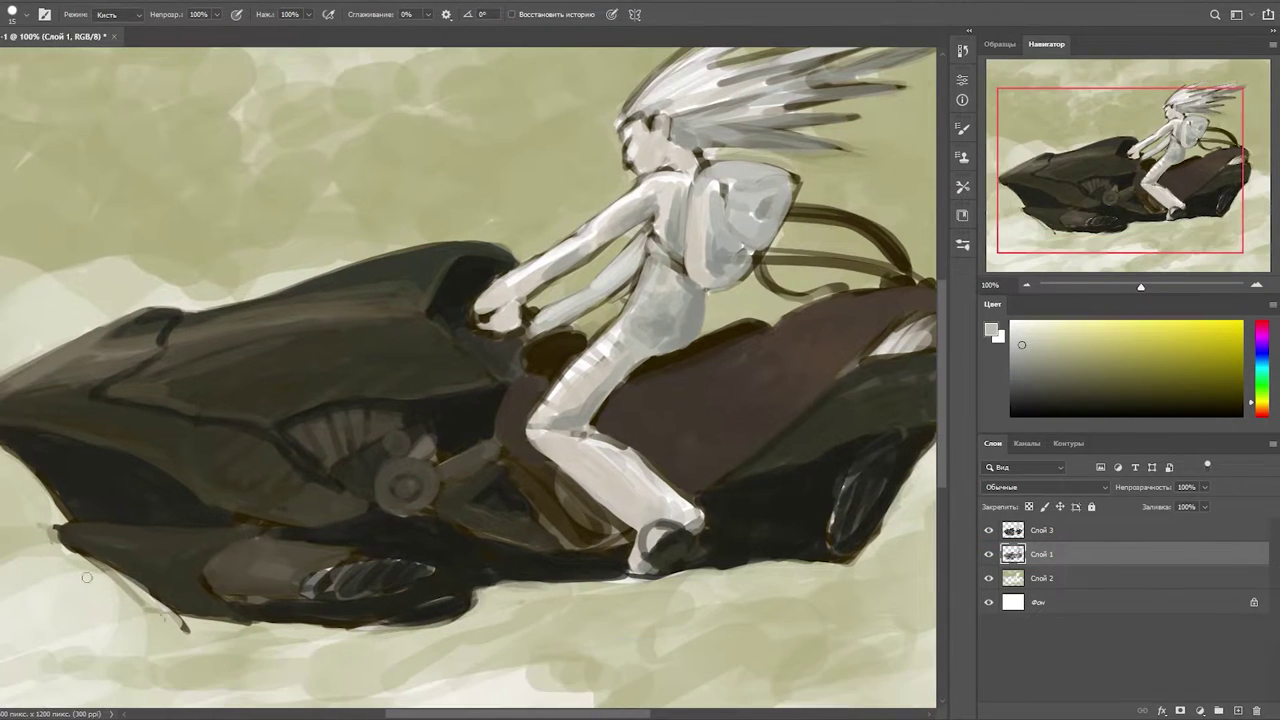
scroll(749, 565, down, 1)
scroll(862, 436, right, 2)
scroll(628, 359, up, 2)
scroll(365, 320, left, 3)
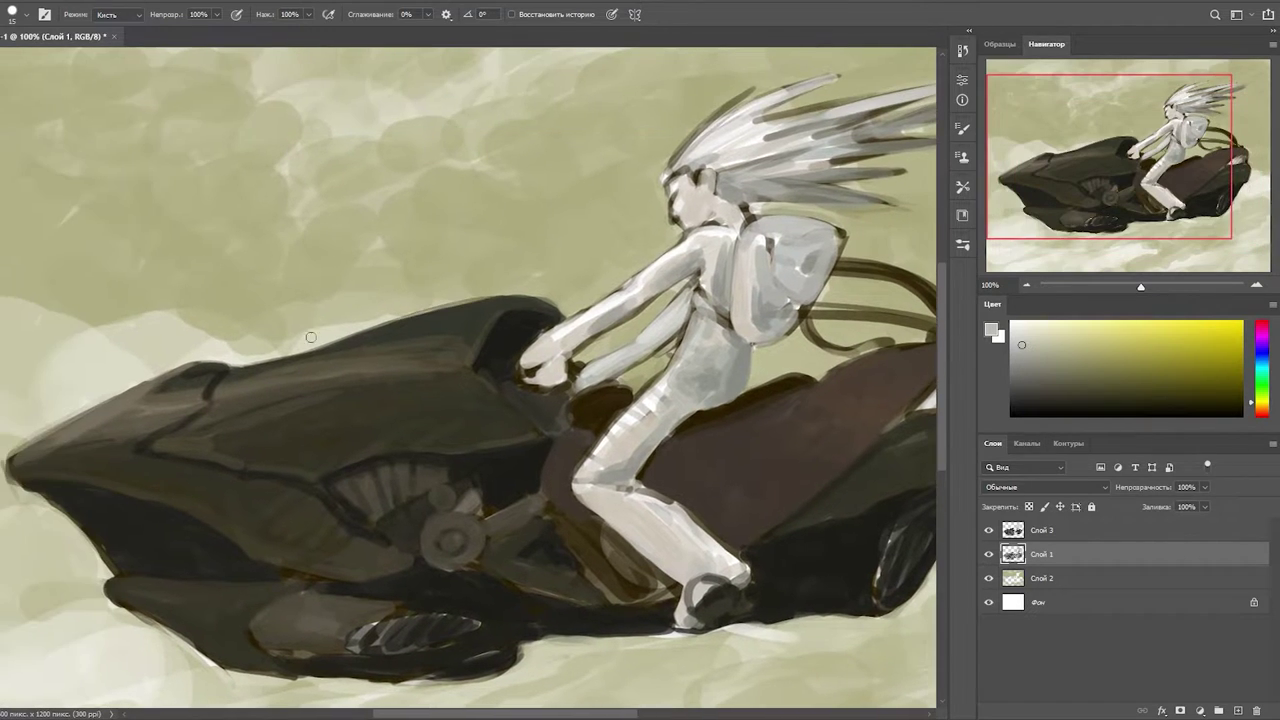
scroll(651, 426, down, 1)
scroll(651, 426, right, 2)
- Return to the upper painting layer and smooth the shading on the backpack and the rider's torso
key(alt+bracketright)
key(b)
alt+click(700, 220)
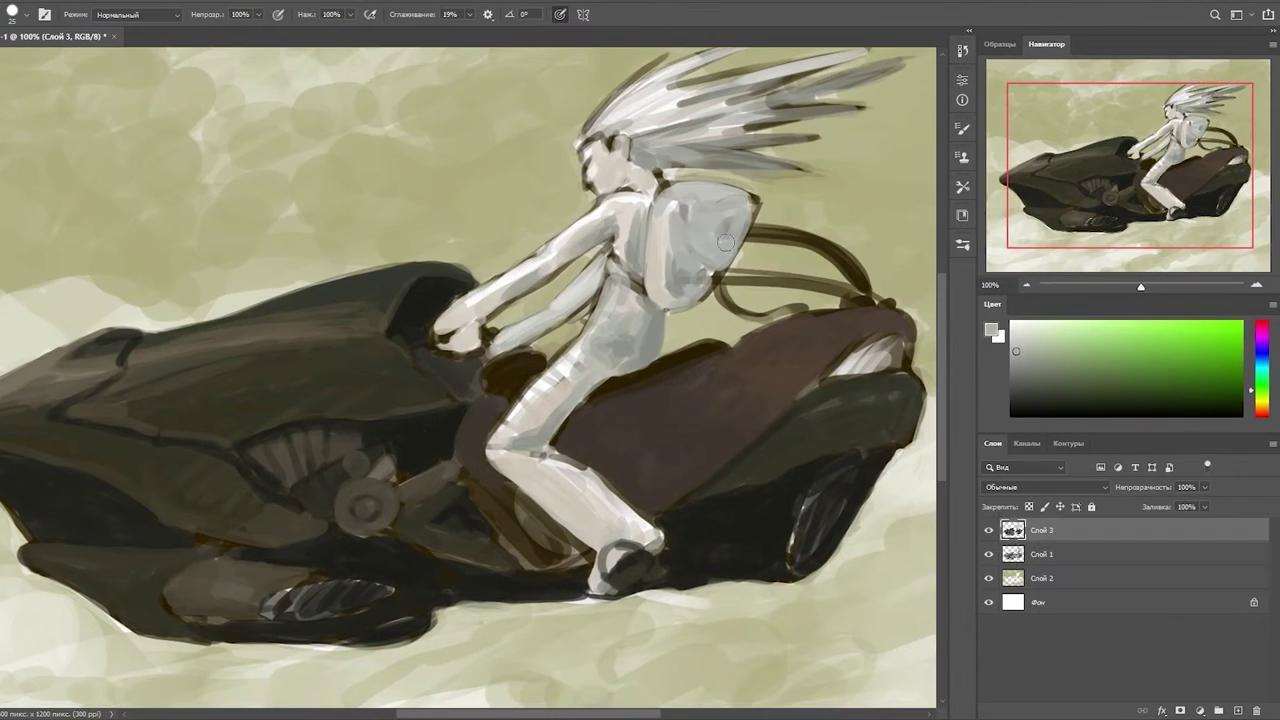
alt+click(621, 186)
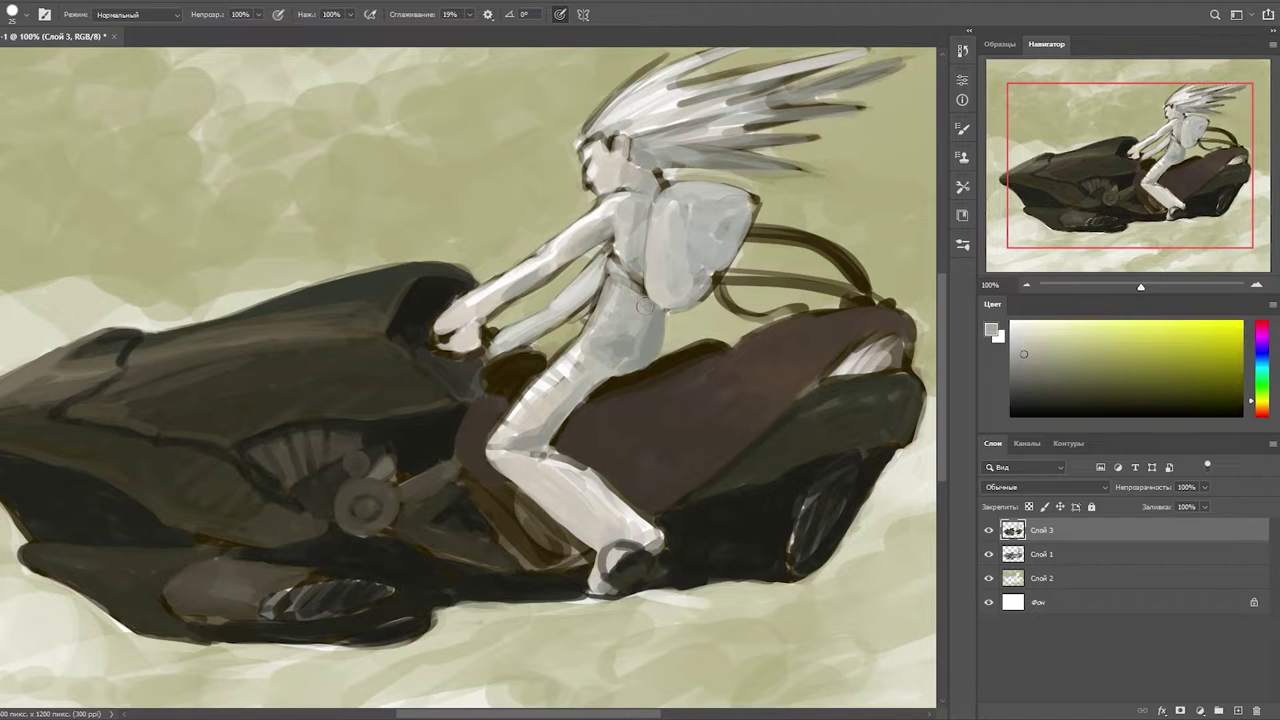
- Paint the dark handlebar grips around the rider's hands
alt+click(440, 337)
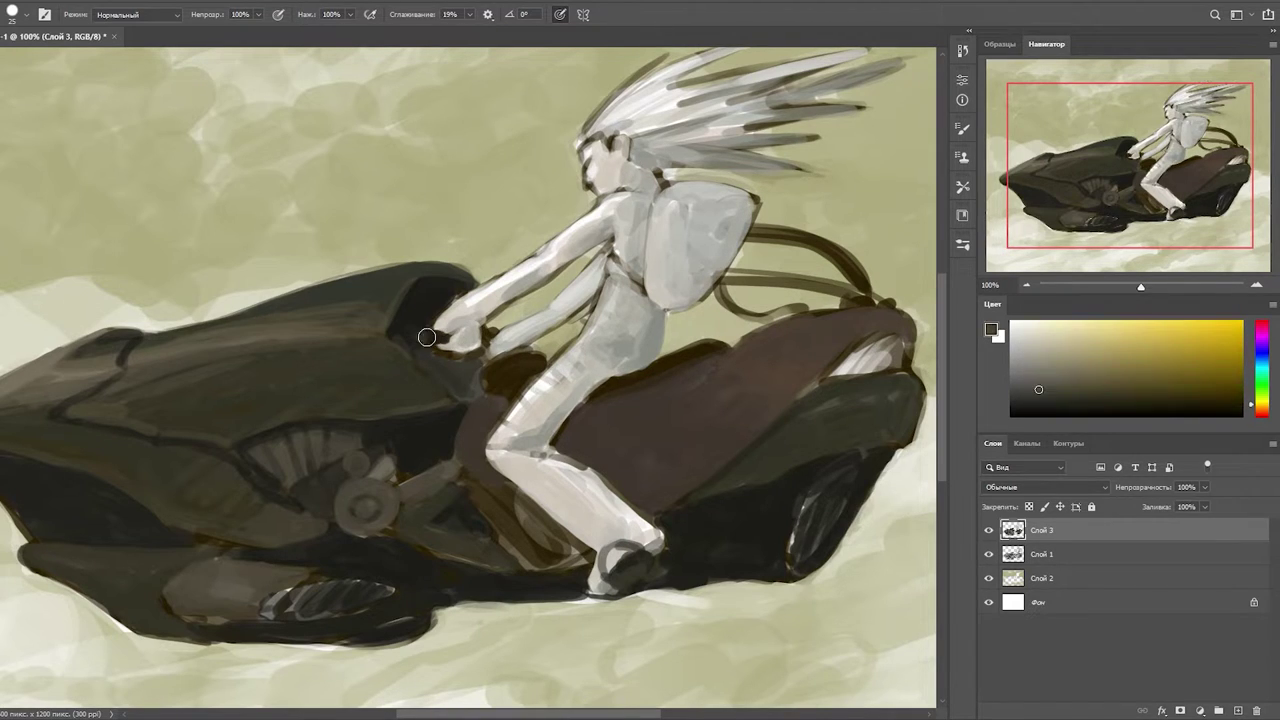
alt+click(667, 174)
ctrl+click(667, 174)
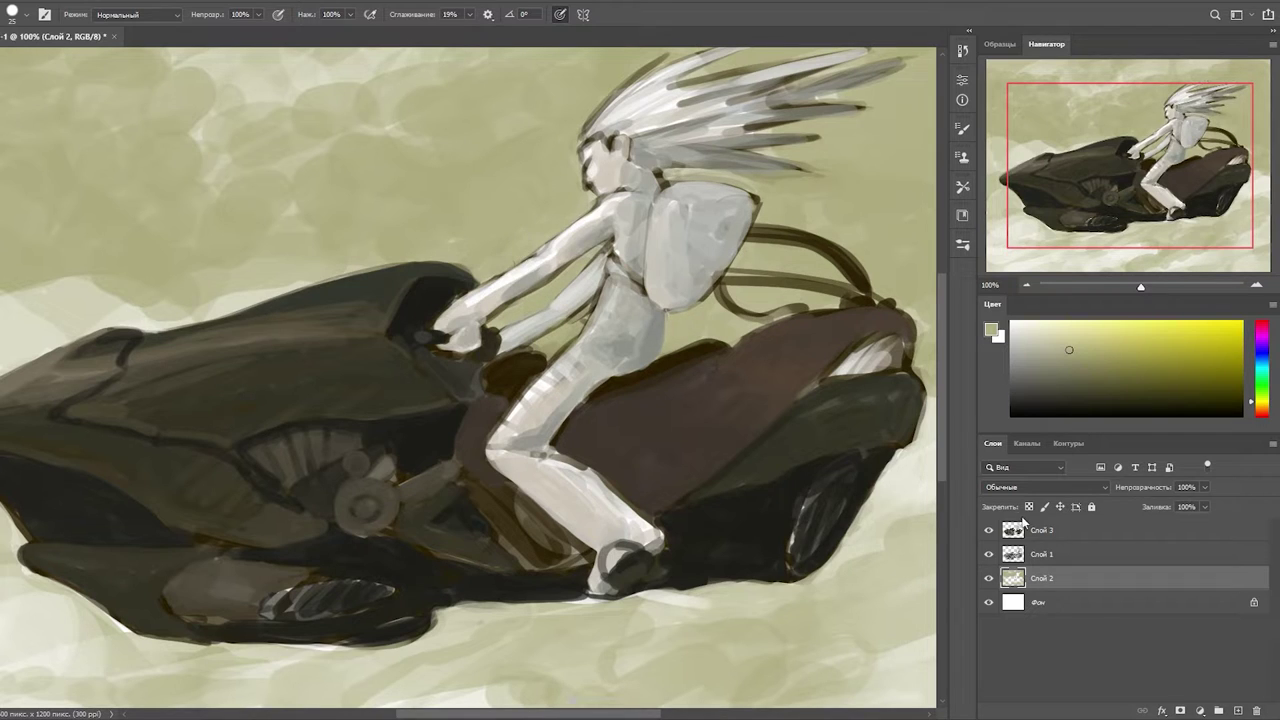
- Reactivate the upper painting layer and refine the engine area beside the round hub with sampled dark brown
click(1018, 535)
alt+click(275, 600)
drag(388, 500, 434, 486)
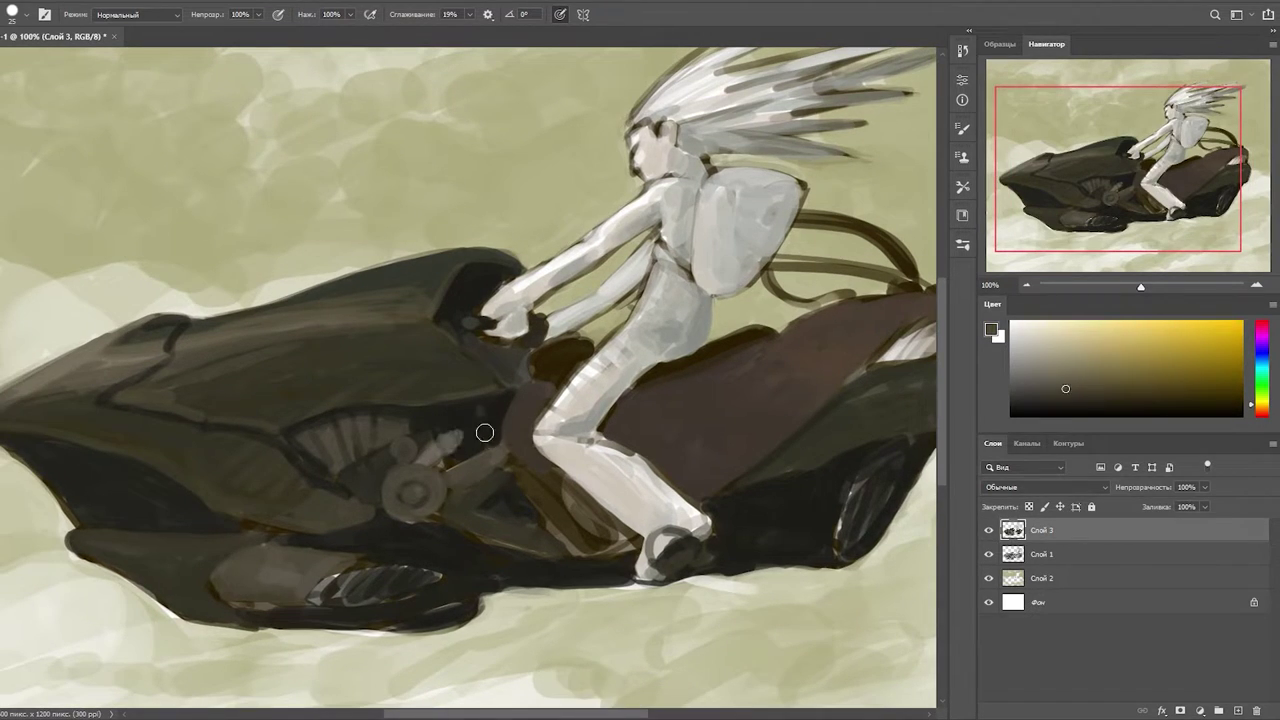
- Repaint the engine strut and fan blades beside the round hub with sampled grey and dark brown tones
alt+click(457, 449)
alt+click(459, 449)
alt+click(477, 423)
alt+click(463, 423)
alt+click(457, 491)
alt+click(432, 500)
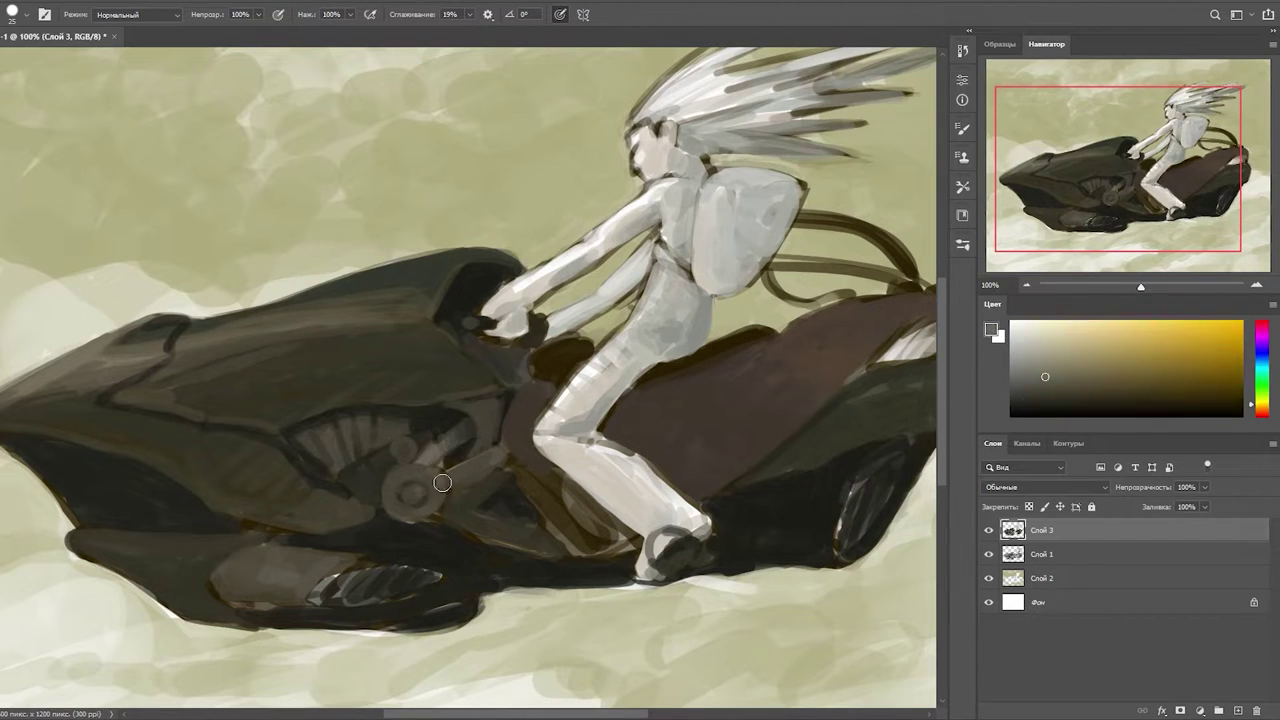
- Shade the round engine hub into a simpler solid form using colours sampled around it
alt+click(423, 515)
alt+click(423, 482)
alt+click(406, 536)
alt+click(365, 491)
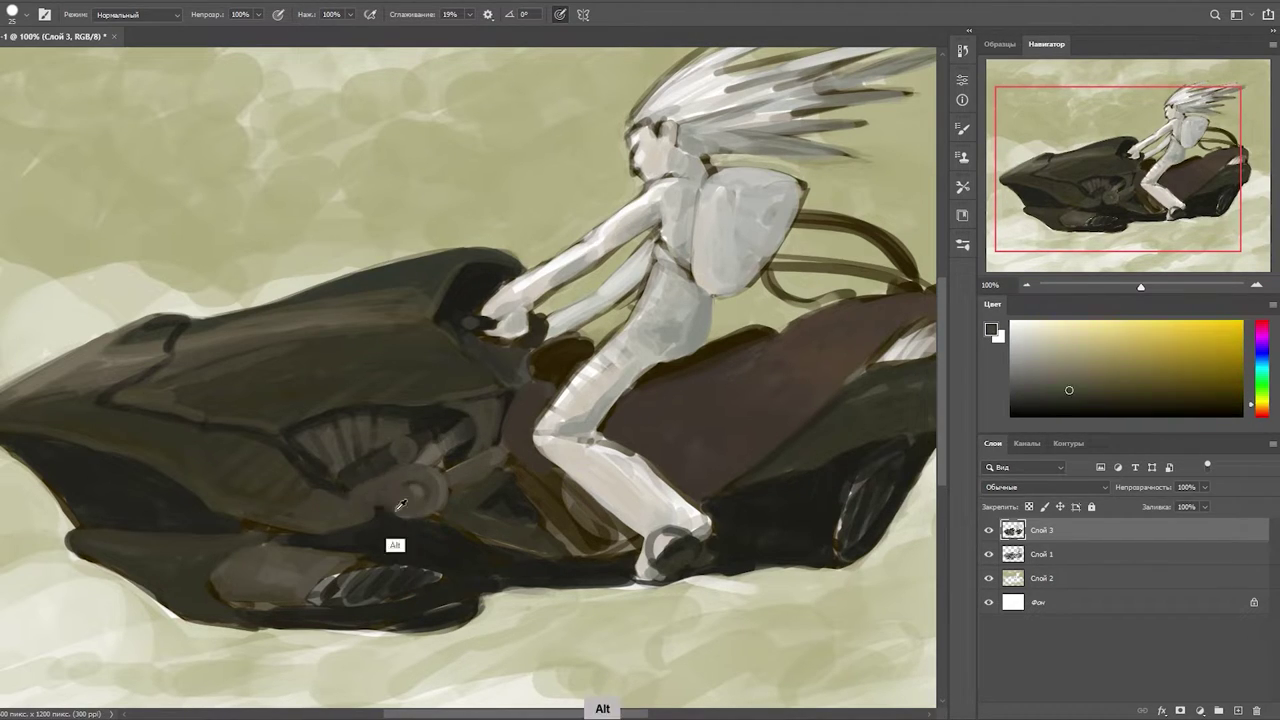
alt+click(351, 463)
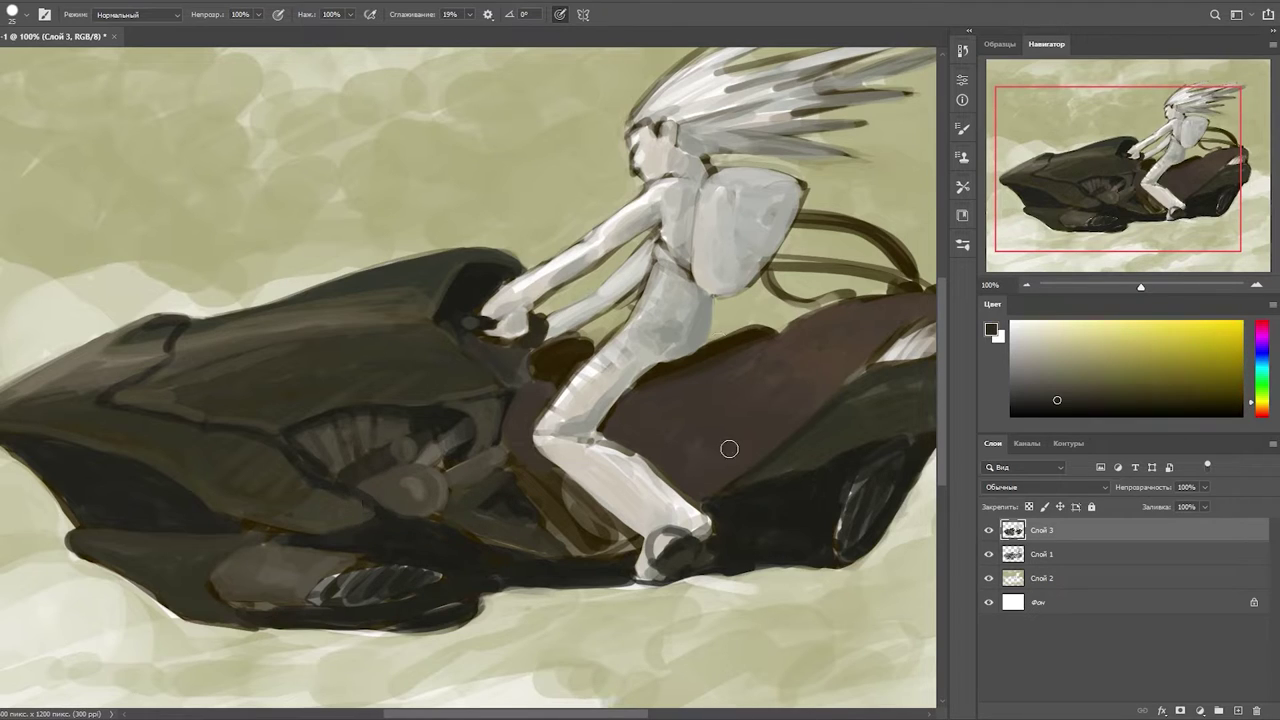
- Smooth the shading on the rider's knee and lower leg, and activate the original drawing layer for erasing
alt+click(672, 501)
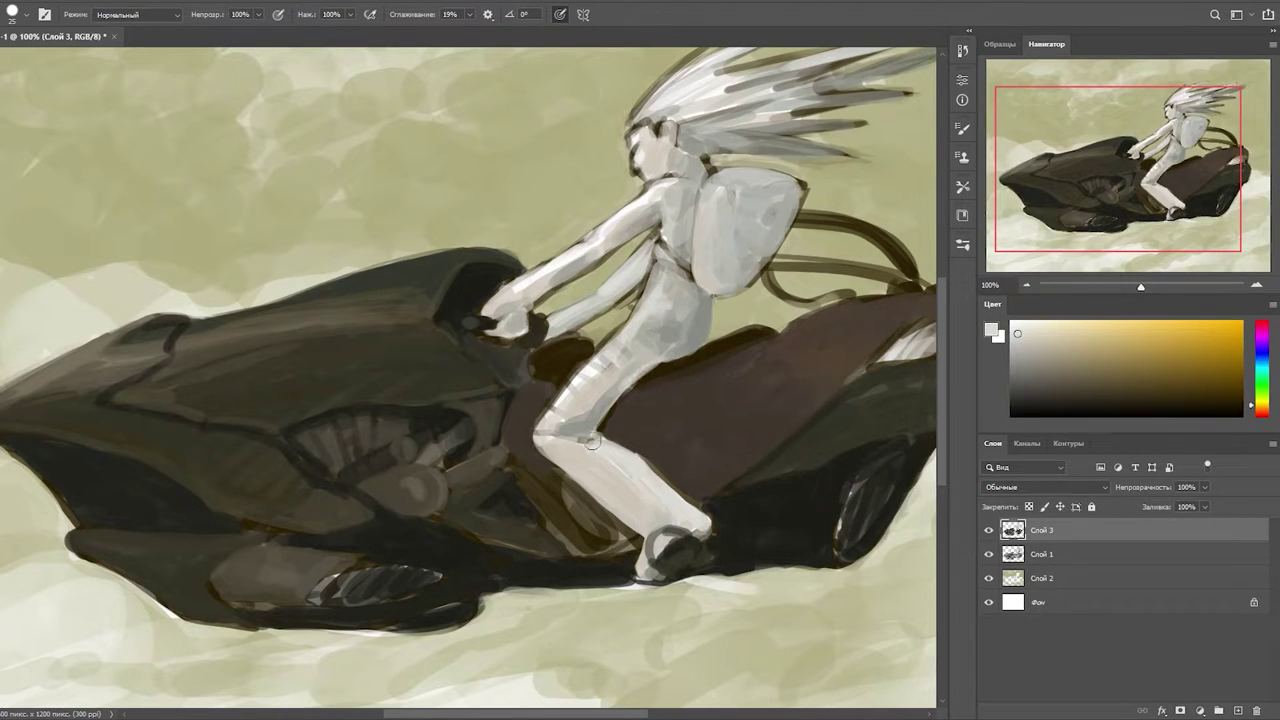
alt+click(683, 512)
alt+click(525, 301)
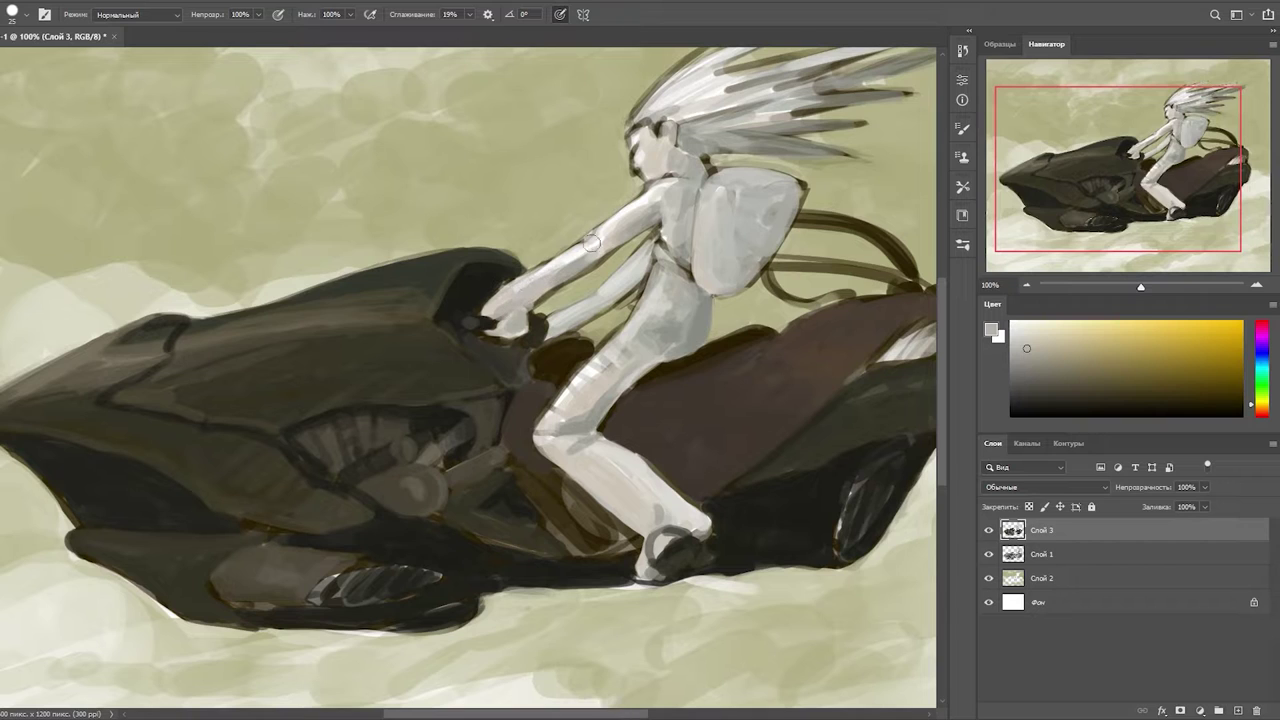
key(e)
key(alt+bracketleft)
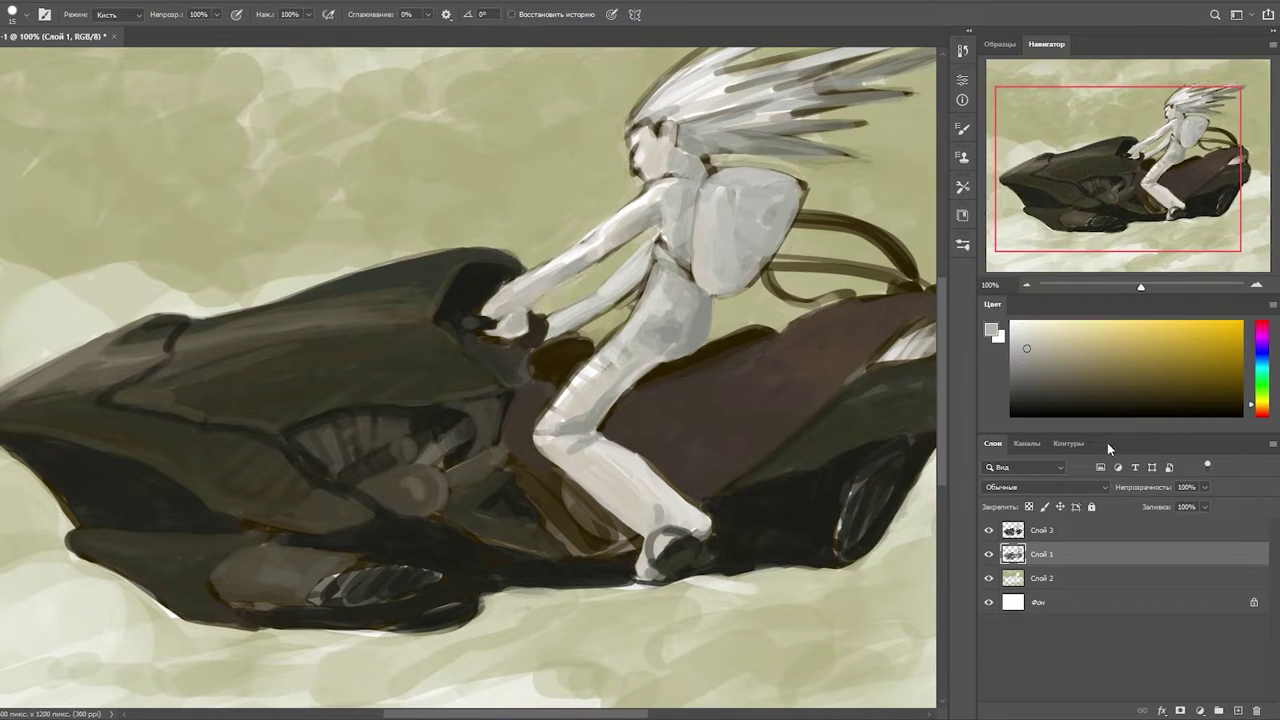
- Return to the upper painting layer and start repainting the rider's face with a 7-pixel brush in sampled light tones
key(b)
key(alt+bracketright)
scroll(690, 60, up, 2)
right_click(640, 60)
double_click(763, 53)
alt+click(559, 274)
alt+click(562, 303)
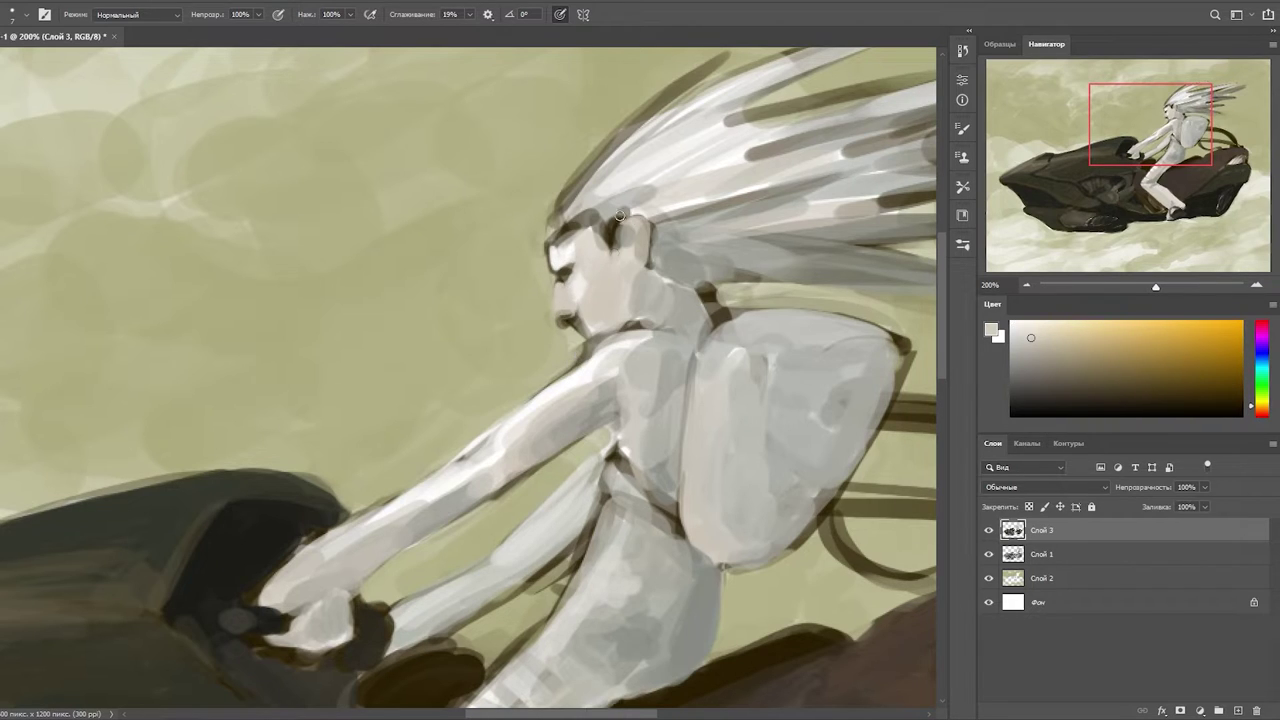
- Erase the dark sketch outlines around the rider's face on the original drawing layer with a 6-pixel eraser
key(alt+bracketleft)
key(e)
right_click(590, 312)
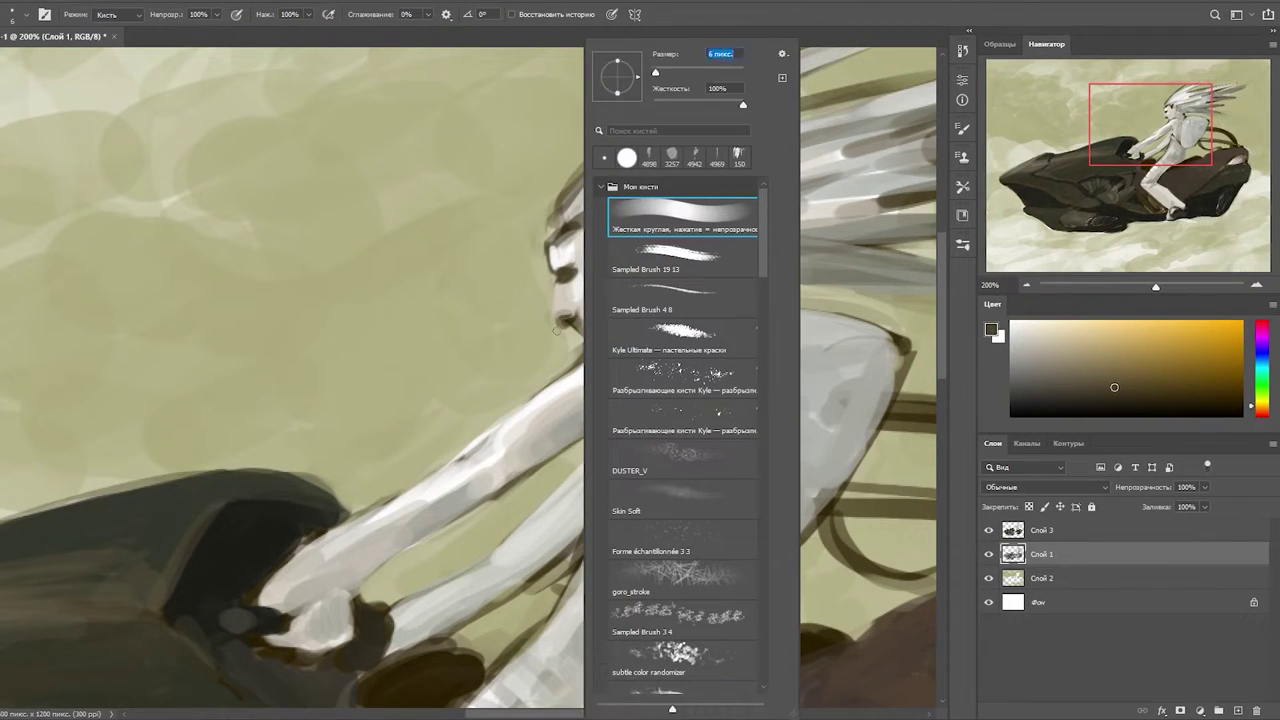
key(Escape)
- On the upper painting layer, repaint the face profile using sampled background olive and light skin tones
key(alt+bracketright)
key(b)
key(x)
alt+click(583, 320)
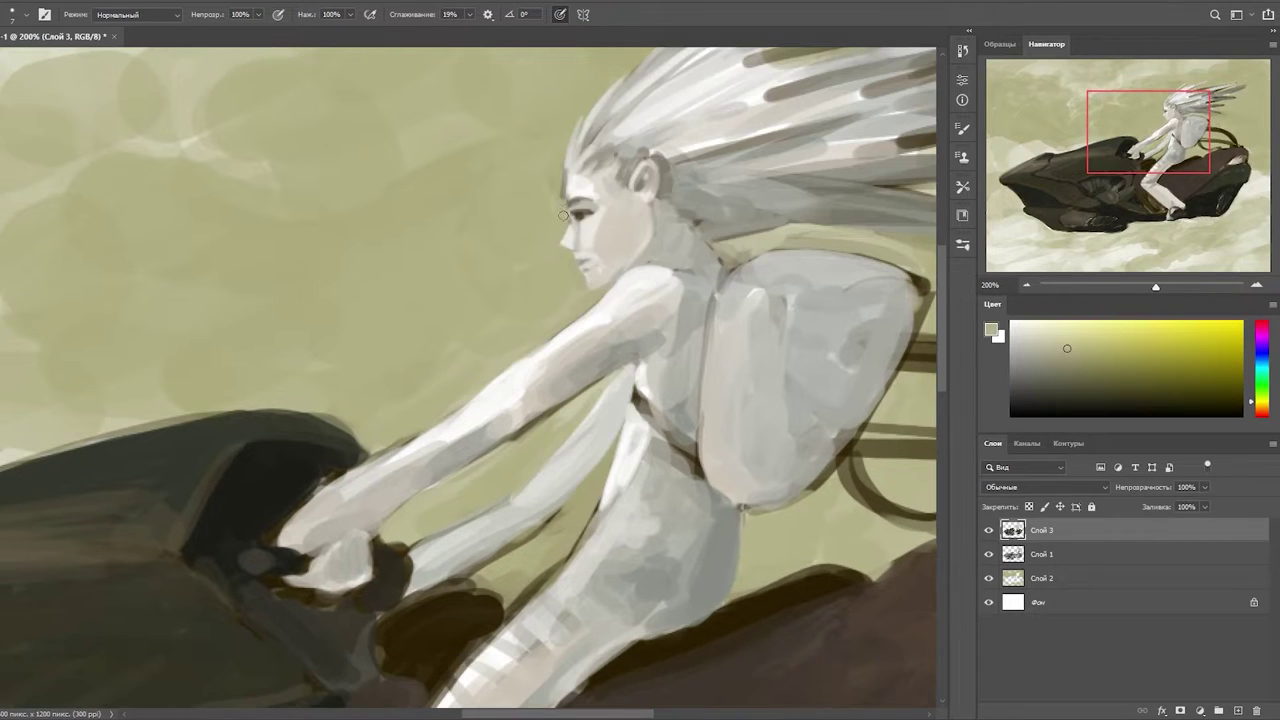
alt+click(560, 288)
alt+click(597, 238)
alt+click(651, 249)
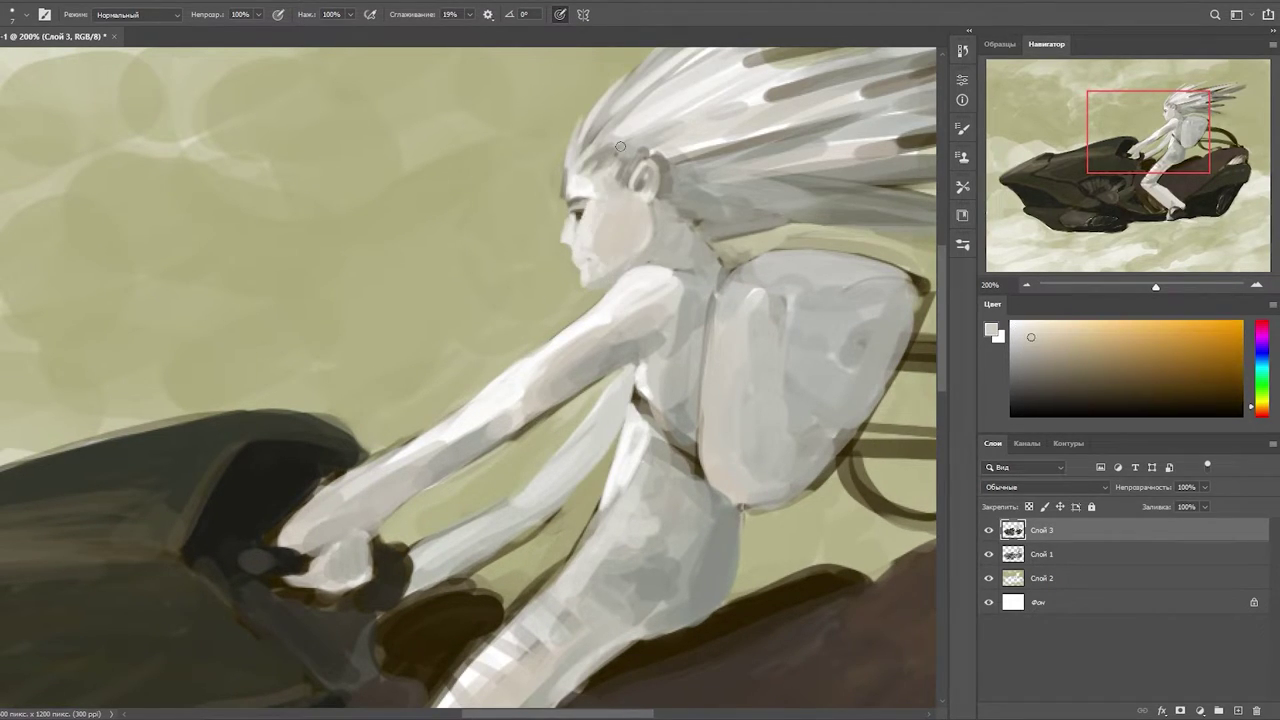
- Refine the rider's eye, nose and forehead with sampled tones, and undo the last stroke
alt+click(578, 226)
alt+click(563, 188)
alt+click(568, 203)
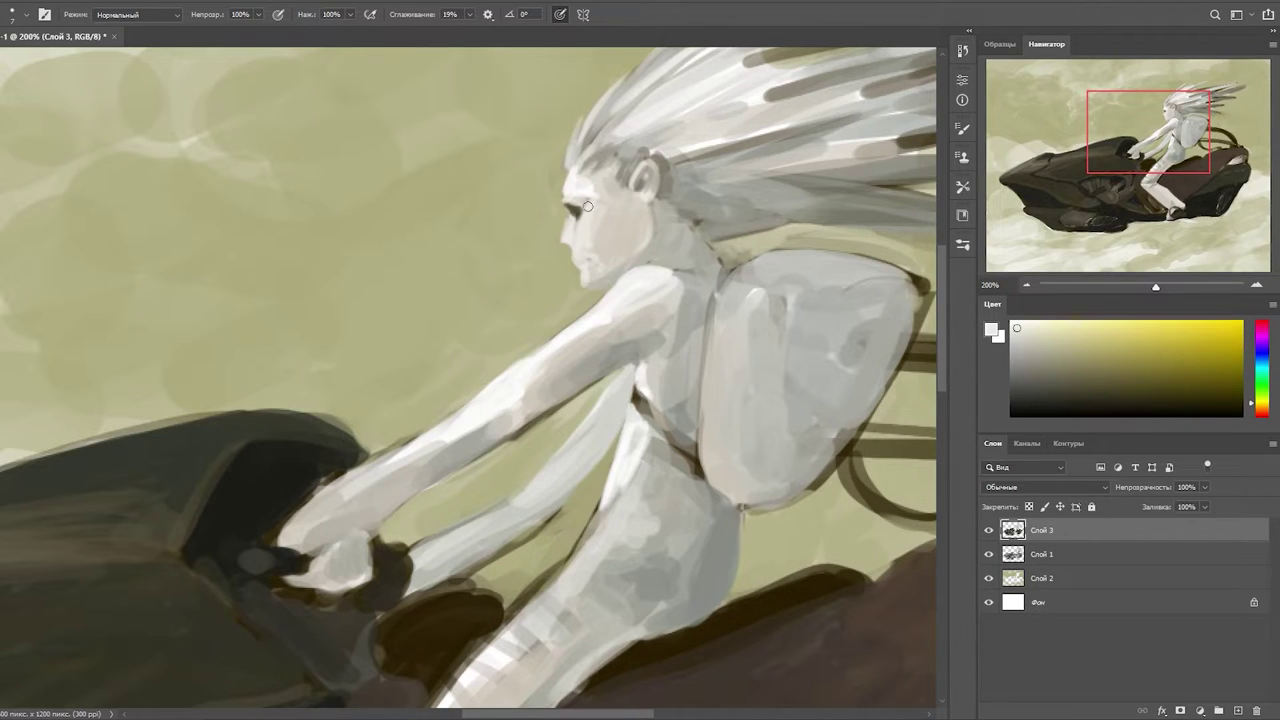
alt+click(604, 227)
alt+click(550, 241)
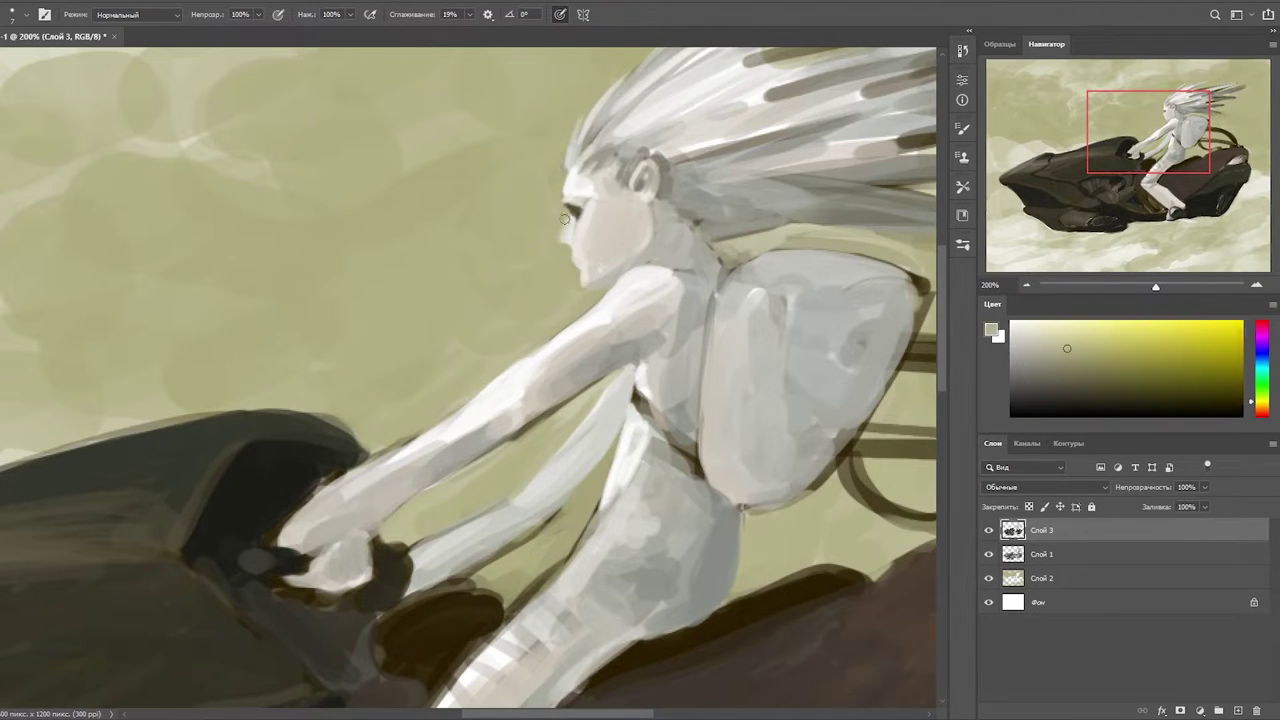
alt+click(569, 229)
alt+click(580, 236)
key(ctrl+z)
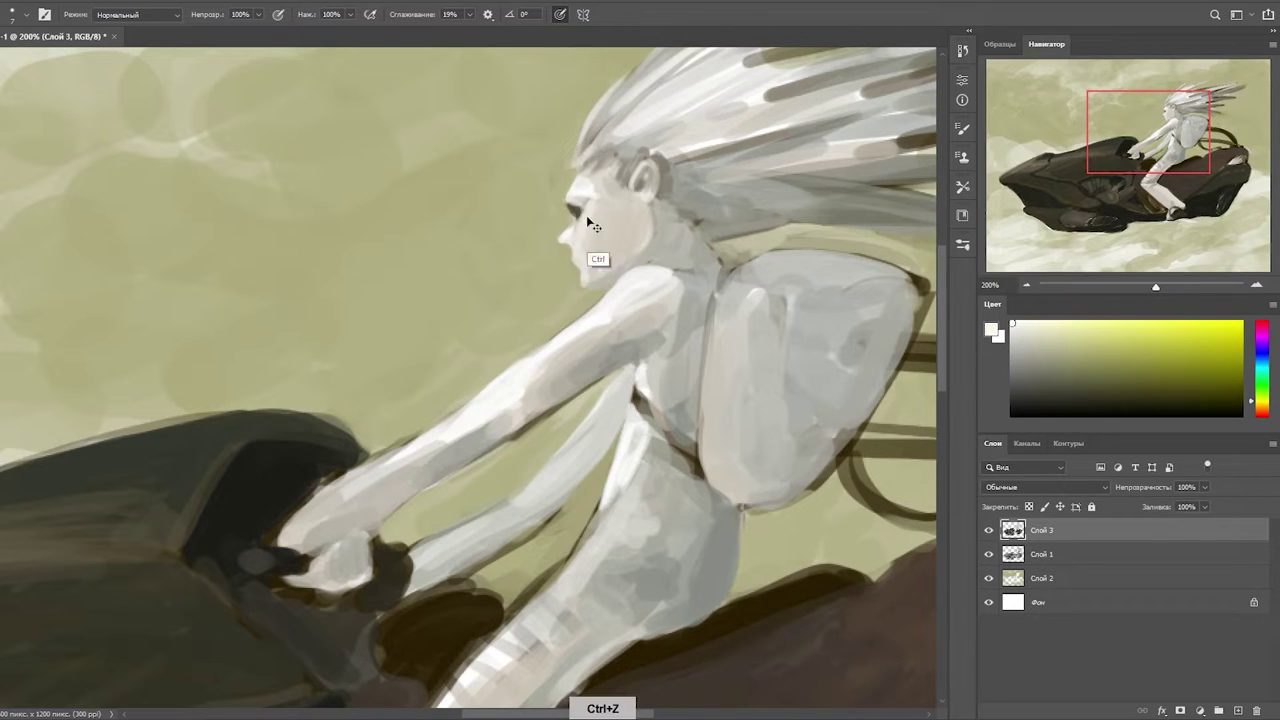
- Rework the eye, hairline and ear shading, and trim the face profile with sampled background olive
alt+click(612, 168)
alt+click(654, 234)
alt+click(646, 194)
alt+click(586, 257)
alt+click(580, 206)
alt+click(577, 242)
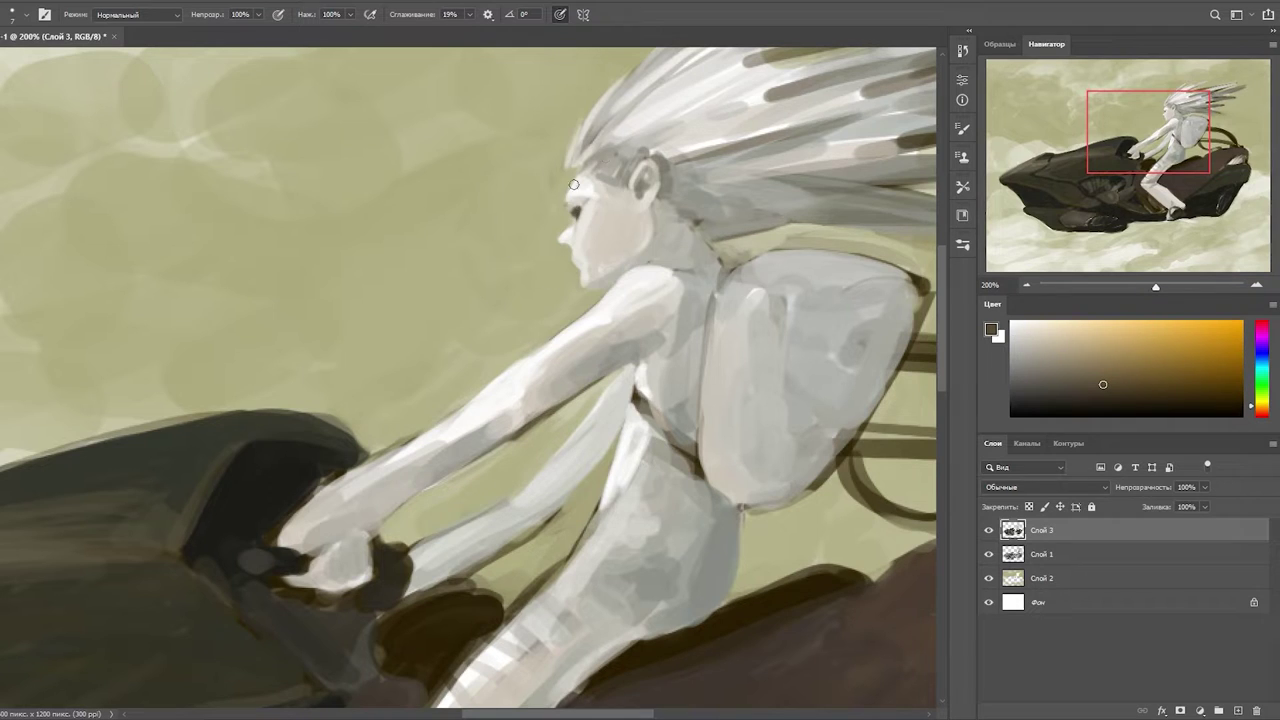
alt+click(552, 241)
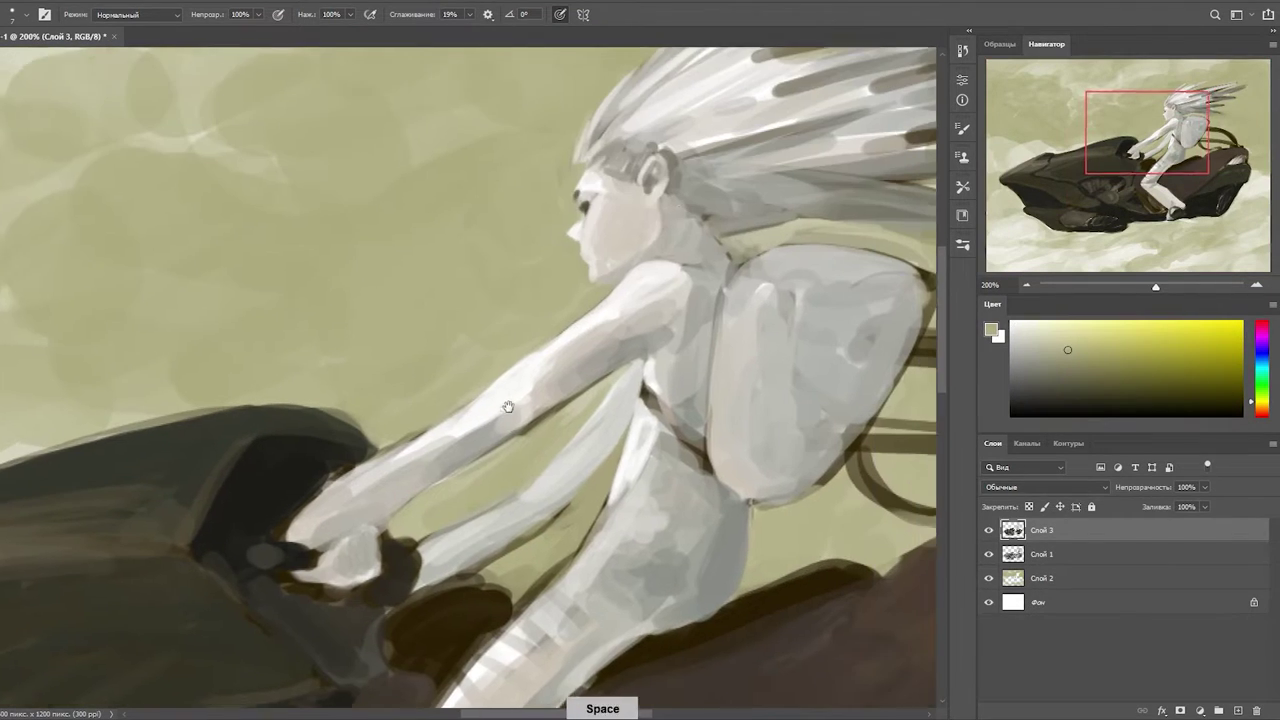
- Paint light hair strands over the top of the ear and refine the cheek, lips and chin
alt+click(665, 210)
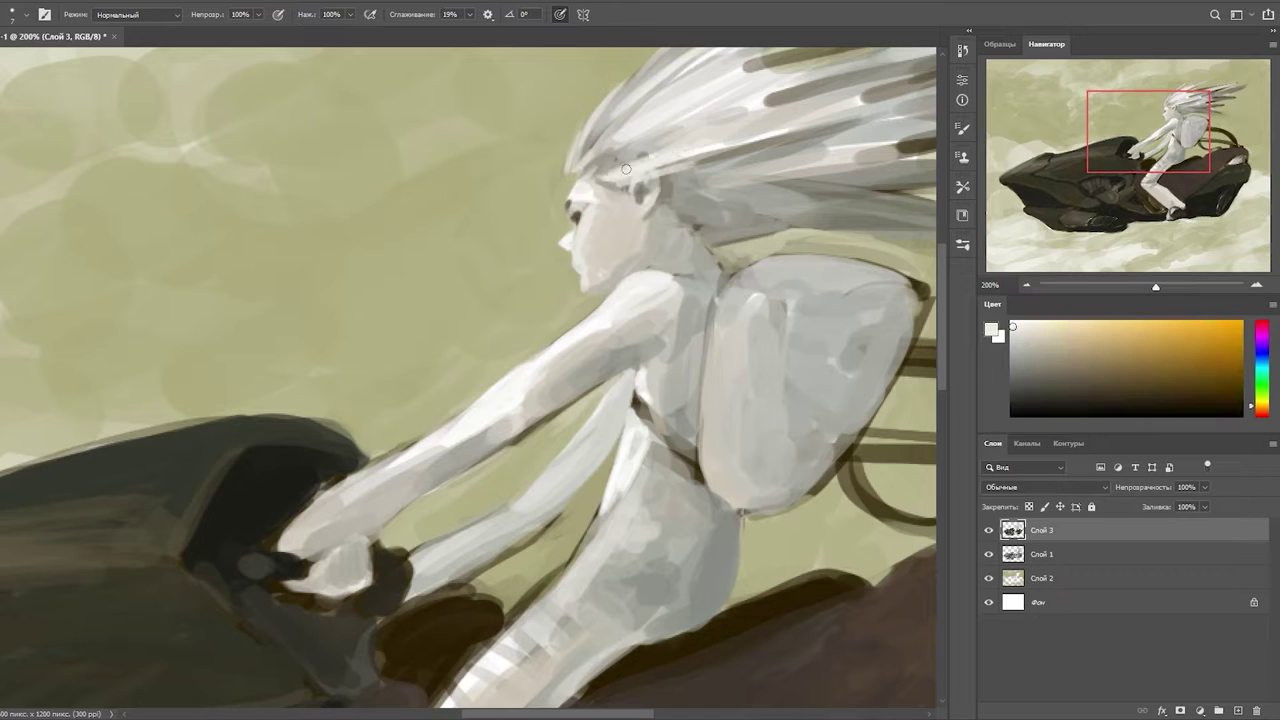
alt+click(621, 213)
alt+click(578, 204)
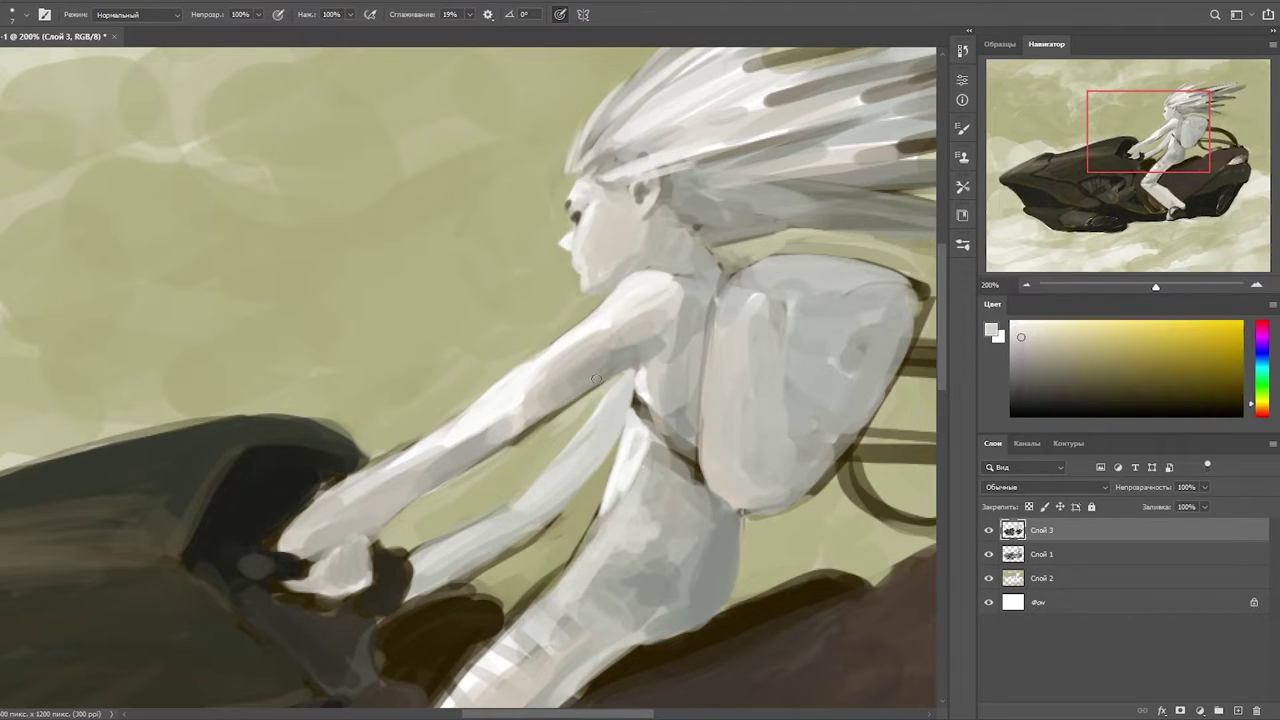
alt+click(600, 234)
alt+click(574, 262)
alt+click(572, 270)
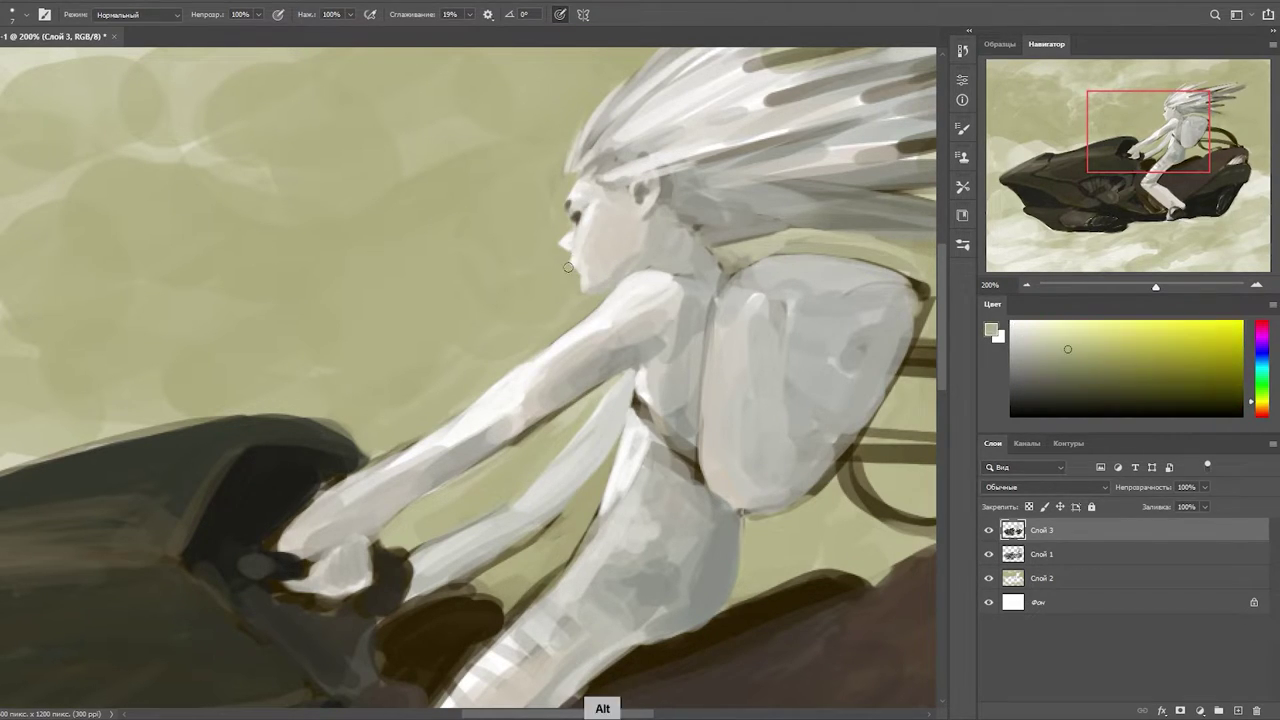
- Blend the shading on the rider's neck, jaw and cheek with sampled warm greys
alt+click(648, 280)
alt+click(695, 298)
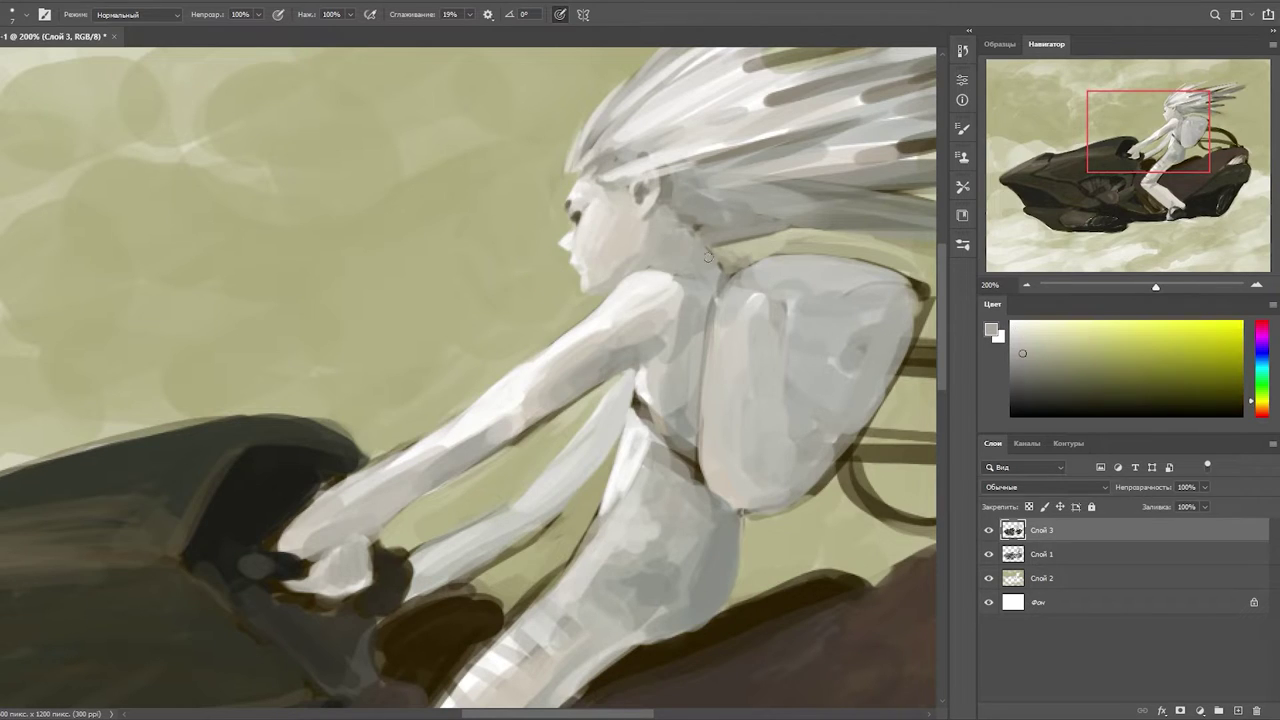
alt+click(608, 245)
alt+click(639, 260)
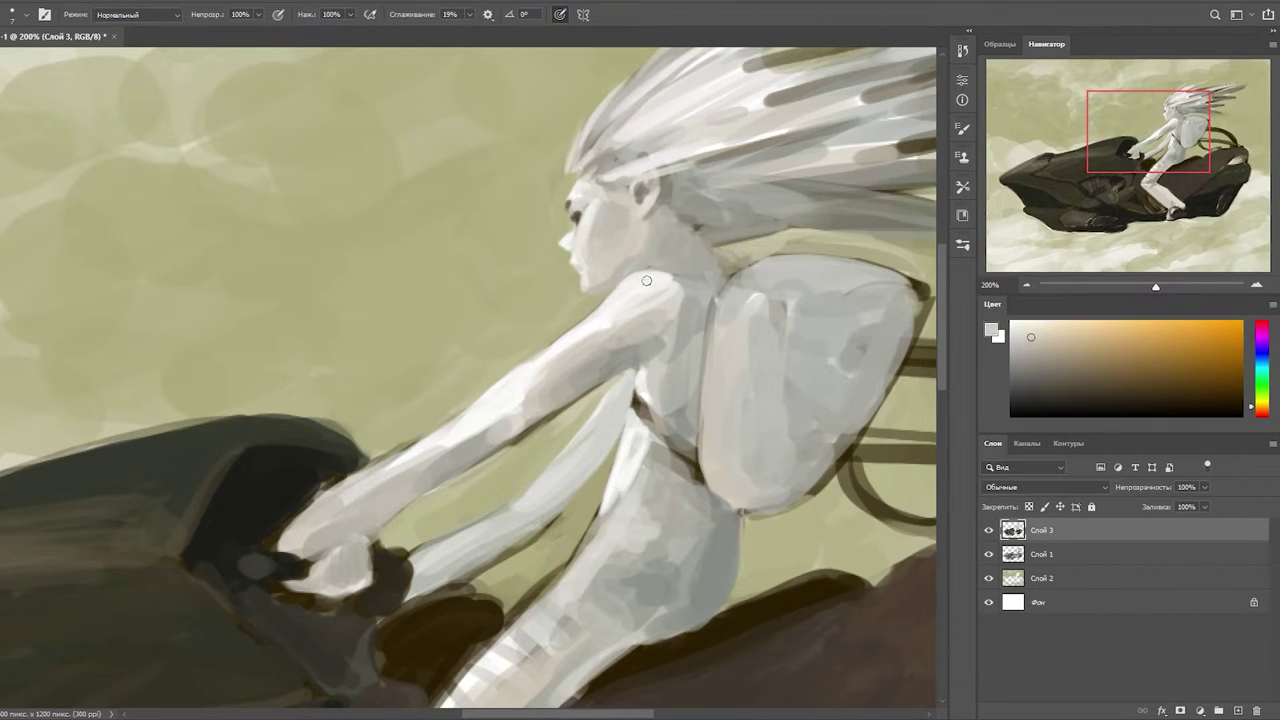
alt+click(562, 236)
drag(613, 299, 491, 294)
alt+click(545, 226)
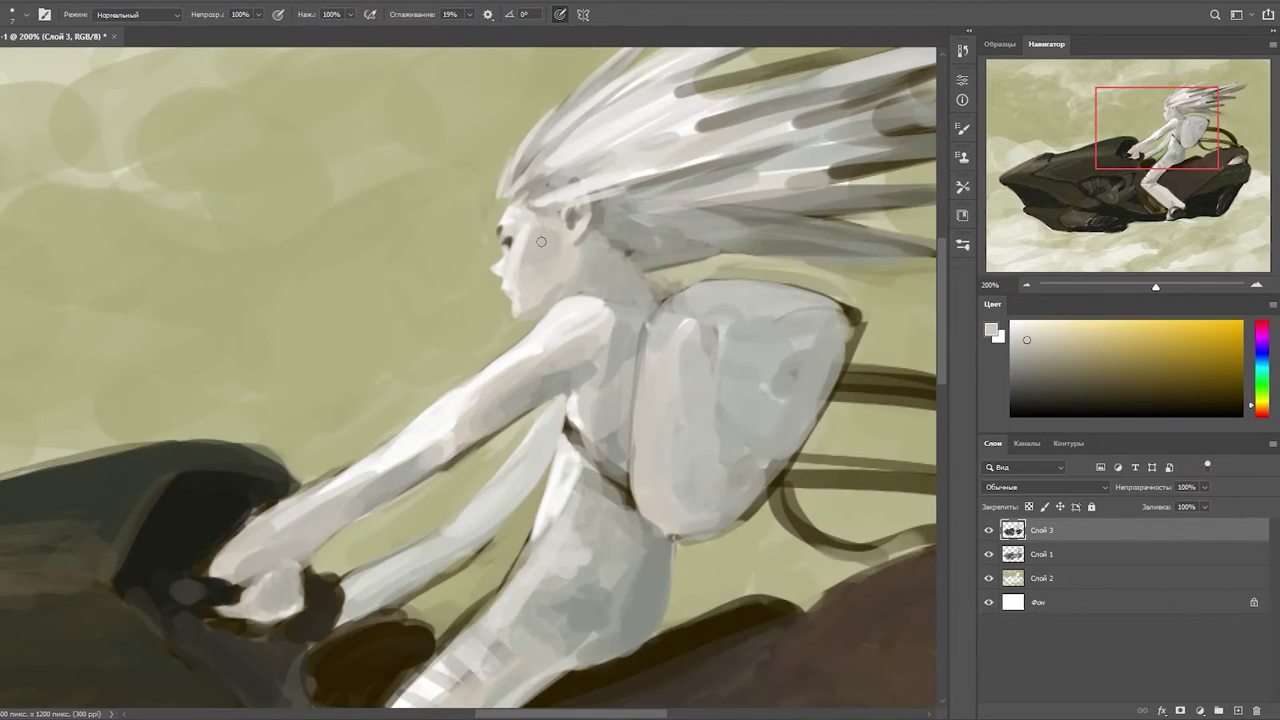
- Shade the neck and shoulder, and paint white ribbed bands across the rider's upper sleeve
alt+click(655, 287)
alt+click(634, 333)
alt+click(574, 408)
alt+click(570, 365)
drag(528, 356, 548, 392)
mouse_move(510, 364)
mouse_down()
mouse_move(481, 387)
mouse_move(514, 414)
mouse_up()
drag(470, 382, 490, 432)
- Paint a light shoulder plate and add thin dark lines between the sleeve bands with a 4-pixel brush
alt+click(586, 296)
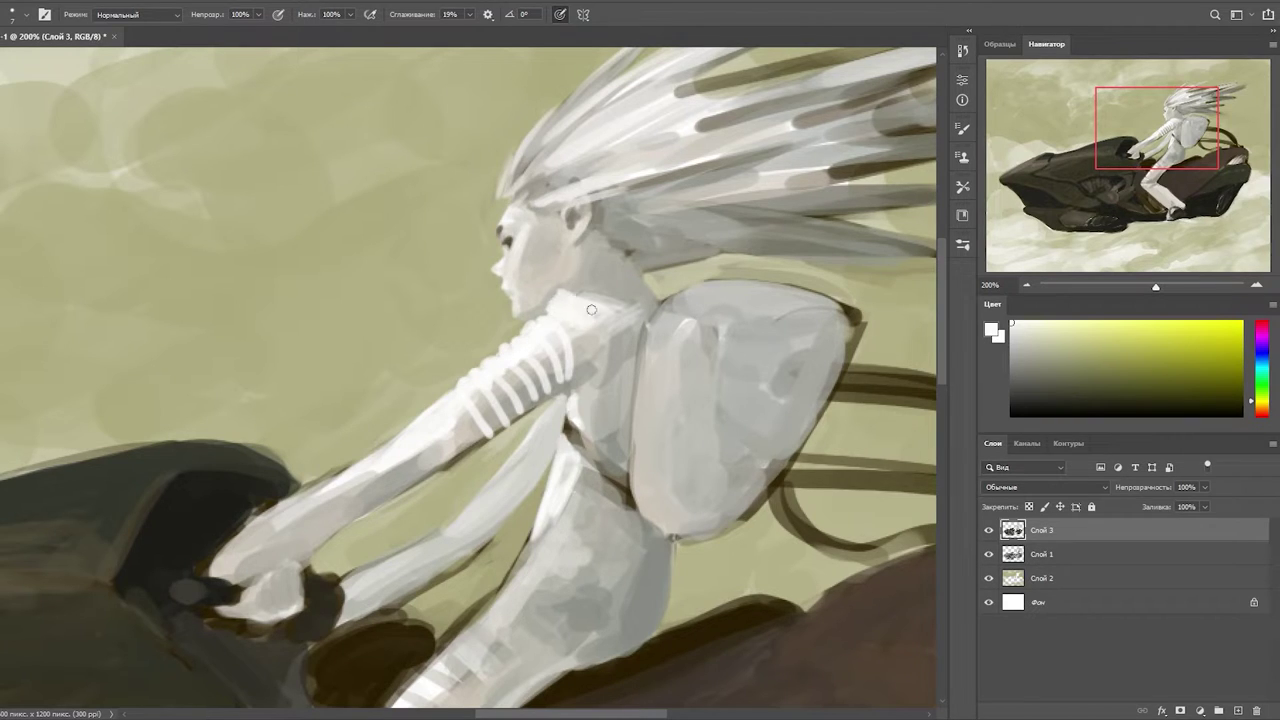
alt+click(613, 331)
alt+click(590, 330)
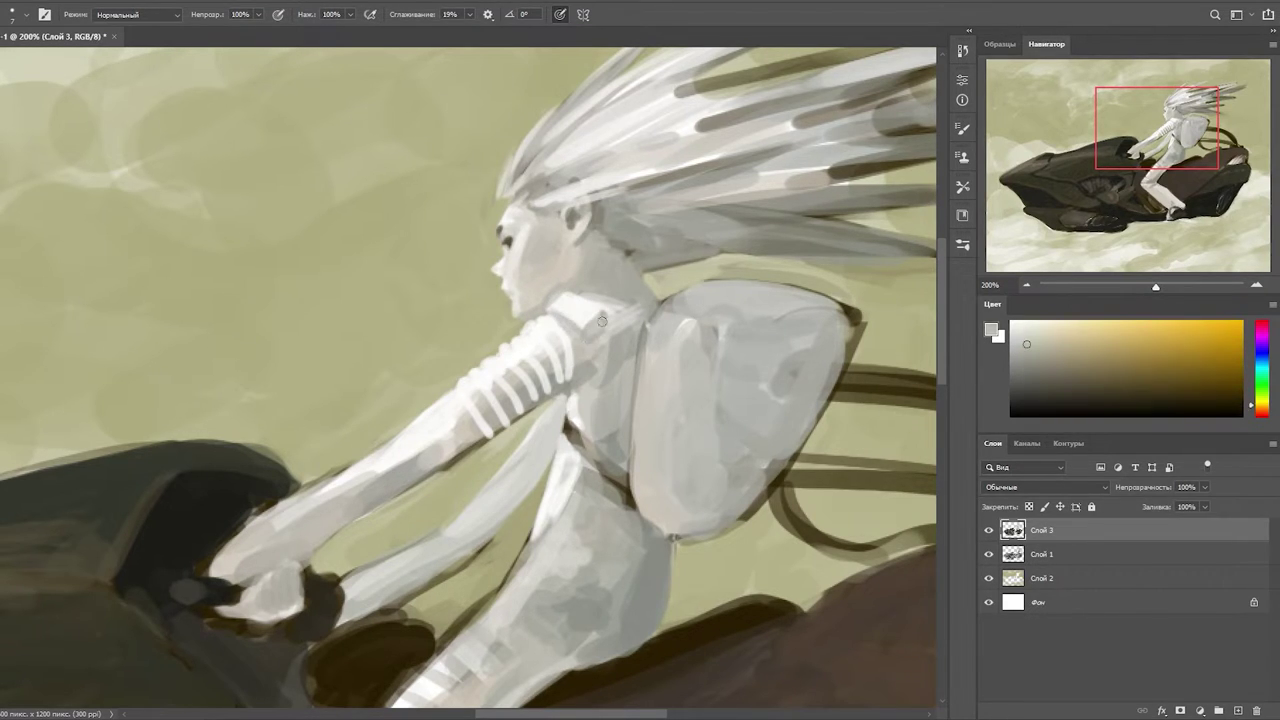
alt+click(486, 423)
drag(486, 423, 439, 330)
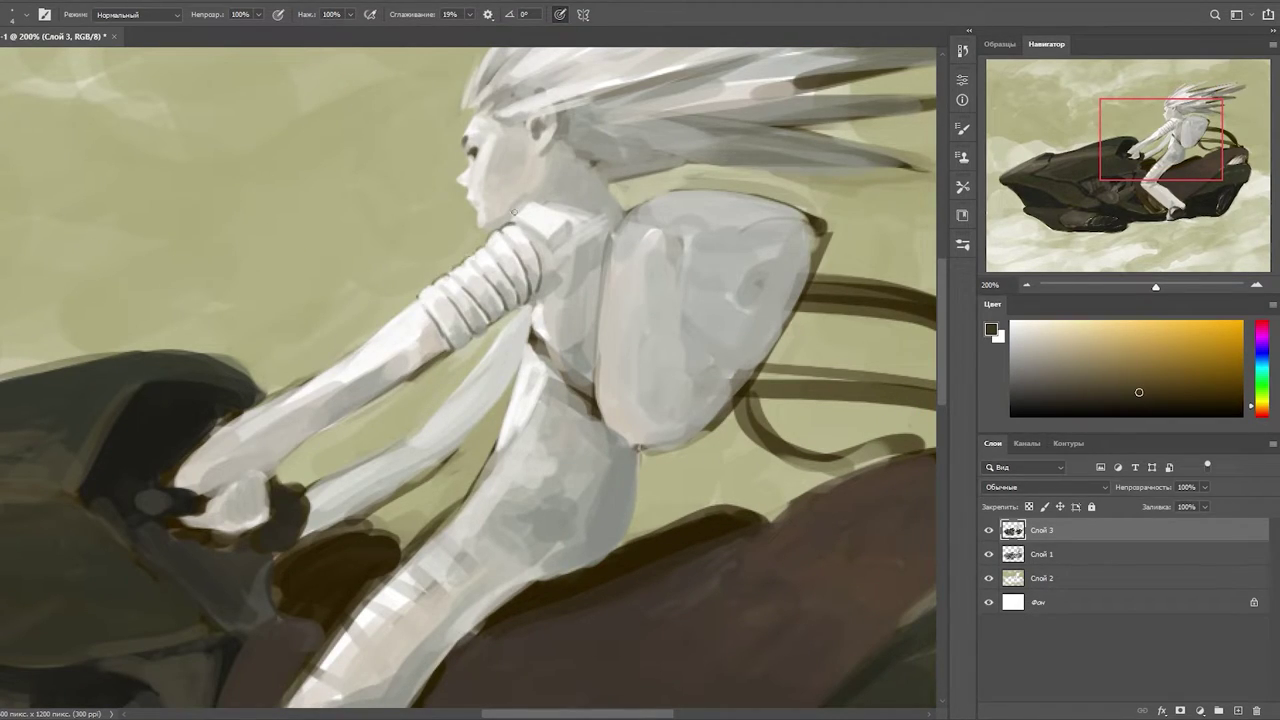
- Outline the shoulder plate with dark edges and shade the sleeve bands with sampled grey
mouse_move(577, 193)
mouse_down()
mouse_move(531, 91)
mouse_move(522, 226)
mouse_up()
drag(587, 218, 587, 218)
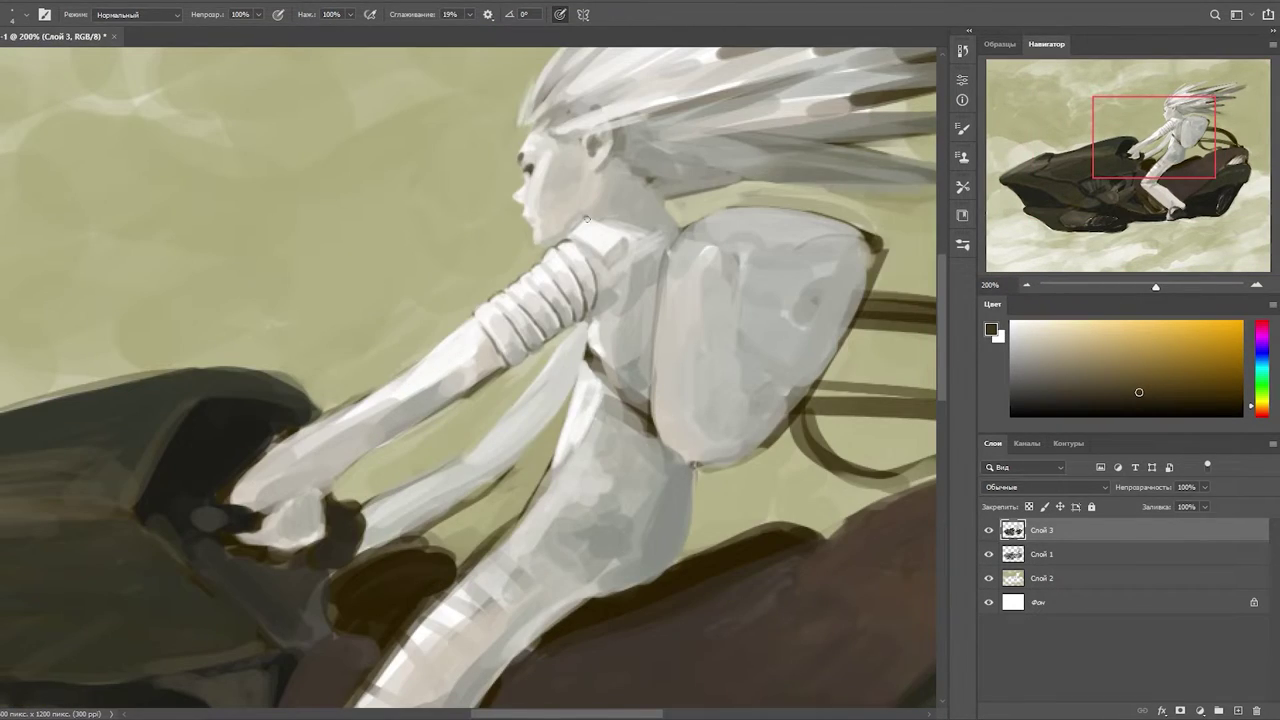
alt+click(582, 306)
alt+click(545, 306)
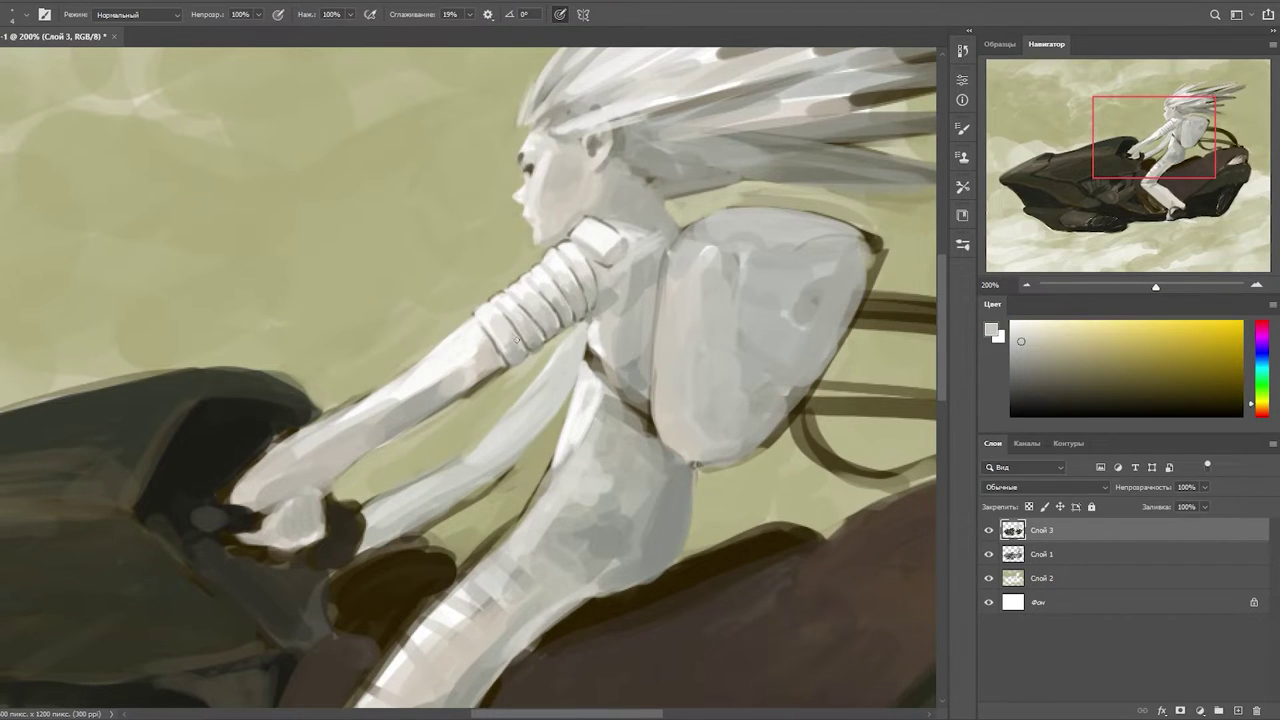
drag(510, 336, 565, 266)
drag(653, 224, 597, 339)
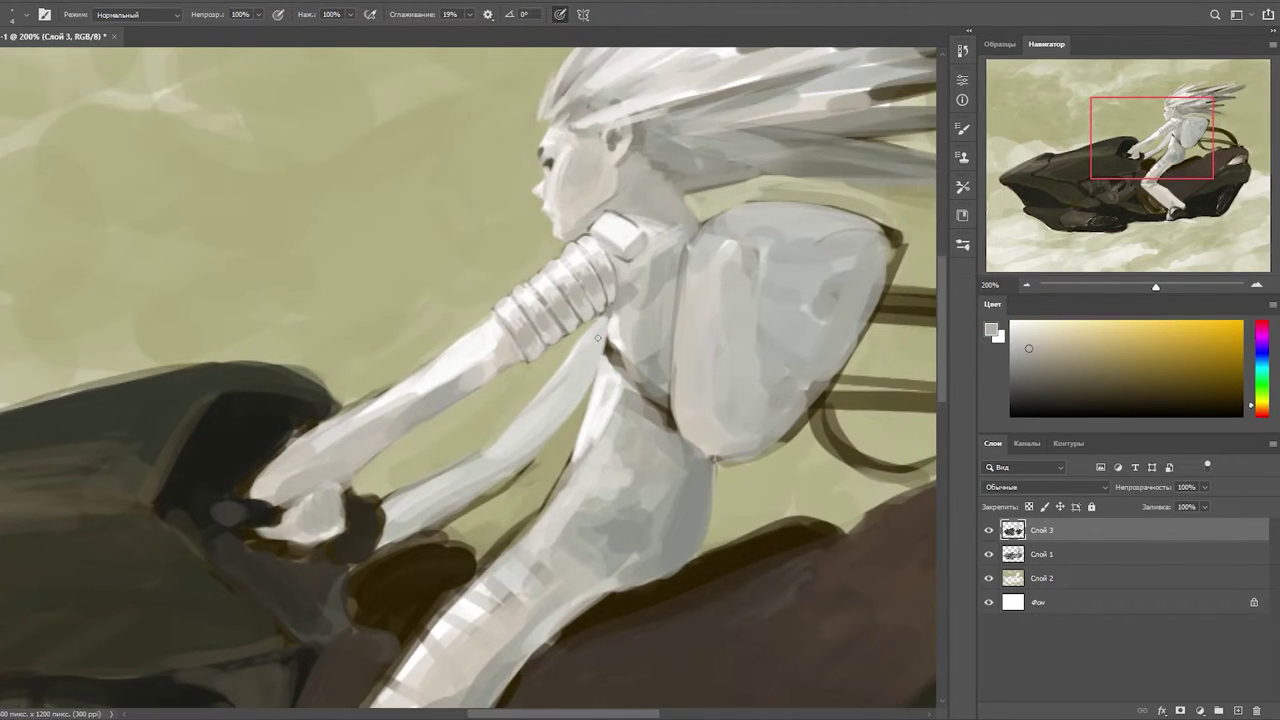
- Paint separate fingers on the rider's hand at the handlebar with sampled light and grey tones
alt+click(325, 499)
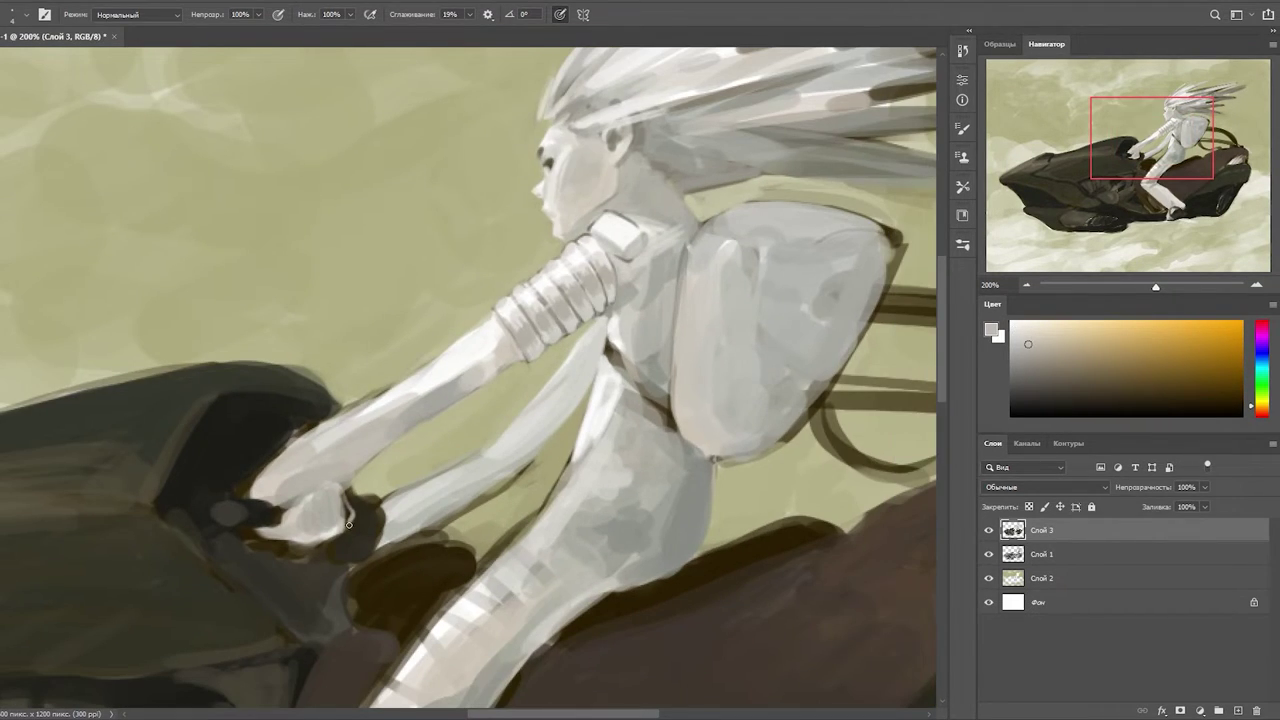
alt+click(349, 526)
alt+click(307, 511)
mouse_move(304, 530)
mouse_down()
mouse_move(425, 528)
mouse_move(291, 502)
mouse_move(348, 486)
mouse_up()
alt+click(326, 505)
alt+click(316, 507)
alt+click(287, 515)
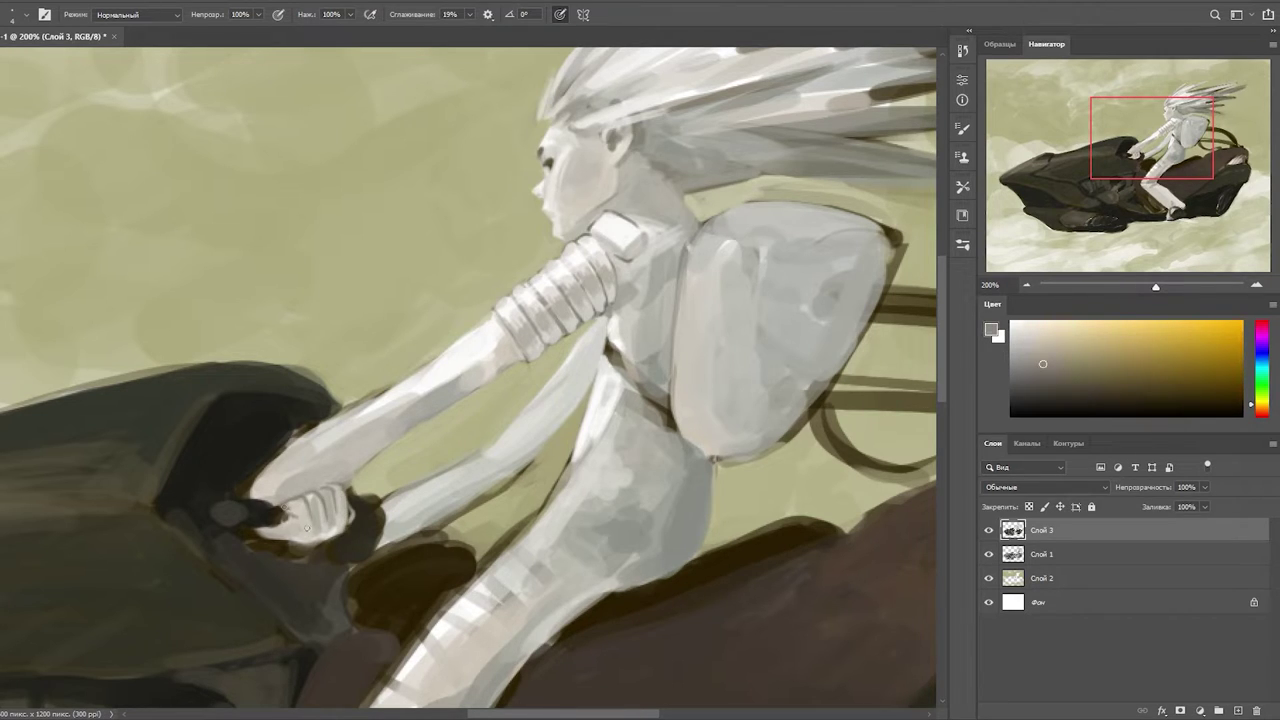
- Clean up the edges of the rider's forearm and chin with sampled background olive
alt+click(357, 398)
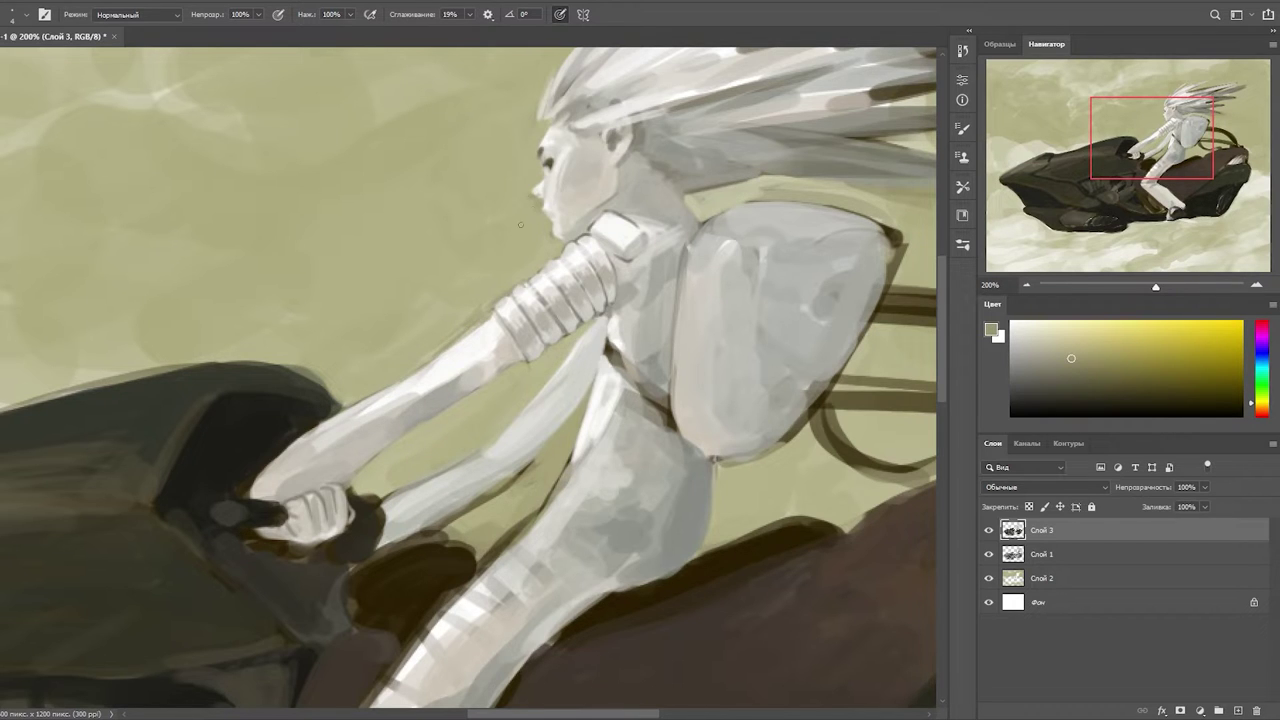
alt+click(537, 260)
key(ctrl+minus)
key(ctrl+minus)
key(ctrl+plus)
- Paint light strands through the rider's upper hair with a 9-pixel brush
mouse_move(748, 277)
mouse_down()
mouse_move(598, 532)
mouse_move(478, 572)
mouse_move(336, 572)
mouse_up()
right_click(455, 560)
key(Escape)
mouse_move(435, 147)
mouse_down()
mouse_move(365, 233)
mouse_move(640, 182)
mouse_up()
alt+click(365, 233)
drag(400, 225, 800, 145)
drag(650, 205, 790, 156)
alt+click(279, 537)
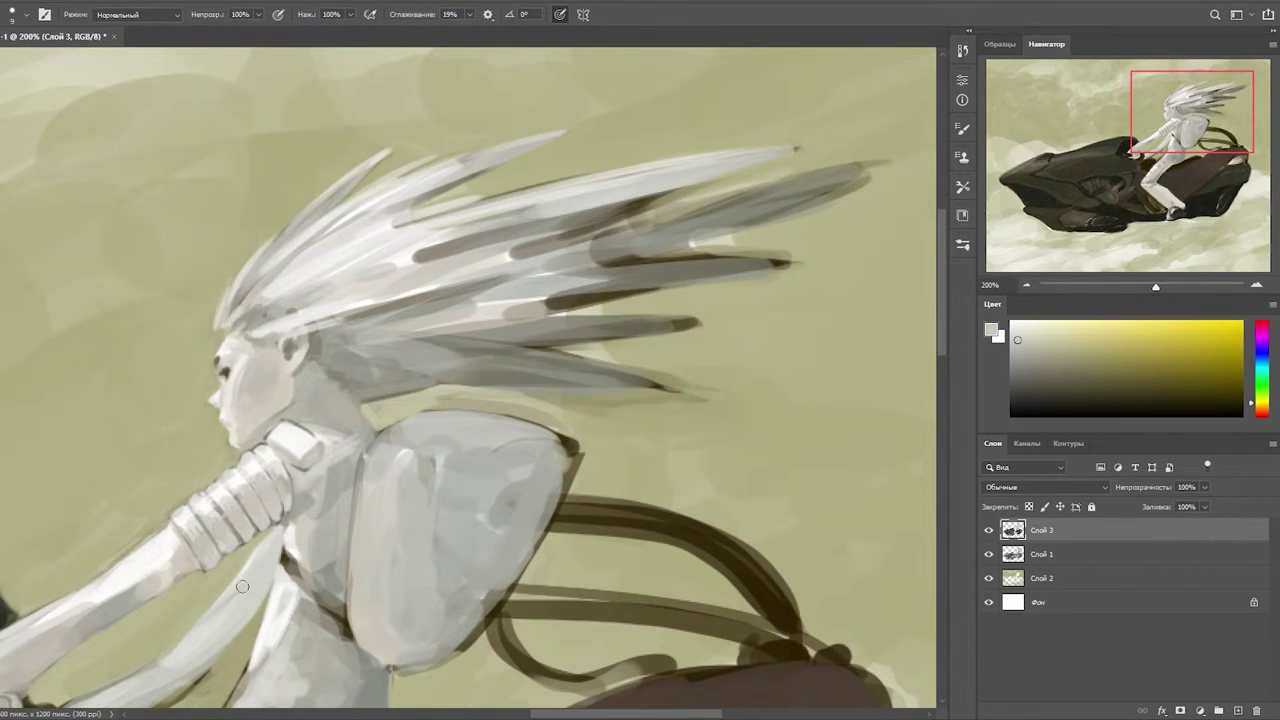
- Cover the dark patches in the hair with light strokes and sharpen the trailing tips using background olive
alt+click(479, 220)
drag(615, 215, 360, 275)
alt+click(752, 178)
drag(620, 210, 885, 165)
mouse_move(665, 258)
mouse_down()
mouse_move(859, 255)
mouse_move(560, 316)
mouse_up()
mouse_move(710, 395)
mouse_down()
mouse_move(550, 352)
mouse_move(500, 412)
mouse_up()
drag(375, 396, 526, 401)
alt+click(568, 383)
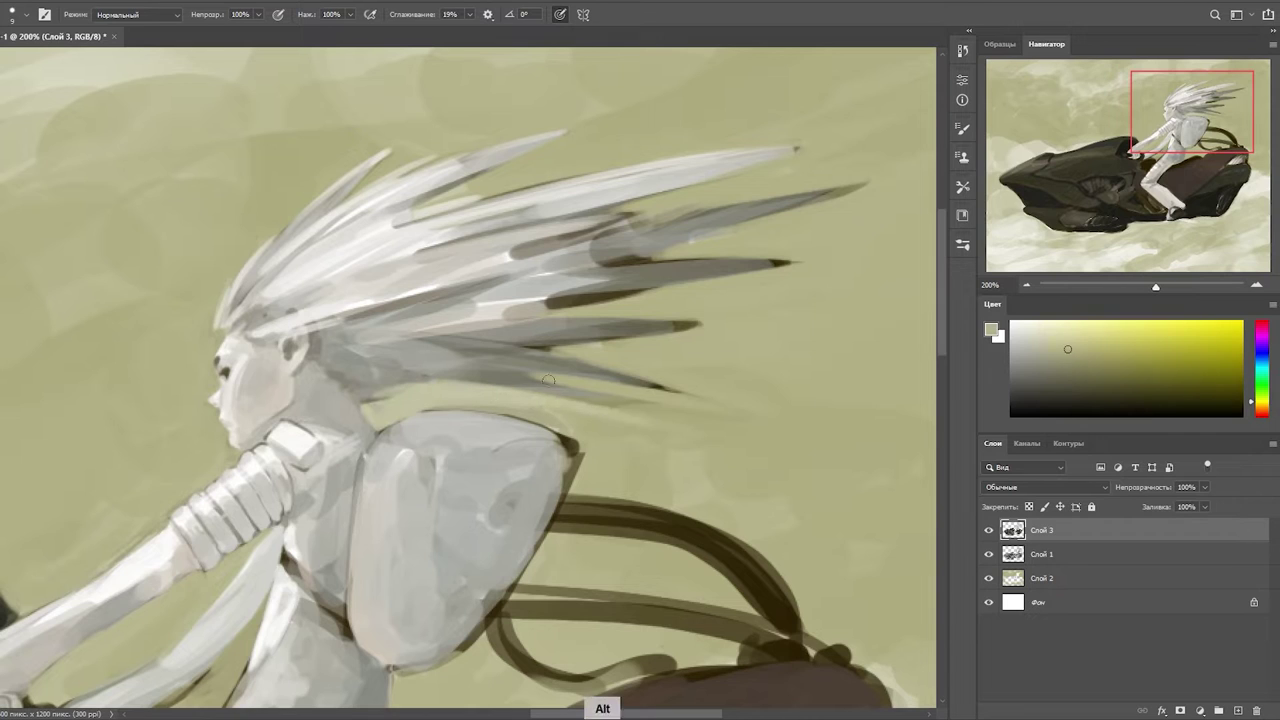
drag(590, 245, 868, 182)
- Touch up the rider's torso and the lower hair behind the neck with sampled light greys
scroll(654, 189, down, 3)
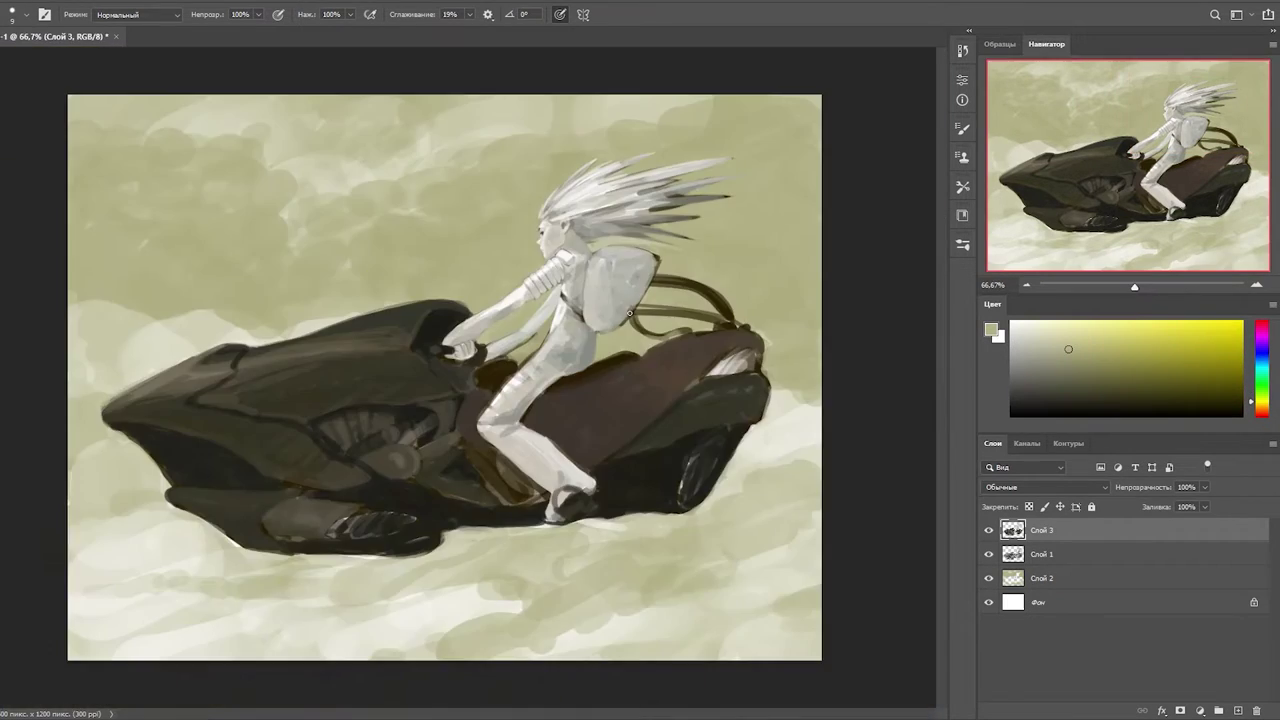
scroll(654, 189, up, 2)
scroll(410, 341, up, 2)
scroll(410, 341, down, 2)
alt+click(410, 341)
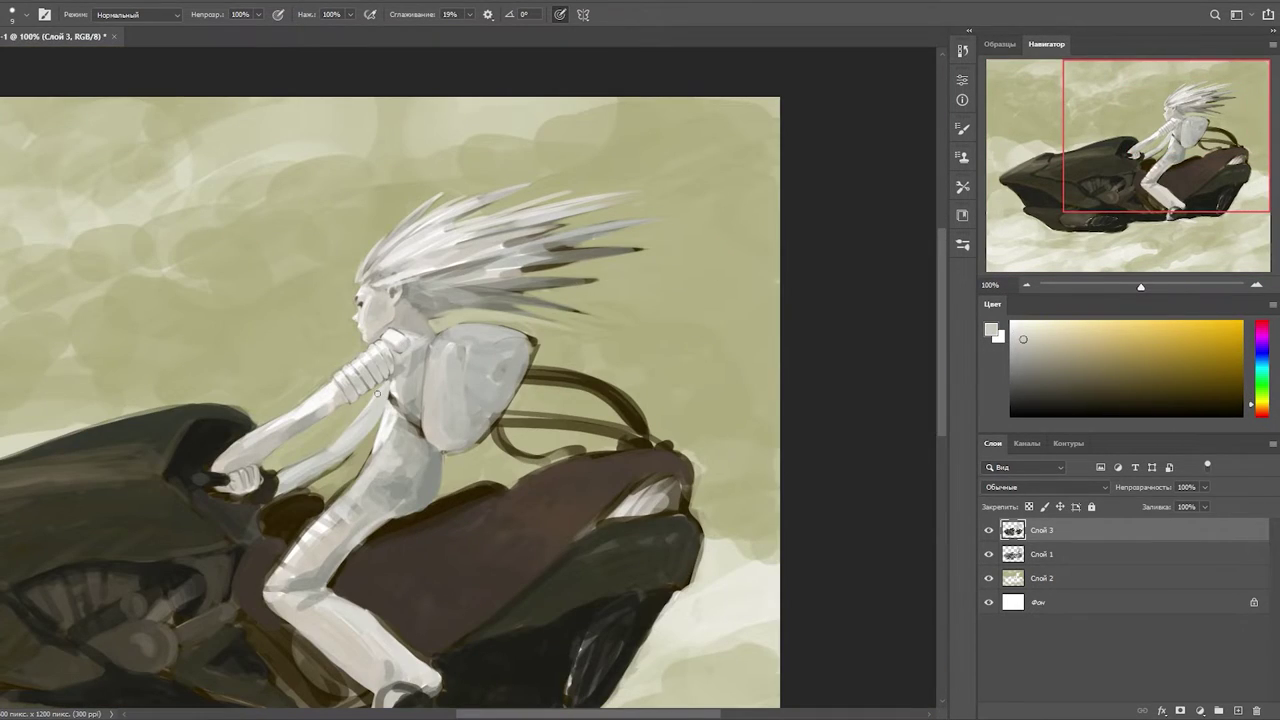
scroll(377, 393, up, 3)
scroll(377, 393, down, 1)
alt+click(467, 300)
alt+click(491, 321)
alt+click(562, 295)
- Paint long flowing grey and white strands through the middle and lower hair
mouse_move(793, 258)
mouse_down()
mouse_move(671, 273)
mouse_move(460, 250)
mouse_up()
scroll(603, 294, up, 1)
scroll(603, 294, down, 1)
alt+click(760, 196)
alt+click(540, 245)
alt+click(470, 255)
drag(650, 238, 465, 257)
drag(690, 238, 372, 268)
alt+click(420, 277)
drag(480, 215, 310, 240)
- Thin the ends of the upper hair strands with sampled background olive
alt+click(558, 192)
drag(810, 200, 620, 196)
drag(784, 160, 625, 185)
key(ctrl+minus)
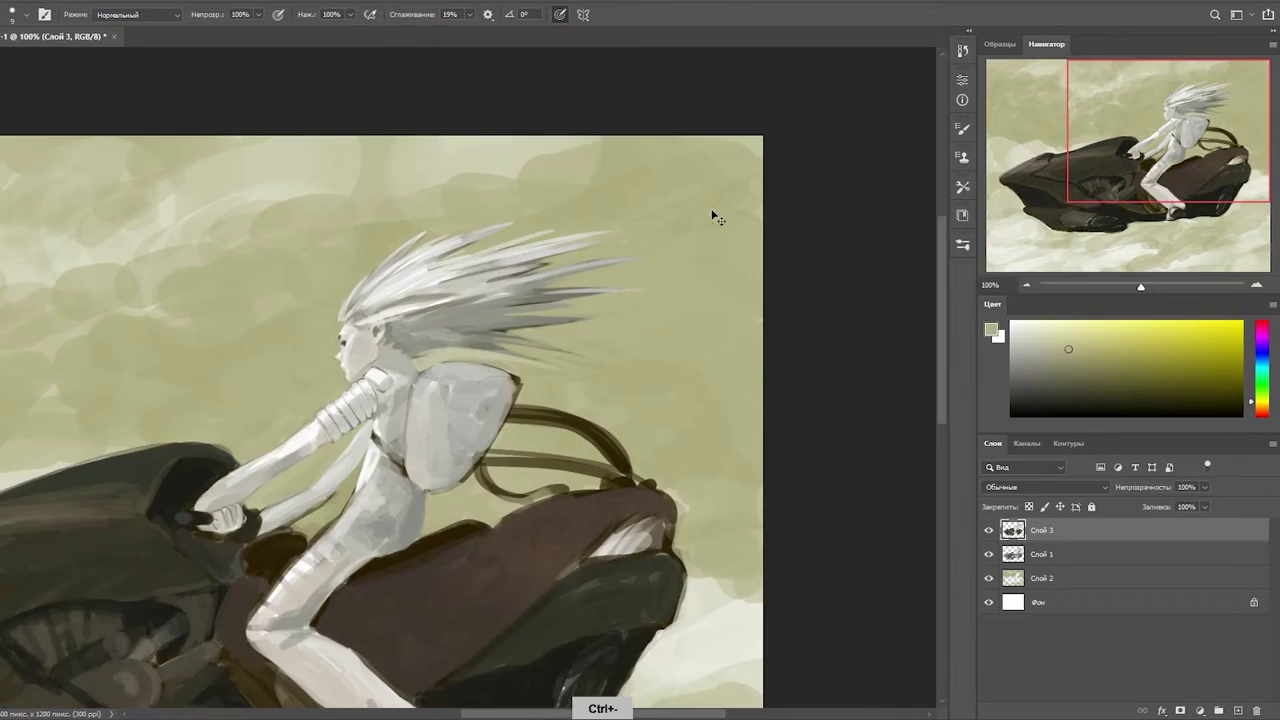
- Refine the rider's gripping hand, forearm and side of the torso with sampled light and mid greys
key(ctrl+plus)
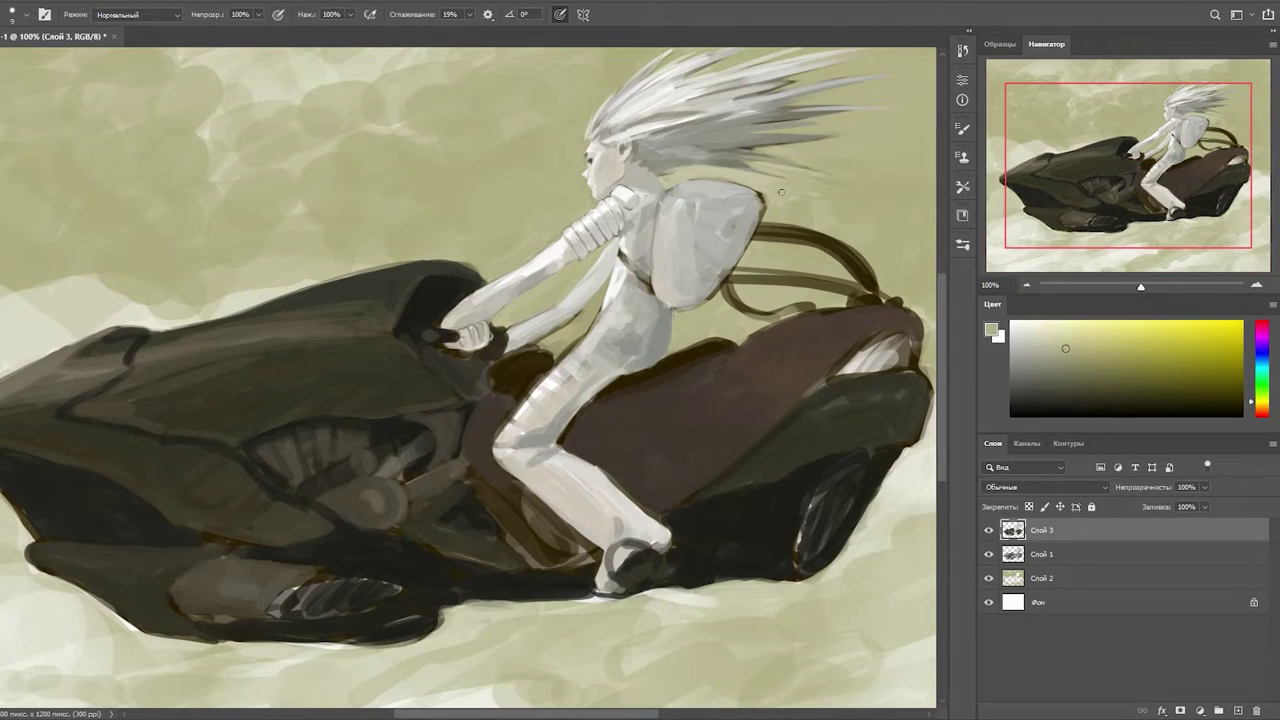
drag(809, 147, 668, 274)
key(ctrl+plus)
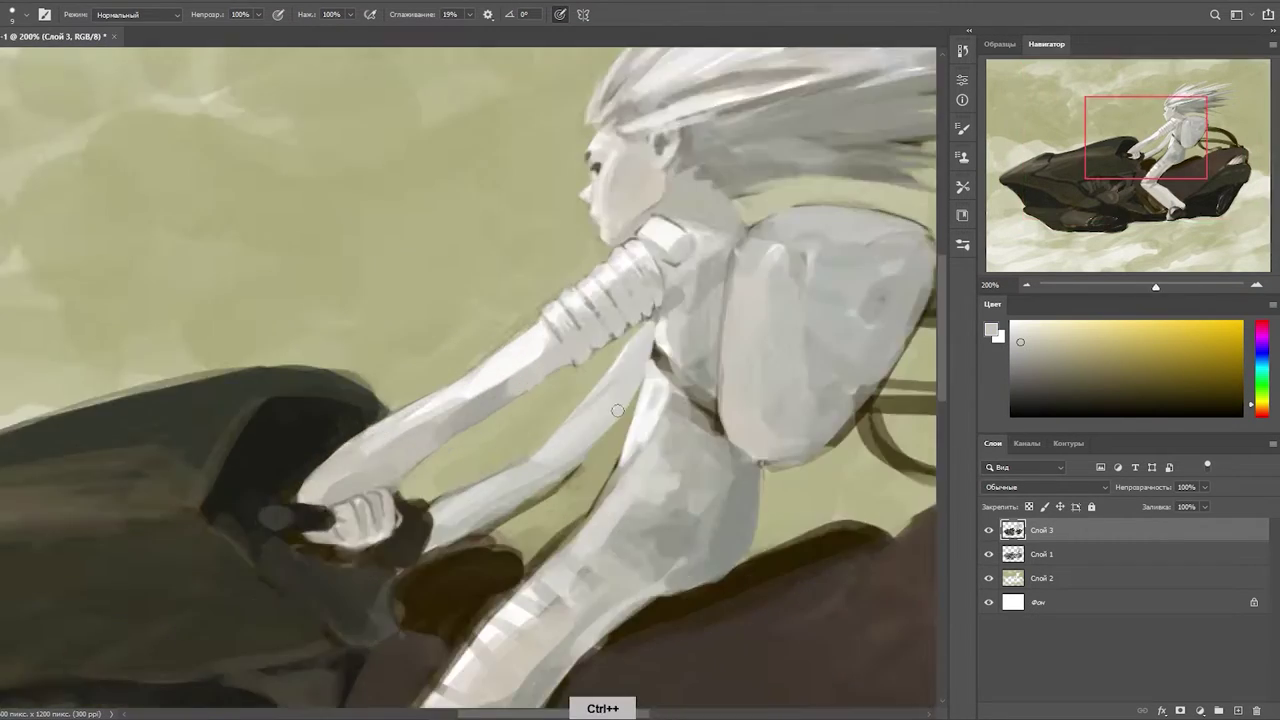
alt+click(394, 541)
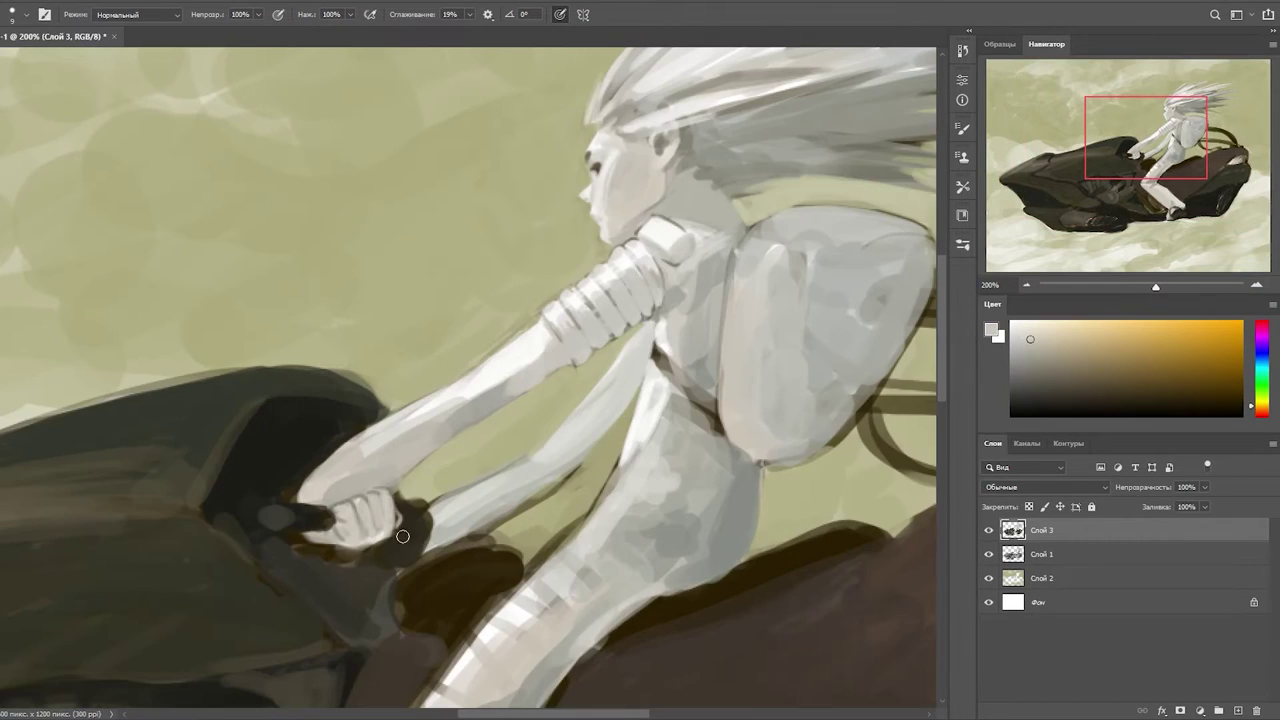
drag(367, 540, 264, 630)
alt+click(502, 424)
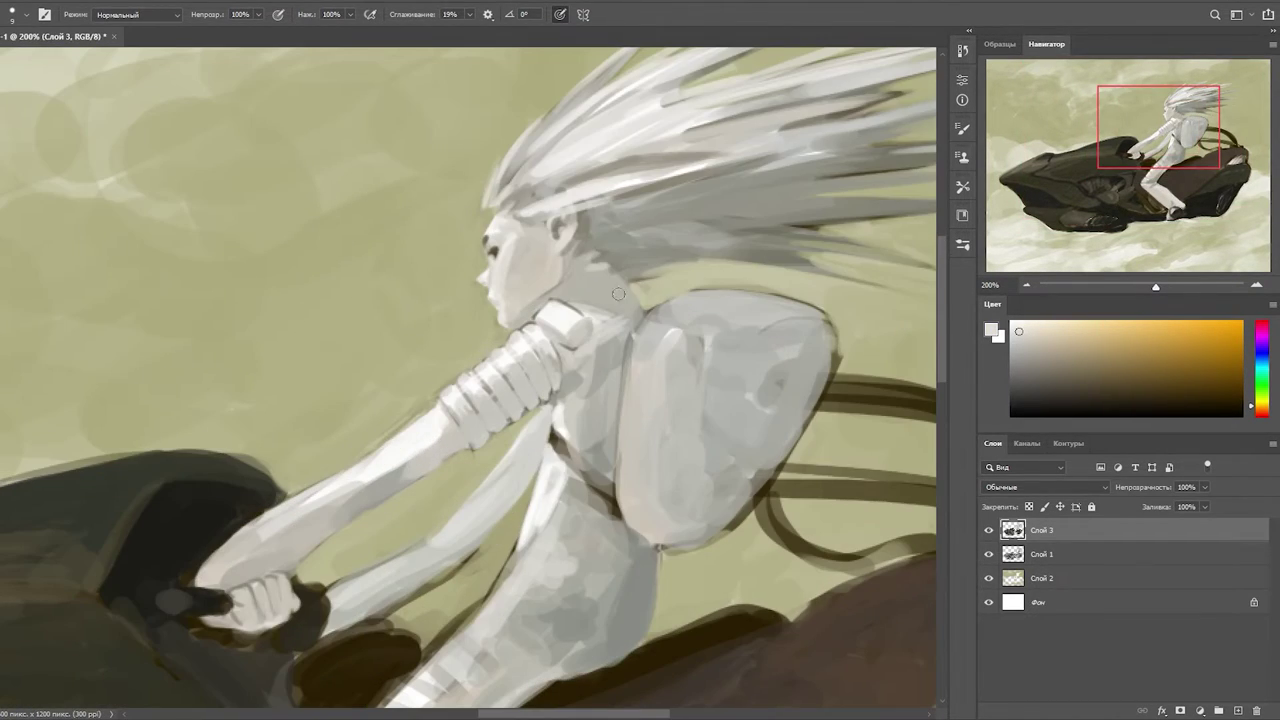
alt+click(598, 314)
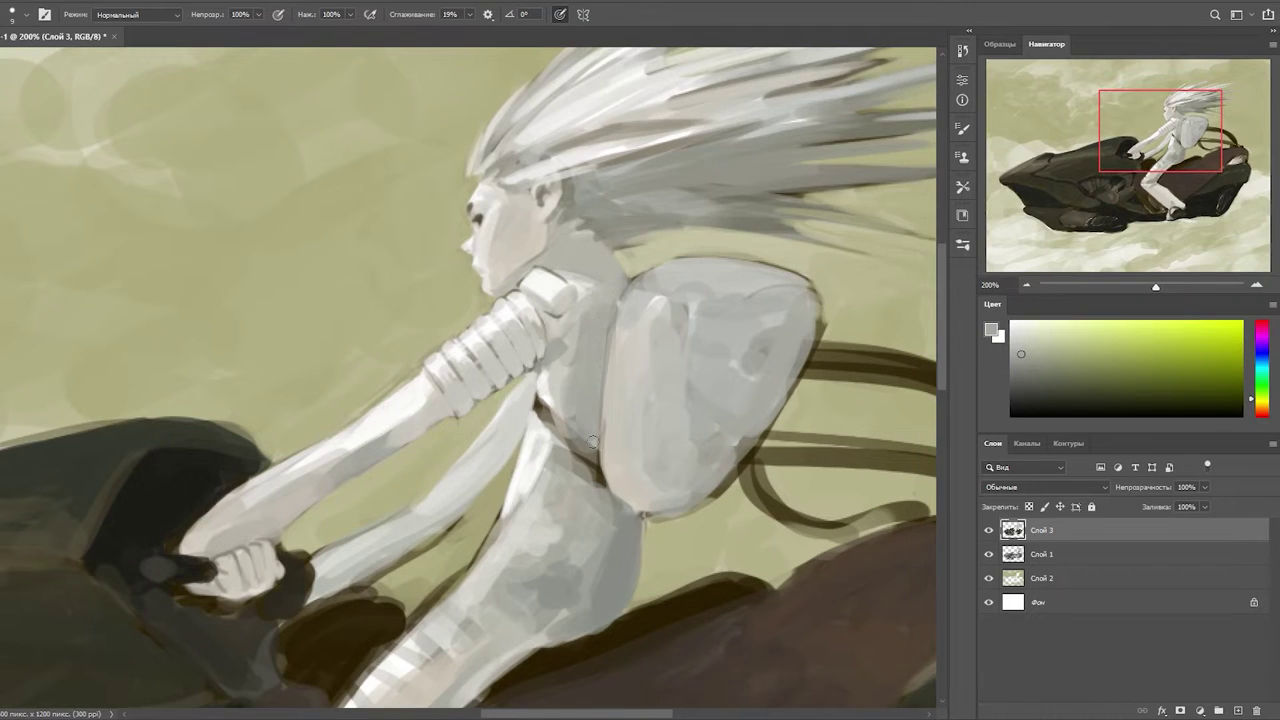
drag(594, 431, 564, 328)
- Paint a raised light cuff with shaded bands around the near forearm, cleaning its edge with background olive
alt+click(412, 272)
drag(400, 310, 455, 330)
alt+click(332, 328)
drag(335, 353, 354, 398)
alt+click(374, 414)
alt+click(478, 345)
mouse_move(330, 365)
mouse_down()
mouse_move(356, 374)
mouse_move(284, 423)
mouse_move(337, 418)
mouse_up()
alt+click(355, 372)
alt+click(380, 408)
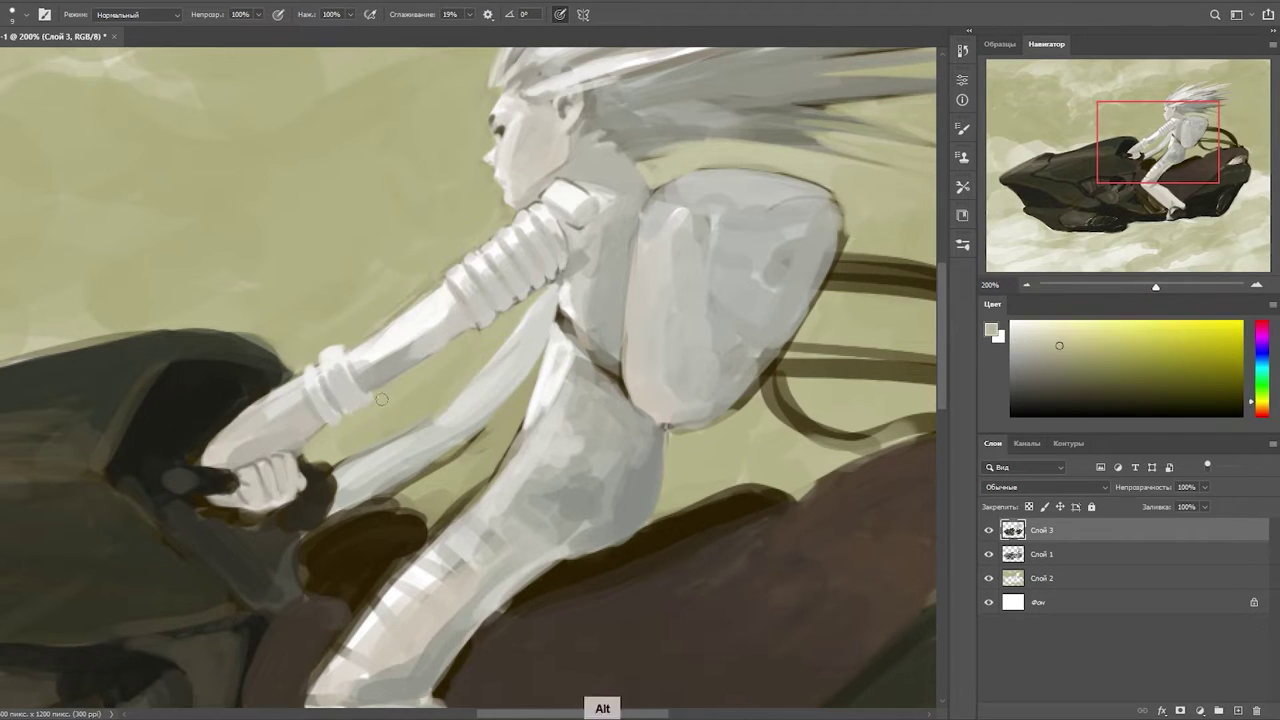
alt+click(340, 381)
alt+click(312, 369)
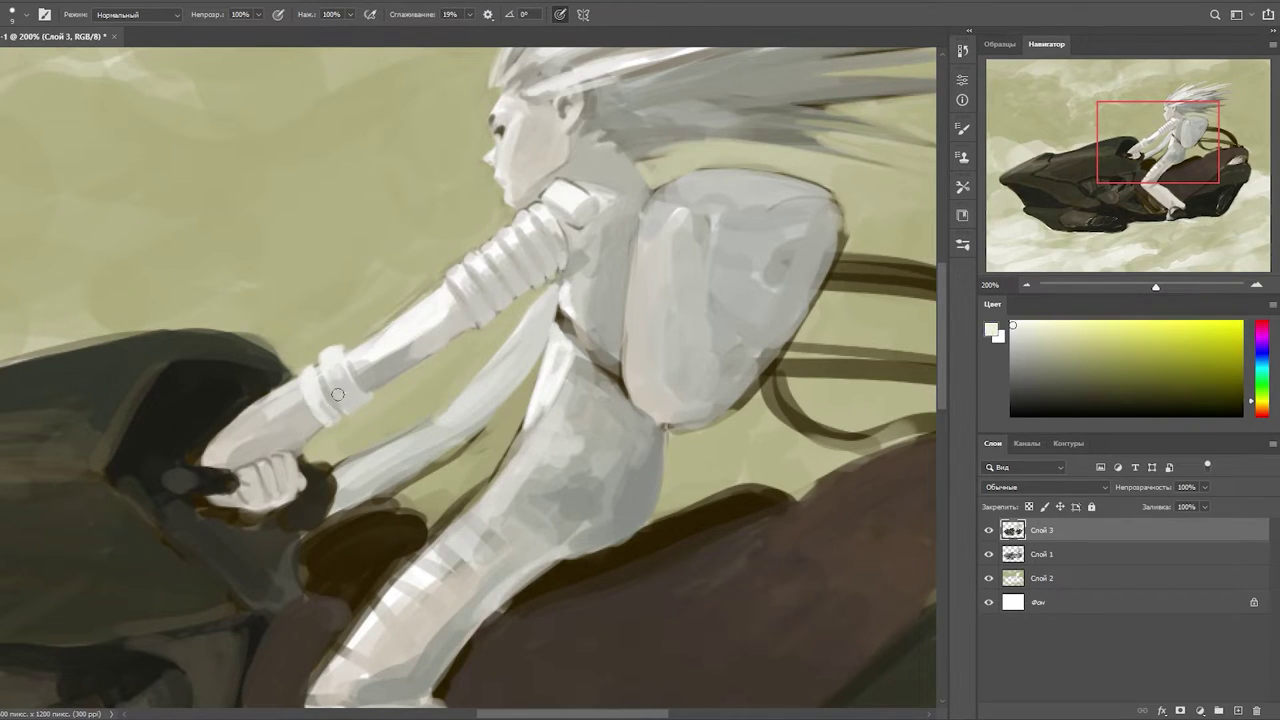
alt+click(340, 380)
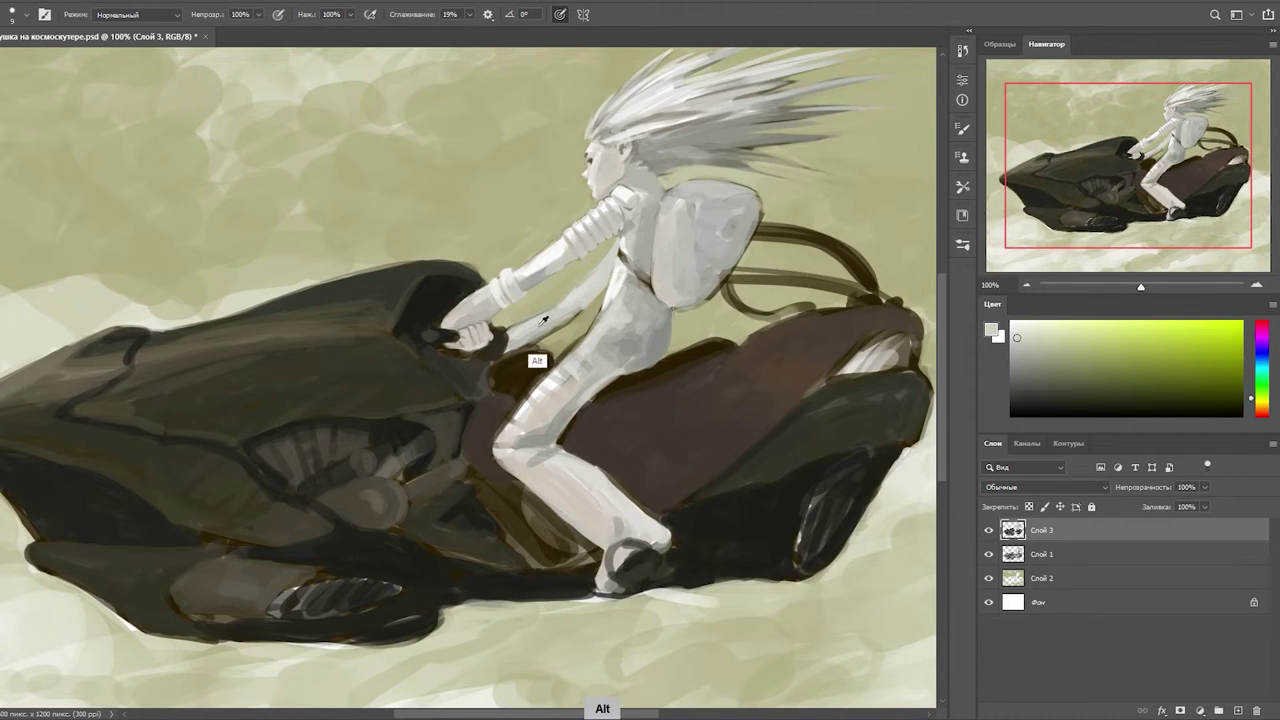
- Shape the far hand and wrist with sampled background olive and near-white strokes
alt+click(521, 318)
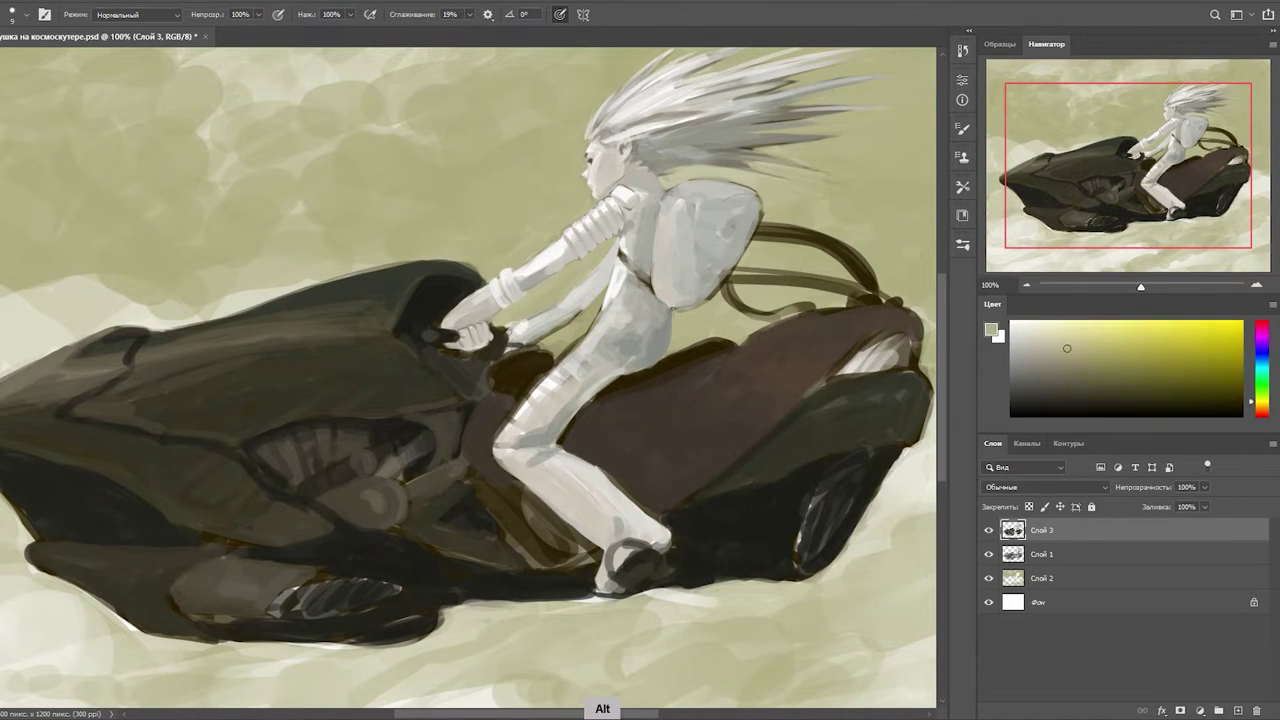
alt+click(545, 330)
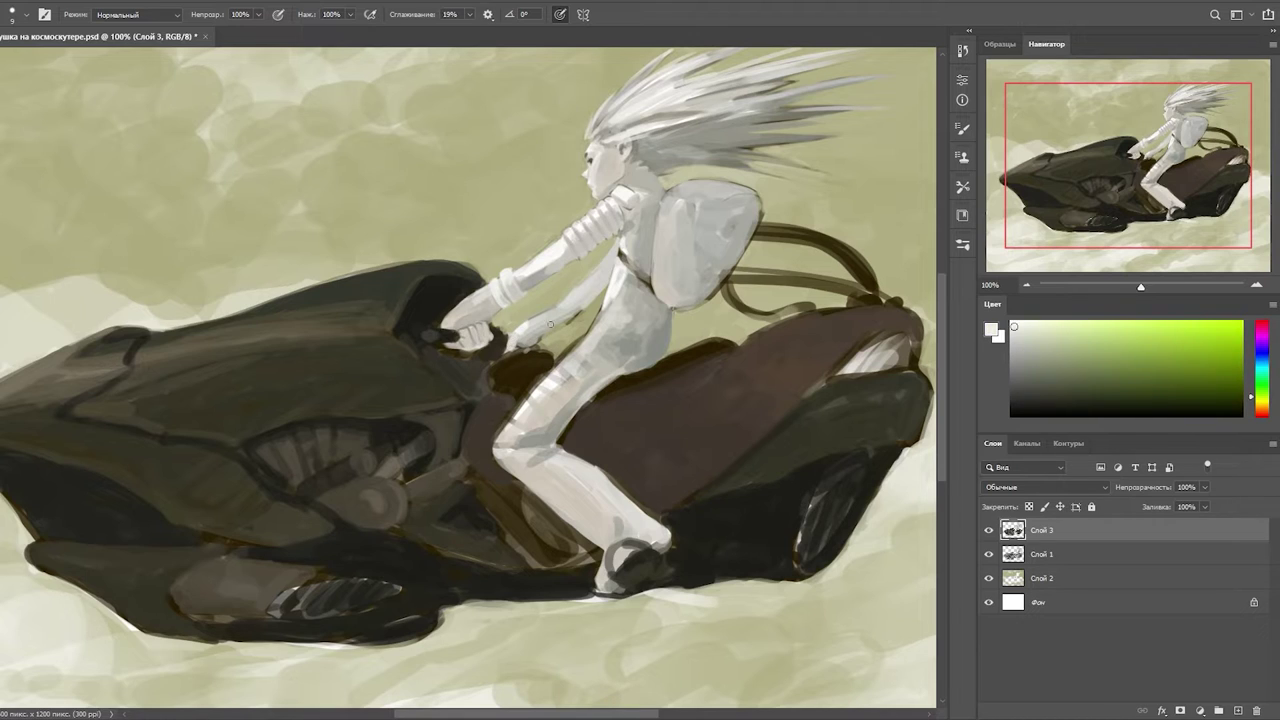
alt+click(583, 325)
- Repaint the hoverbike's lower front pod in sampled dark tones and trim its underside with light background colour
drag(110, 315, 191, 282)
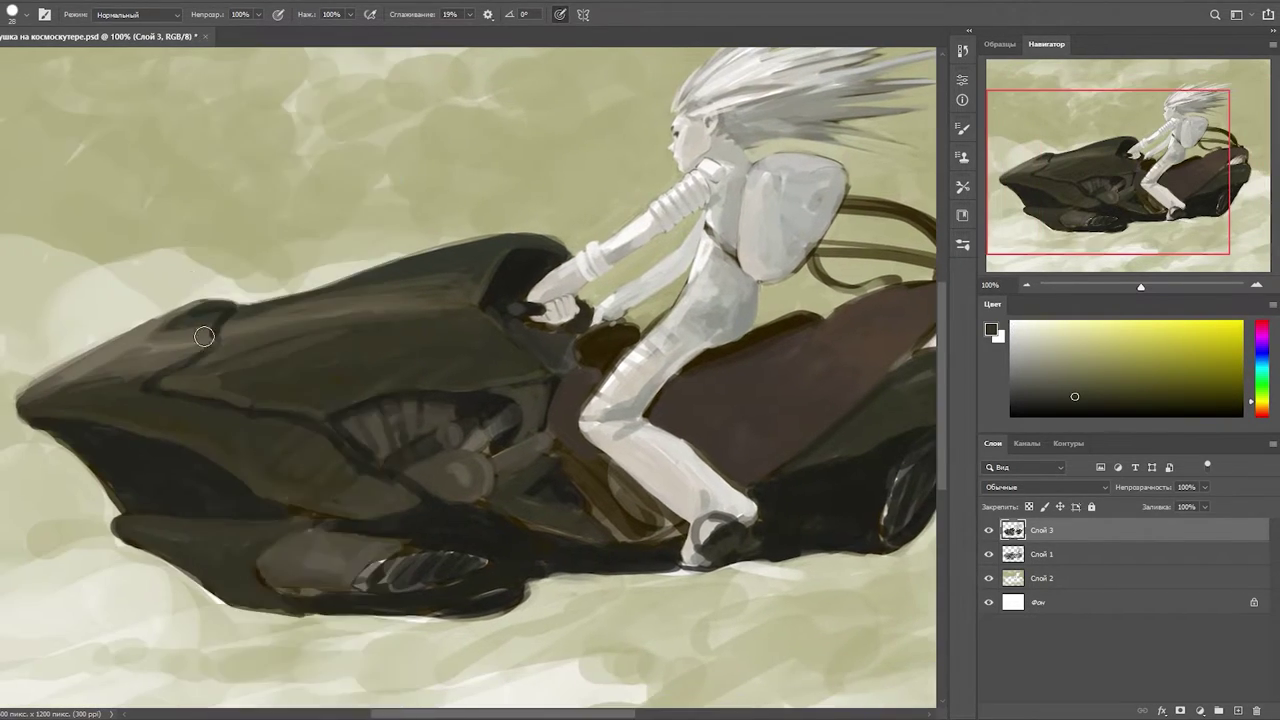
key(ctrl+minus)
alt+click(223, 491)
mouse_move(180, 500)
mouse_down()
mouse_move(214, 530)
mouse_move(325, 552)
mouse_up()
alt+click(226, 557)
alt+click(249, 509)
alt+click(366, 516)
drag(328, 550, 180, 548)
alt+click(190, 550)
drag(260, 552, 178, 550)
alt+click(186, 529)
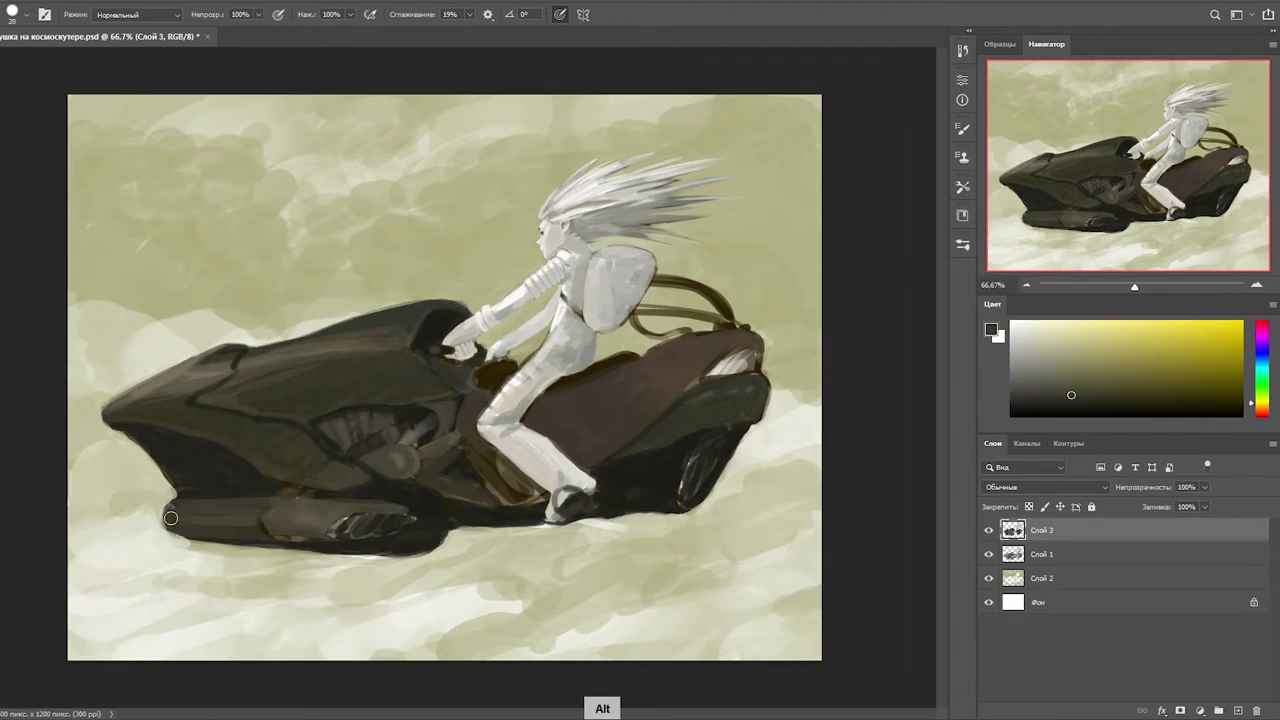
drag(329, 529, 398, 540)
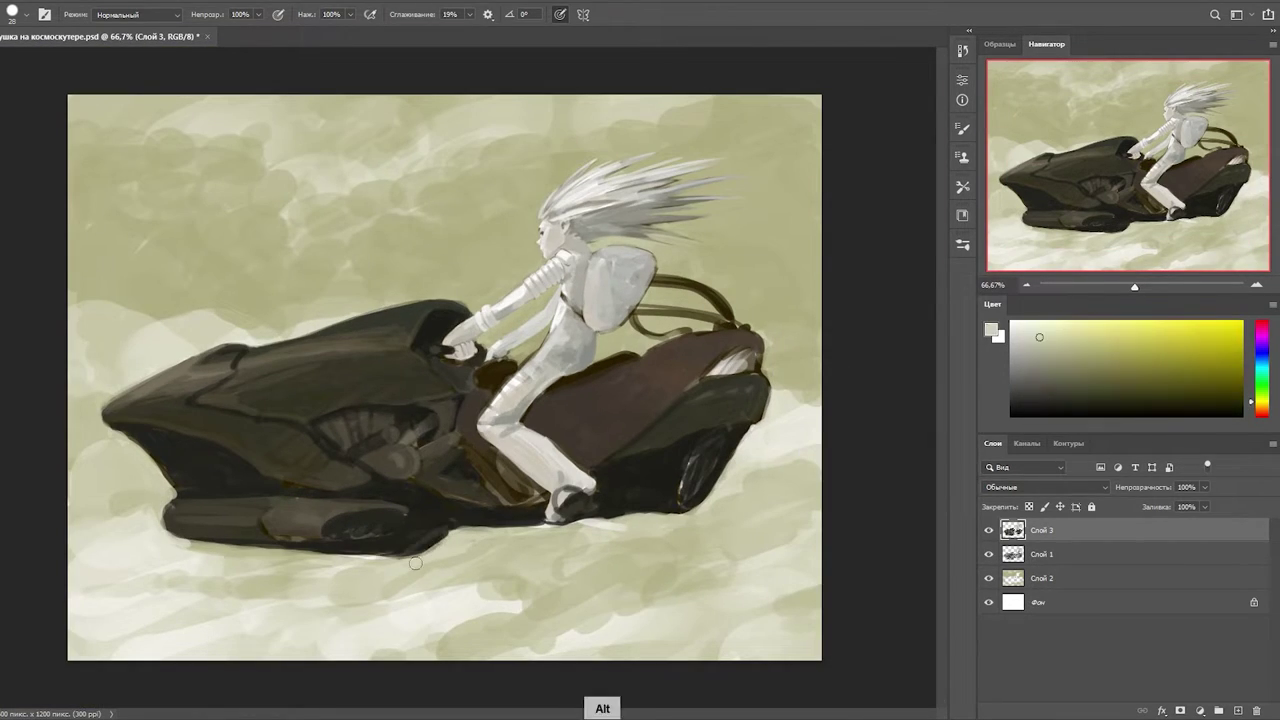
- Cover the white vent at the bike's rear with dark brown and rework the surround of the engine intake in dark tones
alt+click(715, 365)
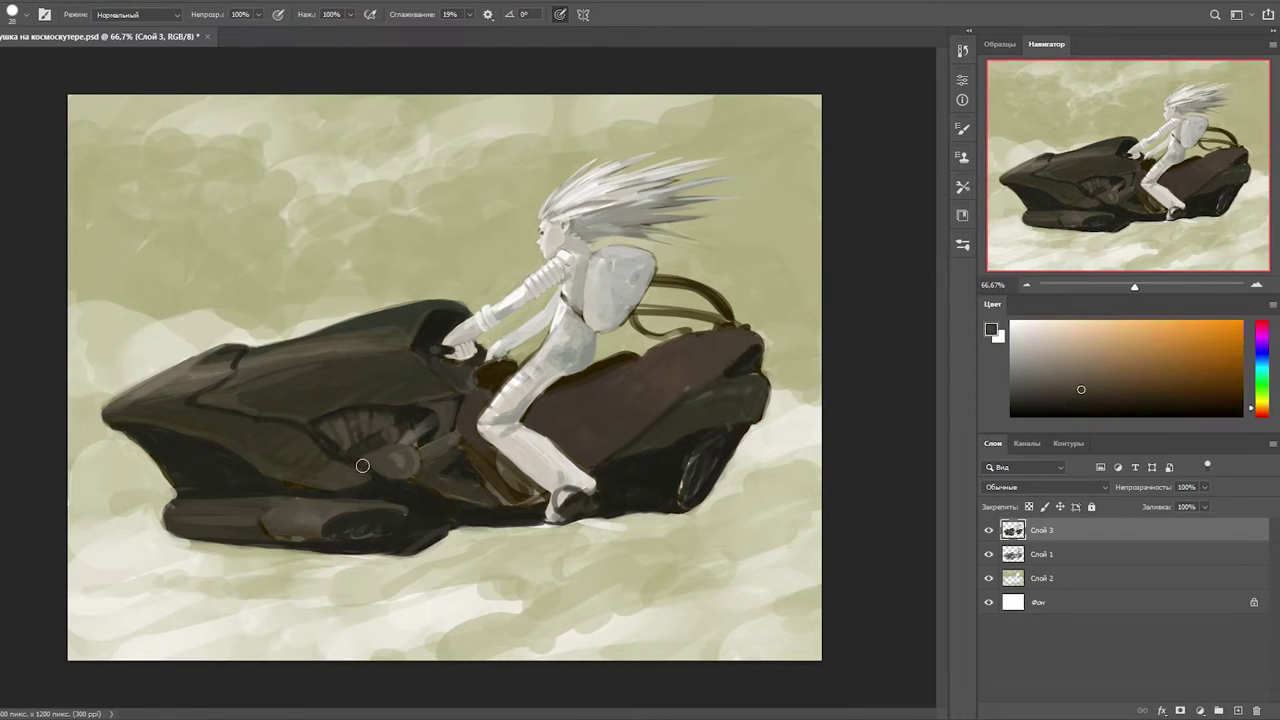
alt+click(340, 440)
alt+click(406, 416)
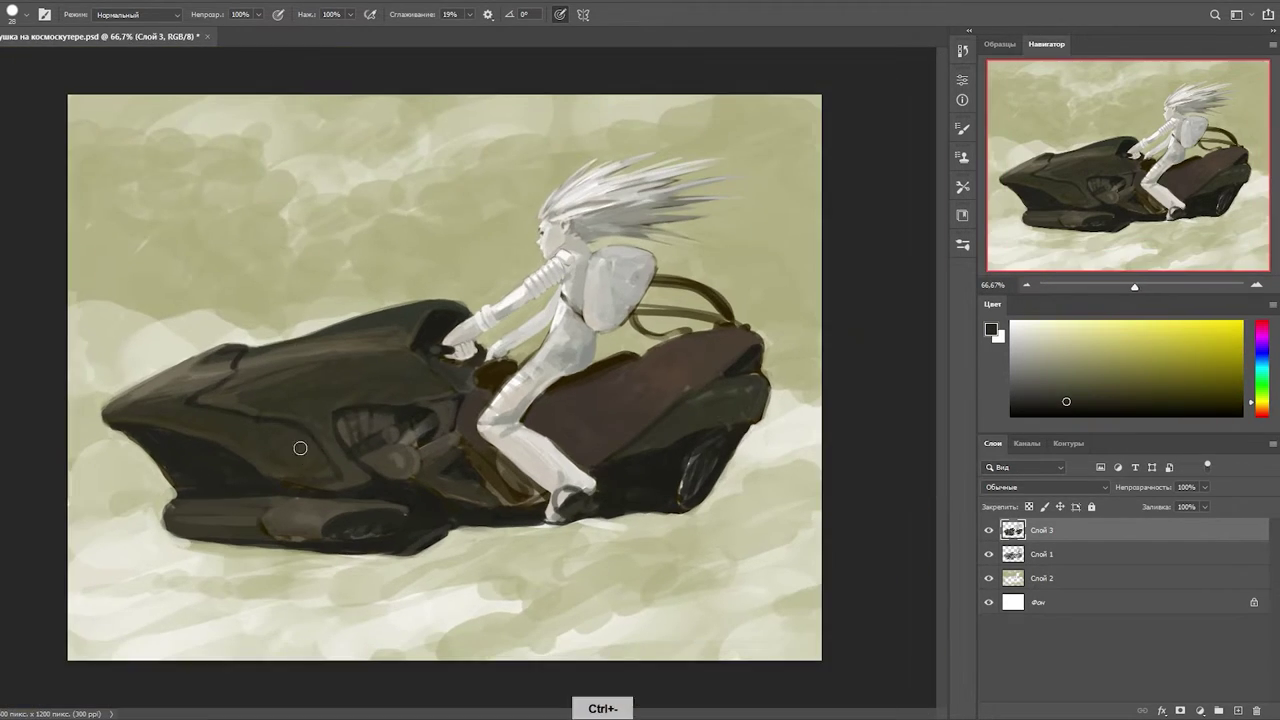
alt+click(232, 440)
- Trim the bike's pointed nose and lower front edge with light background colour and reshape the tip in dark tones
alt+click(120, 440)
drag(124, 430, 196, 510)
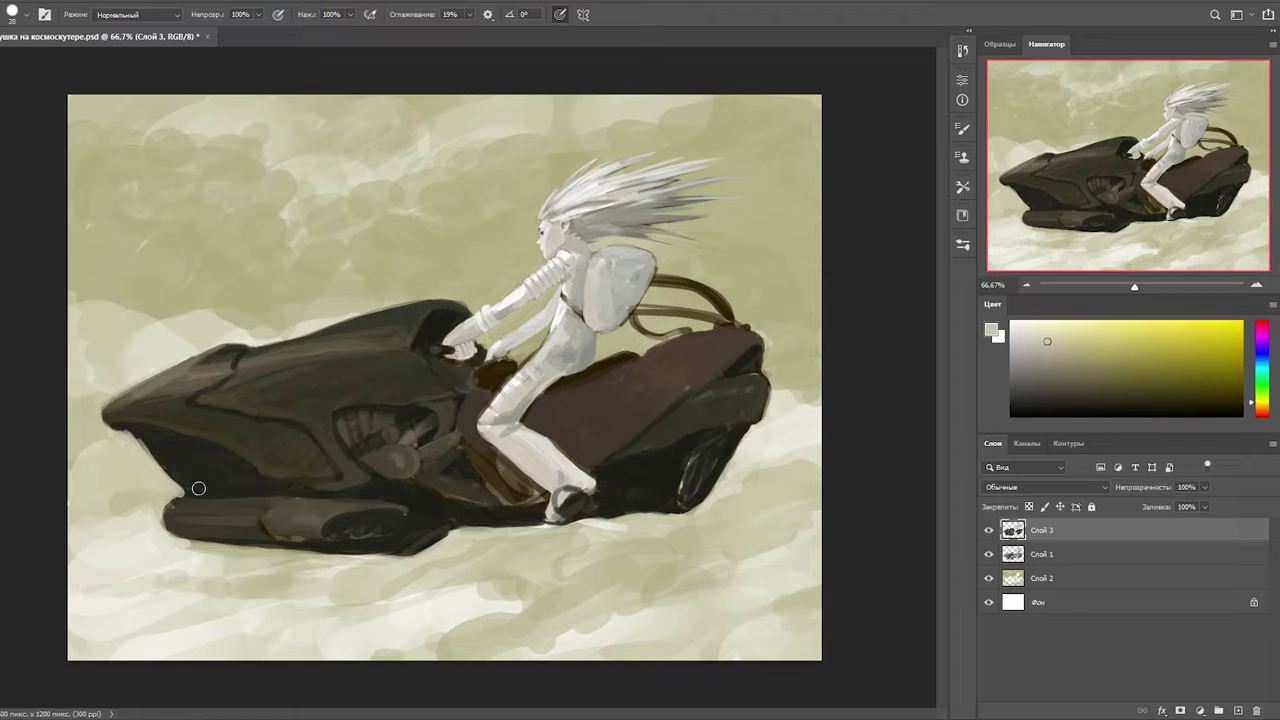
mouse_move(104, 400)
mouse_down()
mouse_move(134, 352)
mouse_move(148, 466)
mouse_move(125, 394)
mouse_move(144, 367)
mouse_move(287, 344)
mouse_move(248, 345)
mouse_move(287, 376)
mouse_move(291, 428)
mouse_move(130, 402)
mouse_move(180, 500)
mouse_up()
alt+click(150, 410)
alt+click(135, 420)
- Redraw the slanted vent slots on the lower front pod with sampled dark and brownish tones
alt+click(180, 510)
alt+click(344, 529)
alt+click(350, 537)
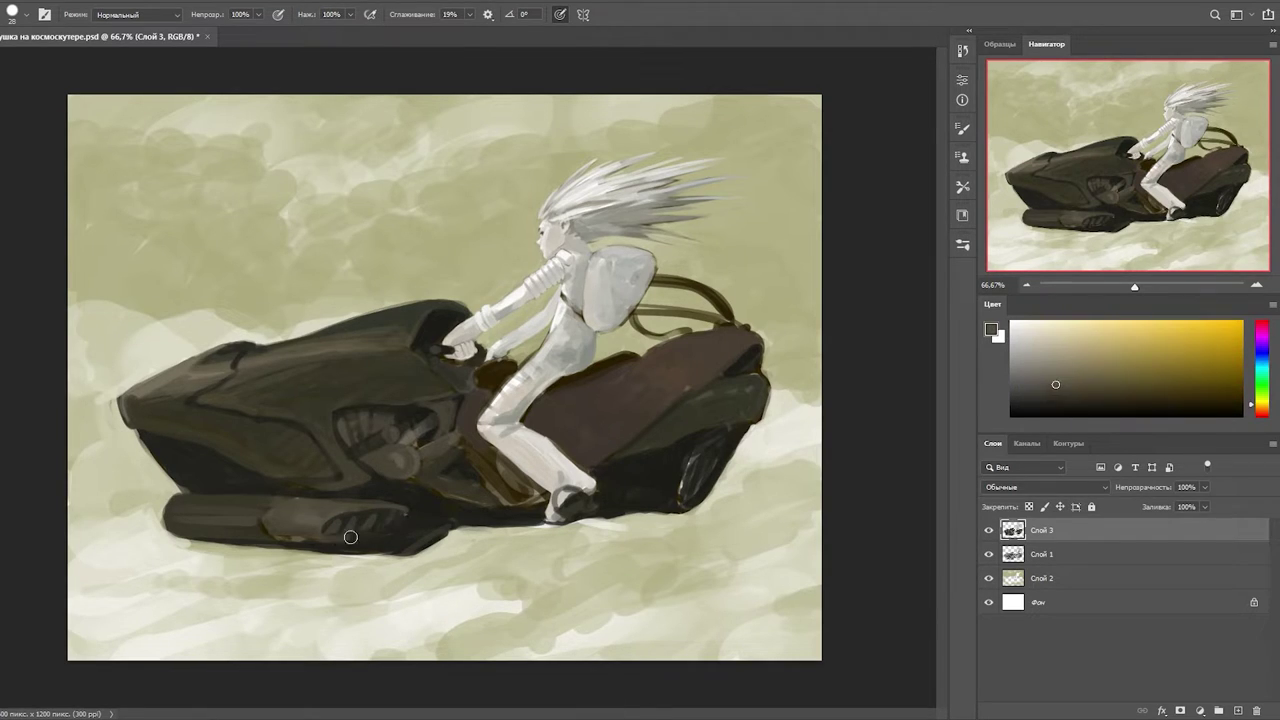
- Soften the rider's sleeve, backpack edge and thigh with sampled light greys
alt+click(555, 340)
alt+click(548, 302)
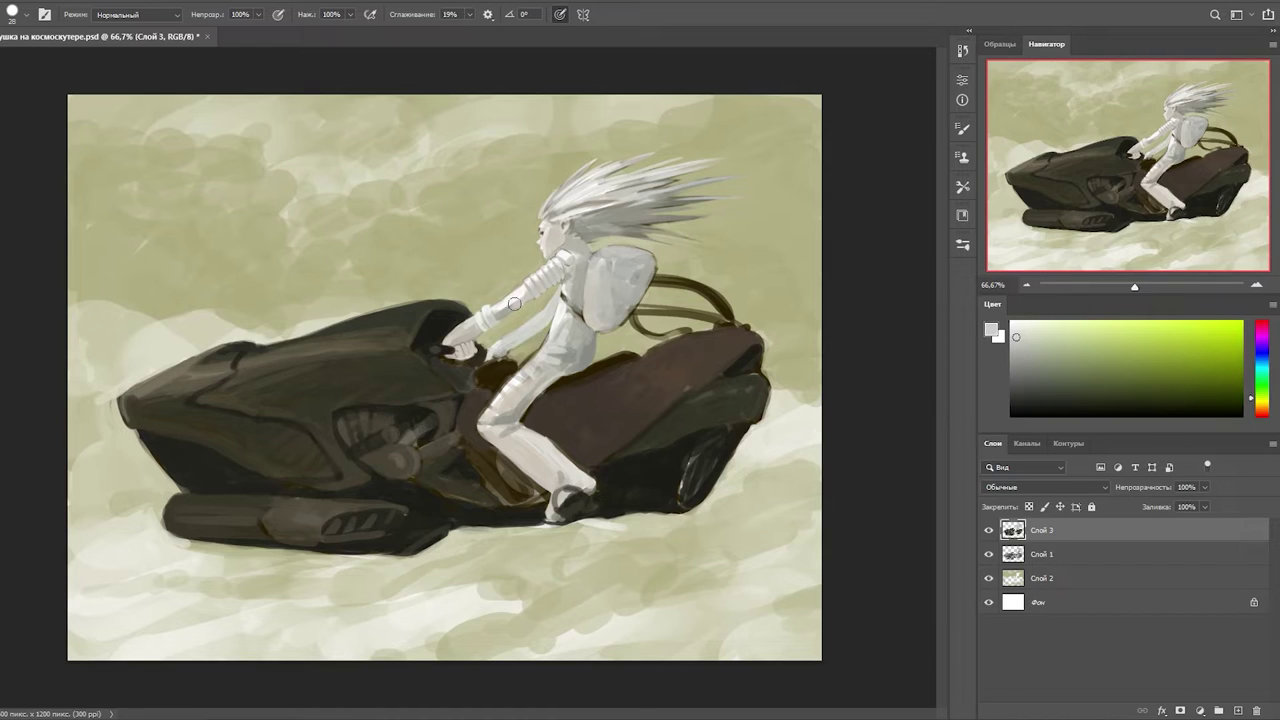
alt+click(668, 259)
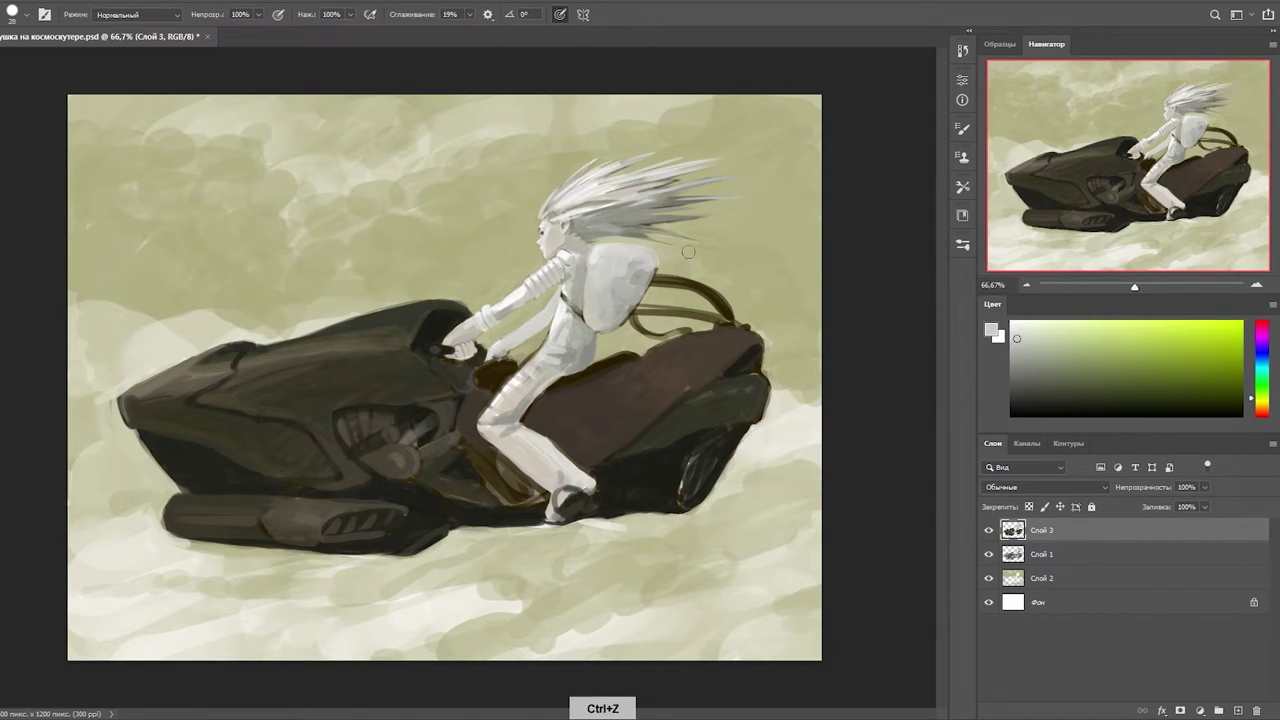
alt+click(513, 384)
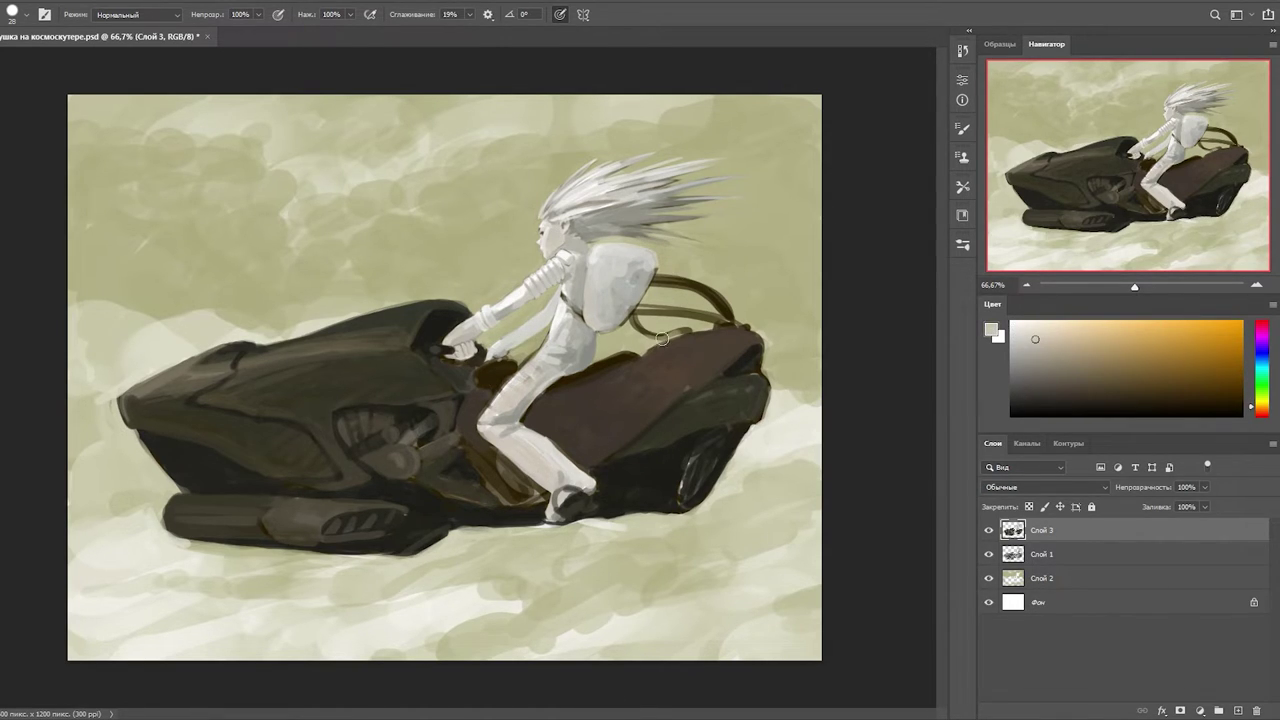
- Repaint the rear thruster with grey strokes and extend the dark underside between the front pod and the rider's foot
alt+click(712, 447)
drag(690, 470, 722, 455)
mouse_move(440, 534)
mouse_down()
mouse_move(600, 524)
mouse_move(570, 532)
mouse_up()
alt+click(550, 560)
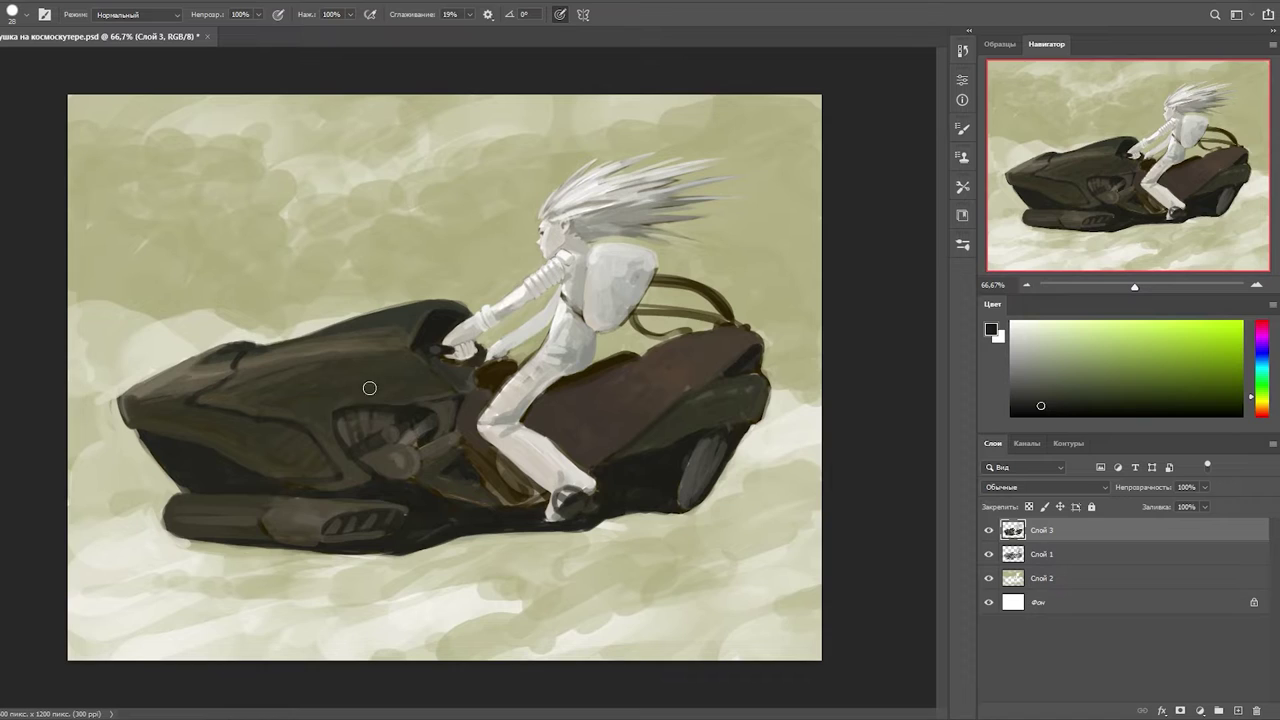
- Undo the latest strokes and rework the lower front hull panel and nose with sampled dark tones
key(ctrl+z)
key(ctrl+z)
key(ctrl+z)
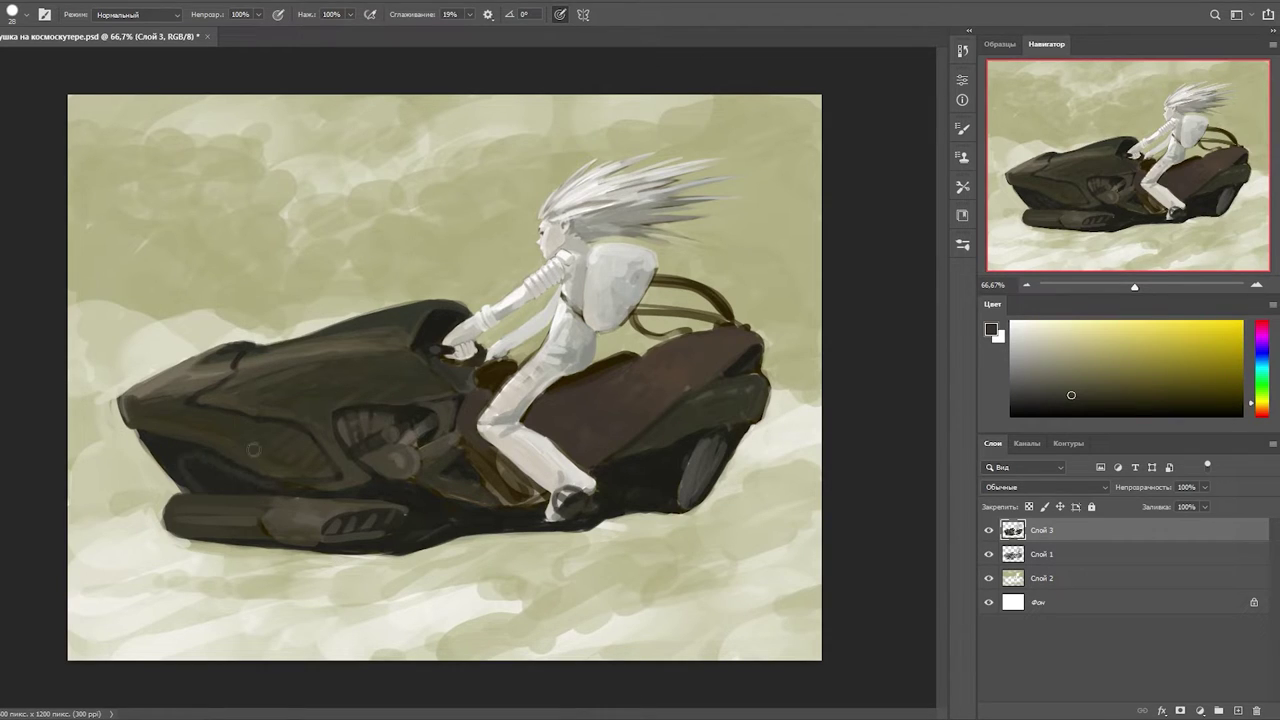
alt+click(208, 462)
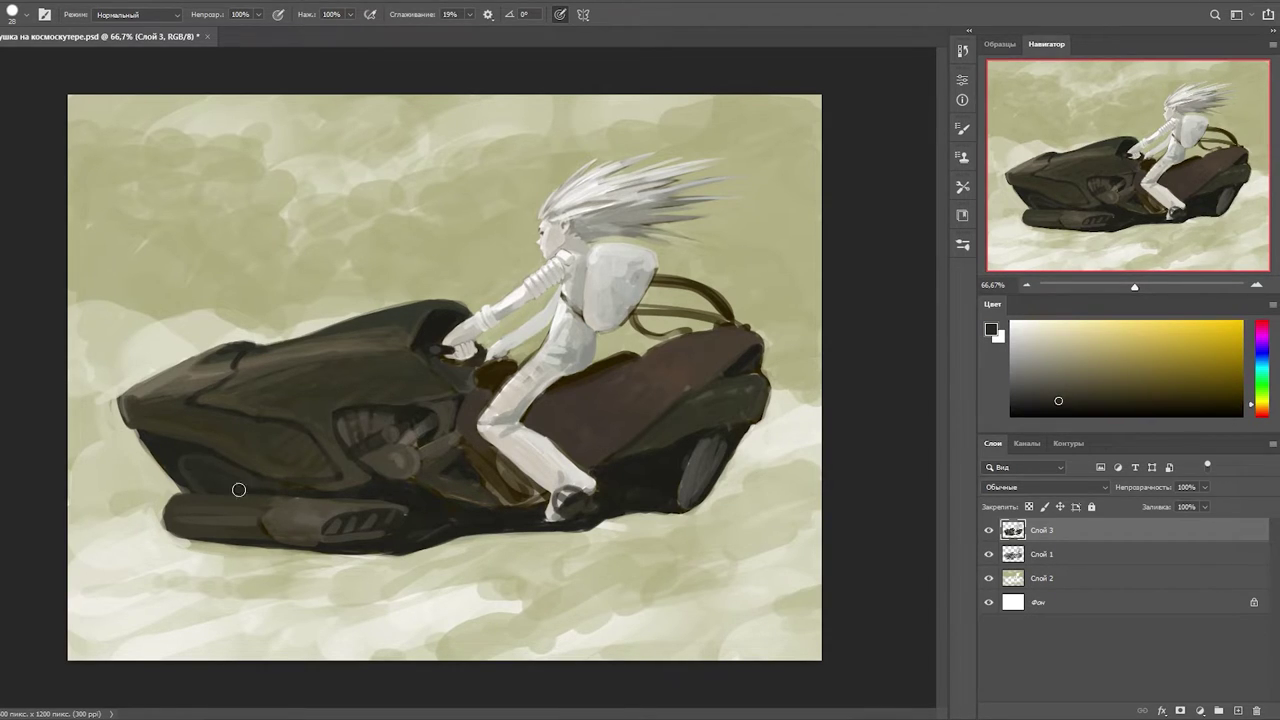
alt+click(241, 482)
alt+click(146, 412)
alt+click(126, 410)
alt+click(122, 397)
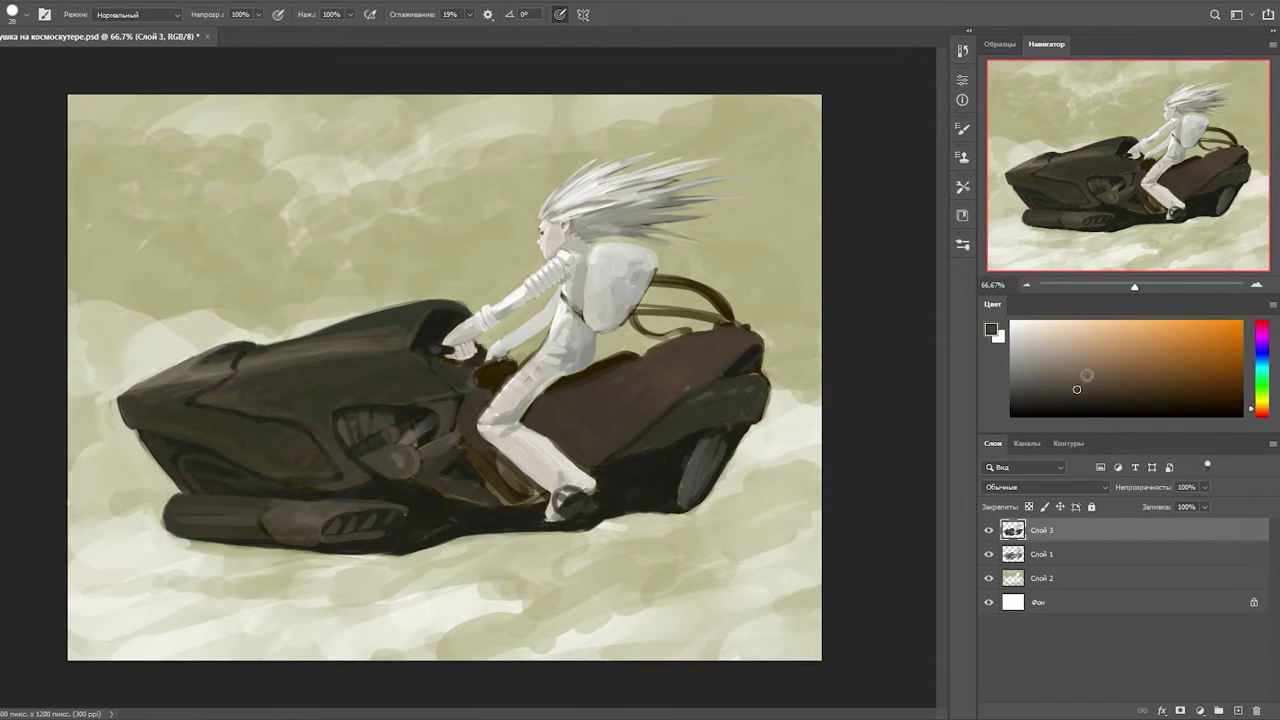
- Brush brown onto the rear of the seat and refine the rear fender and thruster with sampled tones
alt+click(716, 352)
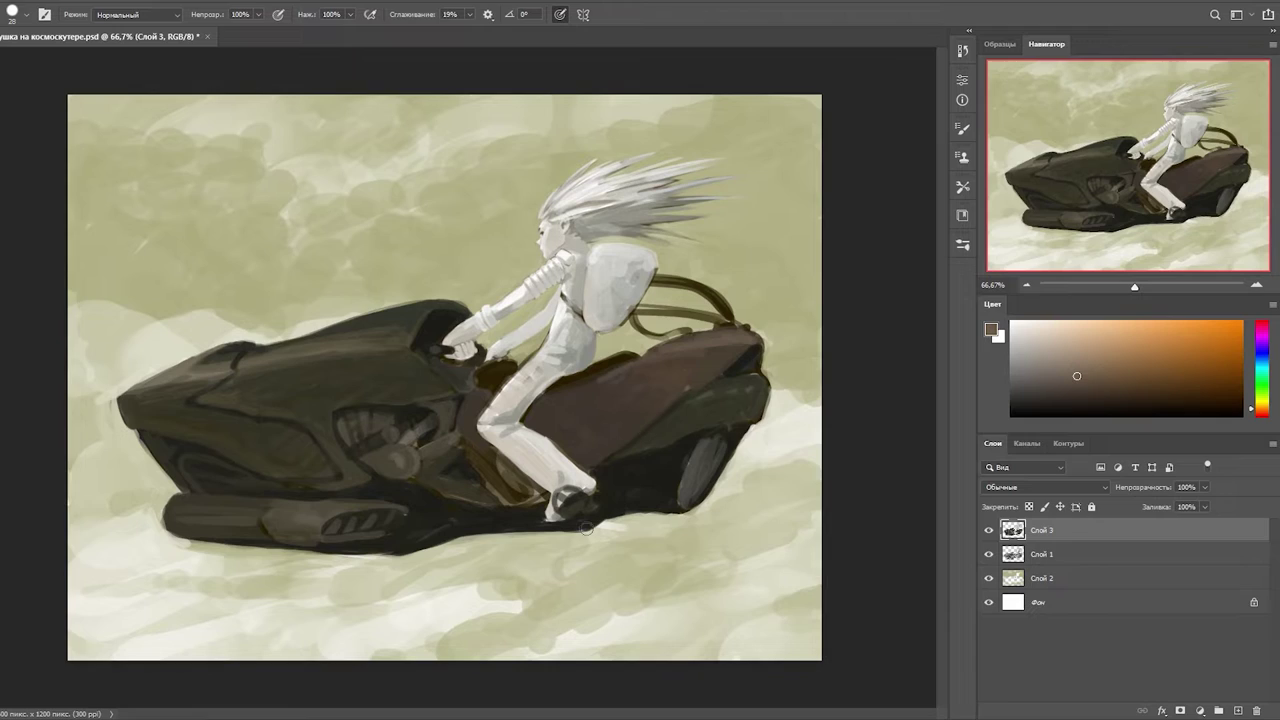
alt+click(708, 430)
alt+click(760, 430)
alt+click(740, 428)
alt+click(687, 460)
- Smooth the rider's torso, hip and striped thigh with sampled light greys and off-whites
alt+click(568, 300)
alt+click(572, 258)
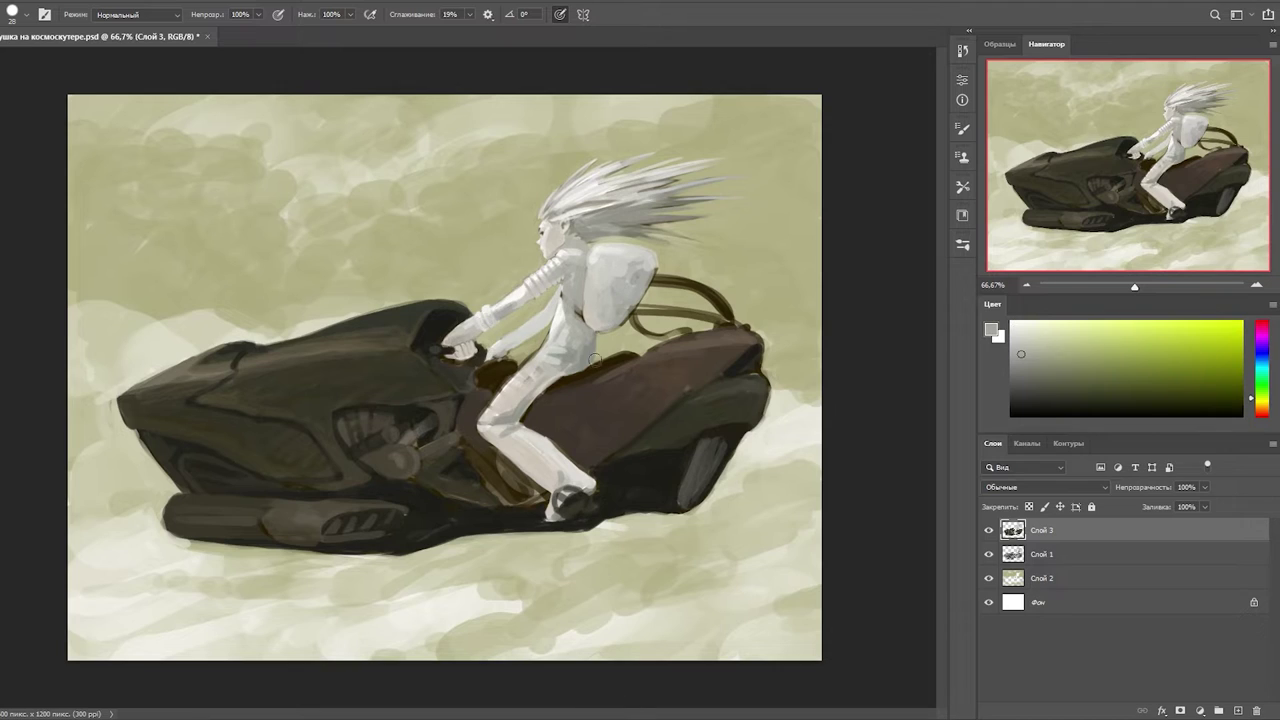
alt+click(483, 422)
alt+click(535, 363)
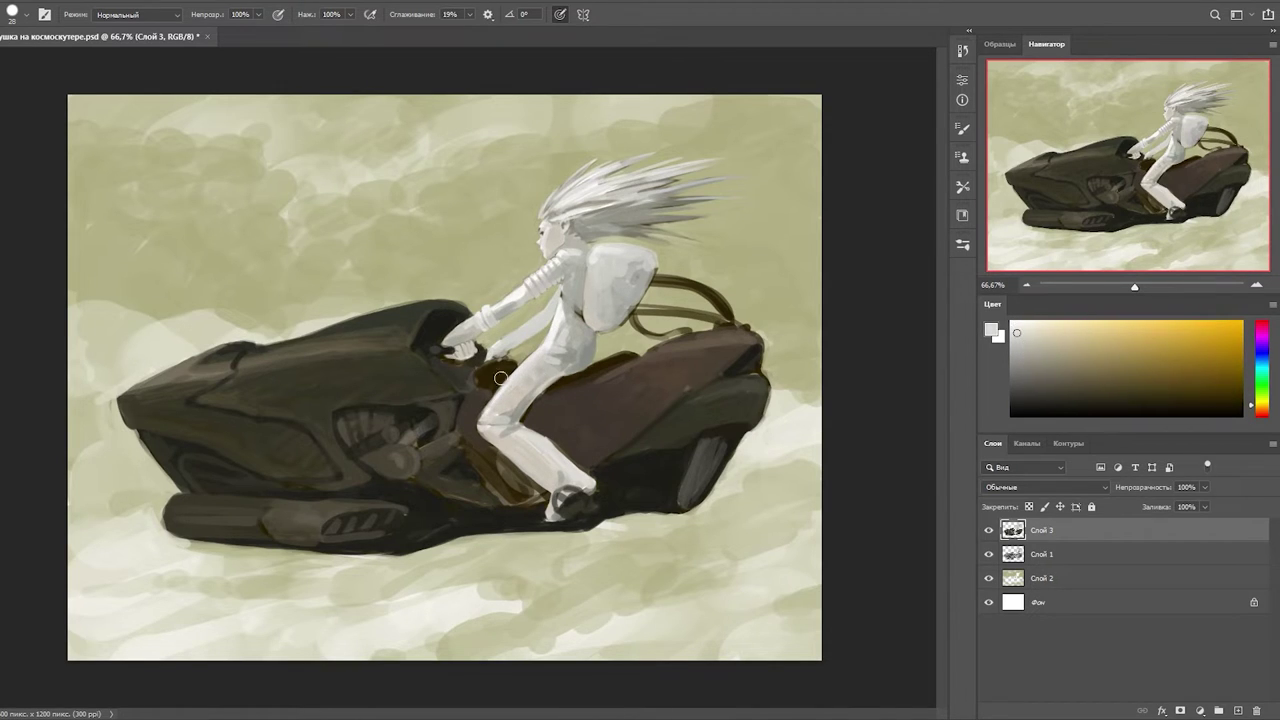
alt+click(574, 317)
alt+click(549, 254)
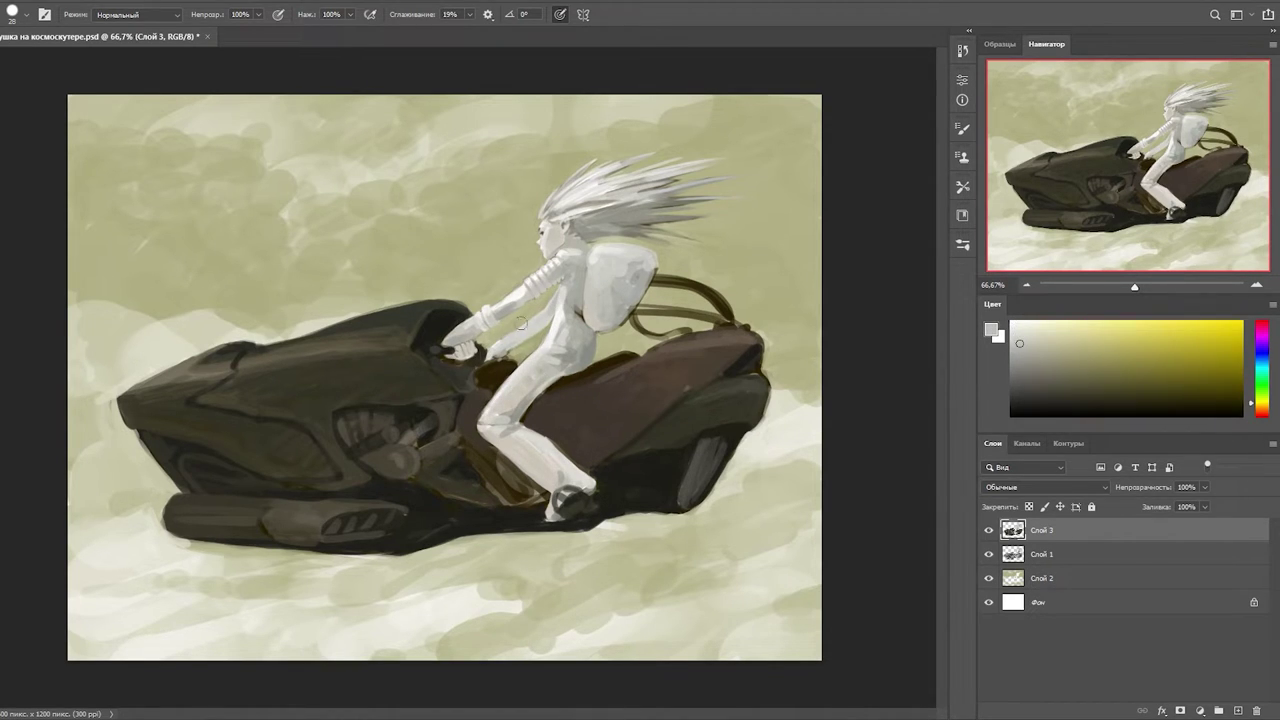
- Clean up the lower end of the far arm with sampled dark and background tones
alt+click(490, 357)
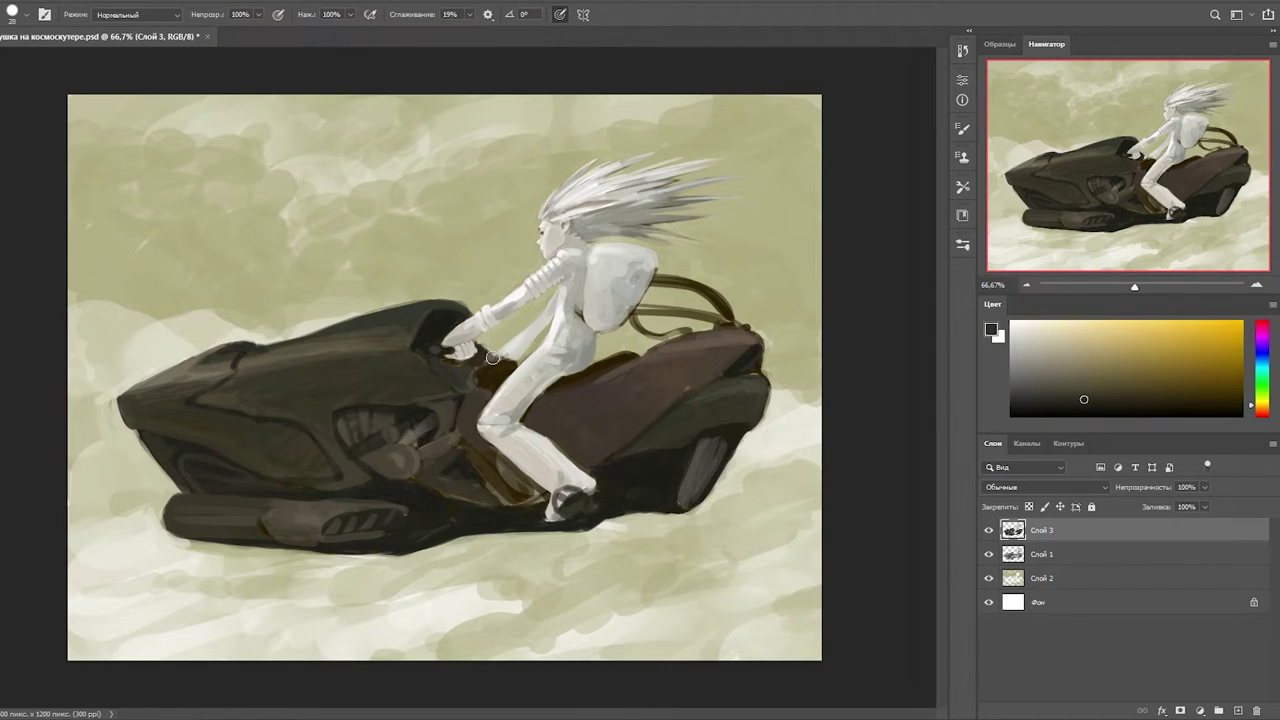
alt+click(510, 340)
- Cover the brown framework beneath the rider's leg with smooth dark brown body tones
alt+click(402, 363)
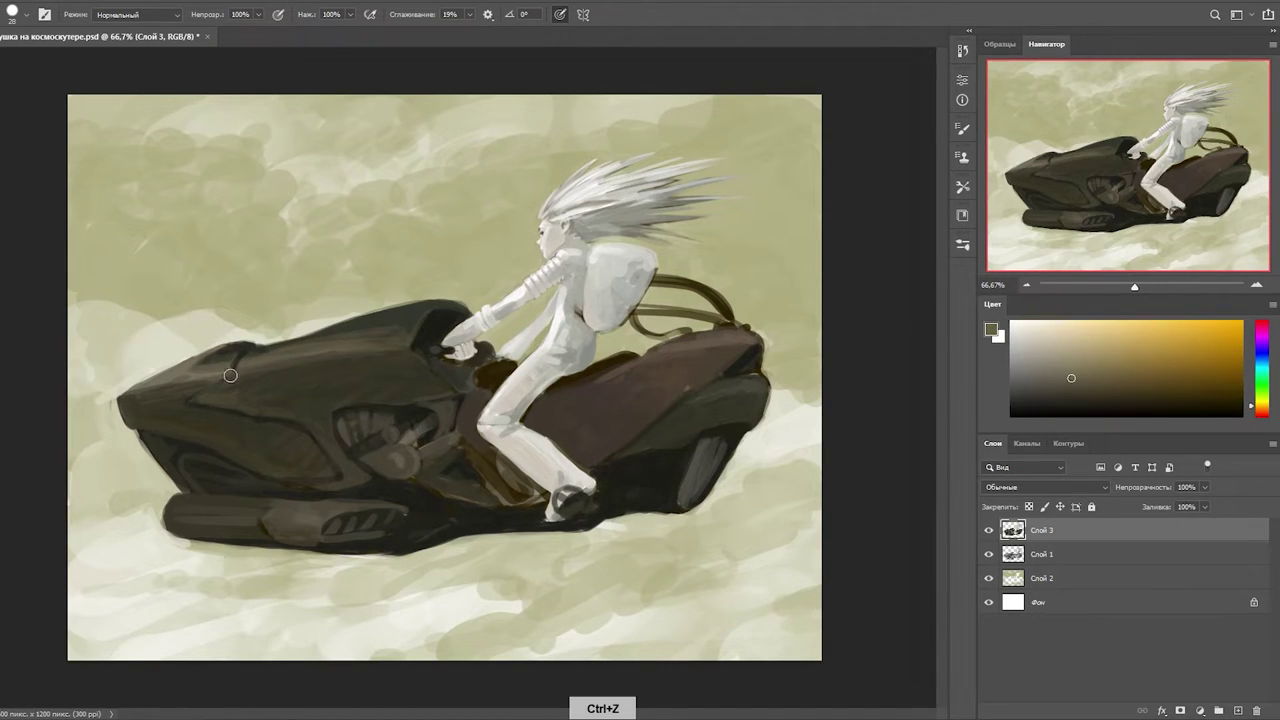
alt+click(463, 440)
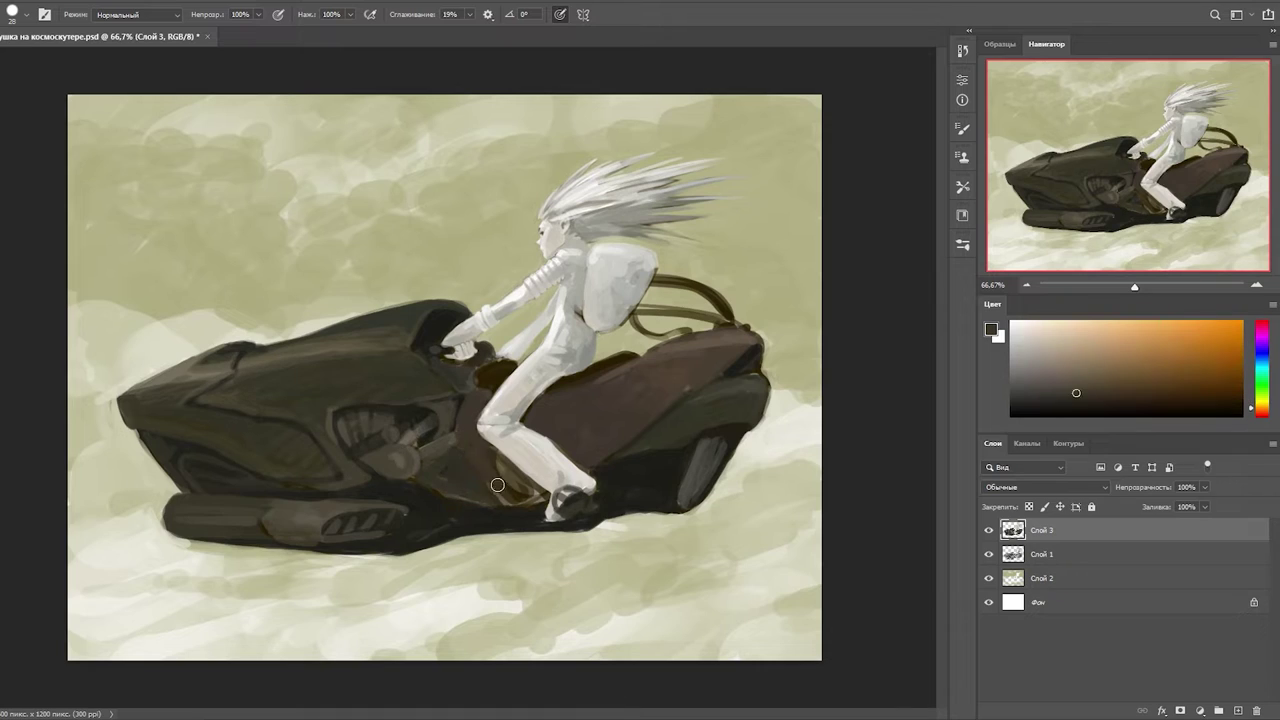
alt+click(530, 495)
alt+click(610, 465)
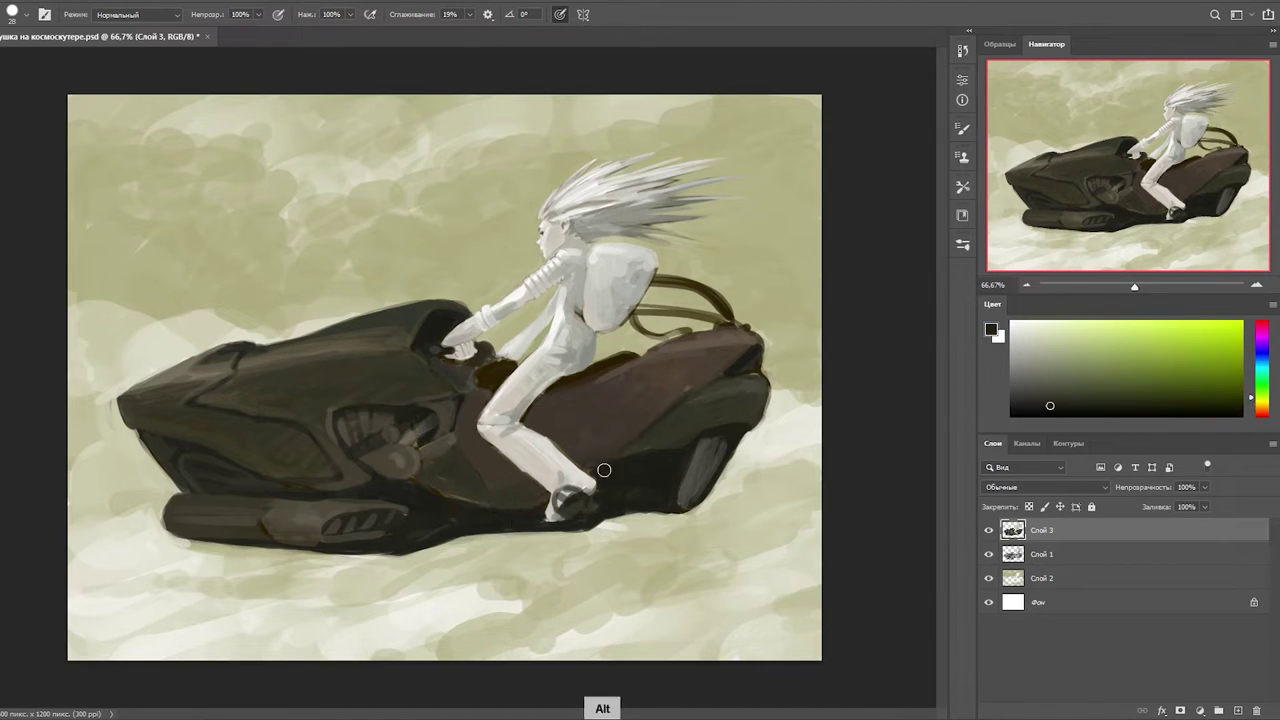
- Add grey detail to the rear thruster and cut blocky shapes into the underside ahead of it
alt+click(695, 450)
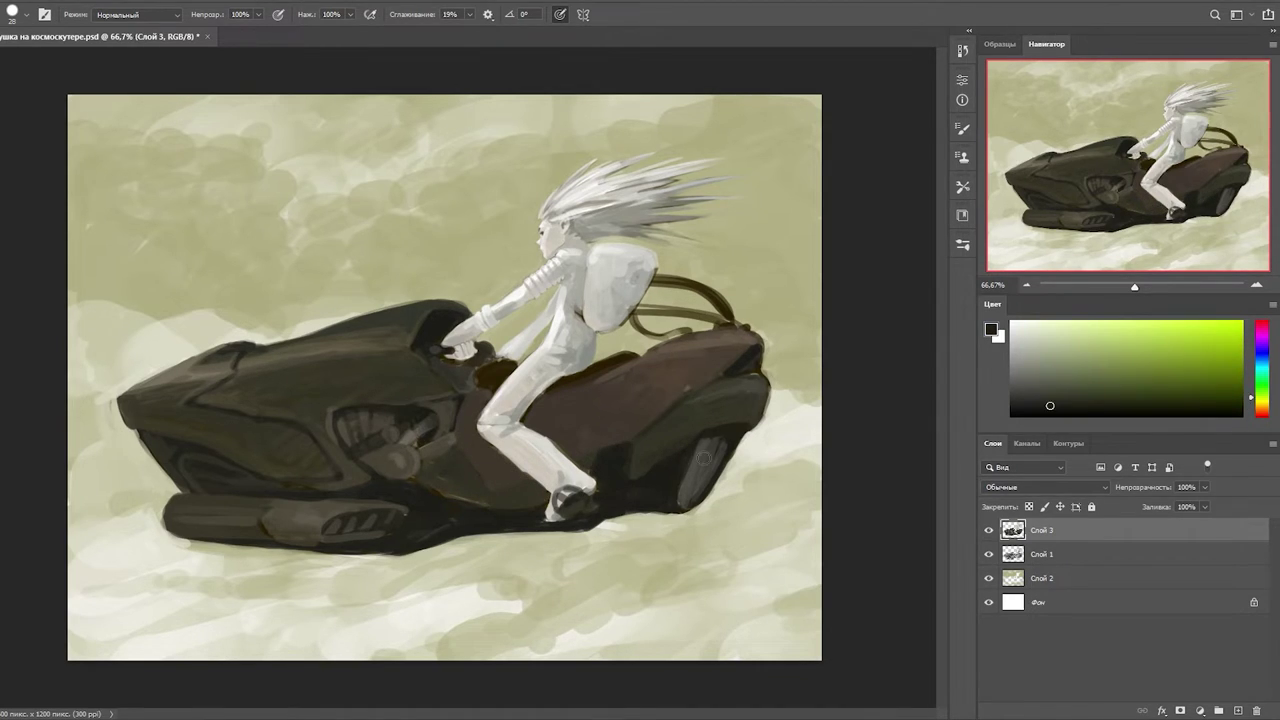
alt+click(650, 499)
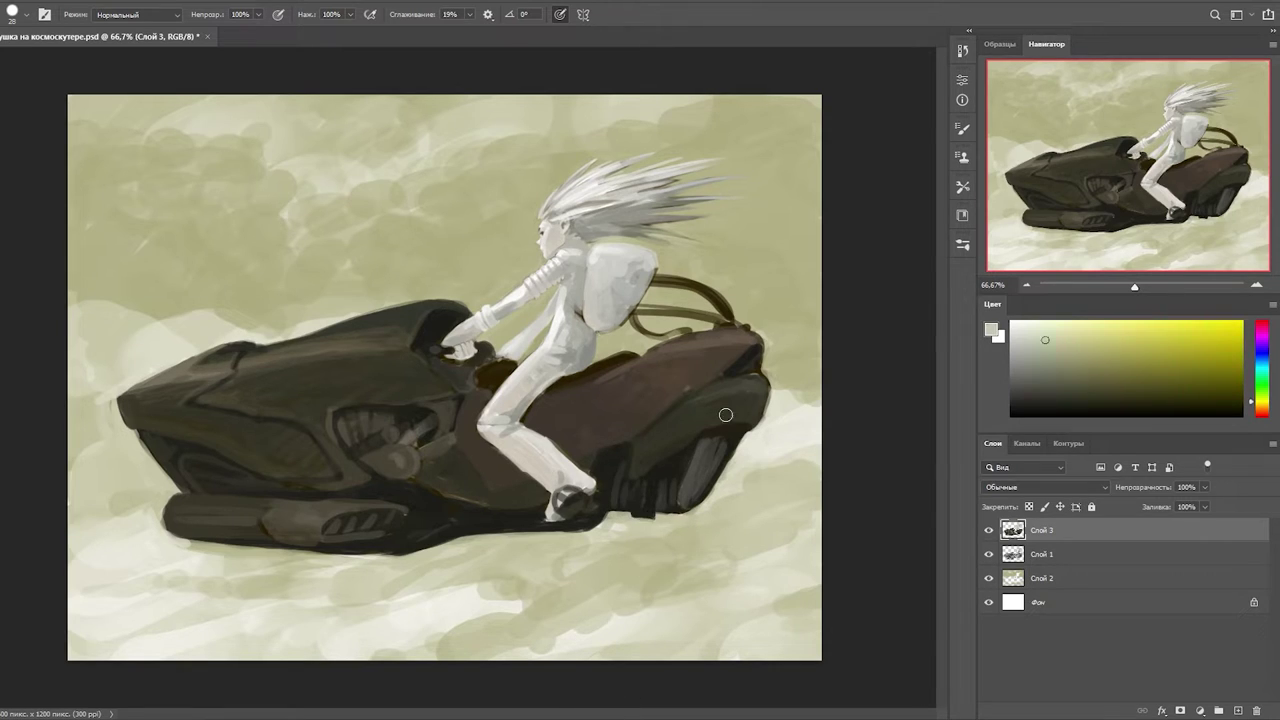
- Paint a dark seam across the brown seat behind the rider's thigh
alt+click(428, 360)
alt+click(609, 377)
alt+click(589, 413)
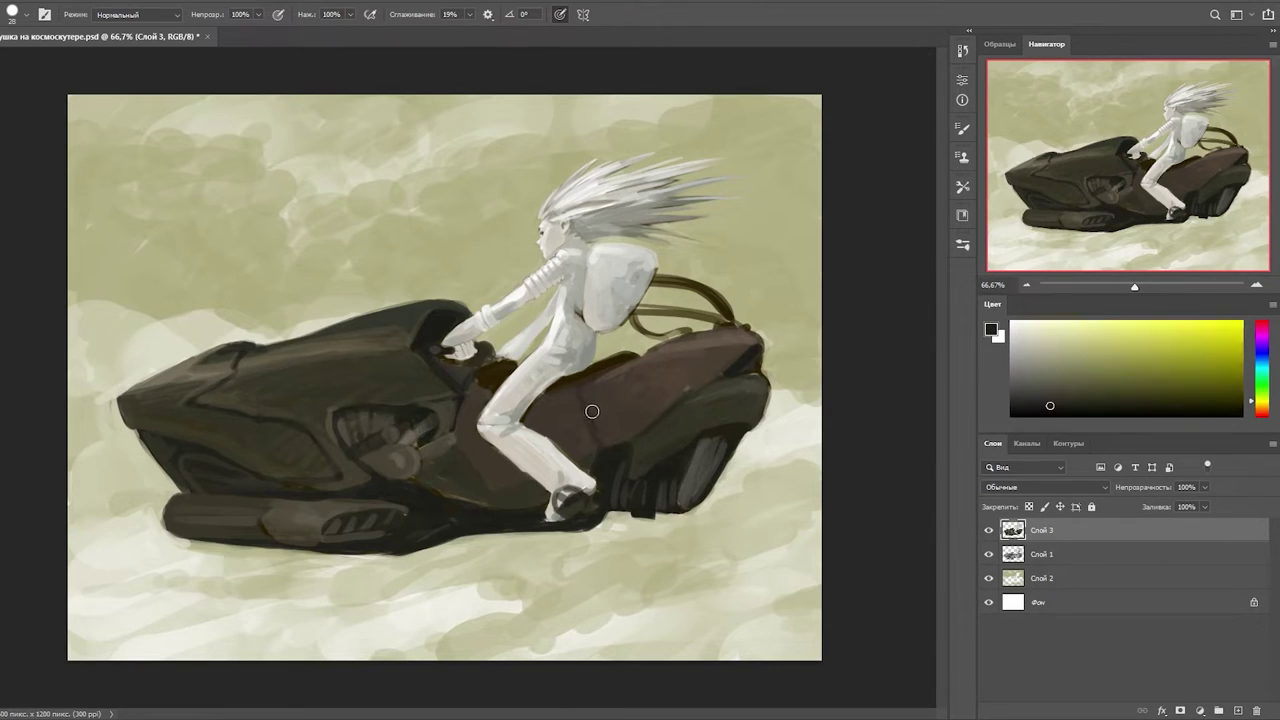
- Paint dark panel lines across the brown bodywork behind the rider's leg
alt+click(688, 381)
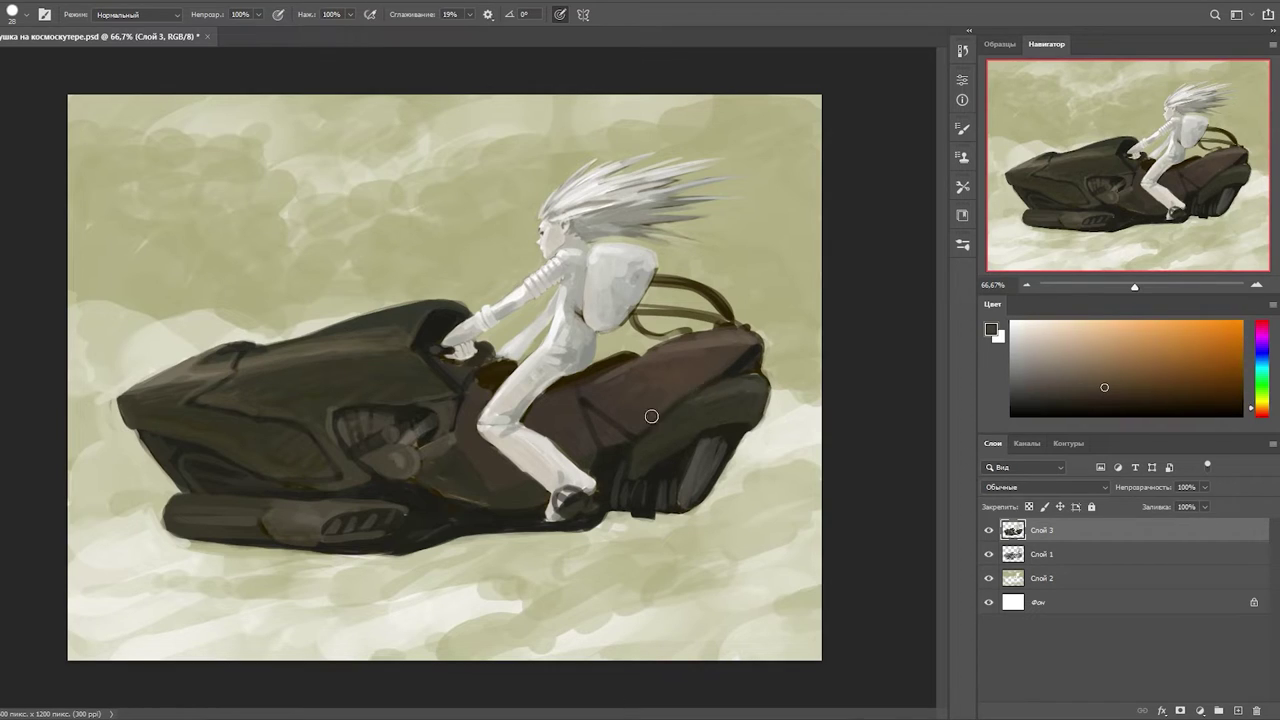
alt+click(498, 507)
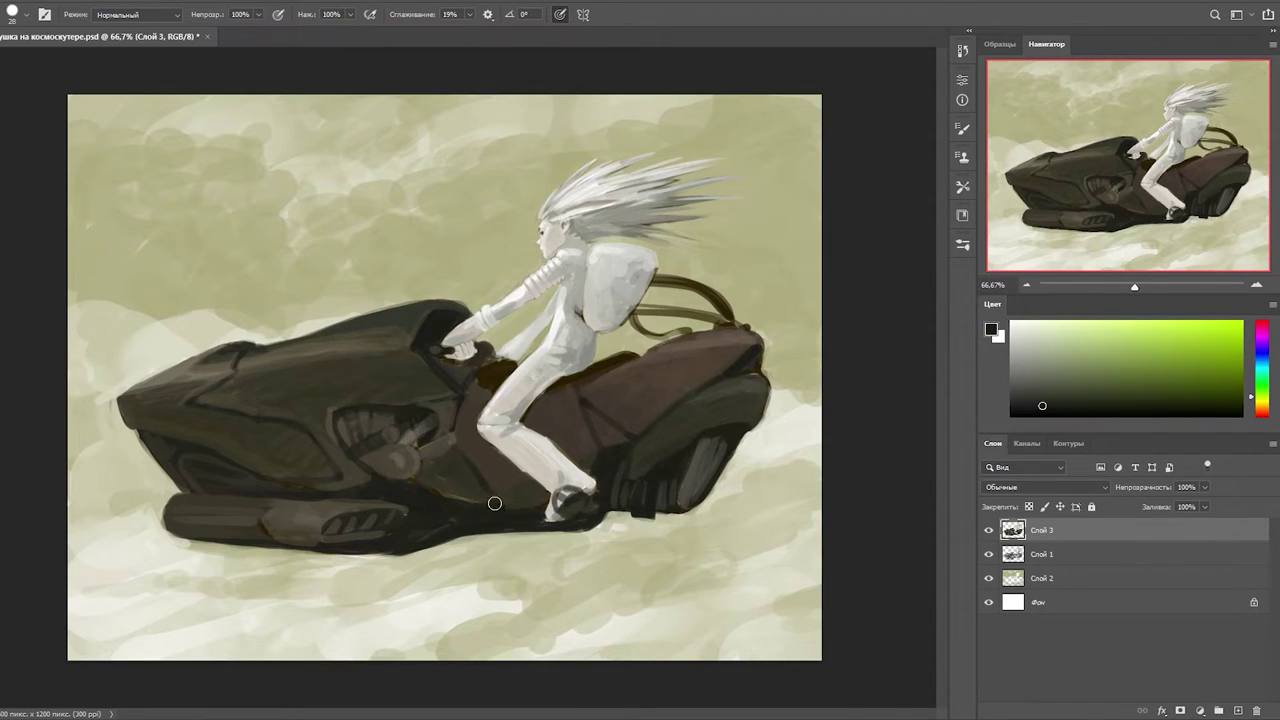
alt+click(570, 443)
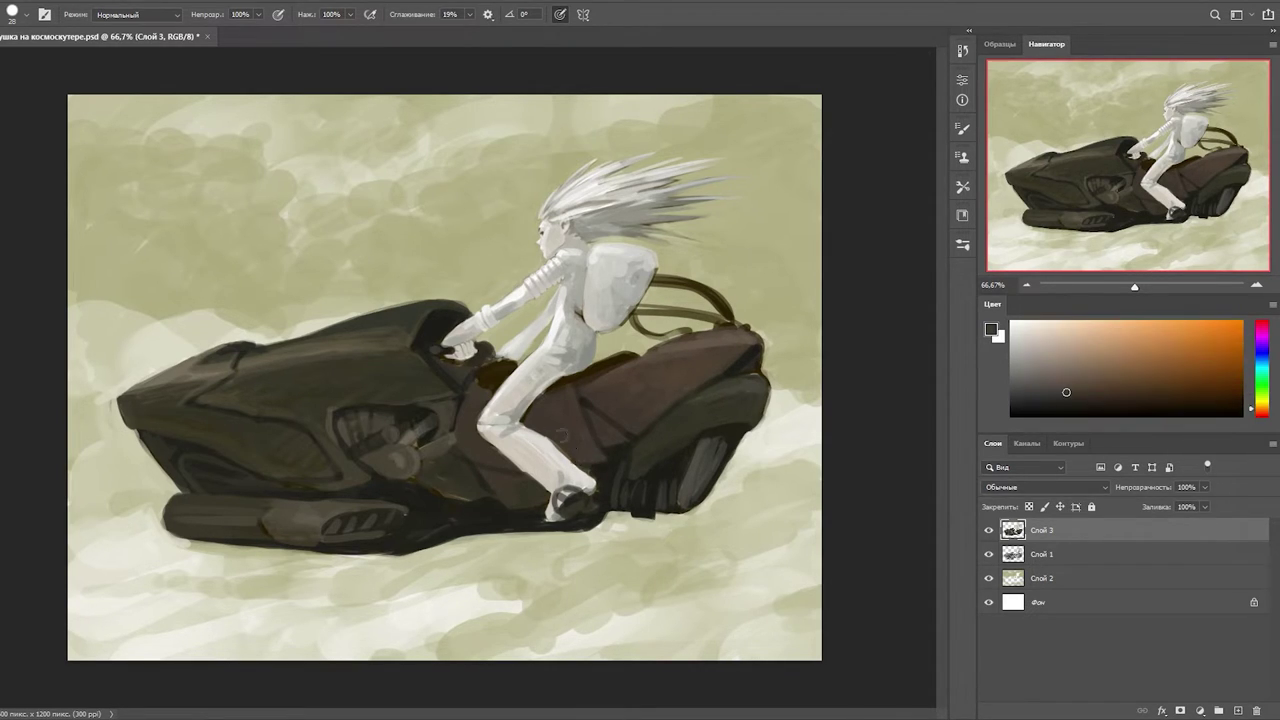
- Paint a bright red tail light at the rear tip of the brown bodywork and shape its dark surround
alt+click(711, 371)
alt+click(740, 349)
alt+click(730, 412)
alt+click(771, 449)
drag(742, 368, 765, 352)
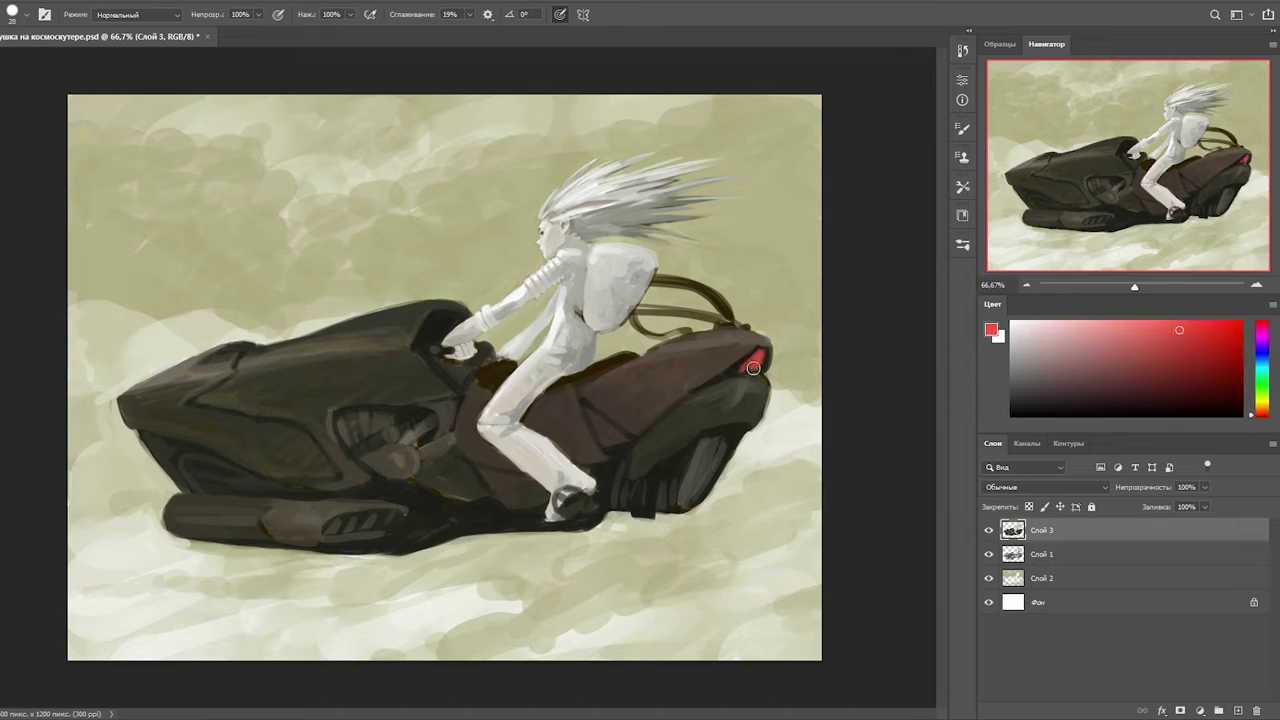
alt+click(729, 403)
key(ctrl+z)
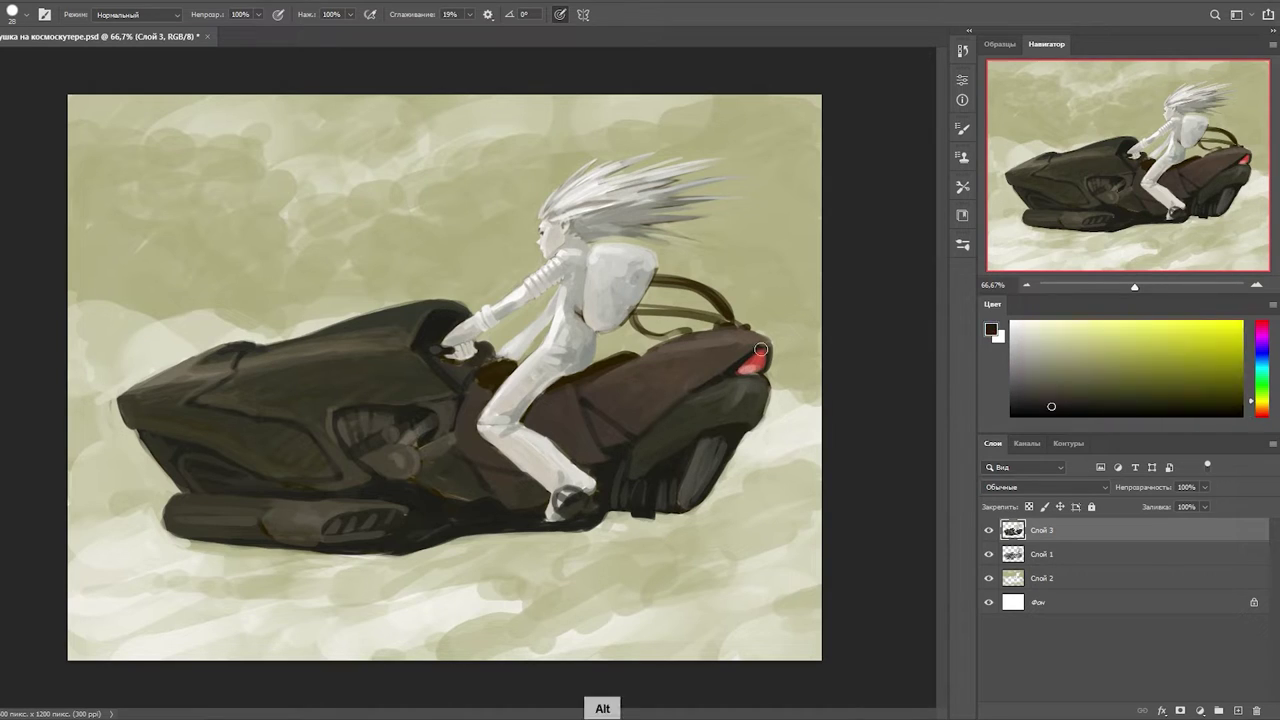
- Try teal glowing slats on the rear thruster and the front pod's vents, and undo them
alt+click(704, 448)
key(ctrl+z)
drag(1074, 377, 1140, 342)
drag(688, 495, 712, 444)
drag(330, 532, 390, 510)
alt+click(710, 424)
drag(700, 498, 720, 446)
alt+click(365, 526)
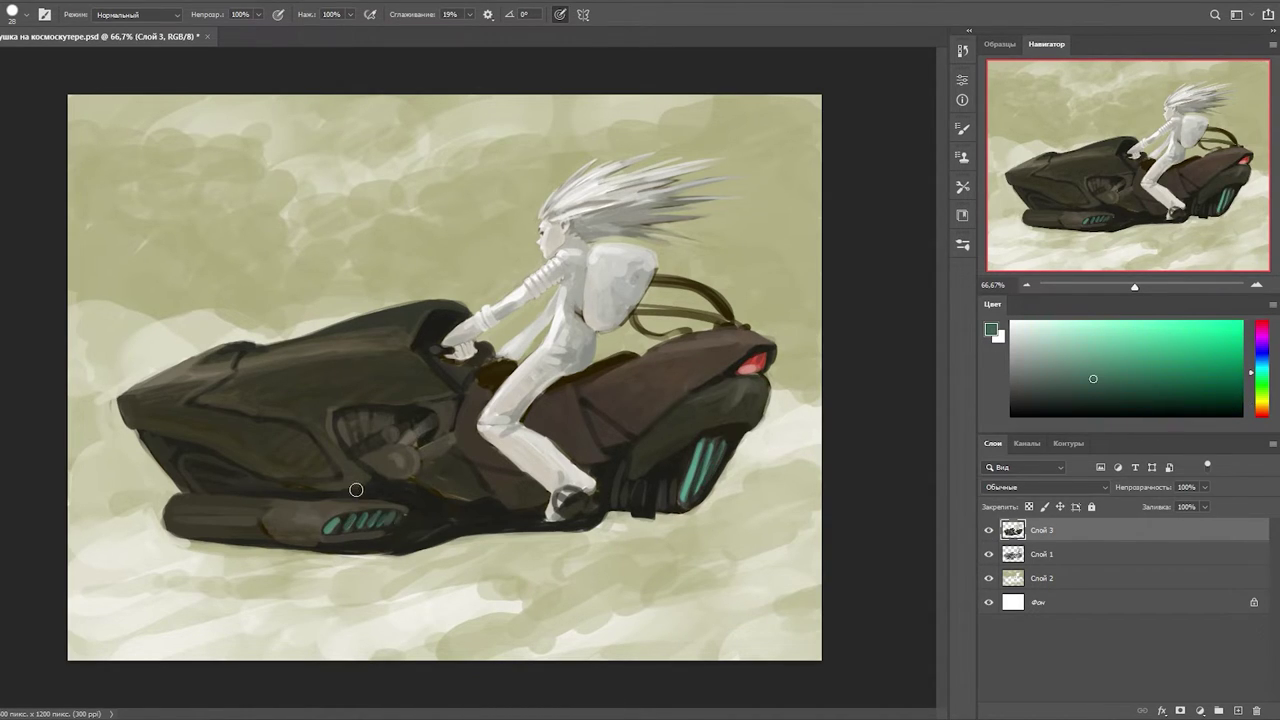
key(ctrl+z)
key(ctrl+z)
key(ctrl+z)
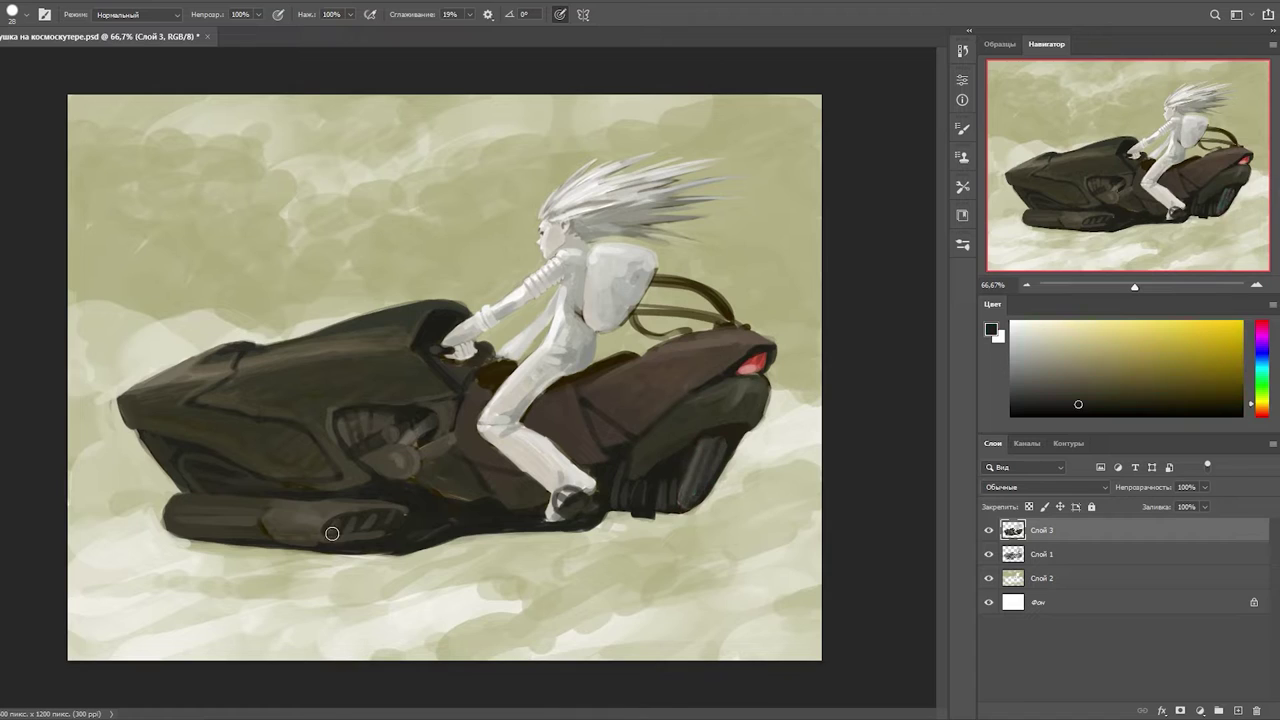
- Tidy the dark underside ahead of the rear thruster and add brown accents to the backpack and the seat's lower edge
alt+click(645, 505)
alt+click(634, 495)
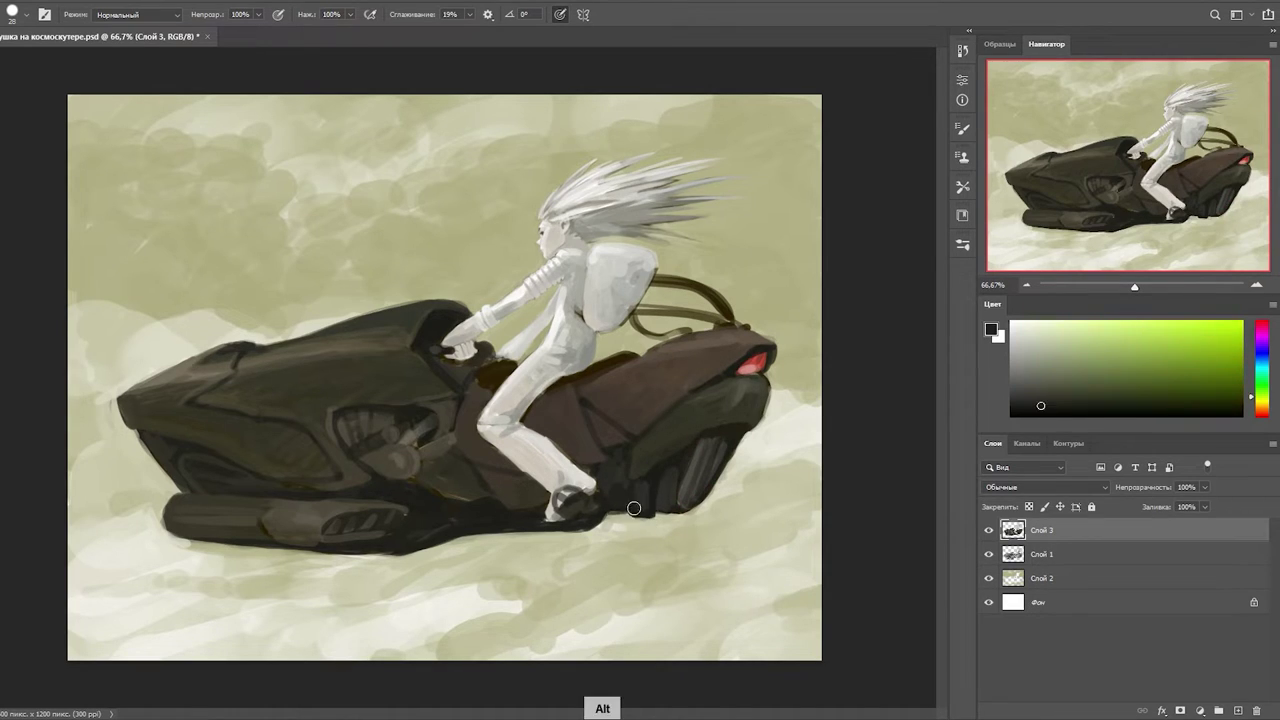
alt+click(680, 520)
alt+click(738, 453)
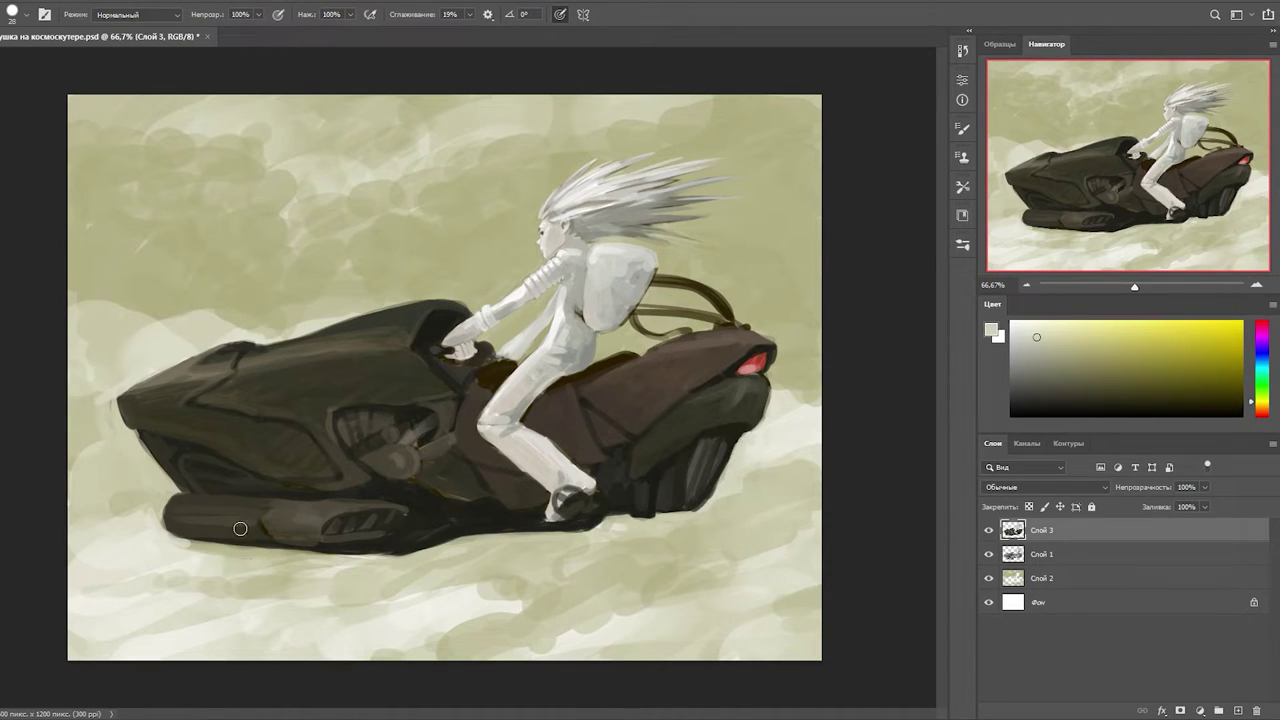
alt+click(565, 369)
alt+click(607, 427)
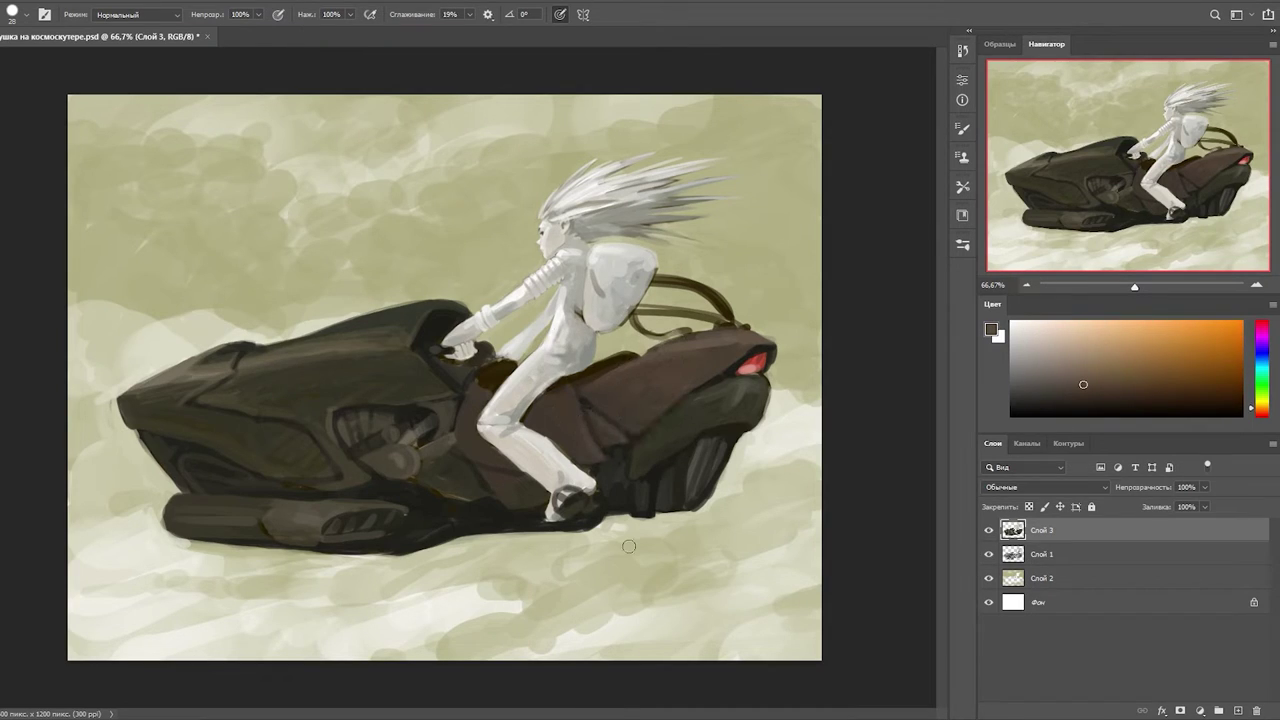
- Paint two curved grey pipes running forward from the engine opening across the hull side
alt+click(457, 450)
alt+click(304, 440)
mouse_move(360, 443)
mouse_down()
mouse_move(300, 440)
mouse_move(299, 457)
mouse_up()
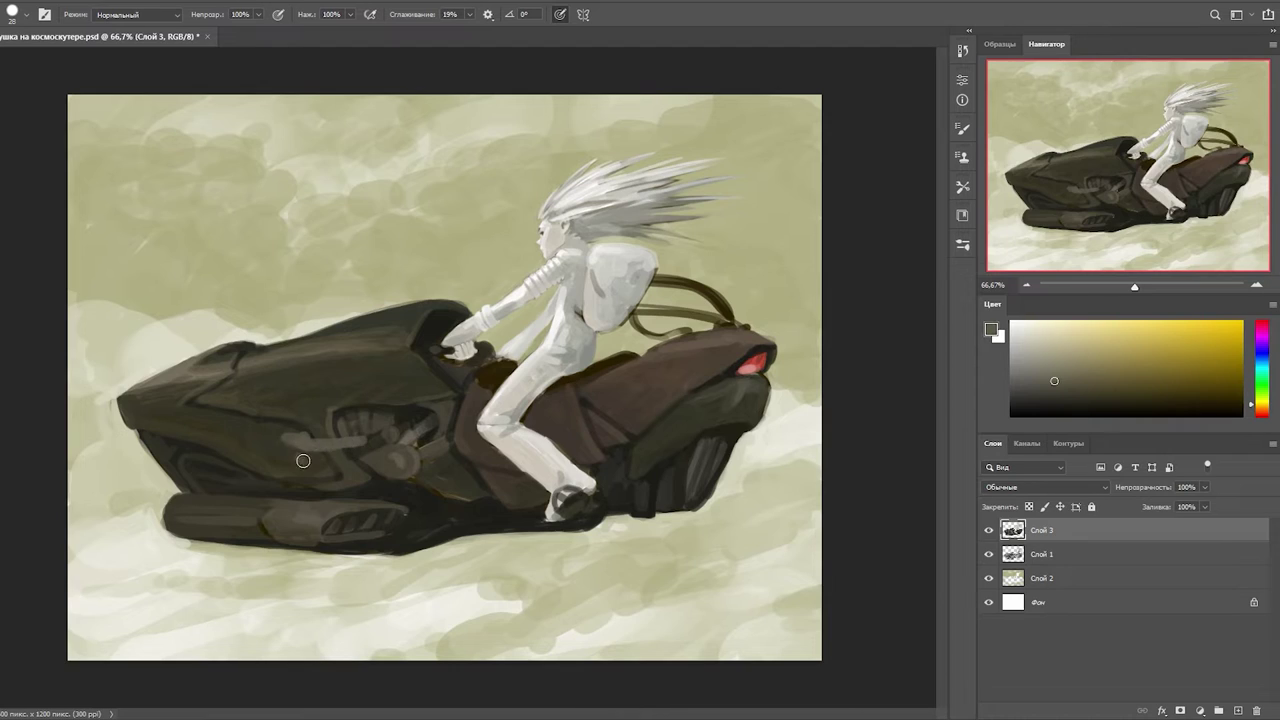
alt+click(371, 409)
drag(371, 409, 330, 466)
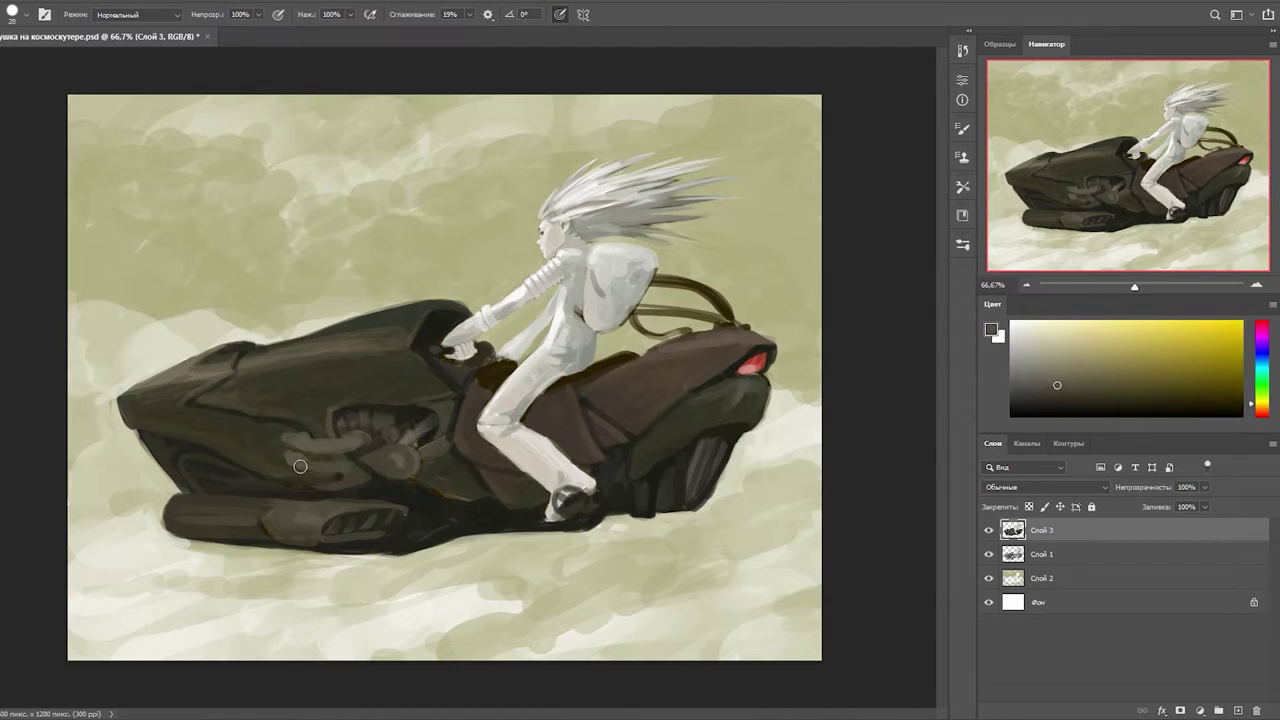
alt+click(289, 464)
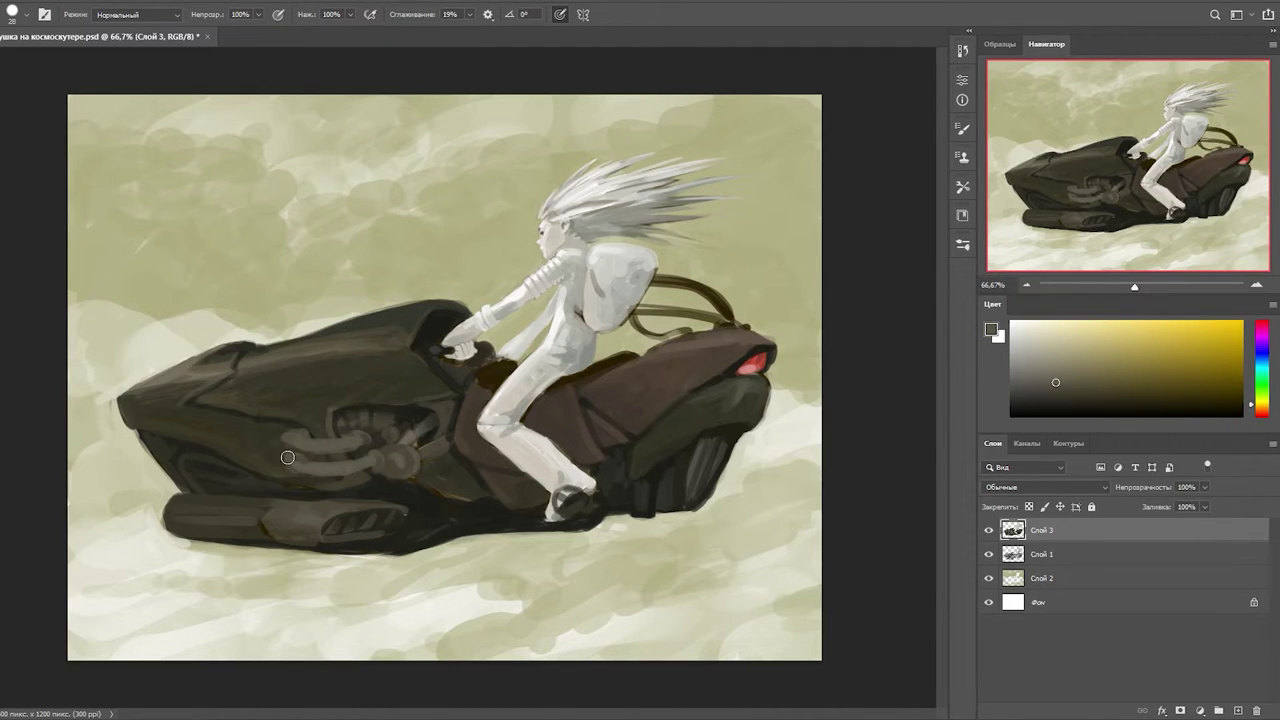
- Separate and contour the engine pipes with sampled grey and dark green tones
alt+click(375, 428)
drag(370, 430, 350, 436)
alt+click(388, 456)
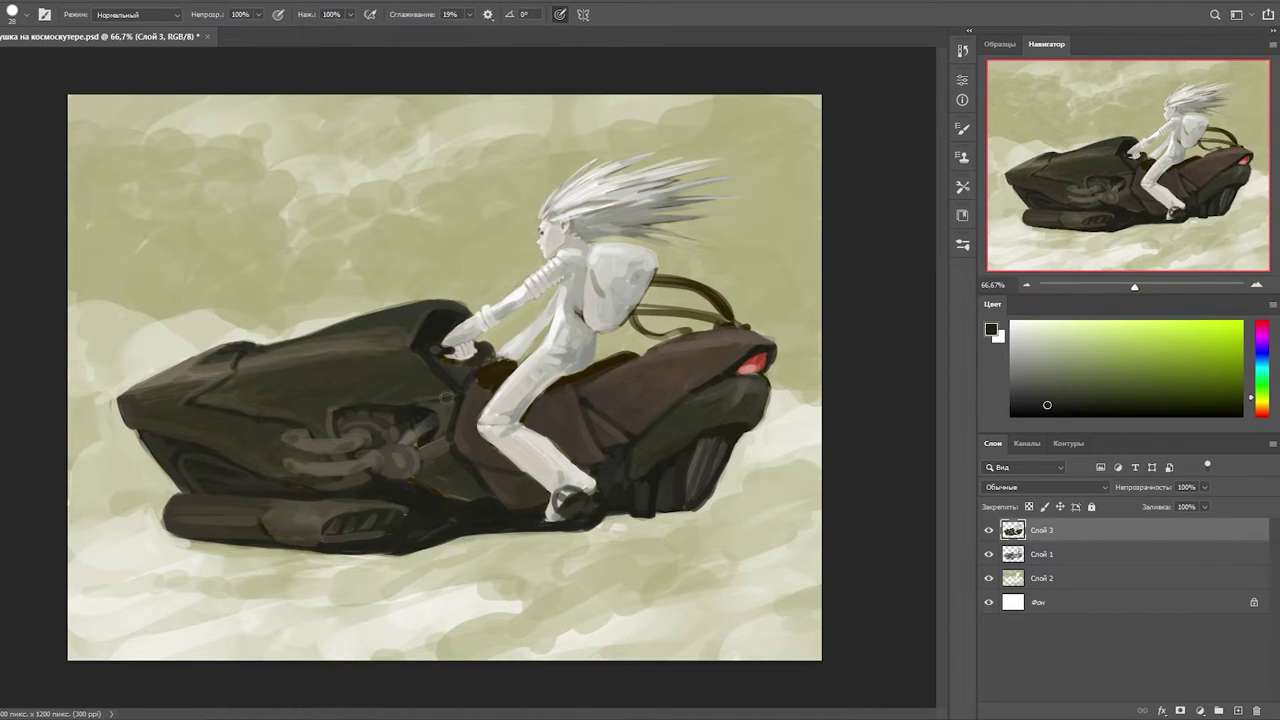
alt+click(316, 481)
alt+click(341, 460)
- Shape a slanted cylinder at the back of the engine opening, with dark gaps and grey highlights around it
alt+click(399, 427)
alt+click(409, 435)
alt+click(422, 421)
alt+click(438, 413)
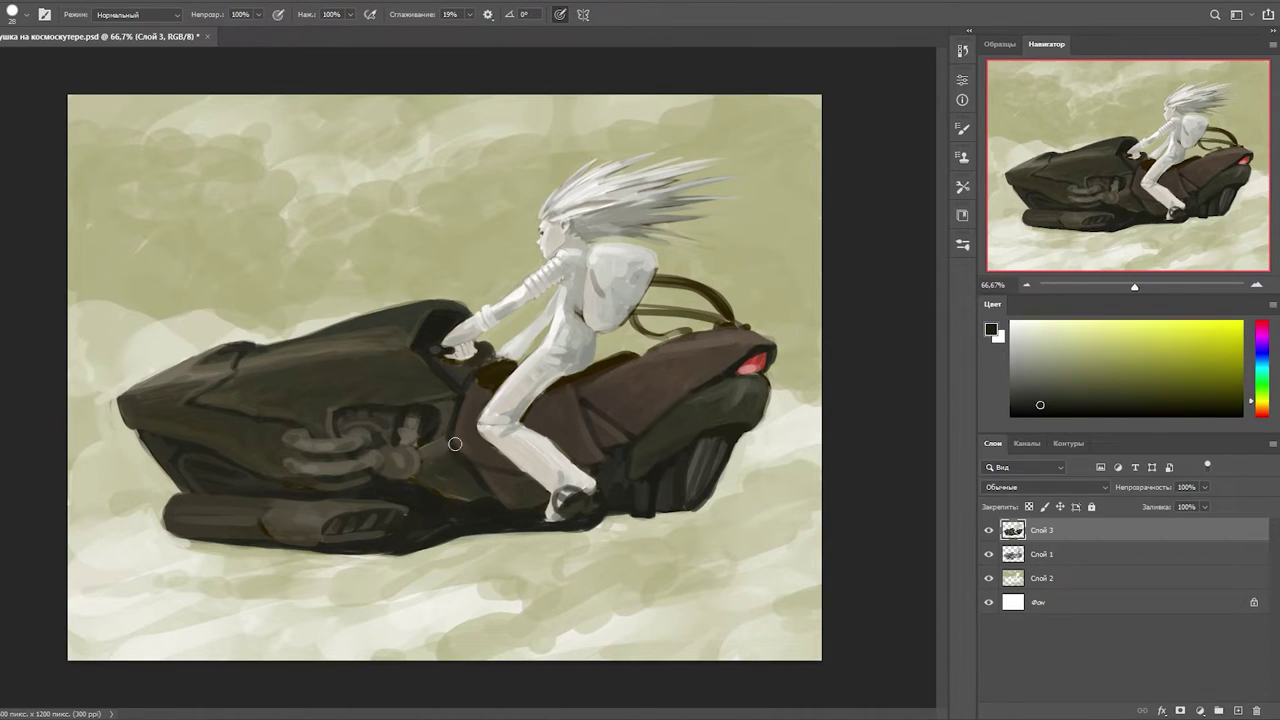
alt+click(442, 424)
alt+click(427, 414)
alt+click(410, 418)
alt+click(401, 417)
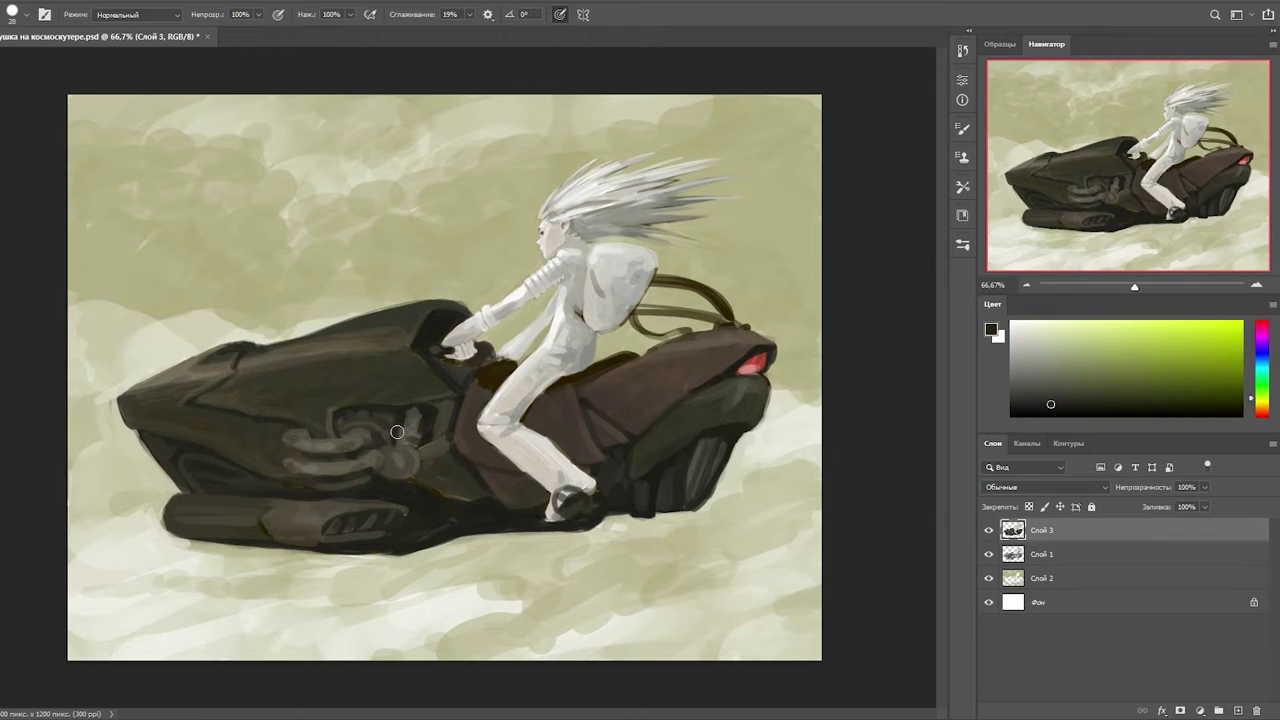
alt+click(410, 409)
alt+click(422, 424)
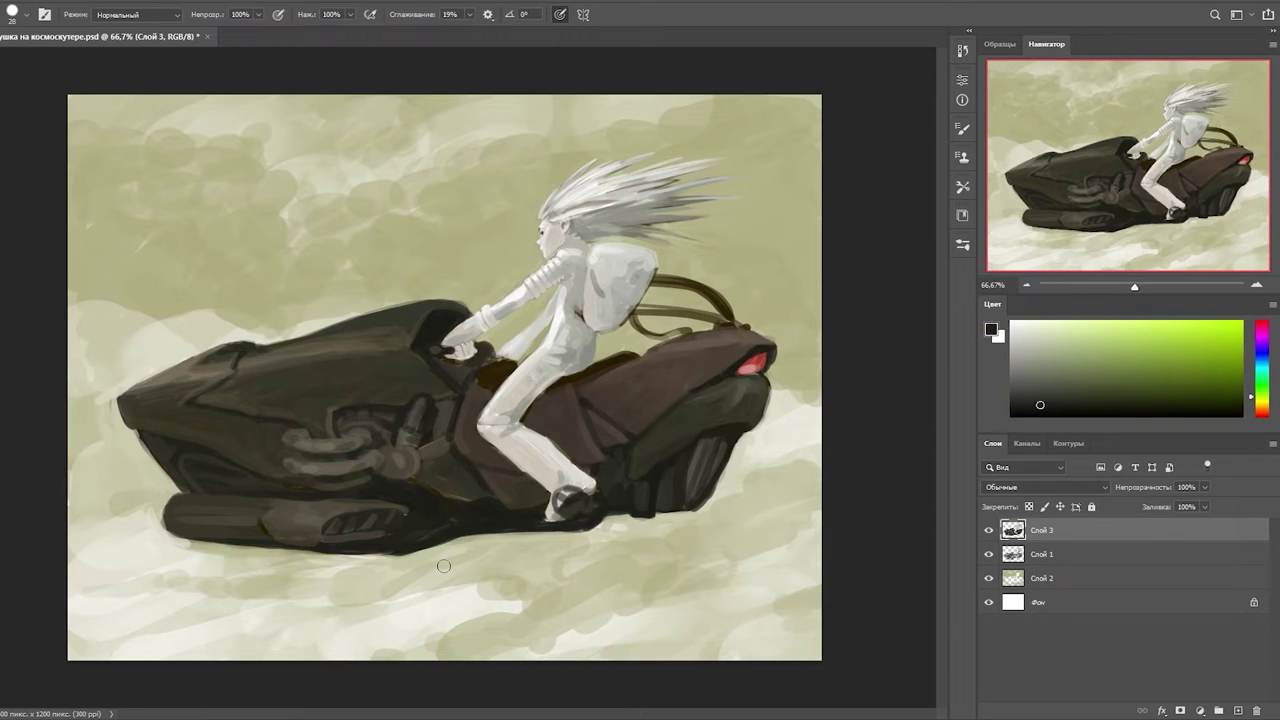
- Define the round pipe joint and the shadows beneath the engine, and refine the brown panel ahead of the rider's knee
alt+click(392, 494)
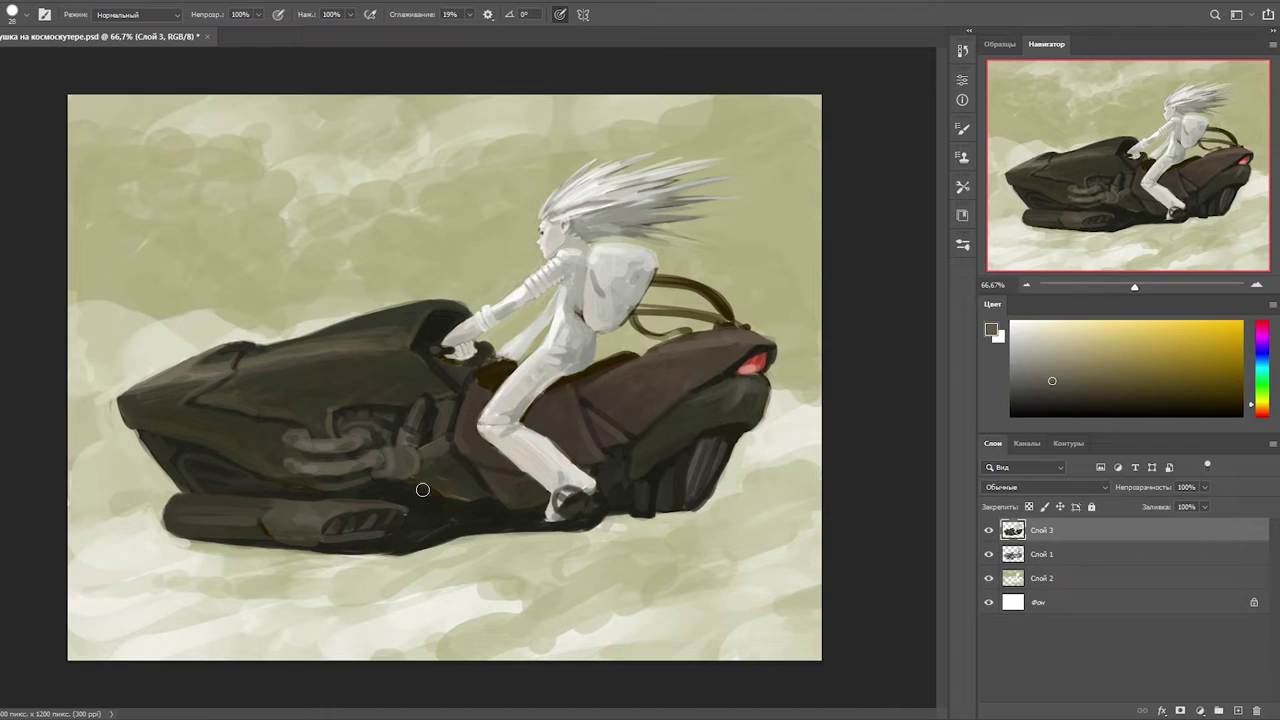
alt+click(402, 470)
alt+click(350, 487)
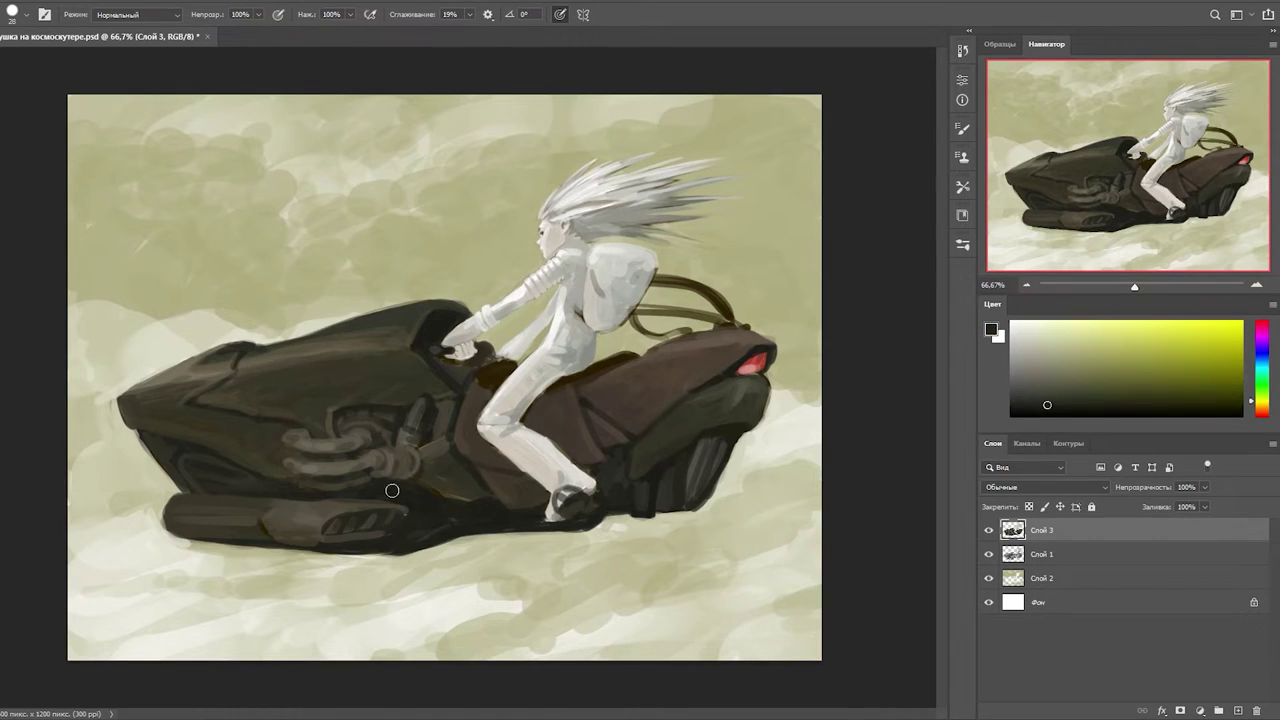
alt+click(500, 402)
- Paint grey fabric folds along the thigh and shin of the rider's white suit and touch up the boot area
alt+click(535, 376)
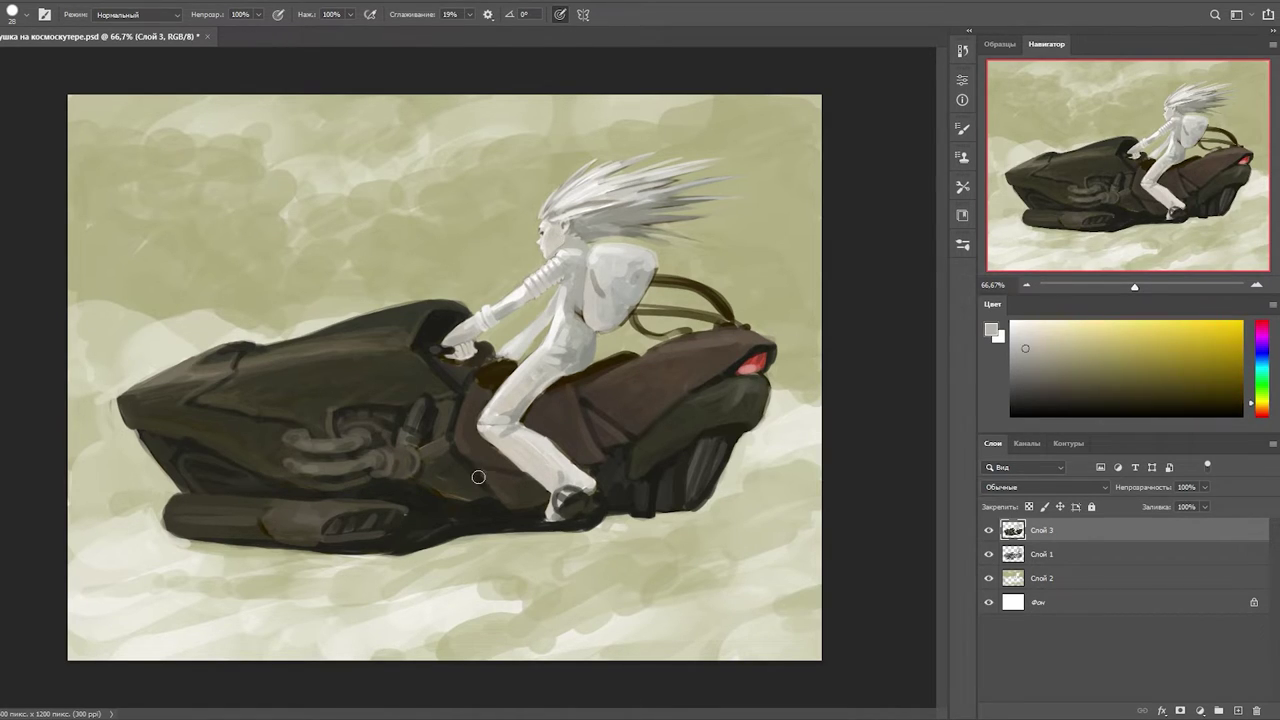
alt+click(525, 400)
alt+click(539, 365)
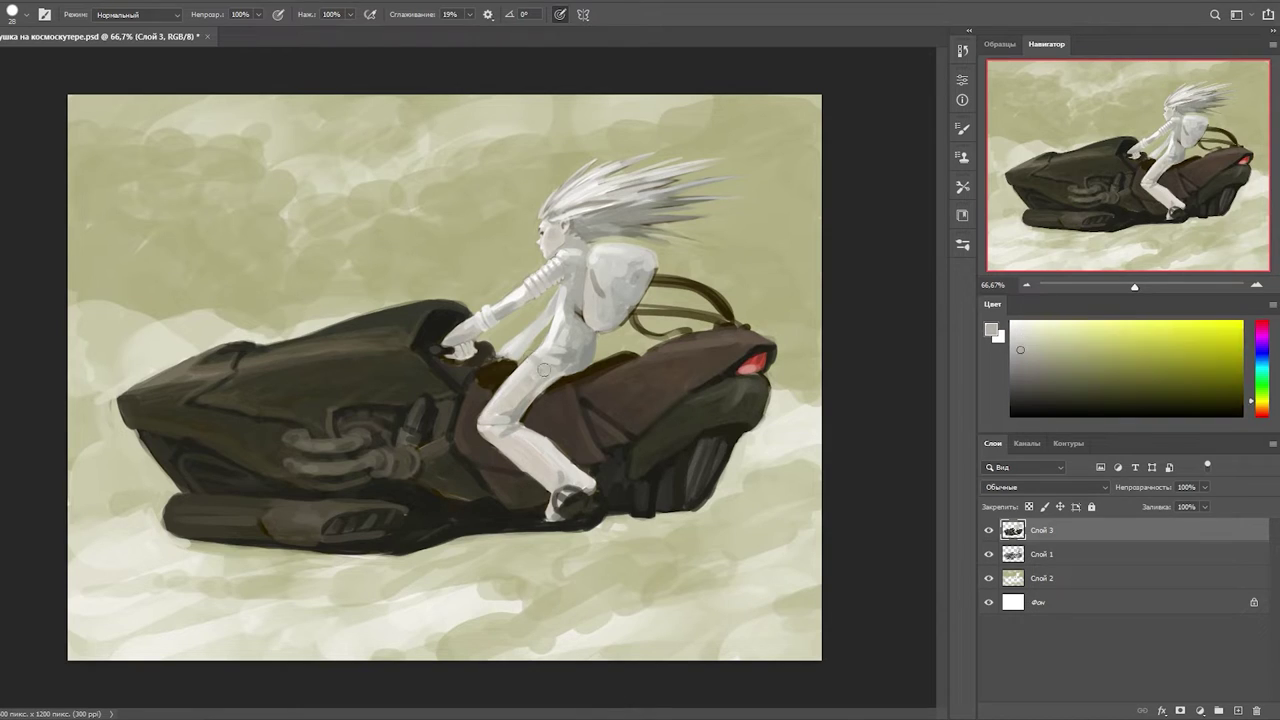
mouse_move(517, 385)
mouse_down()
mouse_move(513, 425)
mouse_move(551, 372)
mouse_move(500, 405)
mouse_up()
alt+click(528, 378)
alt+click(527, 390)
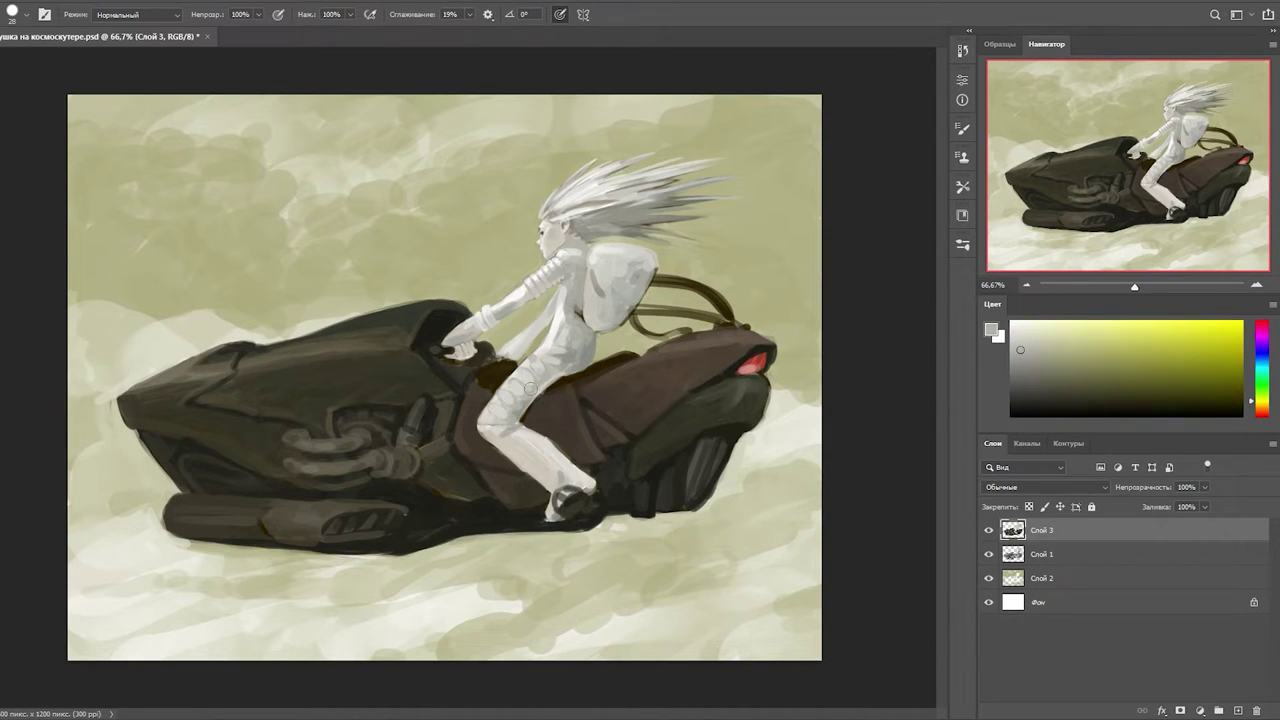
drag(511, 452, 565, 478)
alt+click(597, 496)
alt+click(597, 496)
key(ctrl+z)
key(ctrl+z)
key(ctrl+z)
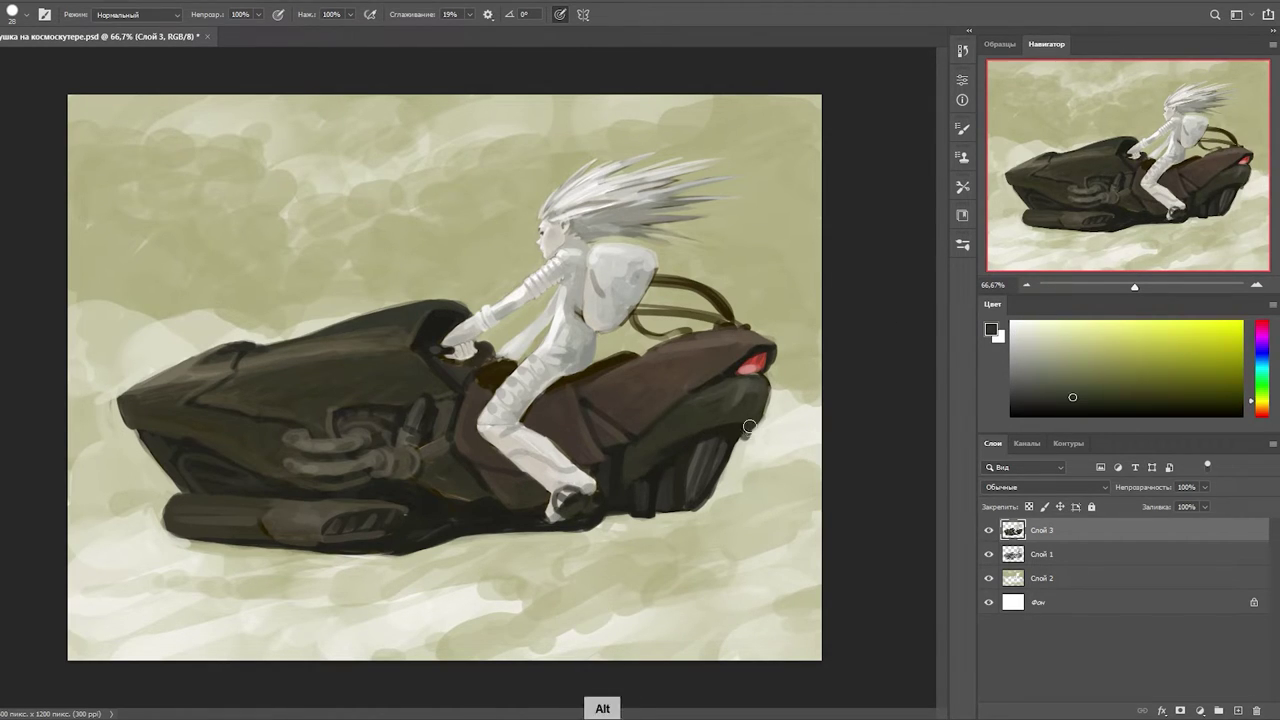
- Carve a dark recess around the front ends of the engine pipes and shade the pipes for volume
alt+click(316, 440)
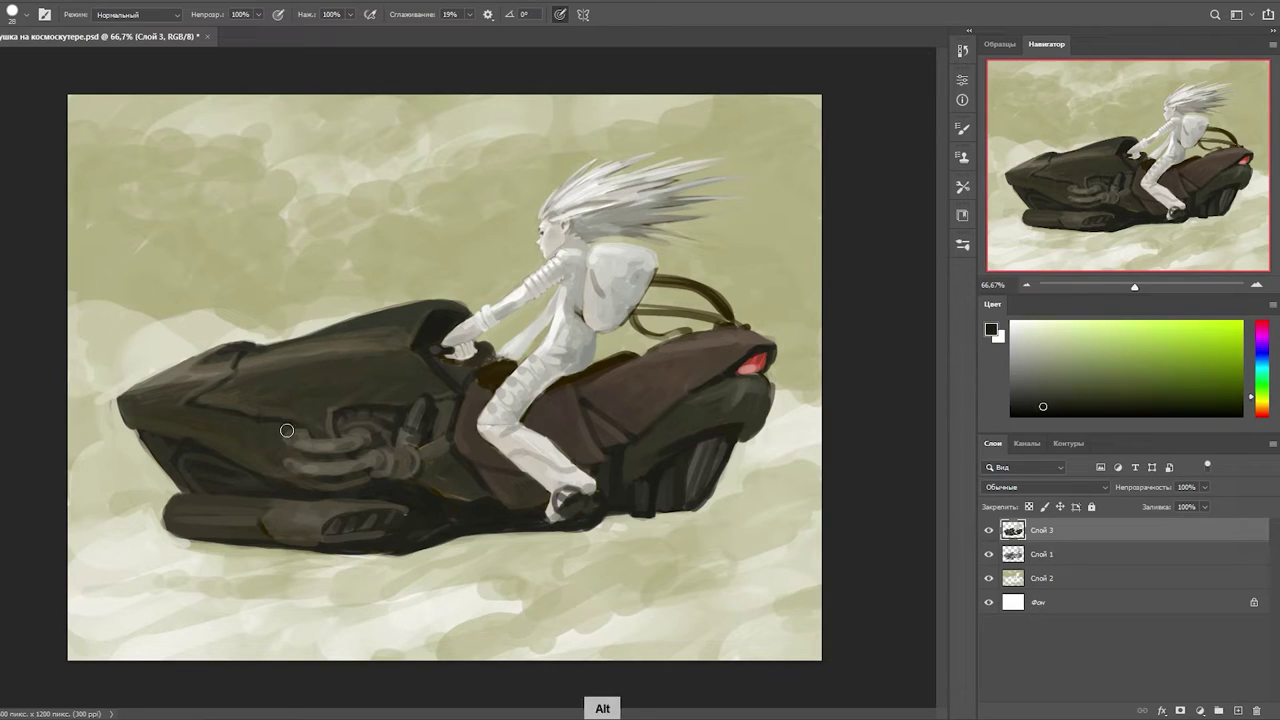
alt+click(289, 462)
alt+click(285, 460)
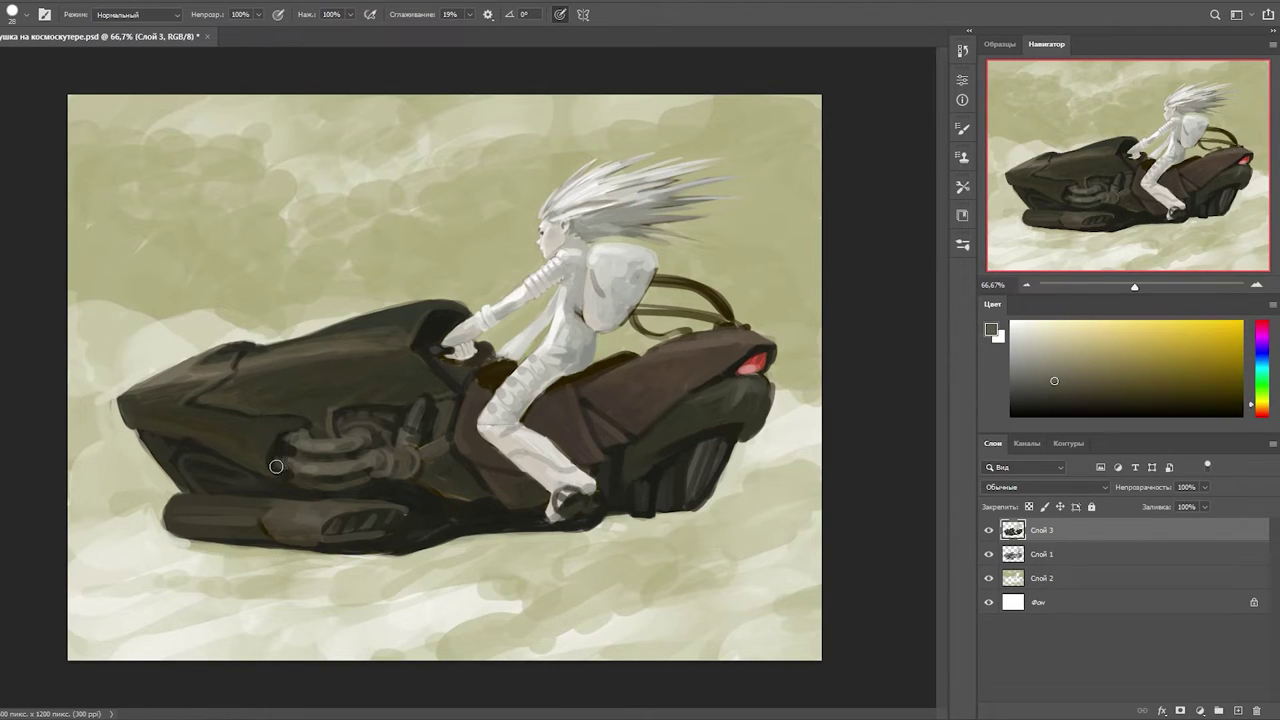
alt+click(290, 438)
alt+click(308, 478)
alt+click(308, 478)
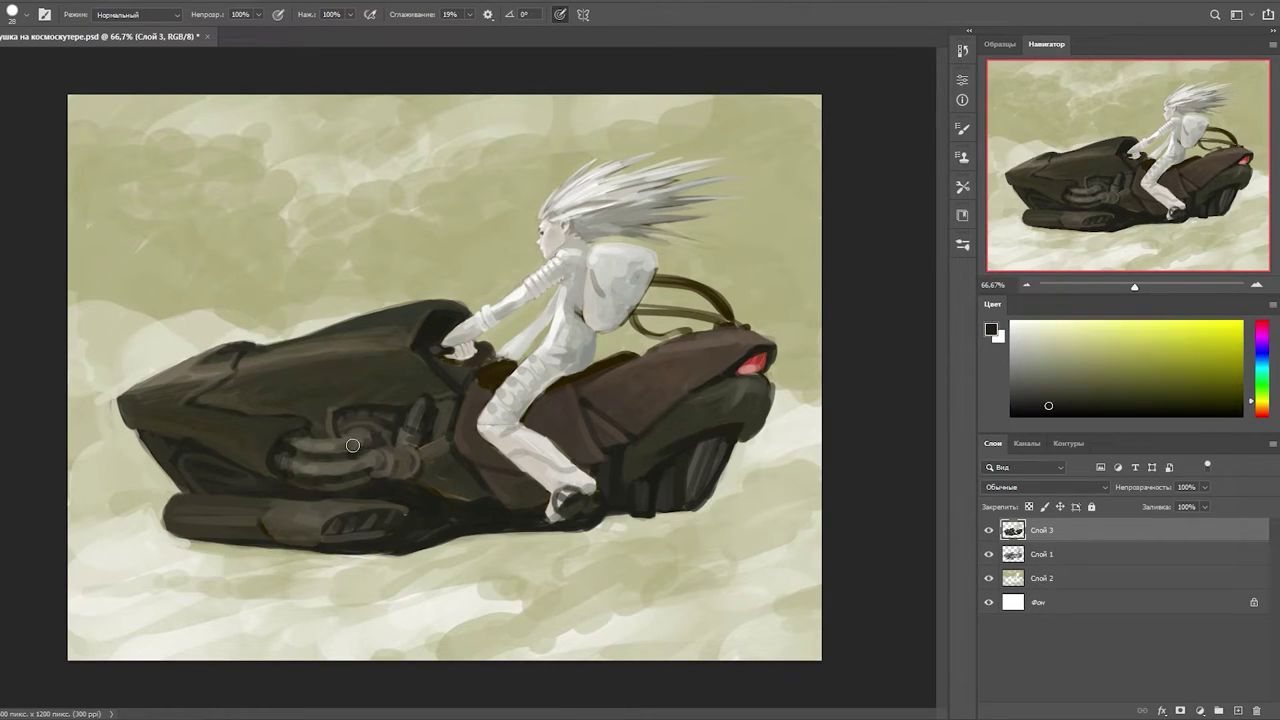
alt+click(394, 486)
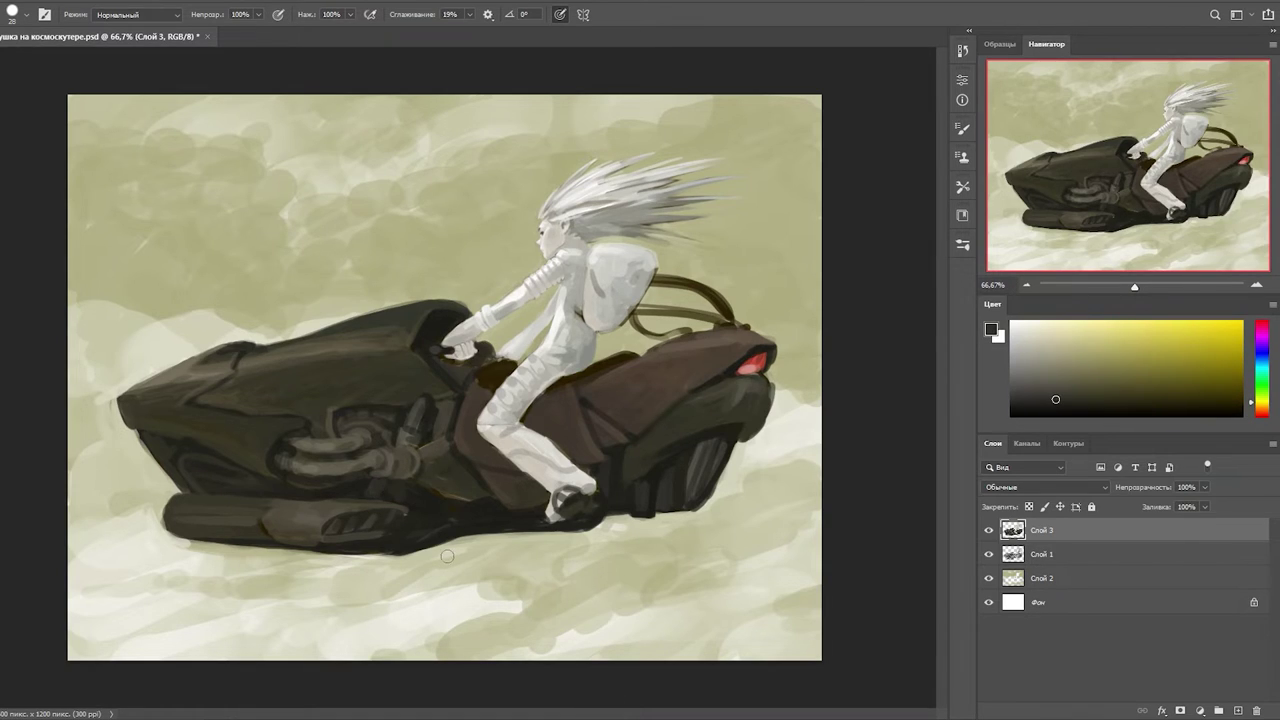
drag(372, 458, 335, 472)
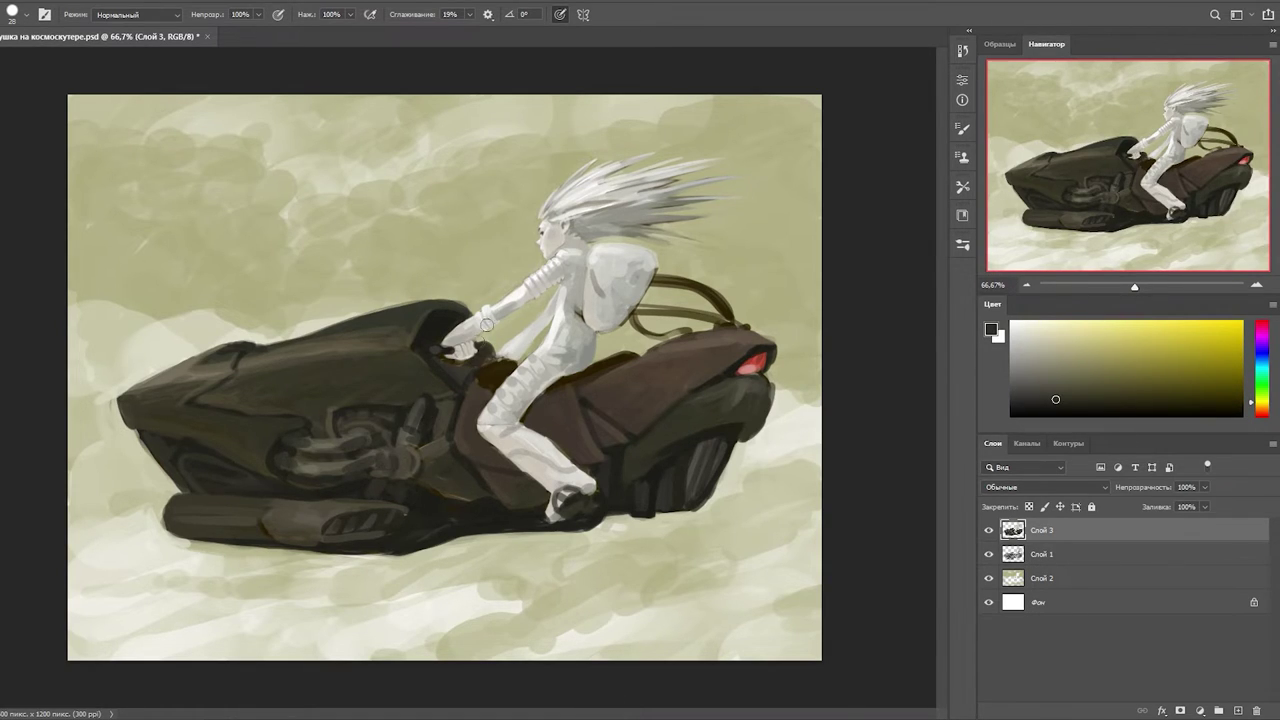
- Add dark seams around the lower front pod and clean up its vent section and underside
alt+click(397, 510)
alt+click(397, 517)
alt+click(296, 540)
alt+click(253, 540)
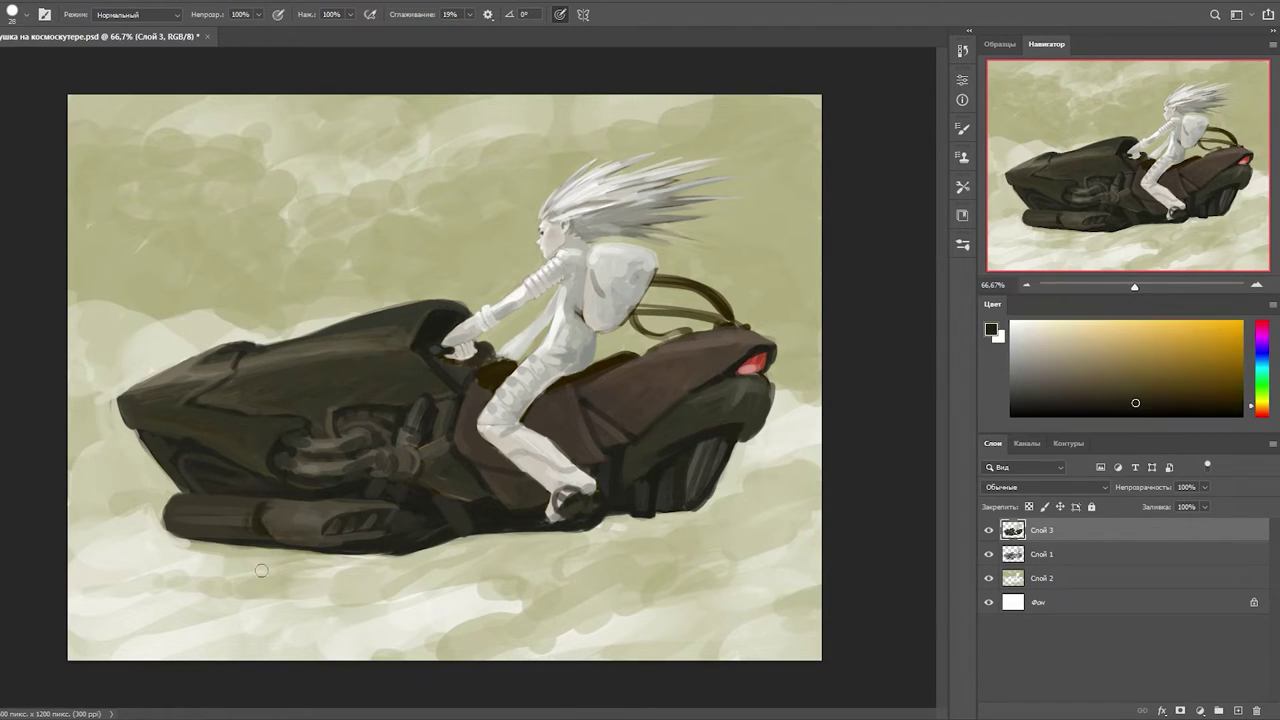
alt+click(270, 452)
alt+click(298, 527)
- Cut a dark stepped notch into the hull's upper edge behind the nose
alt+click(248, 362)
alt+click(295, 338)
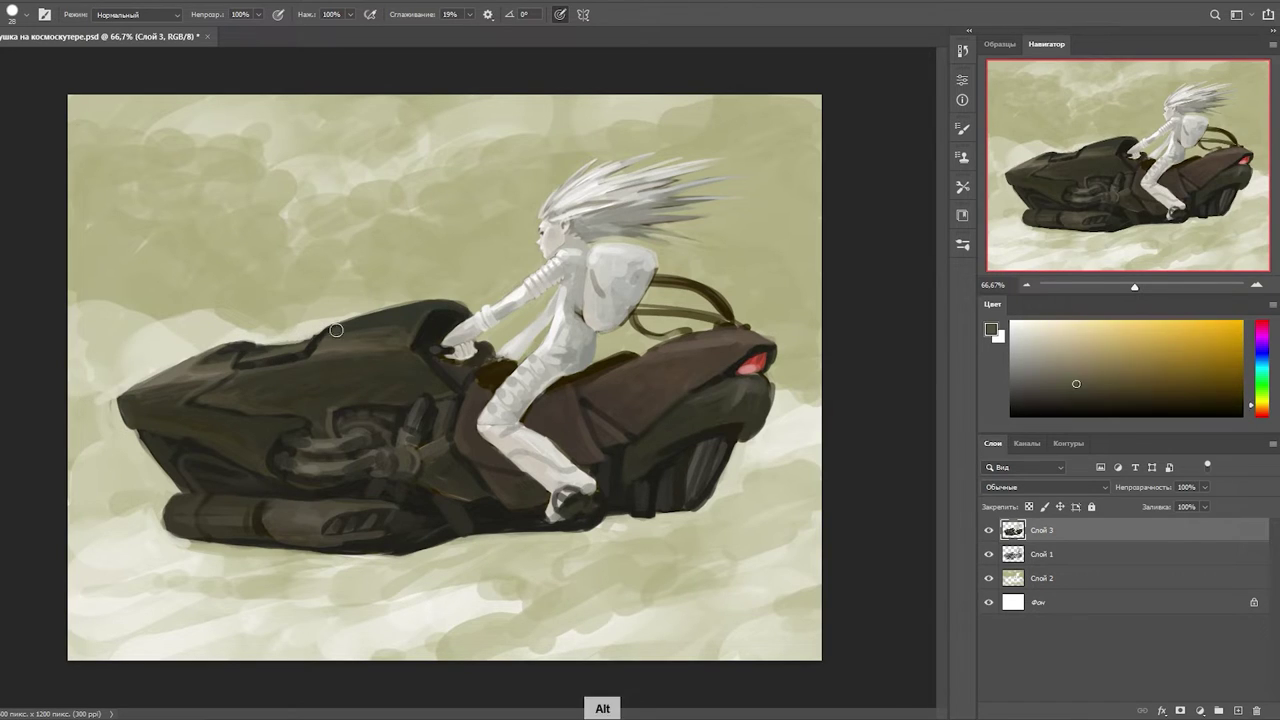
alt+click(252, 358)
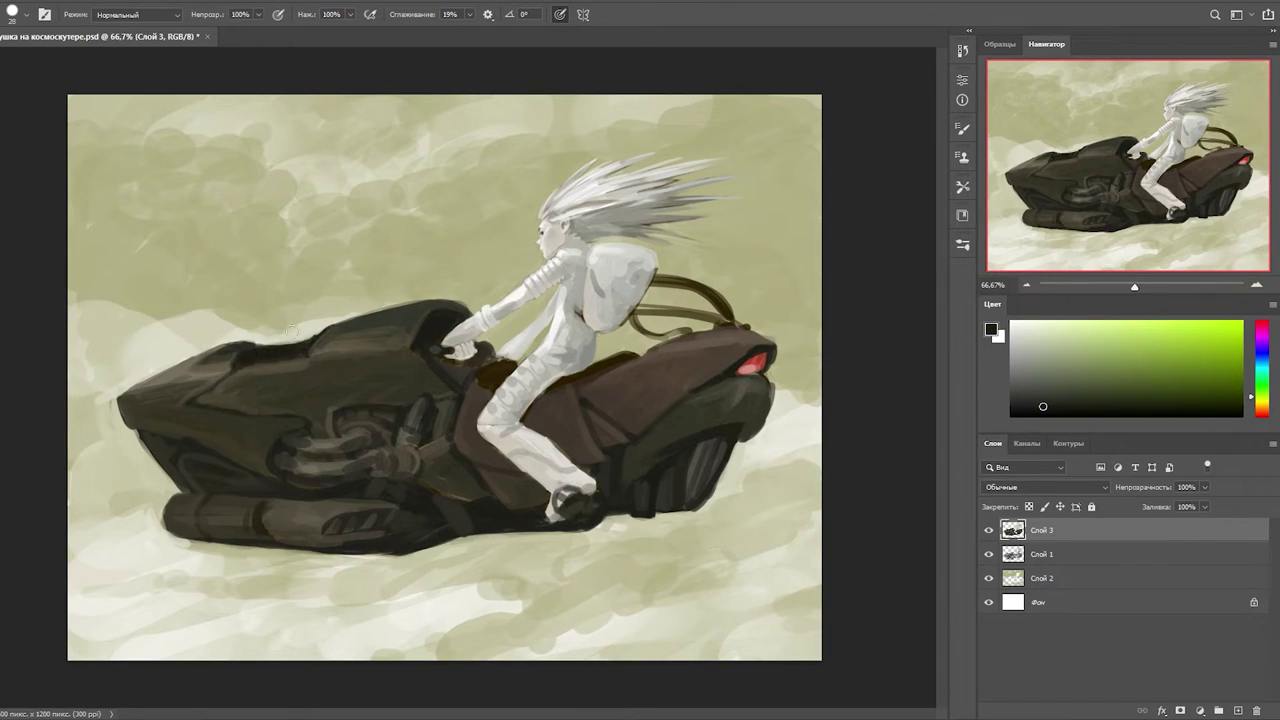
alt+click(248, 362)
- Reduce the brush size to 9 and paint thin slats with light gaps across the notch in the upper hull
key(bracketleft)
key(bracketleft)
key(bracketleft)
key(bracketleft)
drag(313, 349, 235, 345)
alt+click(427, 369)
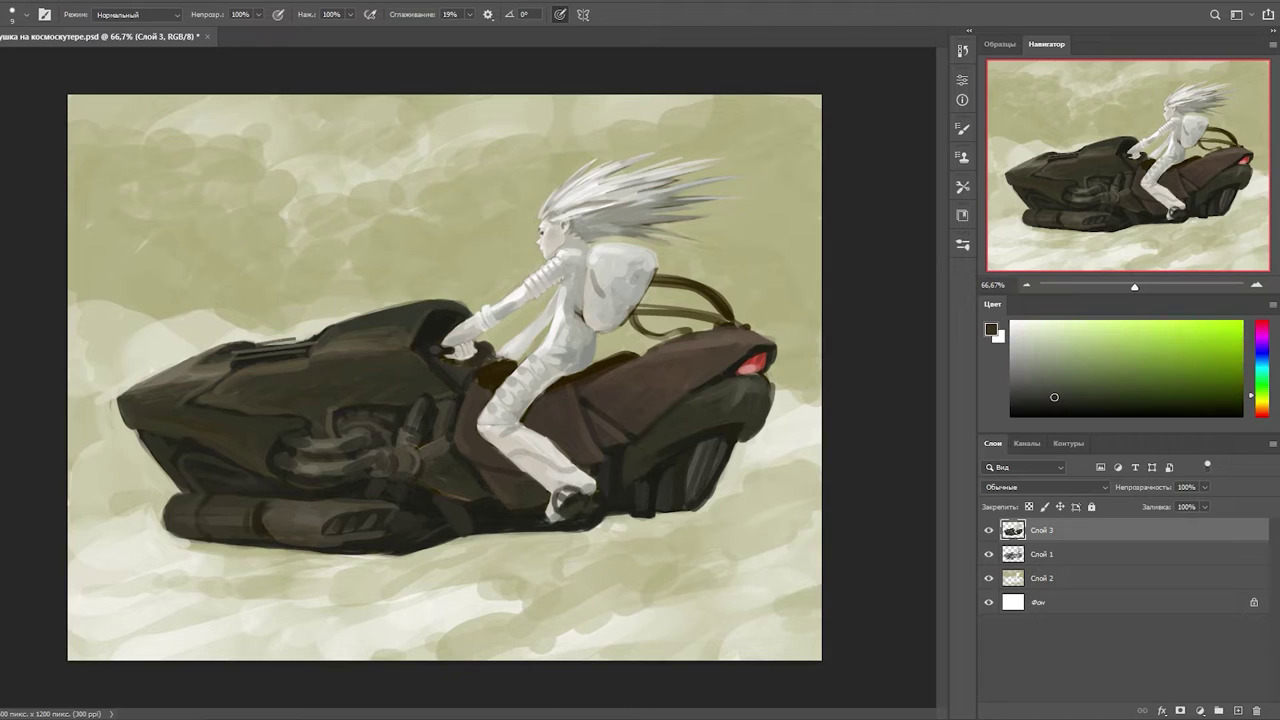
alt+click(285, 338)
alt+click(240, 352)
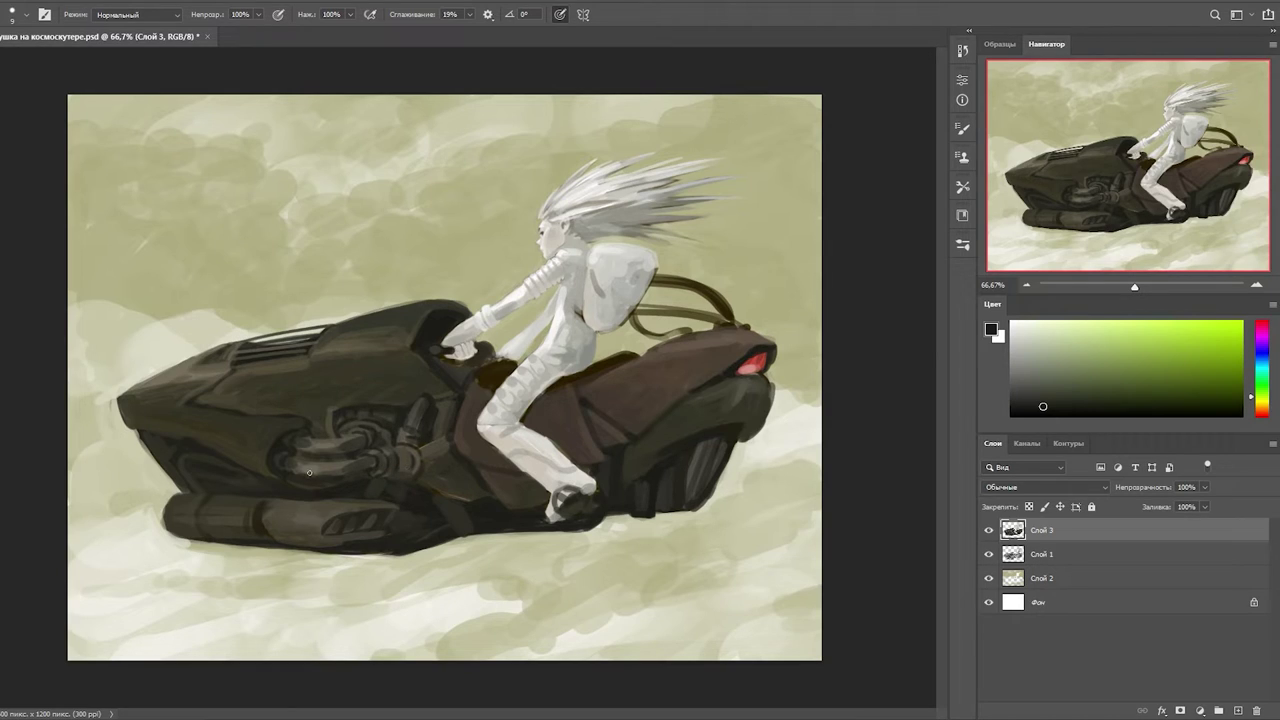
- Sharpen the vents and lower contour of the front pod and reshape its rounded front end
alt+click(343, 518)
alt+click(357, 533)
alt+click(335, 554)
alt+click(360, 505)
alt+click(340, 562)
drag(225, 545, 333, 556)
alt+click(177, 528)
drag(175, 512, 160, 534)
- Paint a pale teal glass panel in the cockpit recess in front of the rider's hands
alt+click(460, 354)
mouse_move(433, 318)
mouse_down()
mouse_move(419, 340)
mouse_move(460, 324)
mouse_up()
alt+click(435, 337)
alt+click(429, 324)
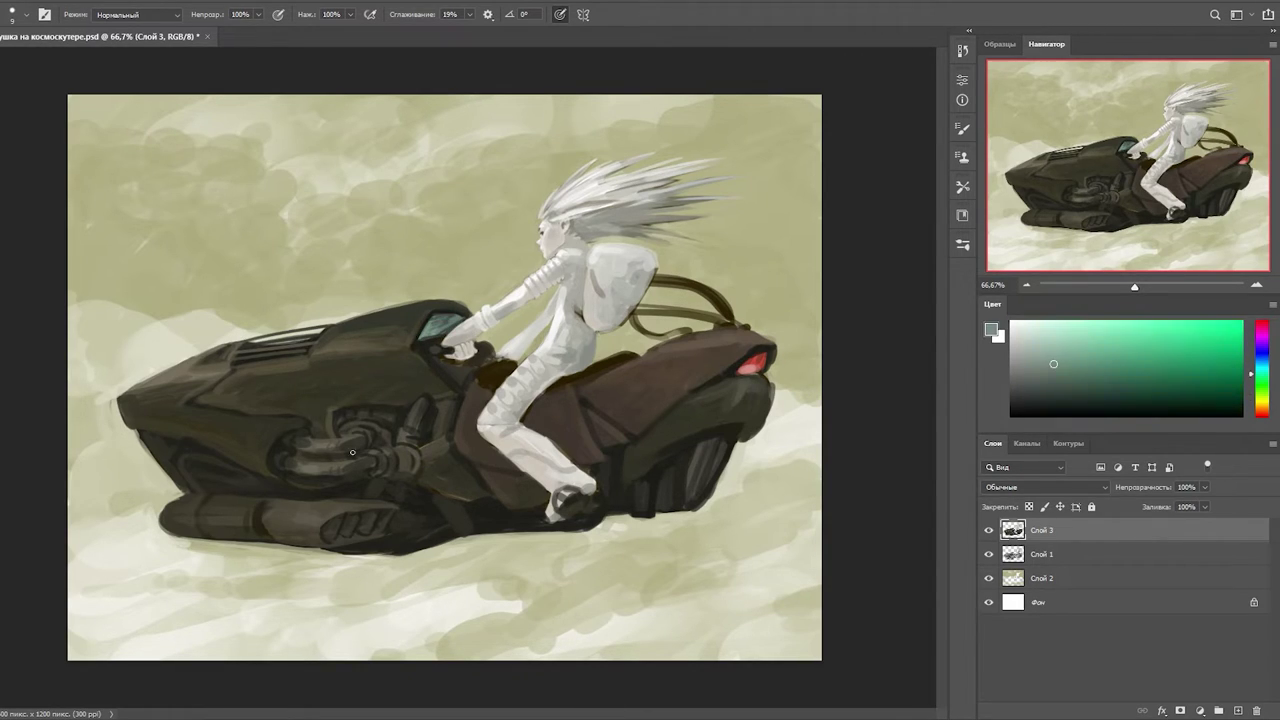
- Touch up the engine edges and the seams of the brown side panels with colours sampled from the bike
alt+click(360, 427)
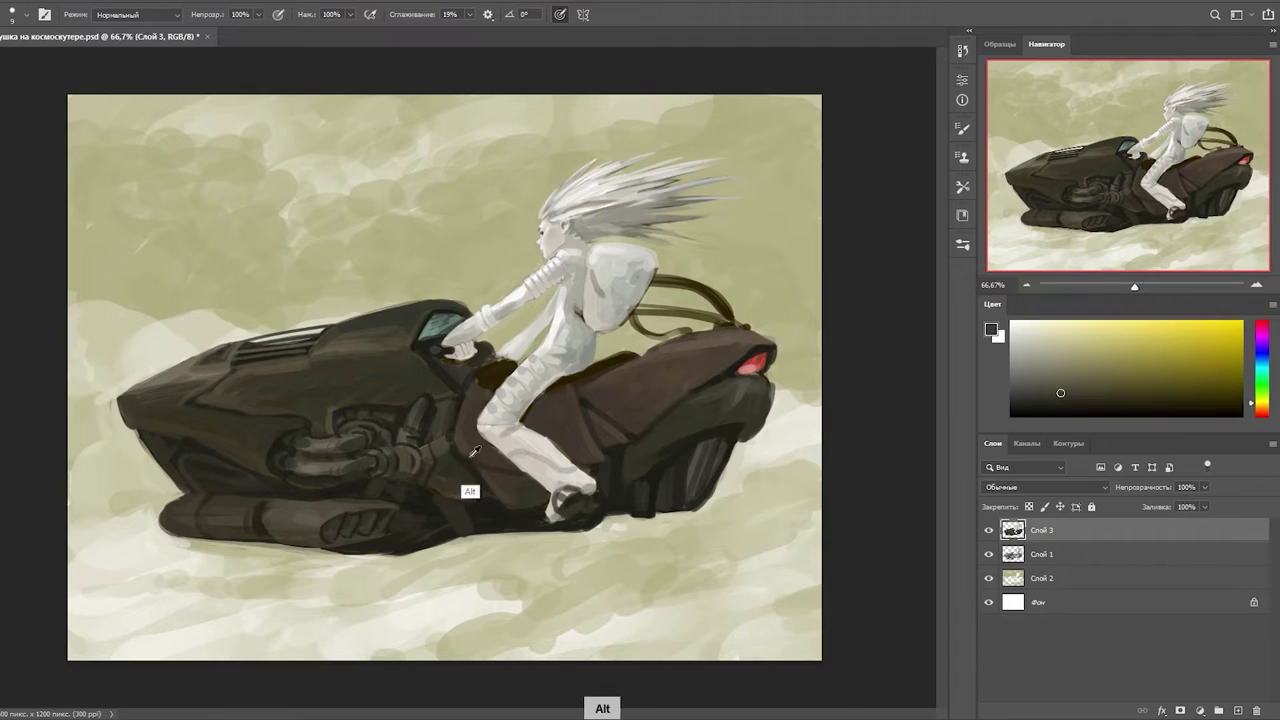
alt+click(457, 431)
alt+click(527, 414)
alt+click(597, 397)
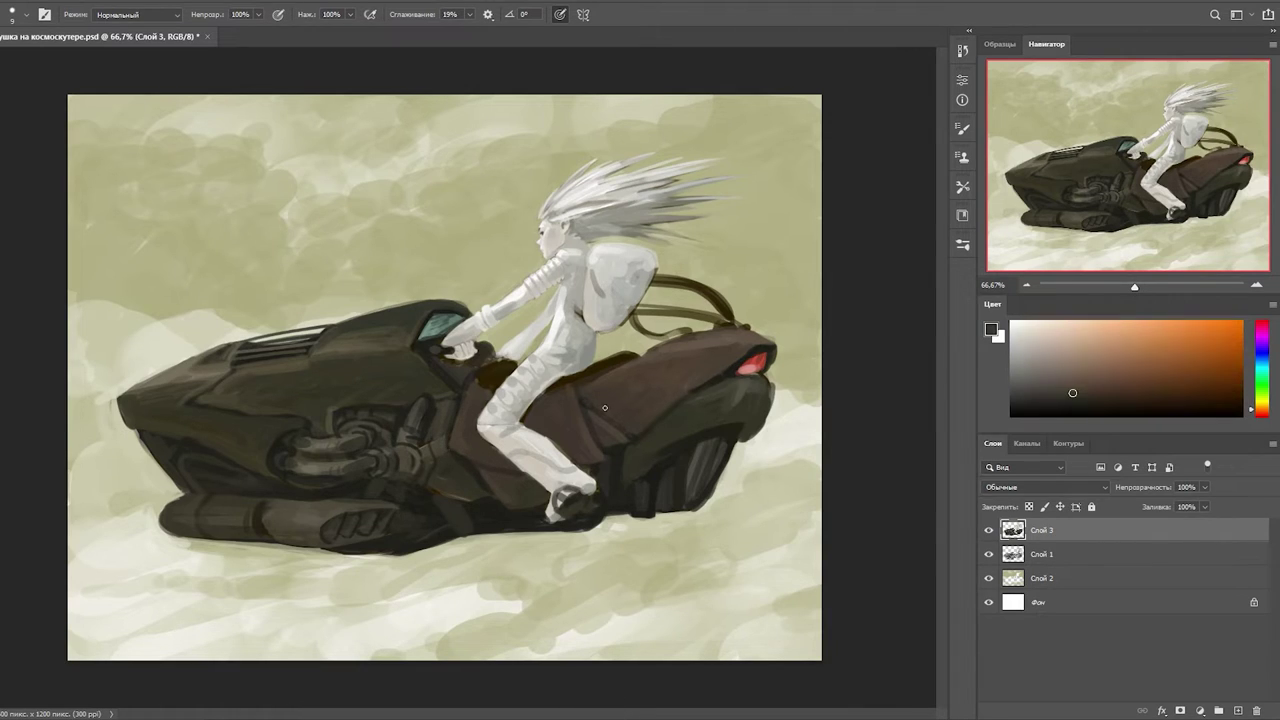
- Refine the shading and edges of the brown tail section, the seat line and the olive rear fender
alt+click(666, 383)
alt+click(740, 362)
alt+click(720, 400)
alt+click(559, 390)
alt+click(619, 392)
alt+click(657, 347)
alt+click(782, 382)
- Sharpen the slanted vents and lower edge at the rear of the front pod with sampled dark tones
alt+click(343, 548)
alt+click(358, 538)
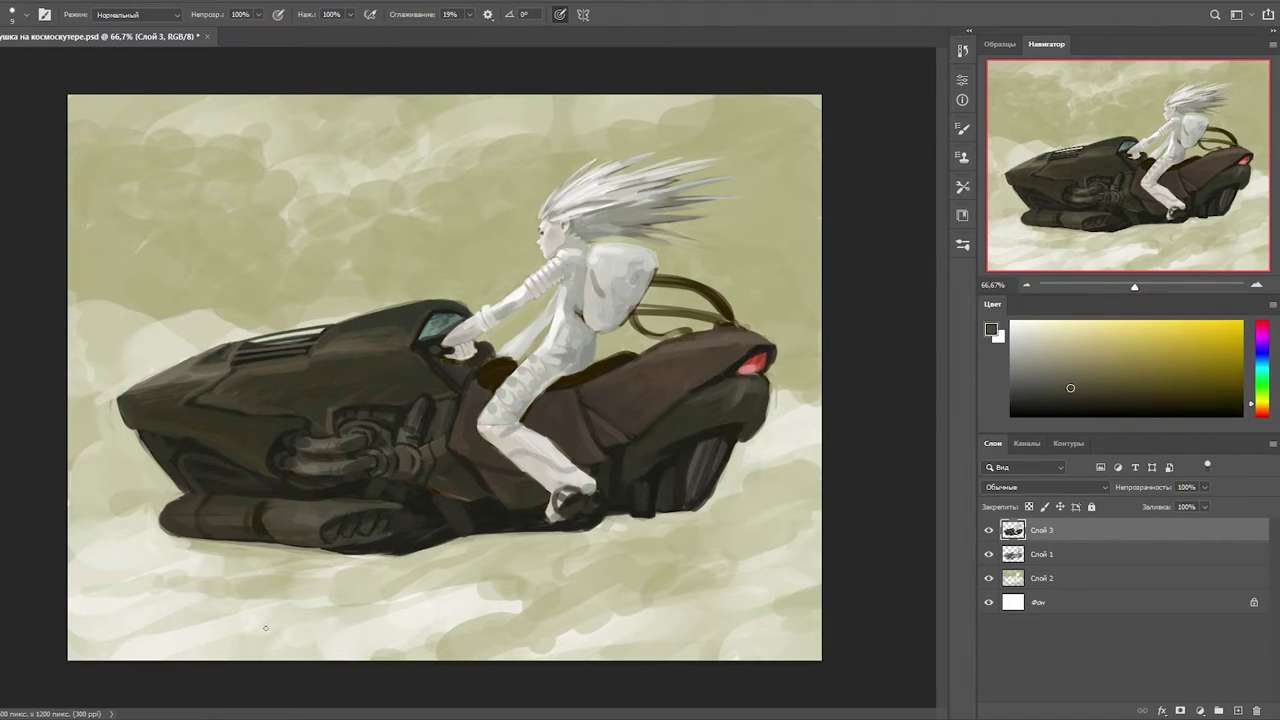
alt+click(389, 520)
alt+click(353, 525)
alt+click(370, 524)
alt+click(405, 520)
alt+click(339, 535)
alt+click(310, 510)
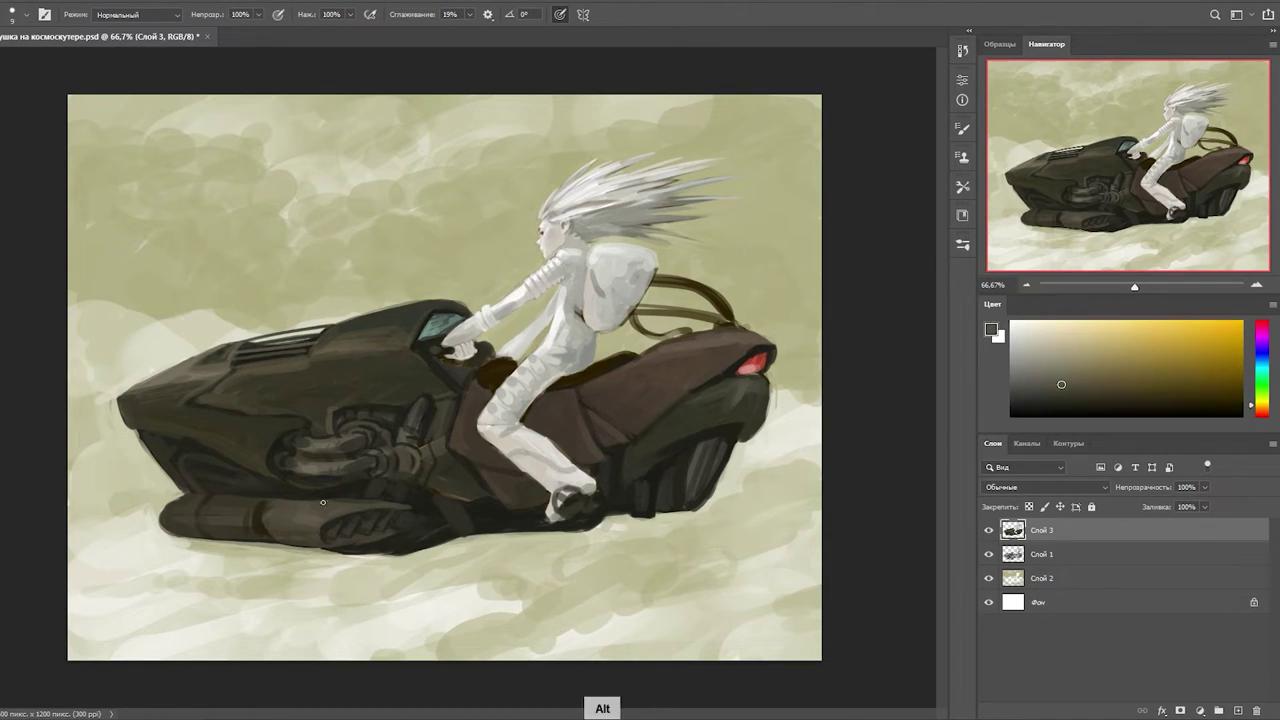
- Paint a dark bracket linking the hull's underside to the front pod and define the pod's upper edge
alt+click(393, 440)
alt+click(262, 546)
alt+click(233, 499)
alt+click(248, 537)
alt+click(217, 472)
alt+click(237, 504)
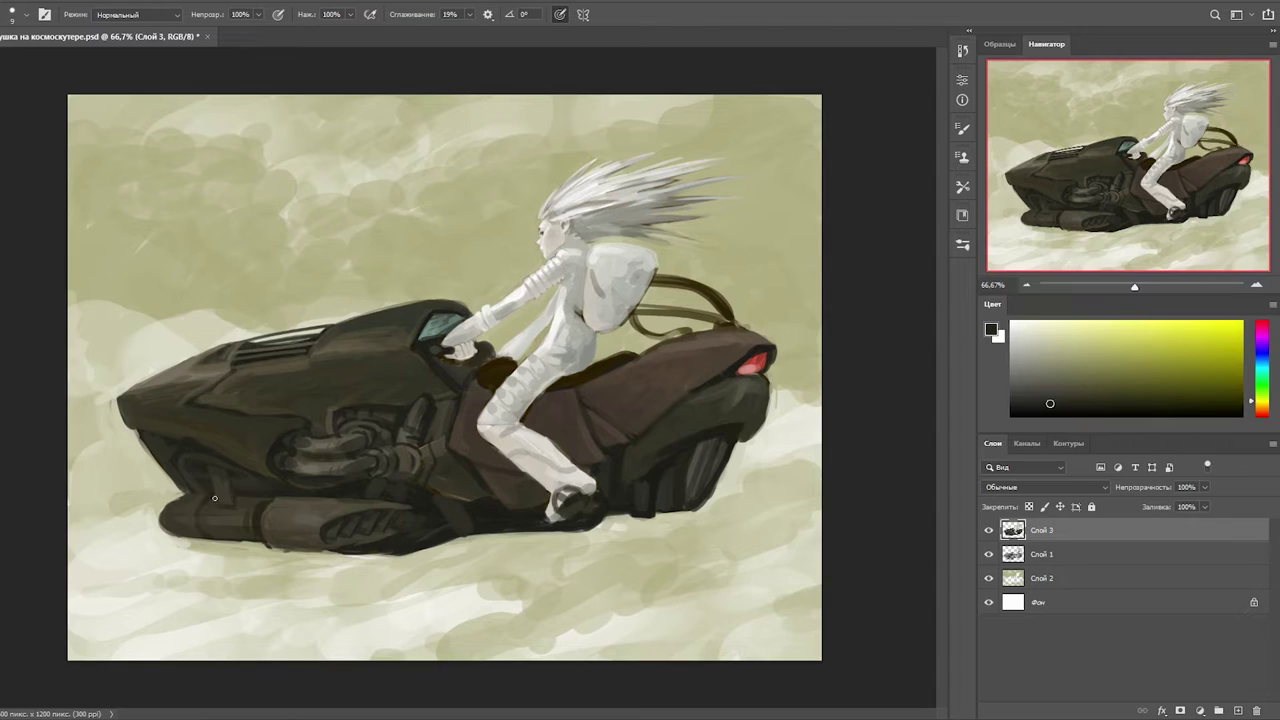
alt+click(212, 492)
- Tidy the slats and the light gaps of the upper hull grille with sampled hull and background colours
alt+click(258, 392)
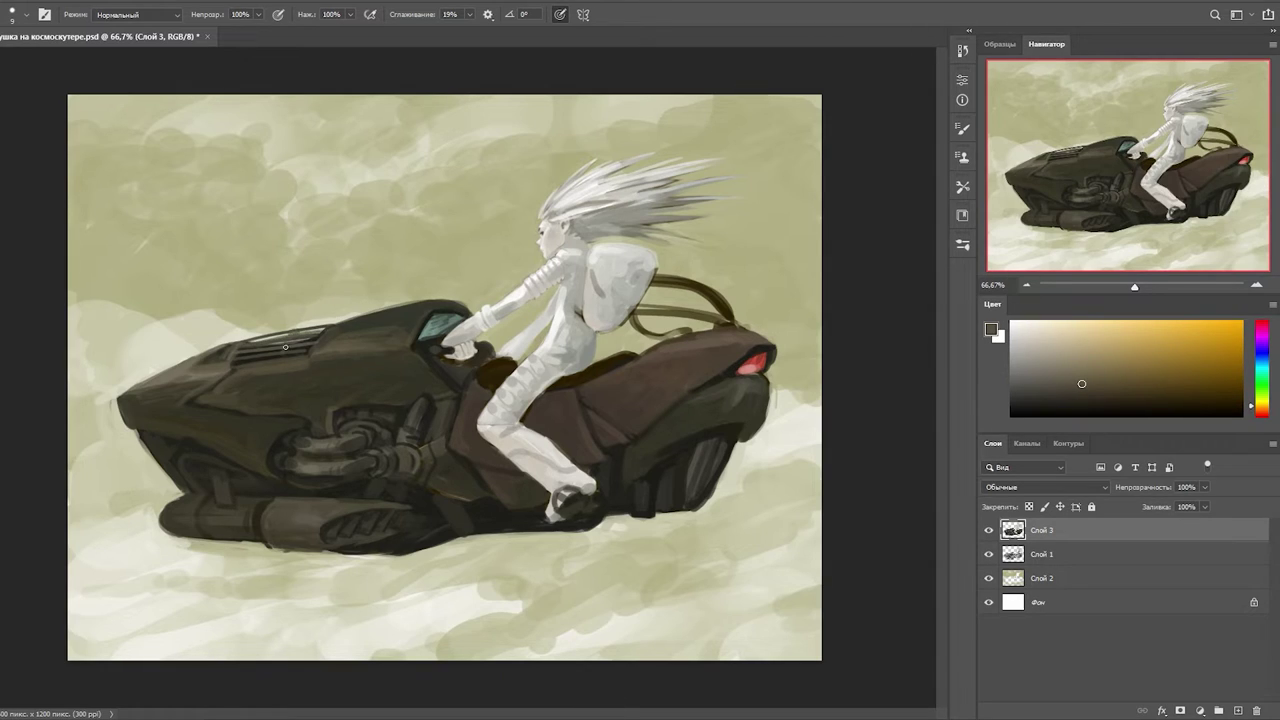
alt+click(297, 329)
alt+click(296, 328)
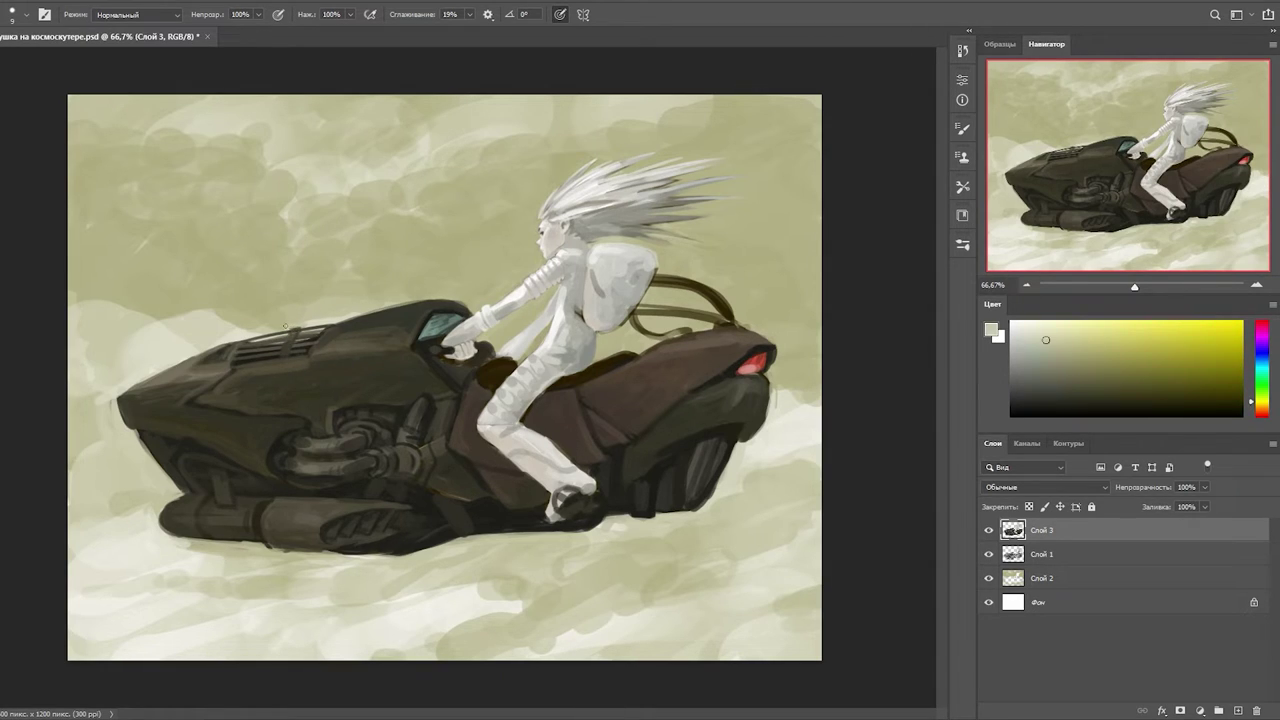
- Reduce and darken the teal cockpit glass and paint dark brown control parts behind the rider's hands
alt+click(538, 352)
alt+click(447, 364)
alt+click(427, 319)
alt+click(462, 345)
alt+click(492, 396)
alt+click(476, 386)
alt+click(460, 378)
alt+click(500, 408)
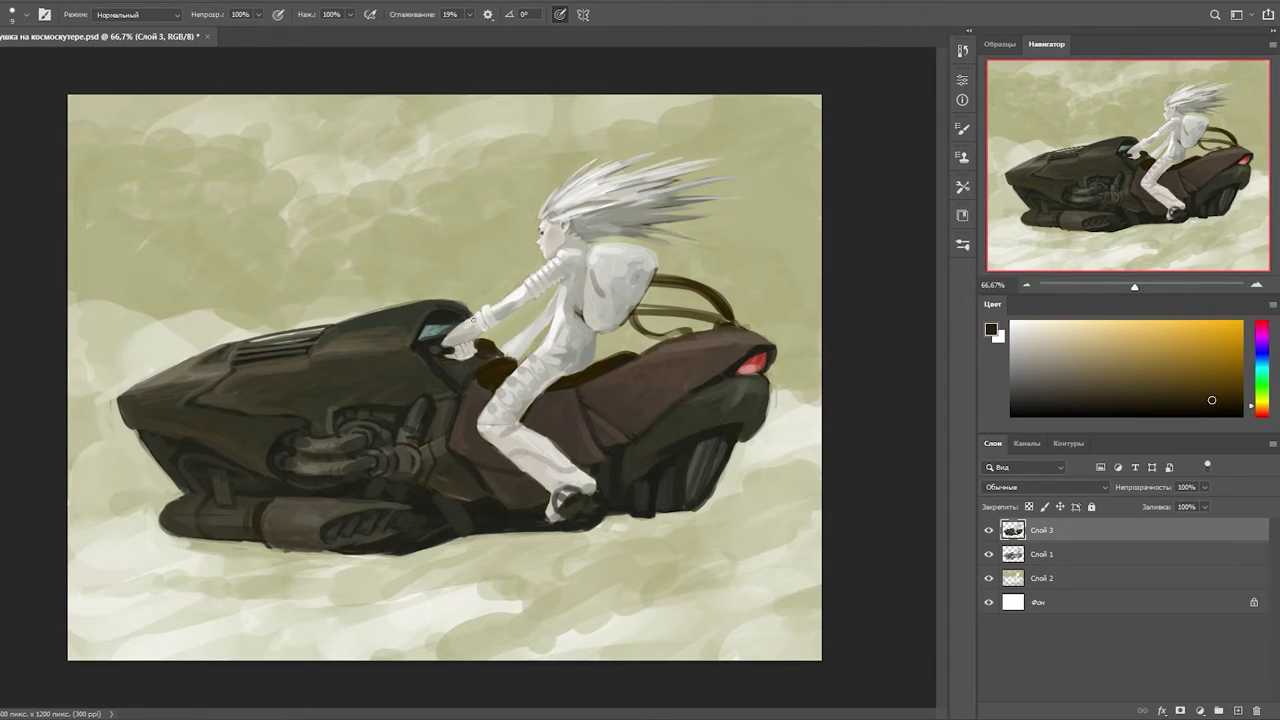
- Paint a small riveted hatch with a strap on the brown tail panel and touch up the edge around the tail light
alt+click(424, 507)
alt+click(733, 399)
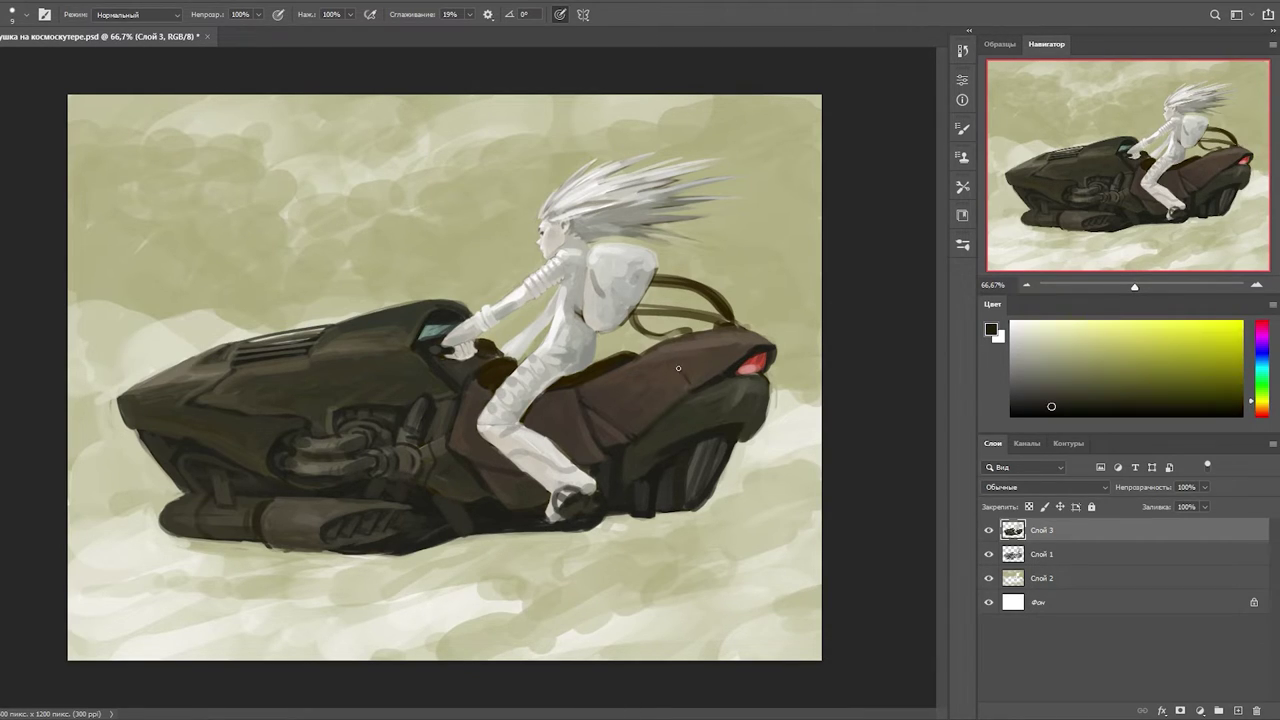
alt+click(677, 391)
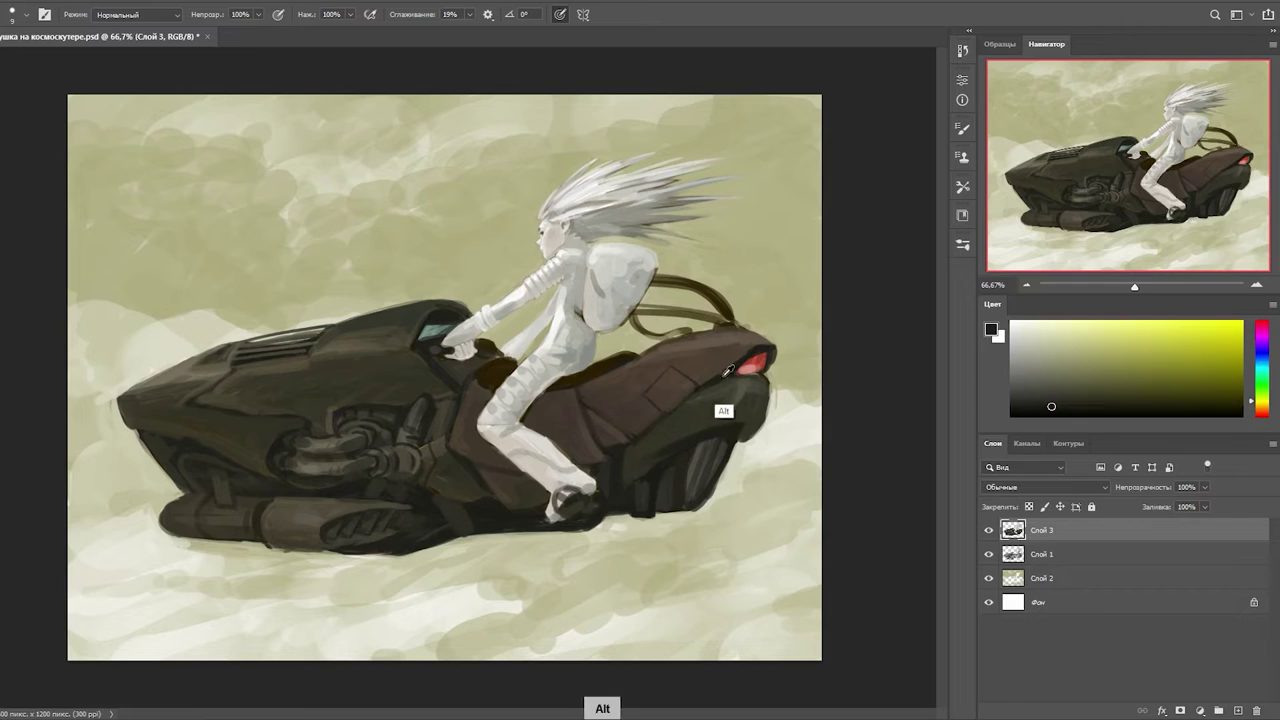
alt+click(729, 400)
alt+click(660, 390)
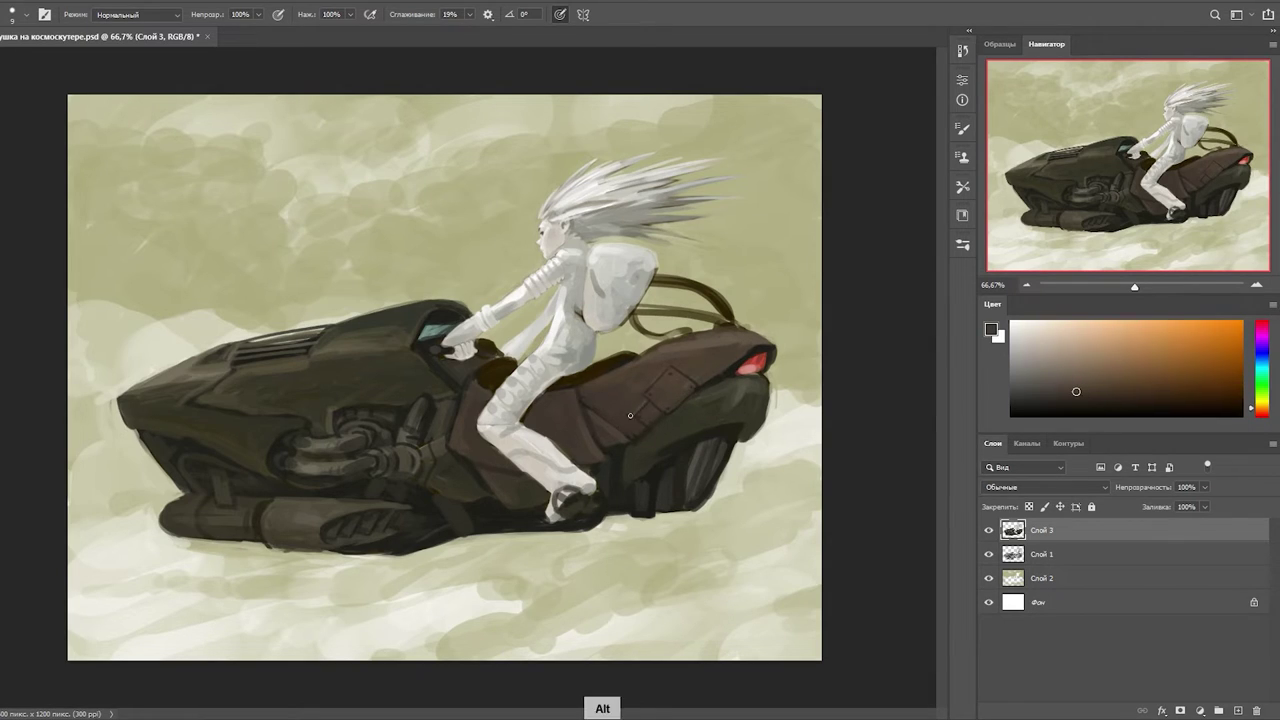
key(ctrl+z)
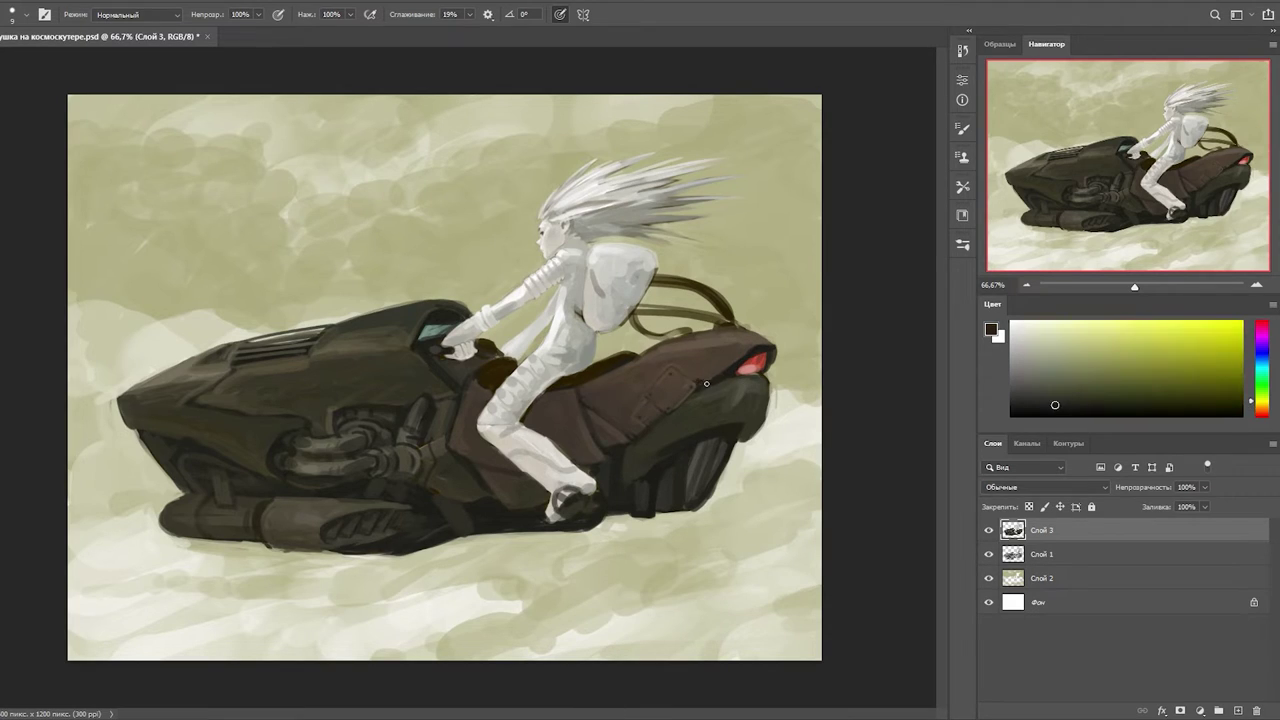
alt+click(752, 358)
alt+click(773, 347)
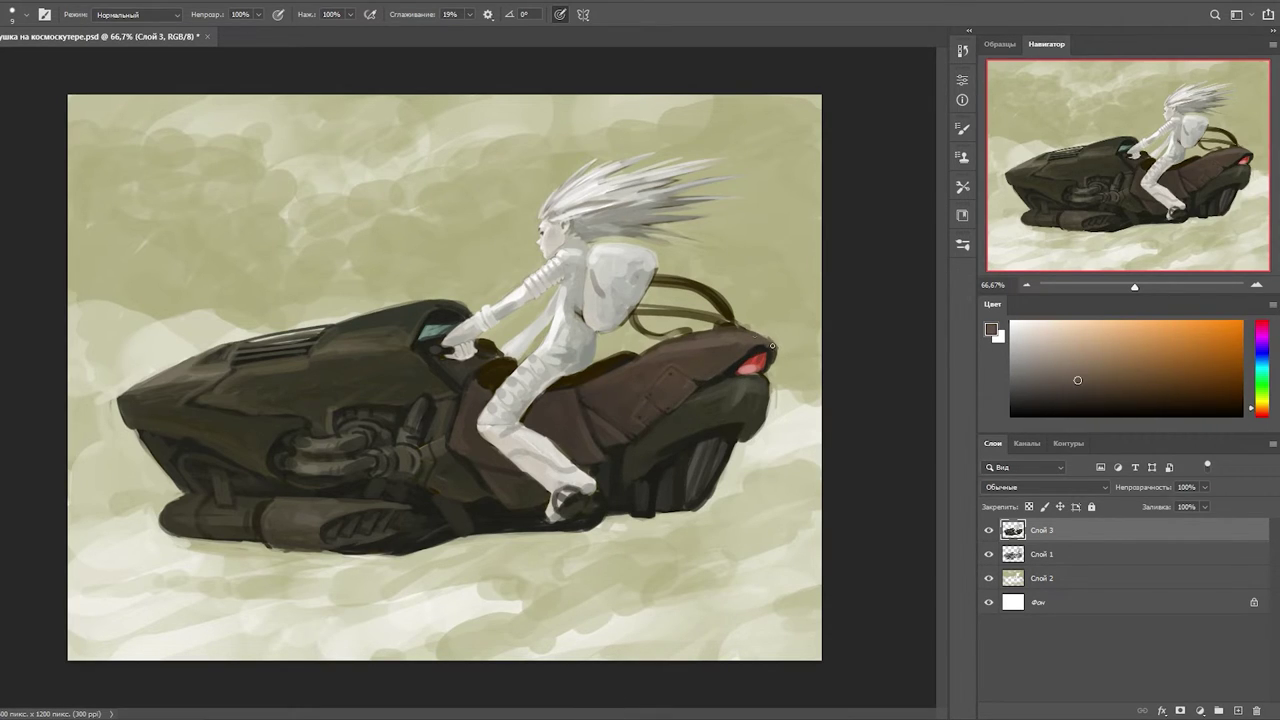
- Enlarge the brush to 29 and brush lighter olive-grey streaks along the upper hull from nose to cockpit
alt+click(303, 350)
alt+click(310, 352)
alt+click(363, 374)
right_click(418, 457)
alt+click(426, 445)
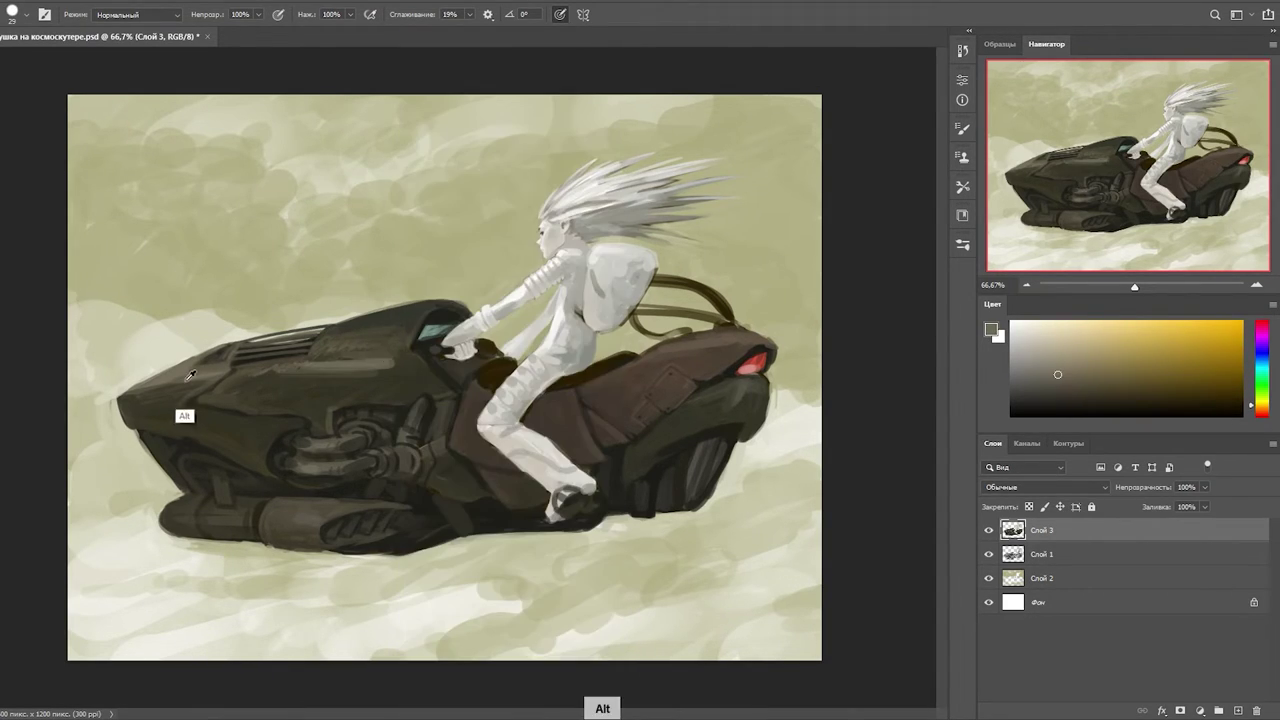
alt+click(438, 318)
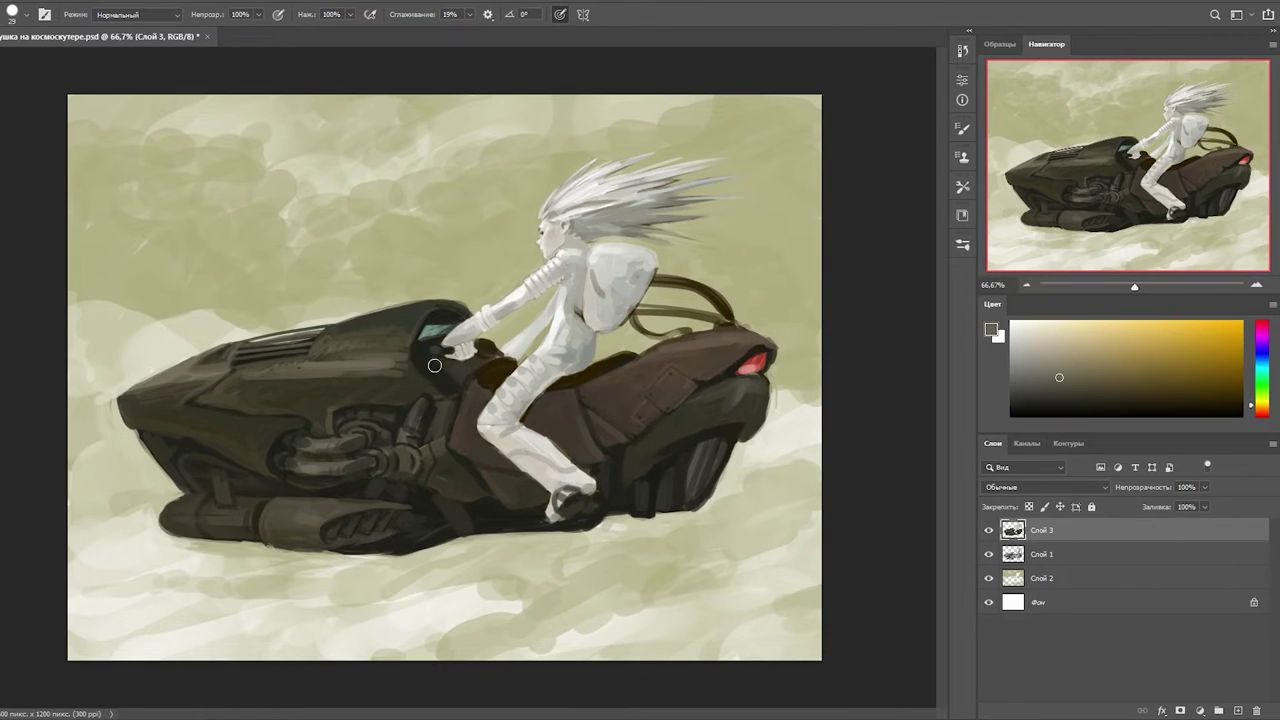
- Blend the shading of the brown side panels, lower hull and engine surroundings with broad sampled strokes
alt+click(622, 444)
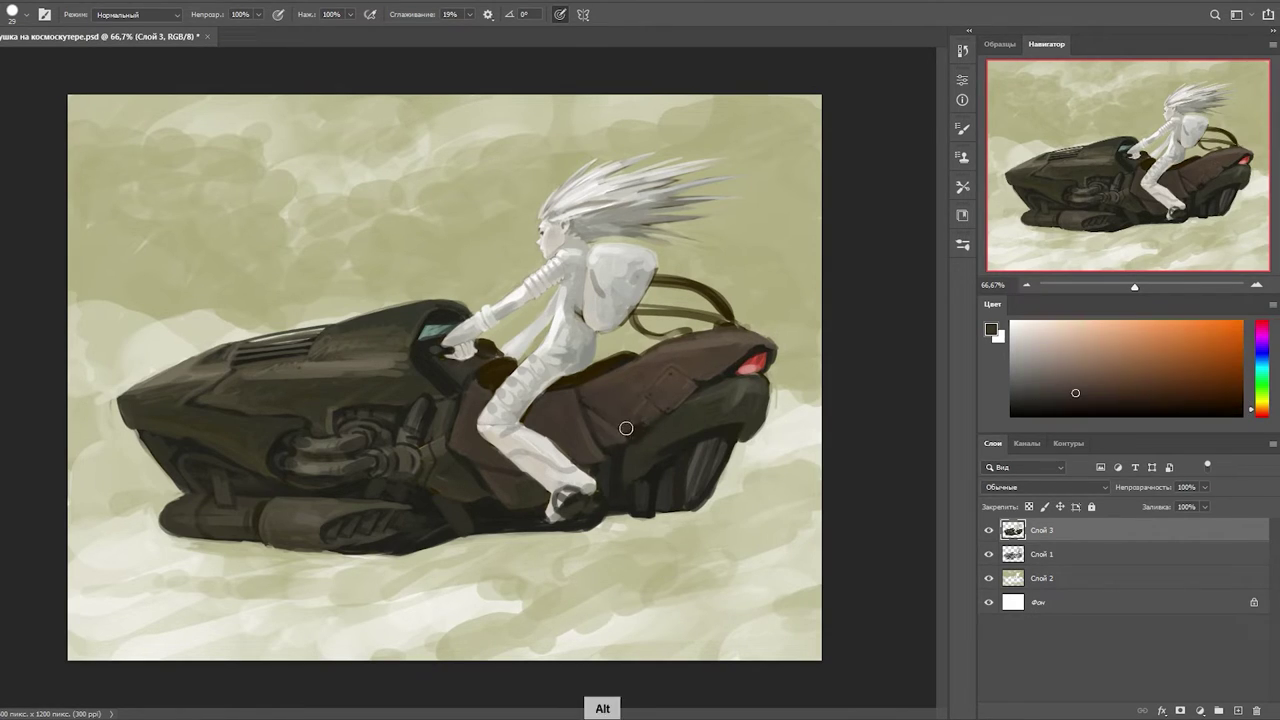
alt+click(567, 416)
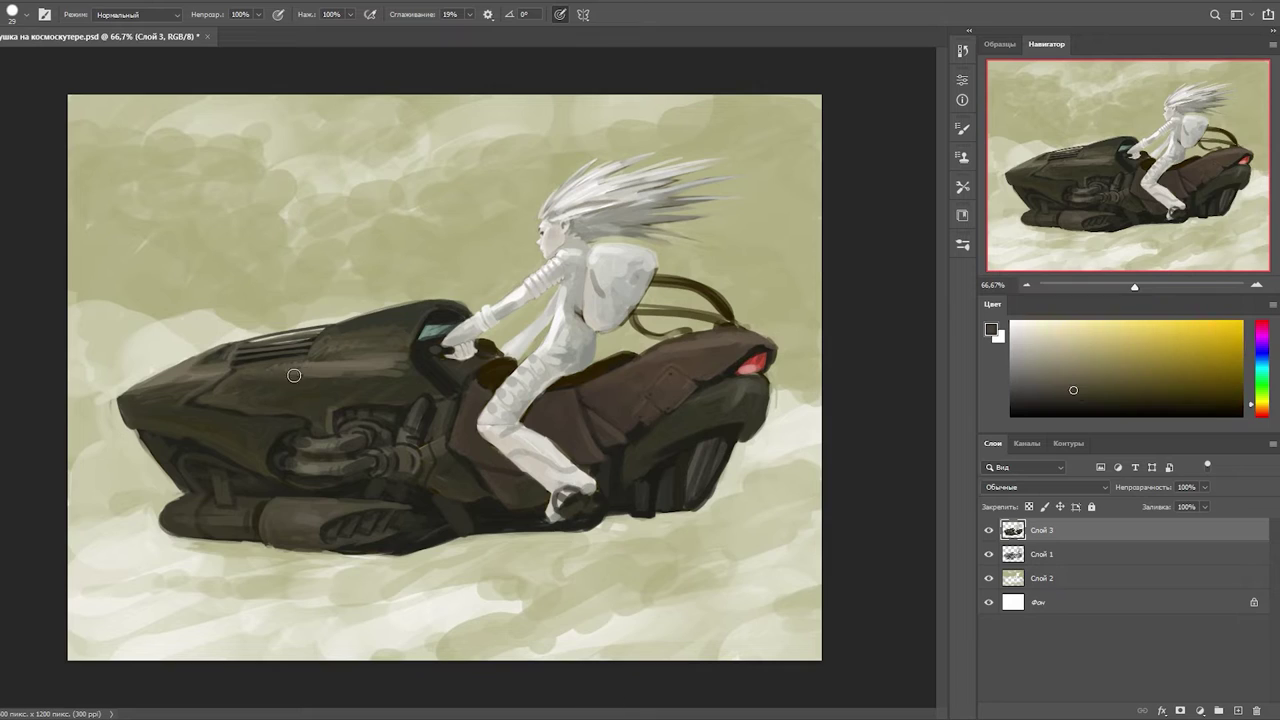
alt+click(452, 474)
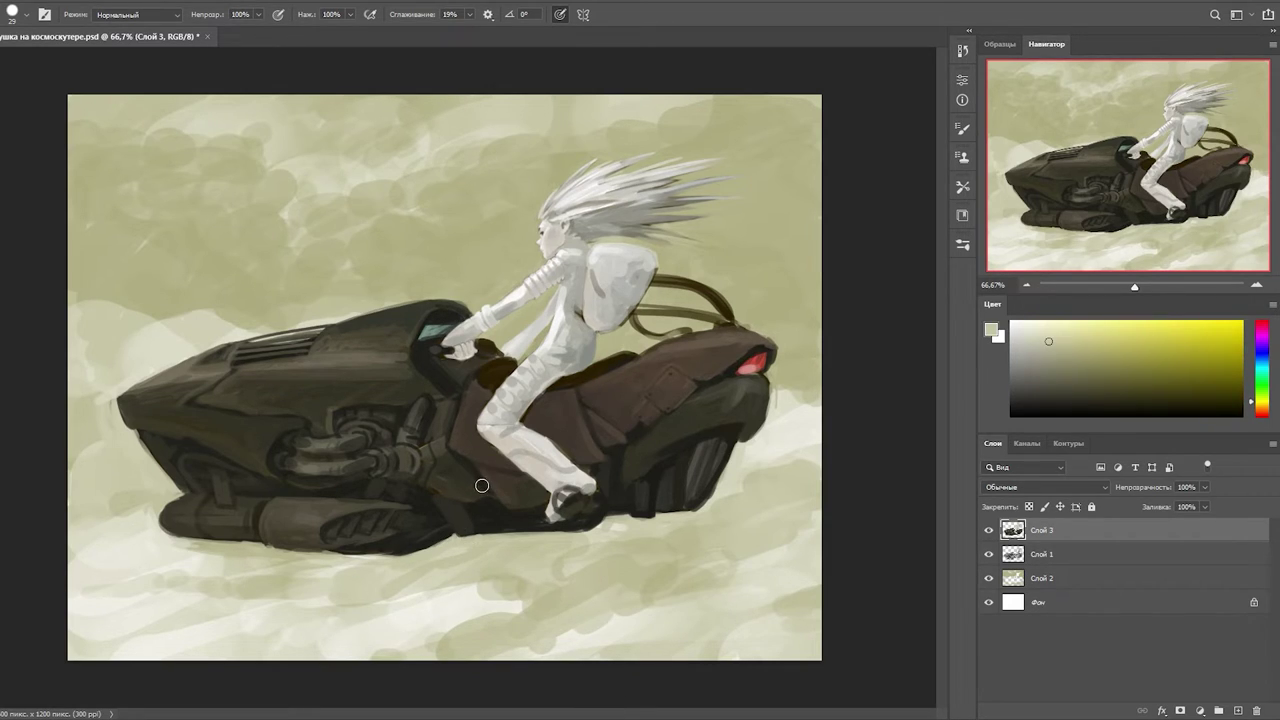
alt+click(405, 497)
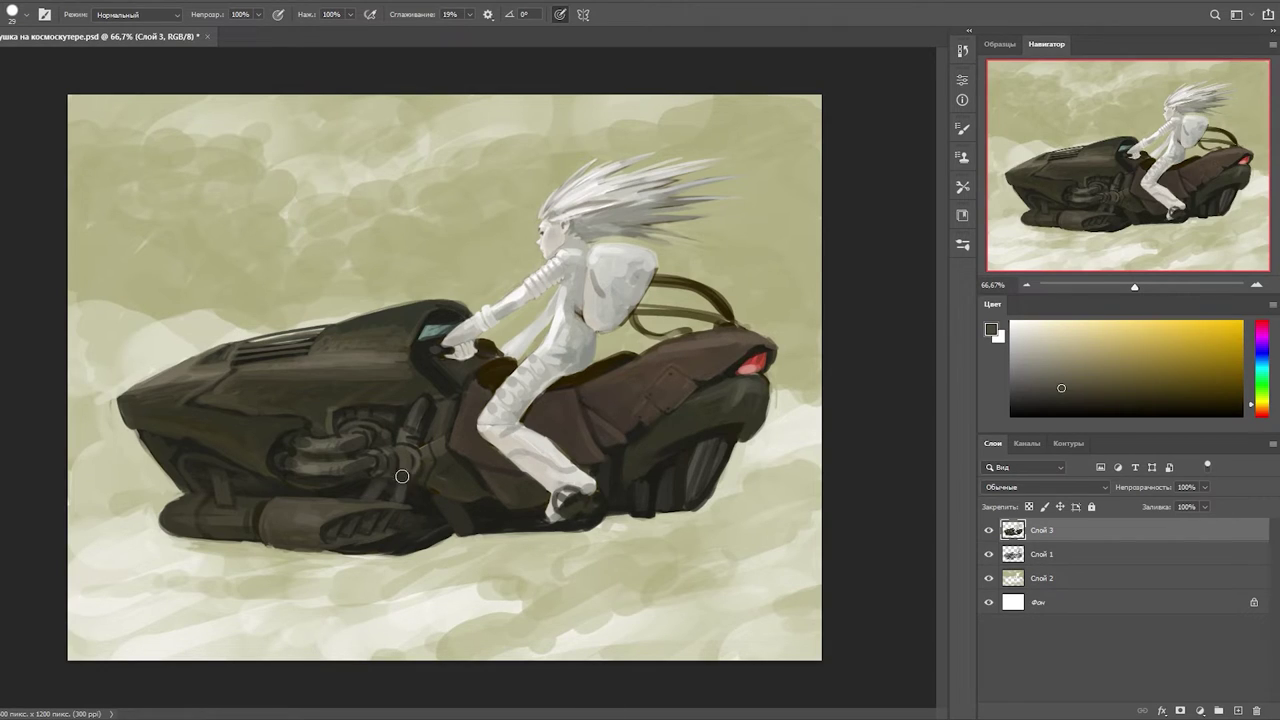
alt+click(530, 420)
- Set the brush size to 56 and paint darker olive background strokes in front of the rider and above the tail
click(1040, 578)
right_click(700, 350)
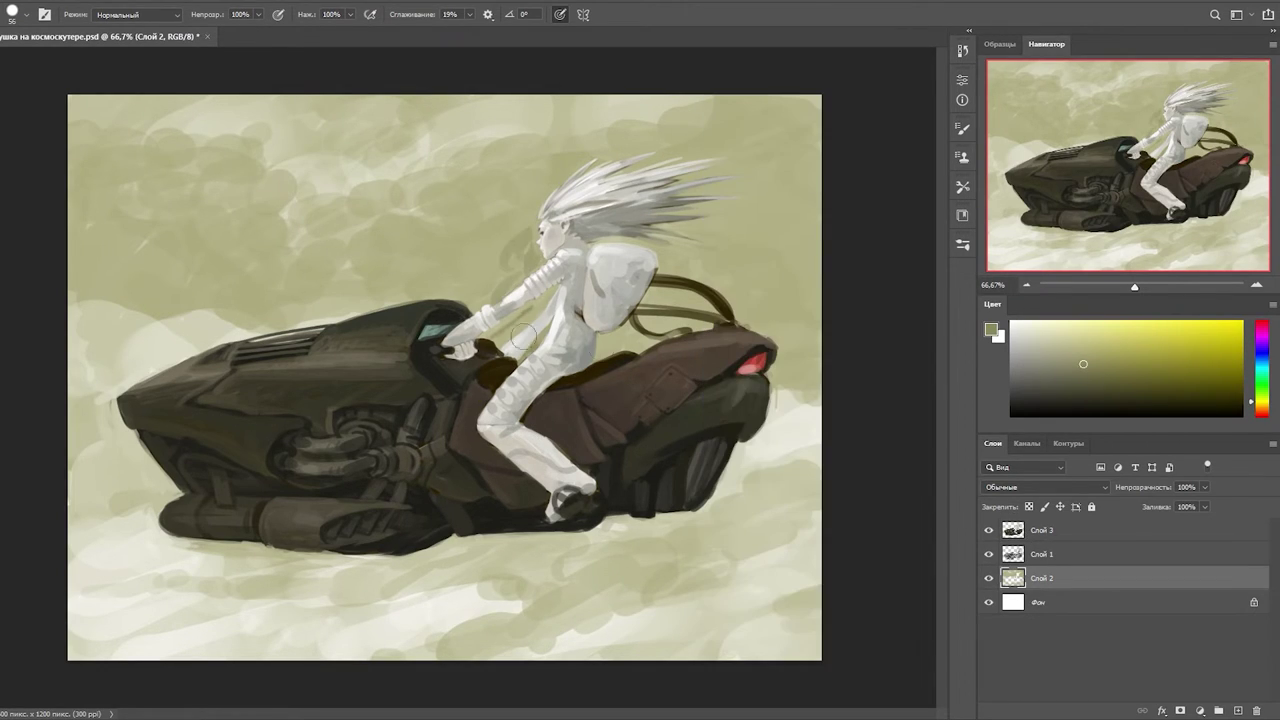
mouse_move(520, 320)
mouse_down()
mouse_move(569, 240)
mouse_move(462, 261)
mouse_up()
mouse_move(630, 340)
mouse_down()
mouse_move(675, 326)
mouse_move(721, 299)
mouse_move(800, 334)
mouse_move(731, 326)
mouse_move(763, 310)
mouse_up()
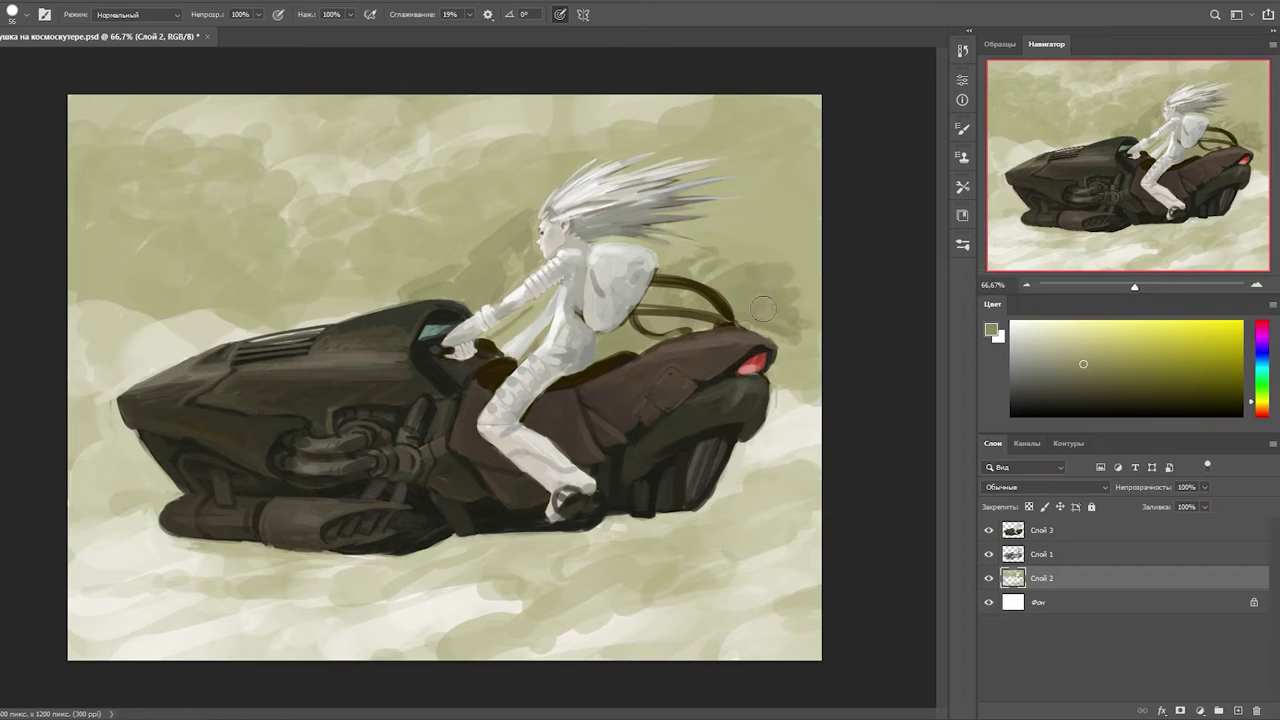
click(1035, 553)
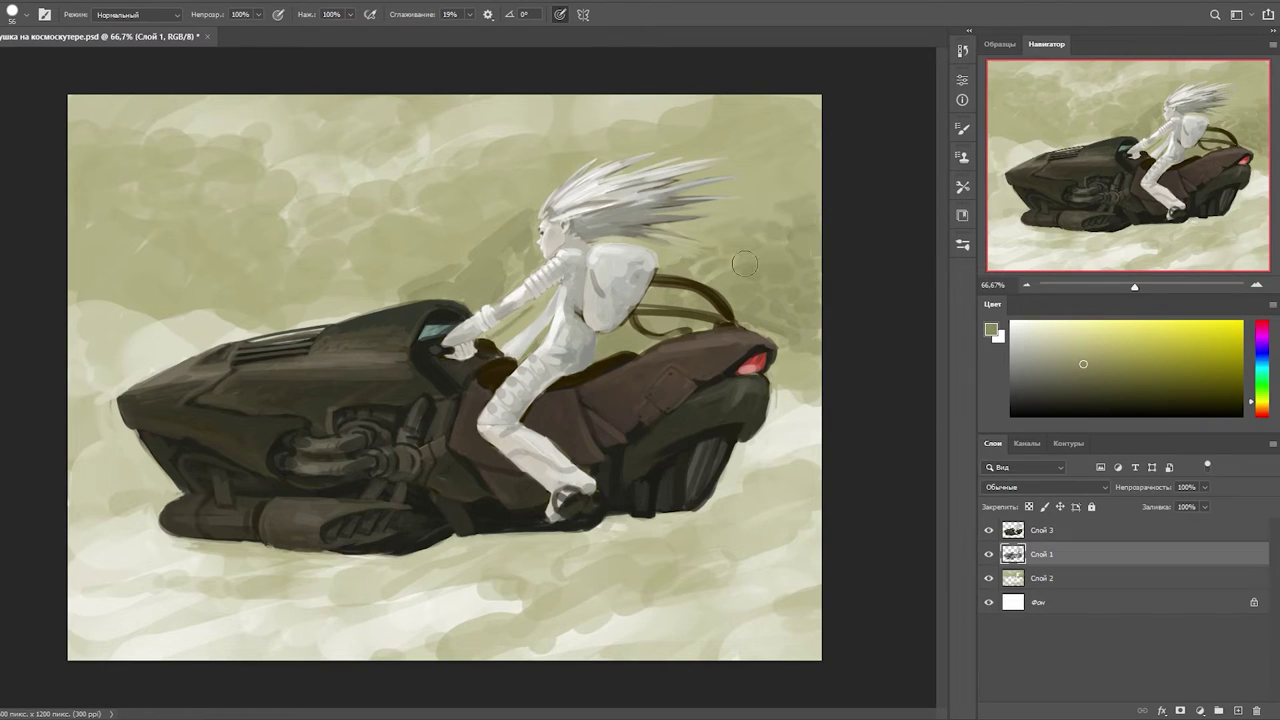
click(1030, 532)
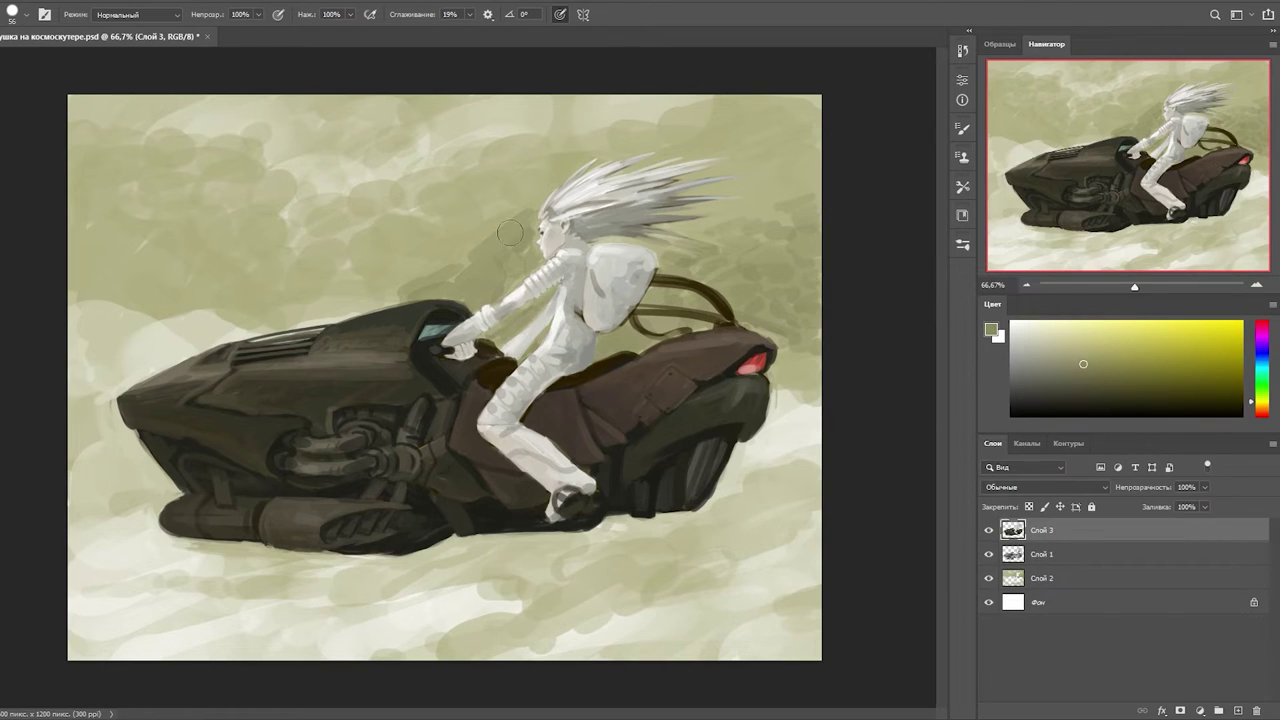
mouse_move(781, 227)
mouse_down()
mouse_move(740, 180)
mouse_move(690, 200)
mouse_up()
key(ctrl+z)
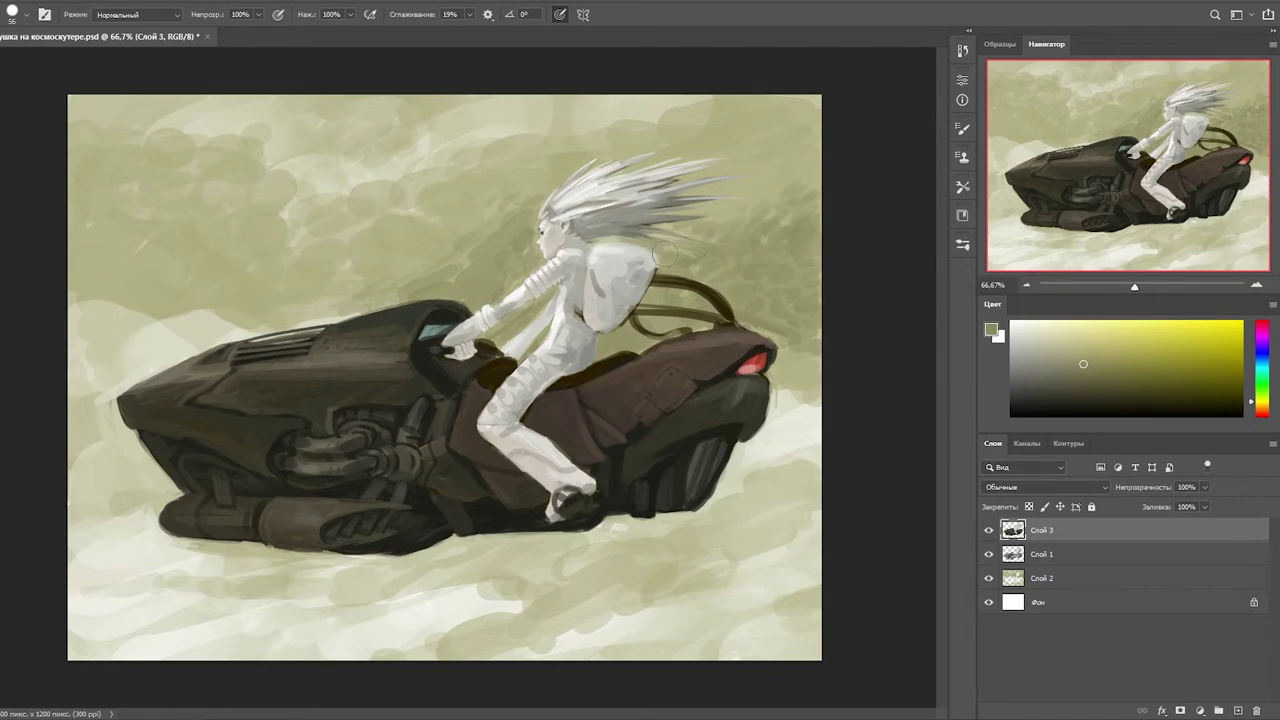
- Extend the olive background strokes across the sky above the hull, around the hair and behind the tail
drag(766, 340, 790, 375)
mouse_move(317, 283)
mouse_down()
mouse_move(413, 259)
mouse_move(300, 294)
mouse_move(278, 330)
mouse_move(195, 301)
mouse_move(228, 293)
mouse_move(156, 319)
mouse_move(213, 316)
mouse_move(312, 269)
mouse_move(237, 268)
mouse_move(462, 333)
mouse_move(427, 293)
mouse_move(503, 241)
mouse_up()
alt+click(297, 287)
alt+click(497, 251)
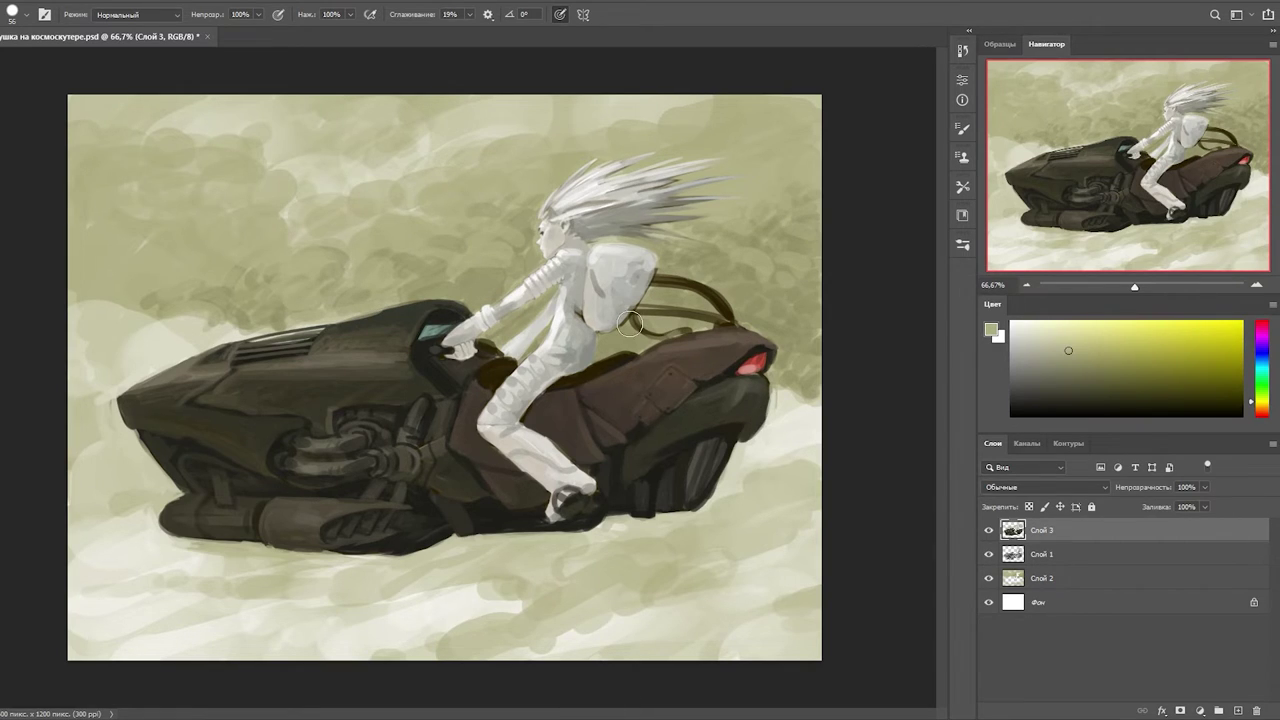
ctrl+click(751, 277)
mouse_move(640, 150)
mouse_down()
mouse_move(720, 130)
mouse_move(754, 140)
mouse_move(603, 150)
mouse_up()
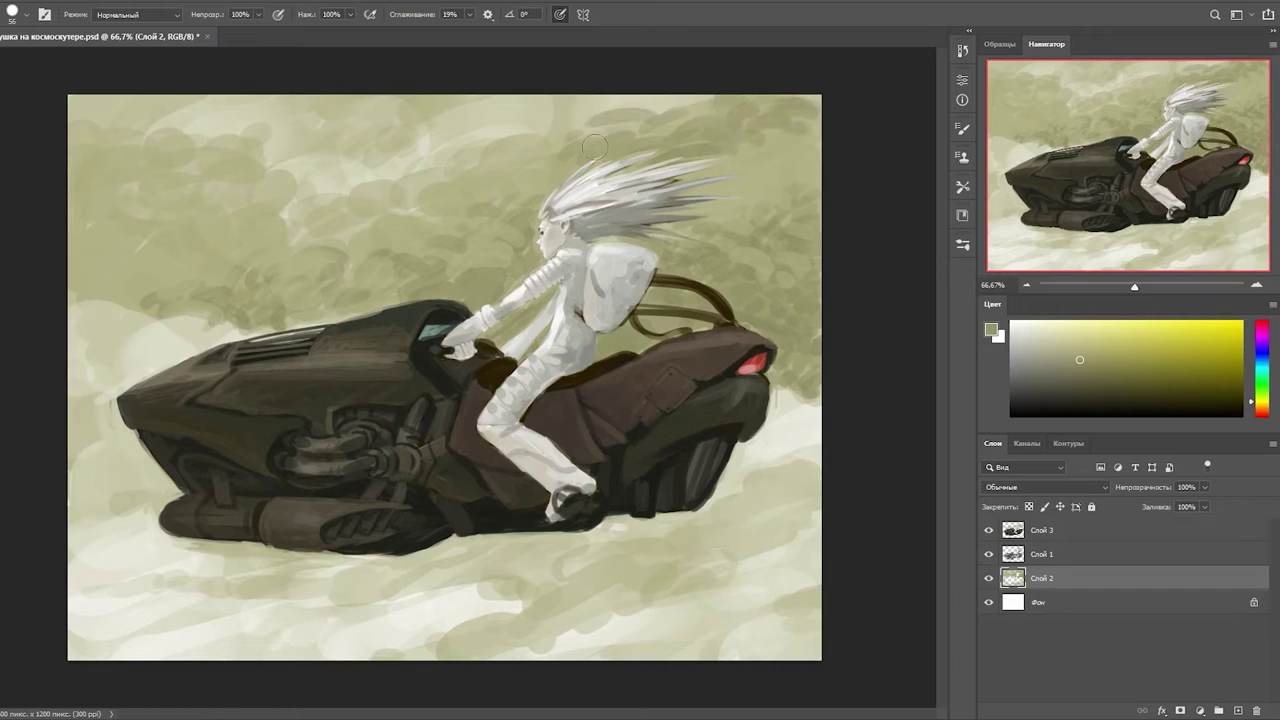
drag(737, 168, 631, 137)
drag(65, 303, 126, 300)
- On layer Слой 3, reduce the brush to 10 and clean up the contour and shading of the rider's hip
scroll(598, 352, up, 2)
right_click(598, 352)
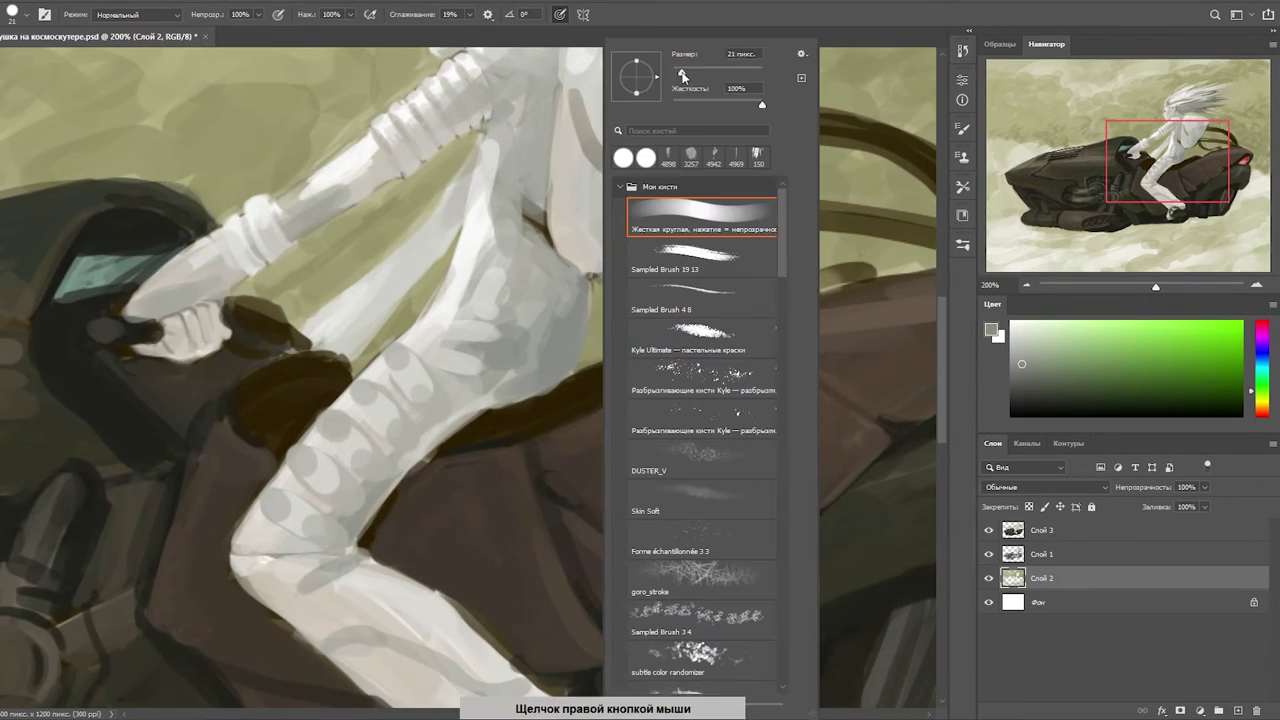
key(Escape)
key(alt+bracketright)
key(alt+bracketright)
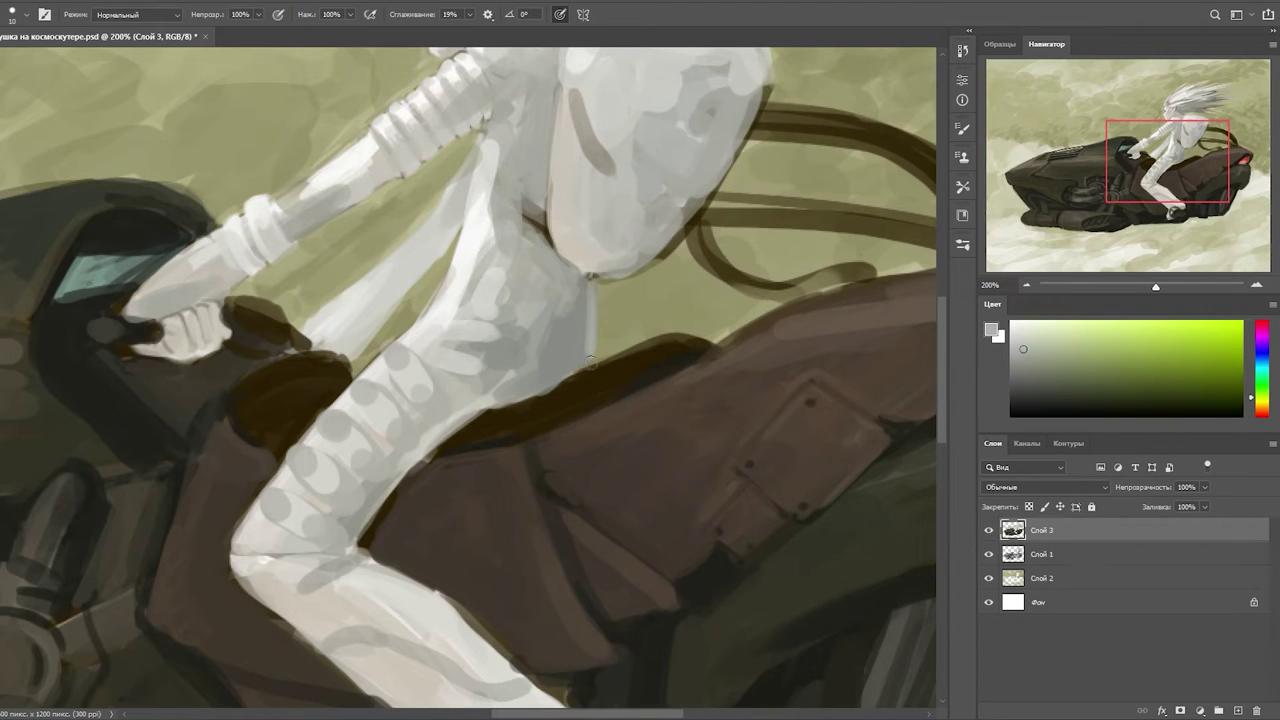
alt+click(590, 310)
mouse_move(580, 370)
mouse_down()
mouse_move(536, 350)
mouse_move(480, 410)
mouse_up()
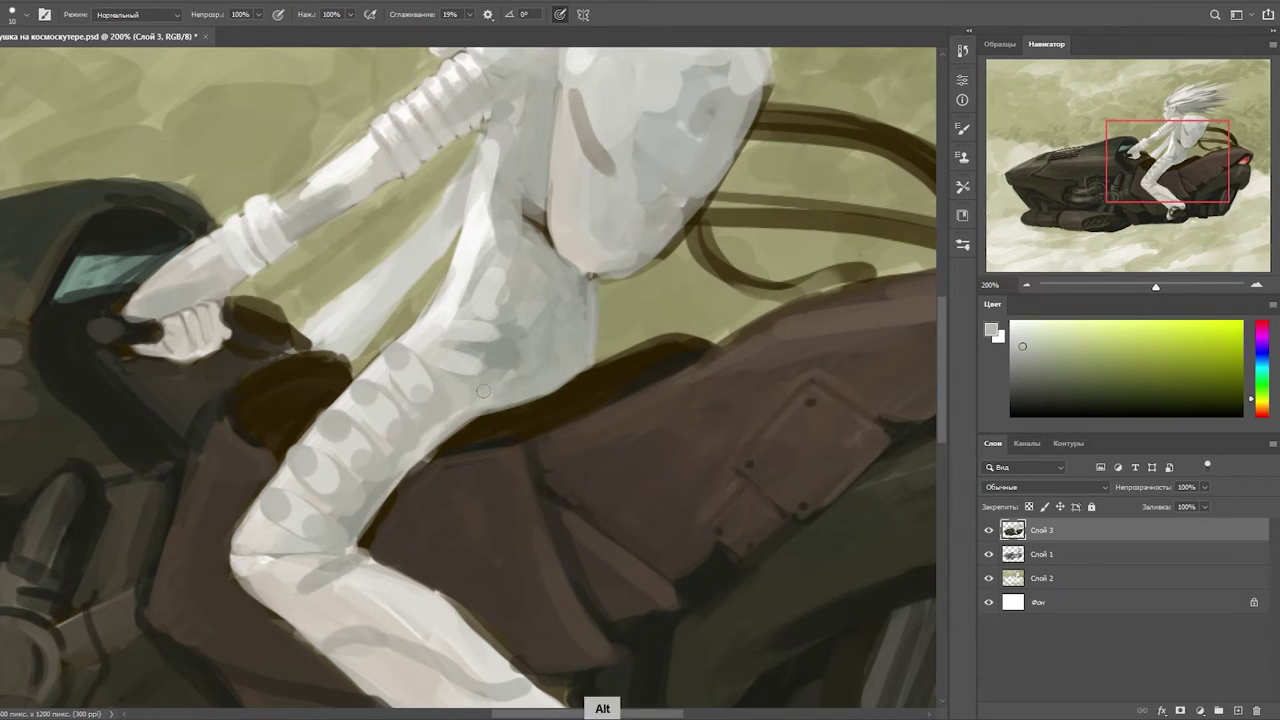
alt+click(483, 380)
drag(470, 360, 453, 351)
scroll(668, 343, down, 1)
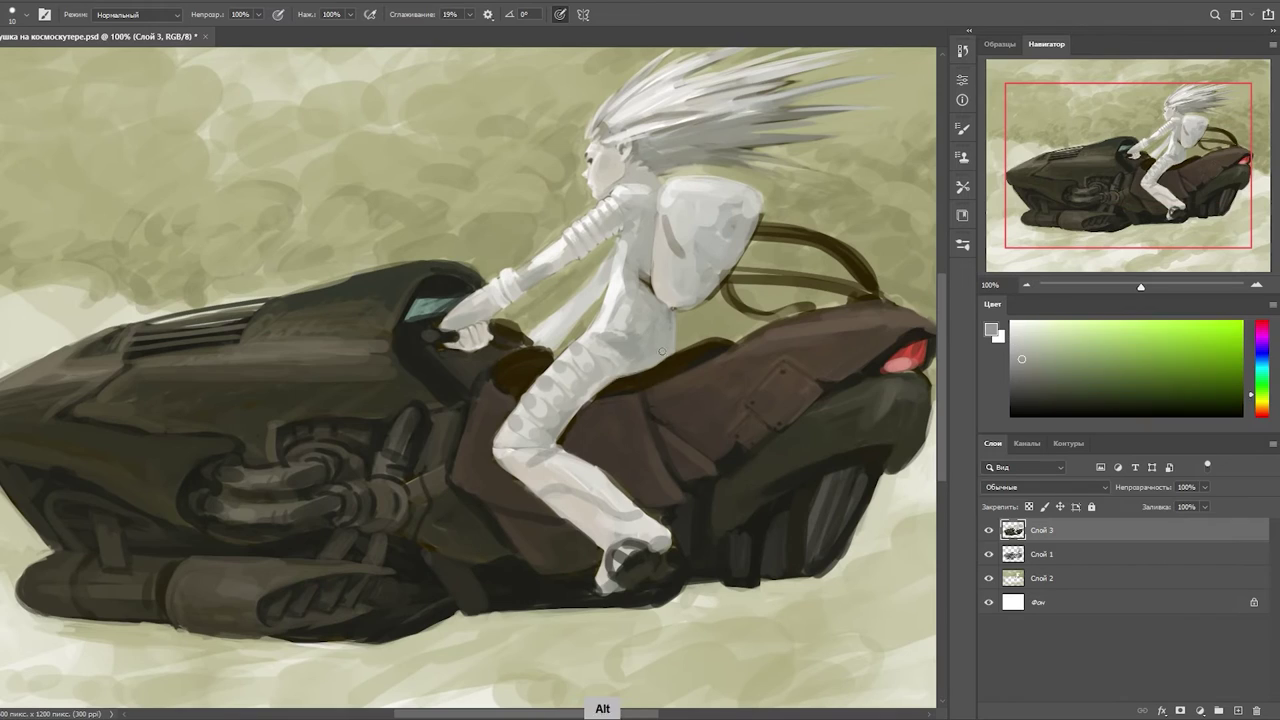
- Repaint the rider's suit with padded bands on the arm and thigh, and add straps and a pocket to the backpack
alt+click(615, 300)
alt+click(624, 278)
alt+click(627, 268)
alt+click(630, 262)
alt+click(614, 272)
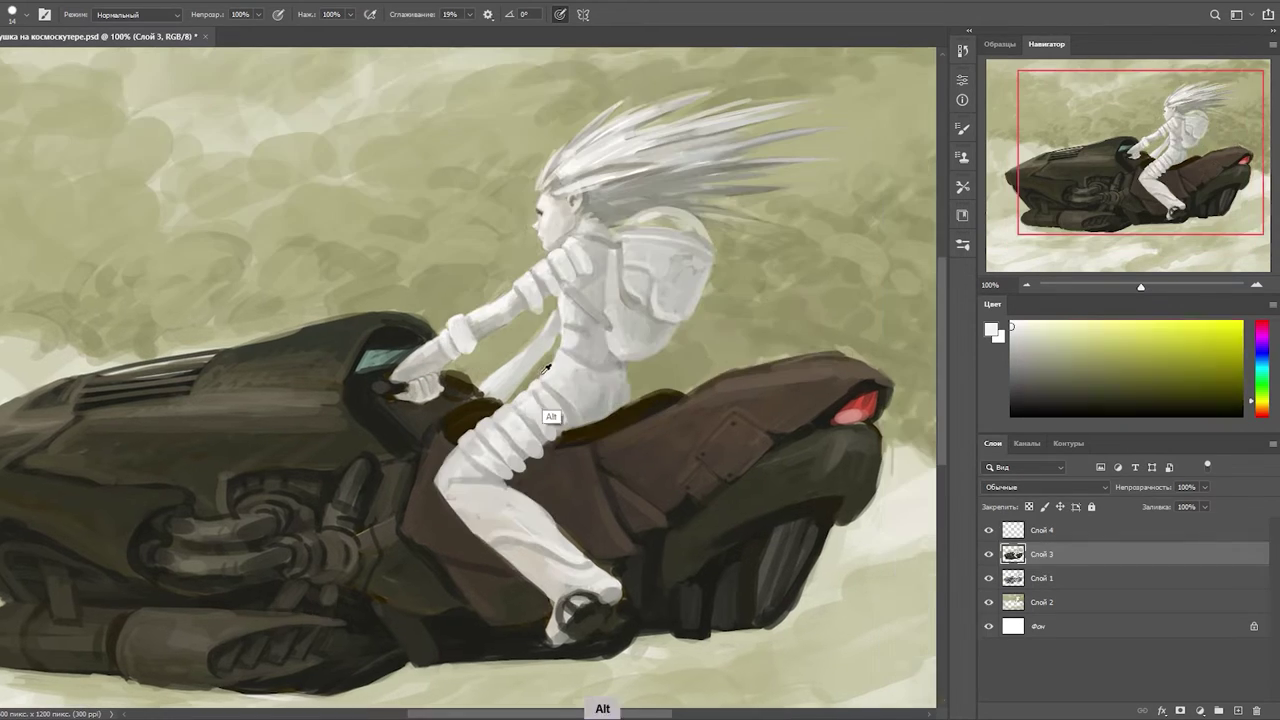
- Refine the suit's shading at the shoulder and waist and add padded segments to the rider's far arm
alt+click(546, 282)
alt+click(565, 286)
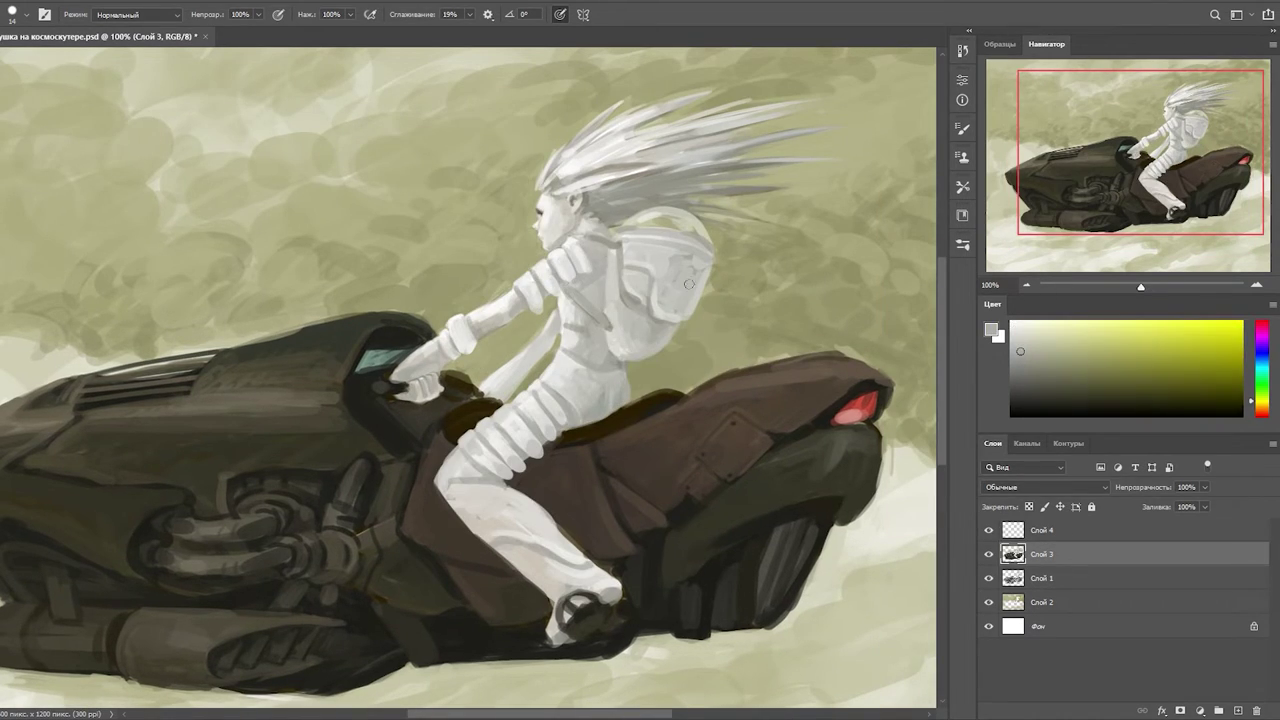
alt+click(548, 362)
alt+click(546, 336)
mouse_move(522, 384)
mouse_down()
mouse_move(575, 420)
mouse_move(534, 254)
mouse_move(596, 323)
mouse_up()
key(h)
alt+click(553, 313)
- Clean the hoverbike's outer contour with sampled background tones along the hull, tail and underside
key(ctrl+minus)
alt+click(602, 343)
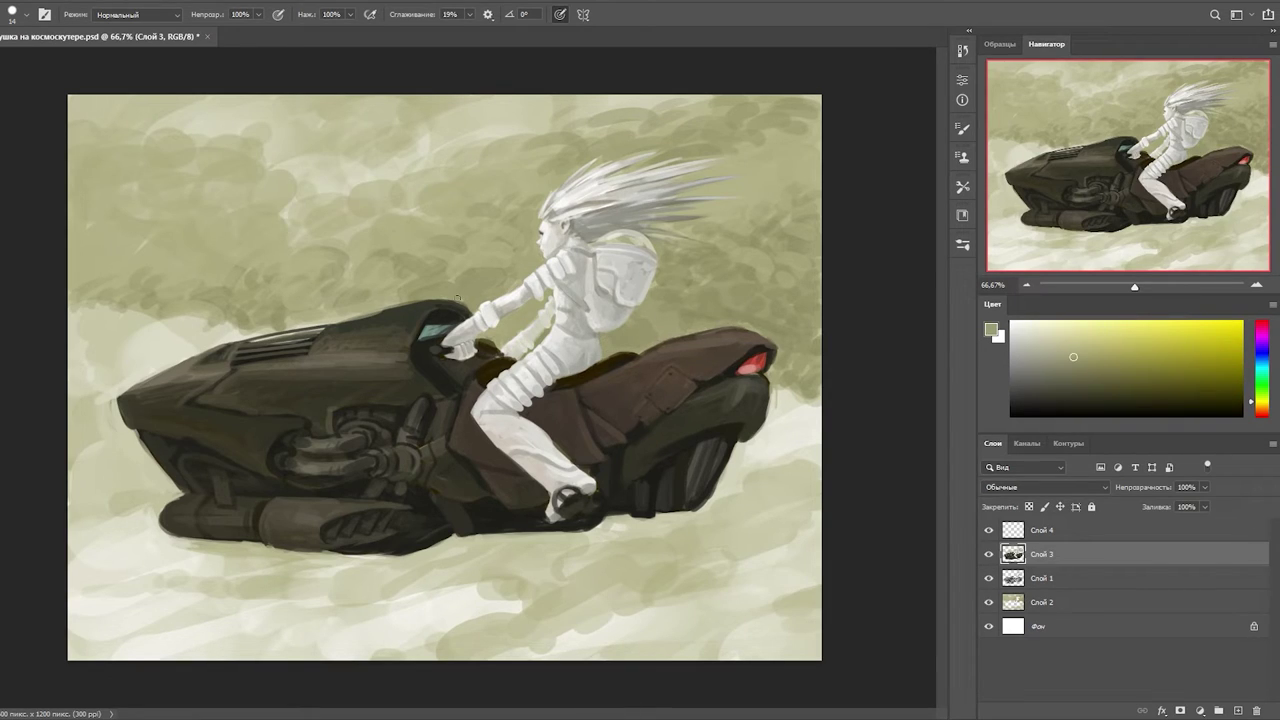
drag(604, 356, 742, 328)
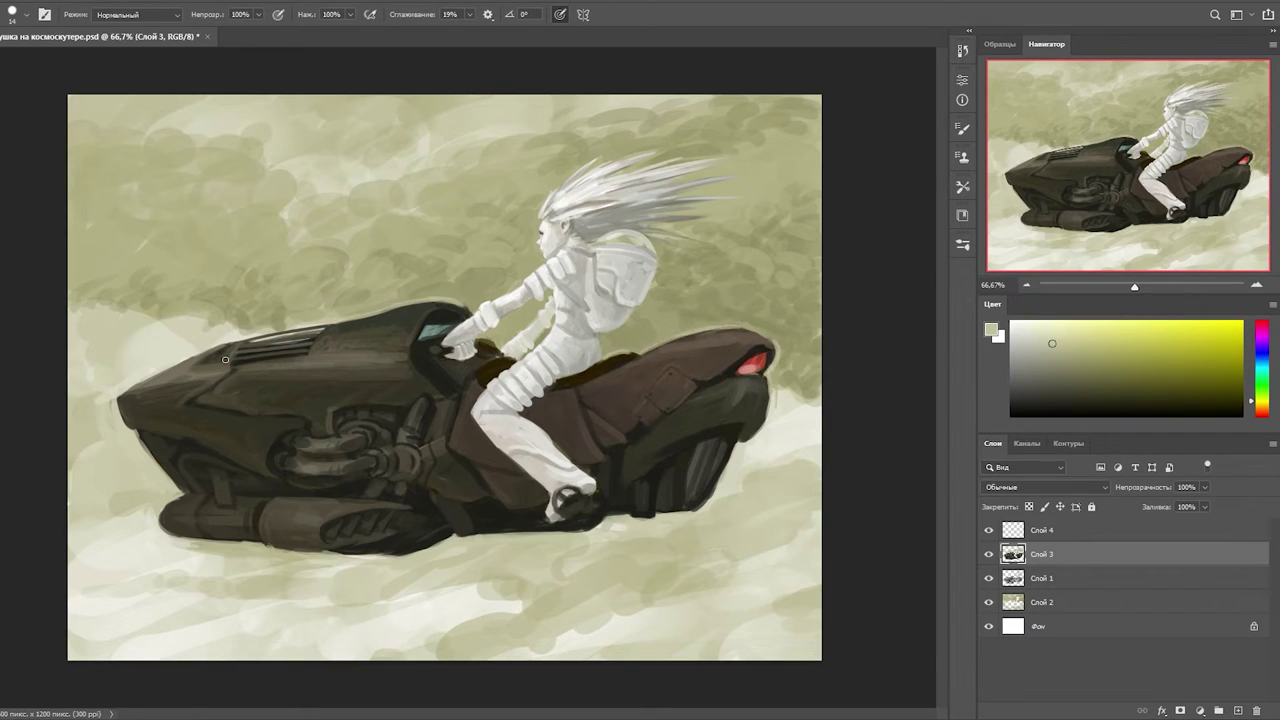
drag(661, 515, 438, 543)
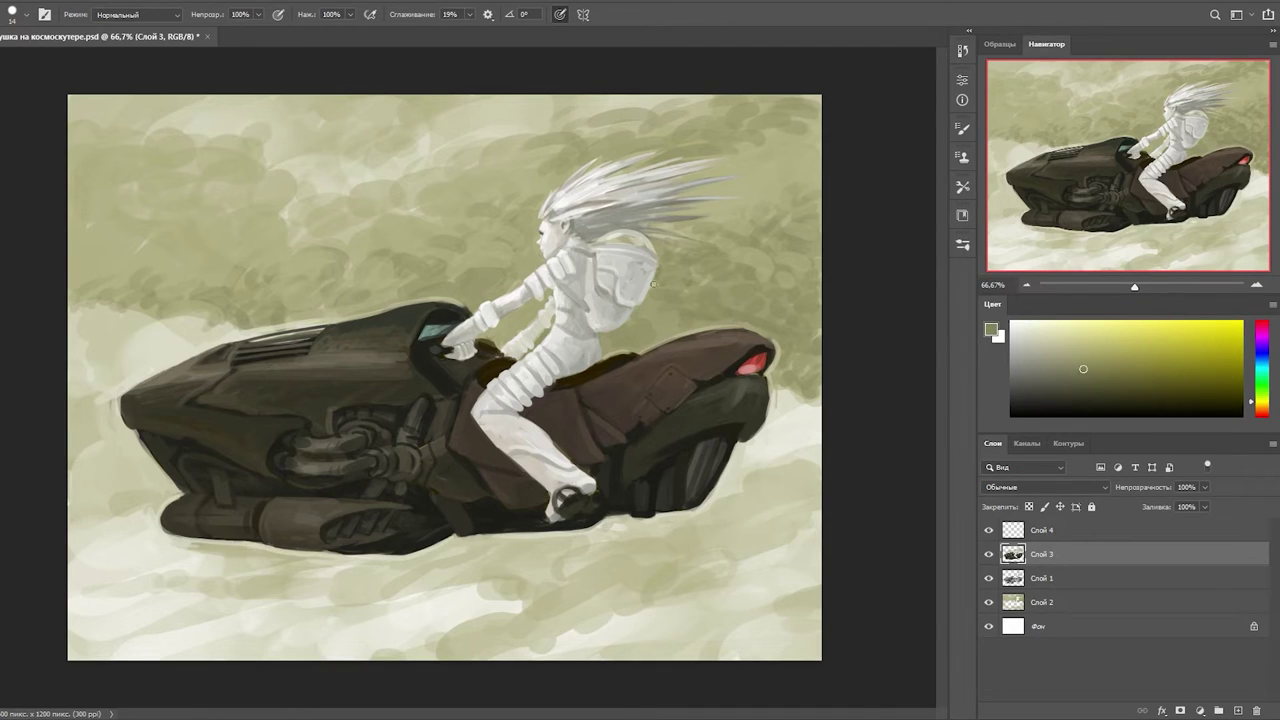
- Clean the gaps and edges around the rider's arms and backpack with sampled olive background tones
alt+click(527, 468)
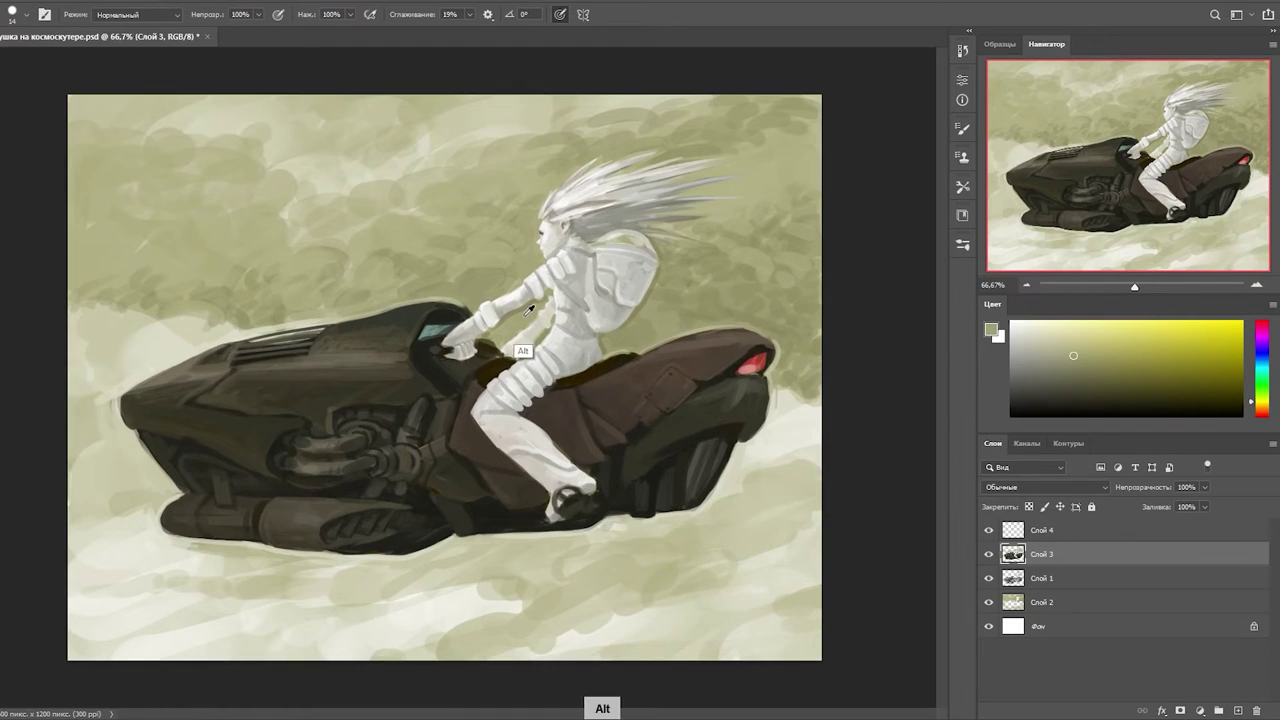
alt+click(508, 341)
alt+click(505, 292)
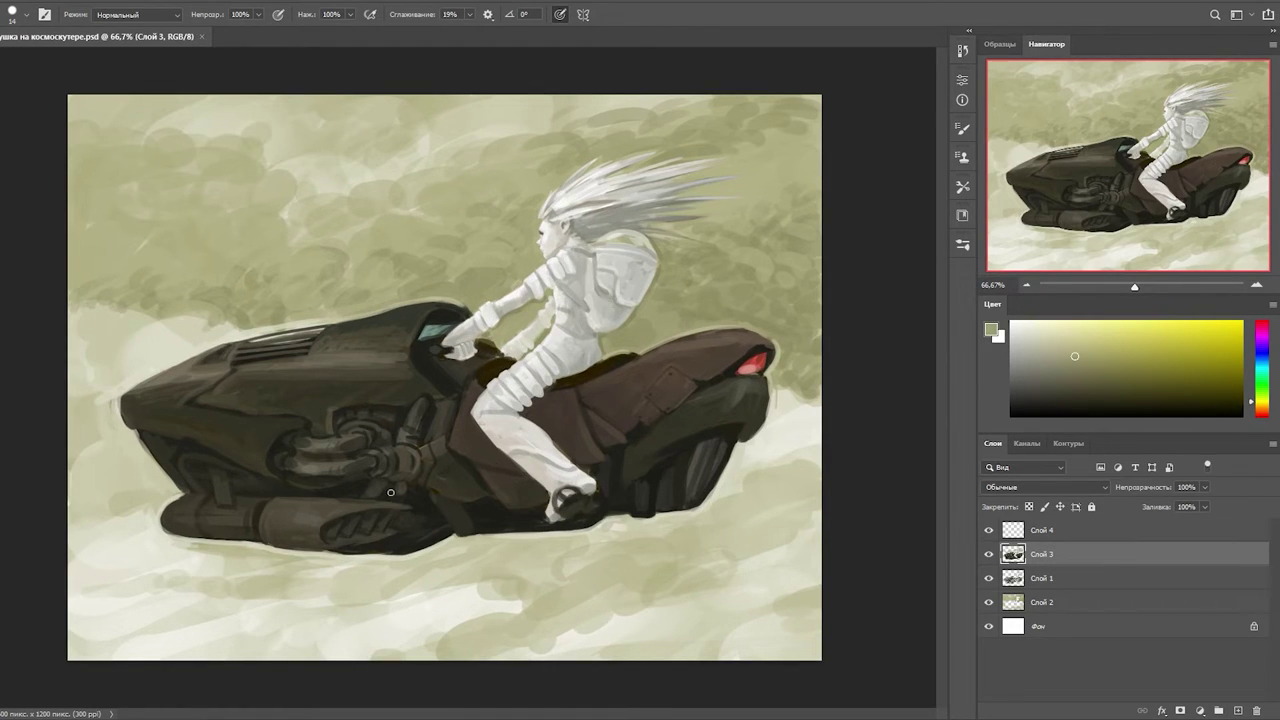
- Select layers Слой 4 through Слой 2 and move them down slightly on the canvas
click(1040, 530)
shift+click(1040, 602)
key(v)
key(shift+Down)
key(shift+Down)
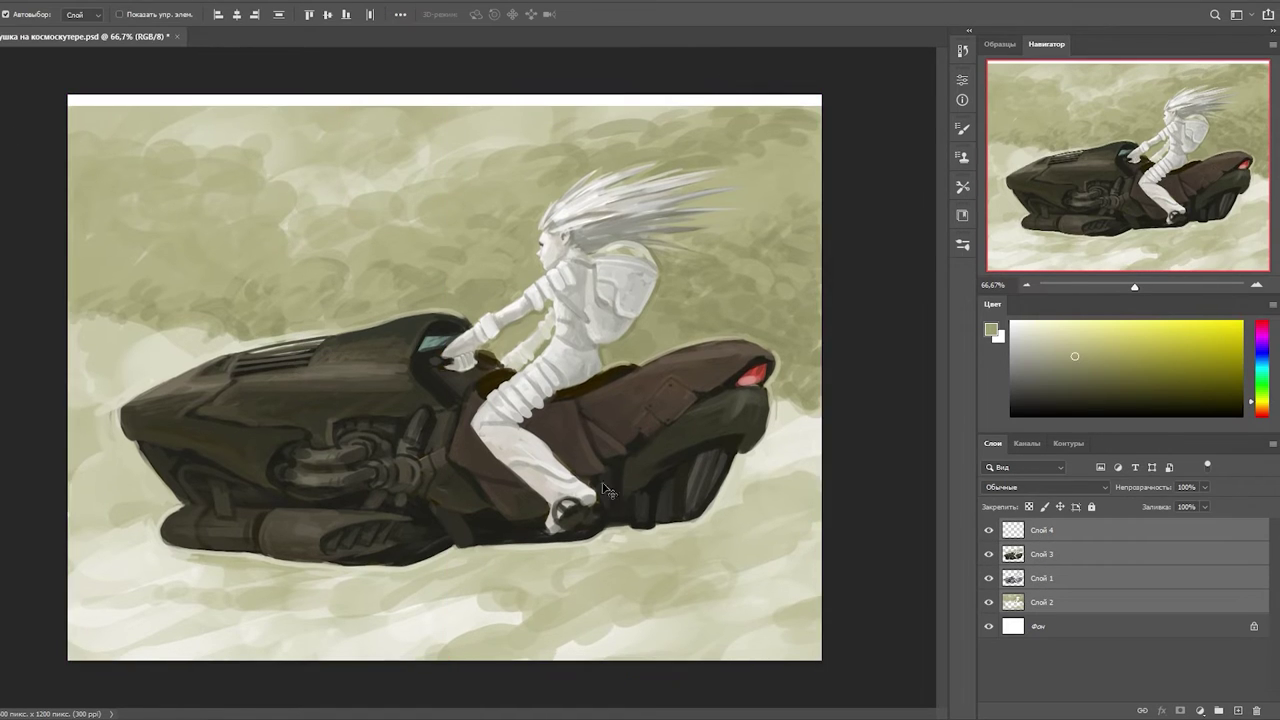
- On layer Слой 2, paint over the bare white strip along the canvas's upper edge with sampled olive tones
click(1083, 602)
key(b)
right_click(470, 80)
key(Escape)
mouse_move(330, 98)
mouse_down()
mouse_move(400, 96)
mouse_move(70, 98)
mouse_up()
alt+click(193, 143)
alt+click(425, 125)
mouse_move(400, 98)
mouse_down()
mouse_move(481, 94)
mouse_move(775, 105)
mouse_up()
alt+click(708, 114)
alt+click(700, 118)
alt+click(712, 108)
- Paint light cloud-like strokes into the background above the hoverbike's nose and below its hull
alt+click(795, 410)
drag(130, 322, 96, 278)
ctrl+click(236, 336)
drag(150, 322, 340, 336)
mouse_move(160, 318)
mouse_down()
mouse_move(126, 297)
mouse_move(161, 336)
mouse_move(196, 309)
mouse_up()
alt+click(129, 294)
drag(390, 600, 417, 640)
alt+click(633, 617)
mouse_move(585, 615)
mouse_down()
mouse_move(500, 603)
mouse_move(490, 625)
mouse_up()
ctrl+click(700, 568)
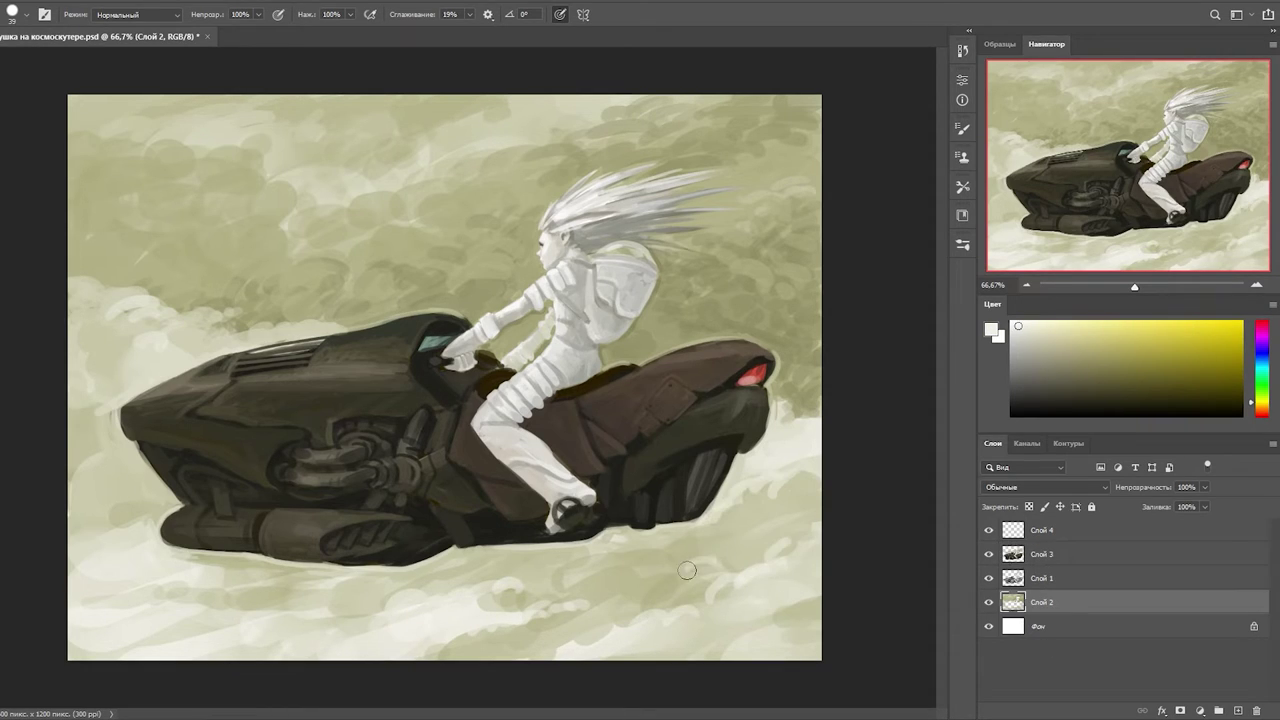
- On layer Слой 3, refine the shading of the hoverbike's tail, underside and hull with sampled dark tones
ctrl+click(571, 337)
alt+click(576, 451)
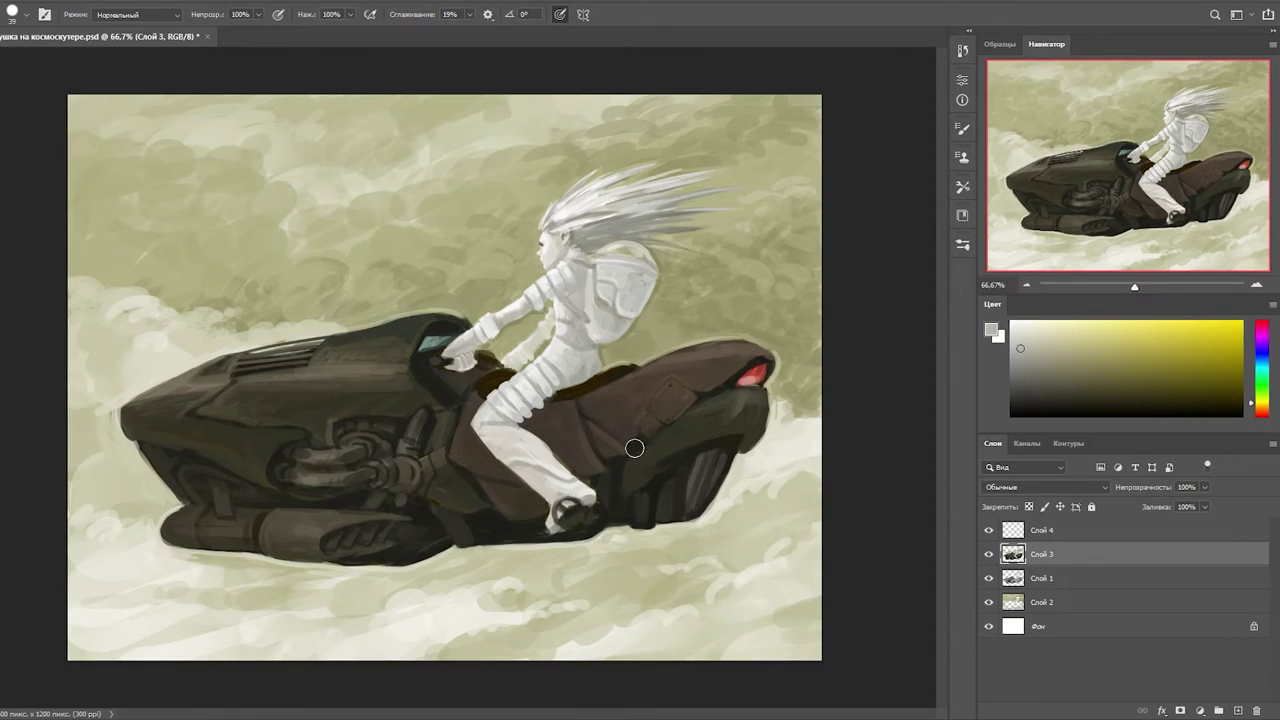
alt+click(576, 413)
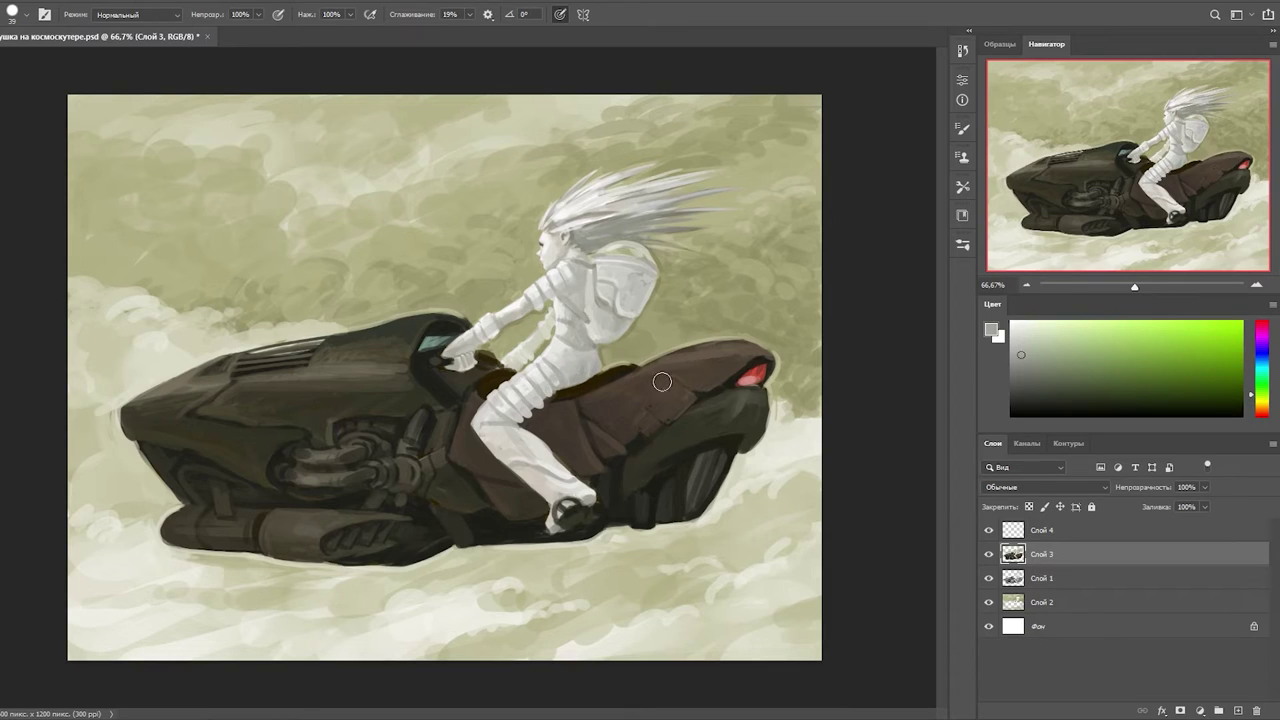
alt+click(642, 470)
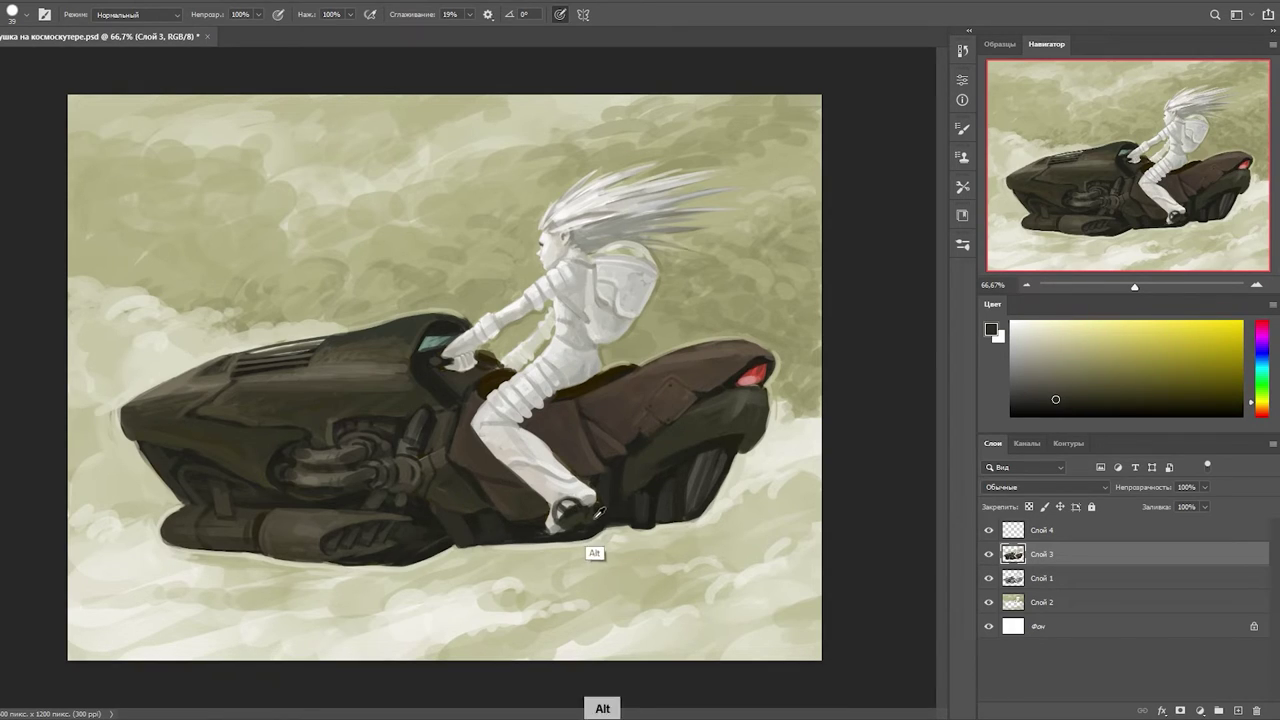
alt+click(632, 505)
alt+click(675, 514)
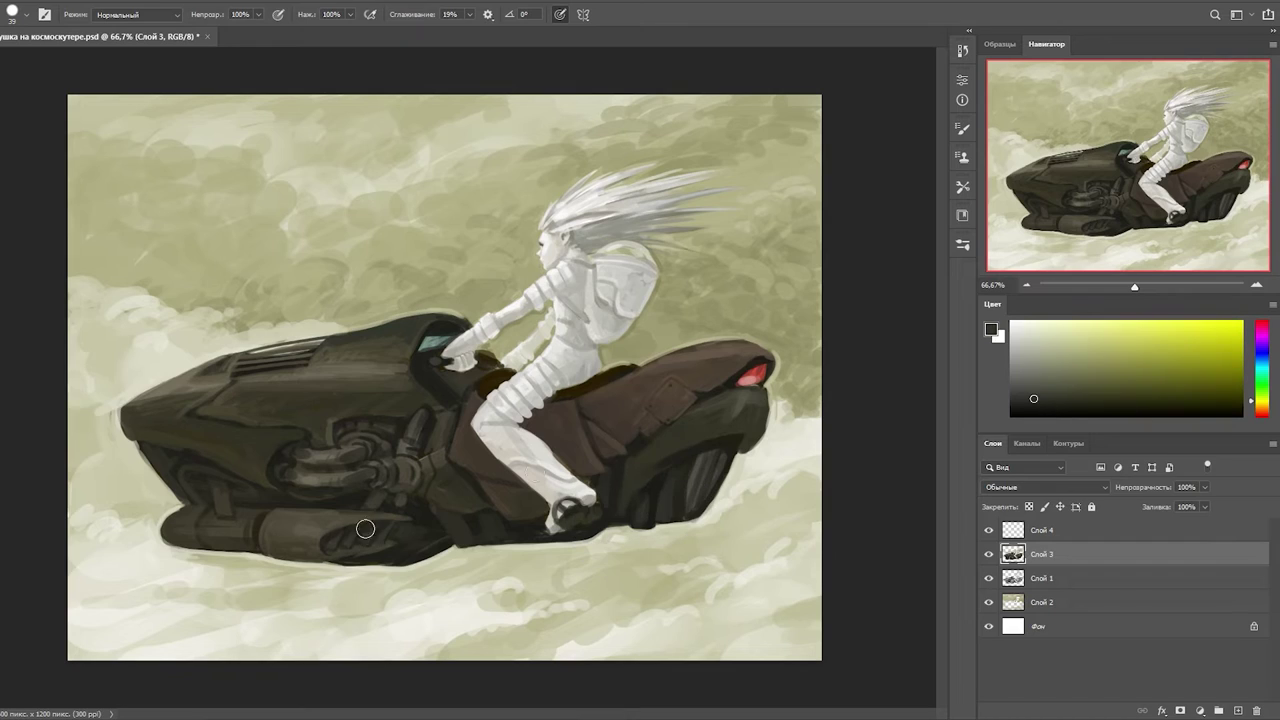
alt+click(385, 539)
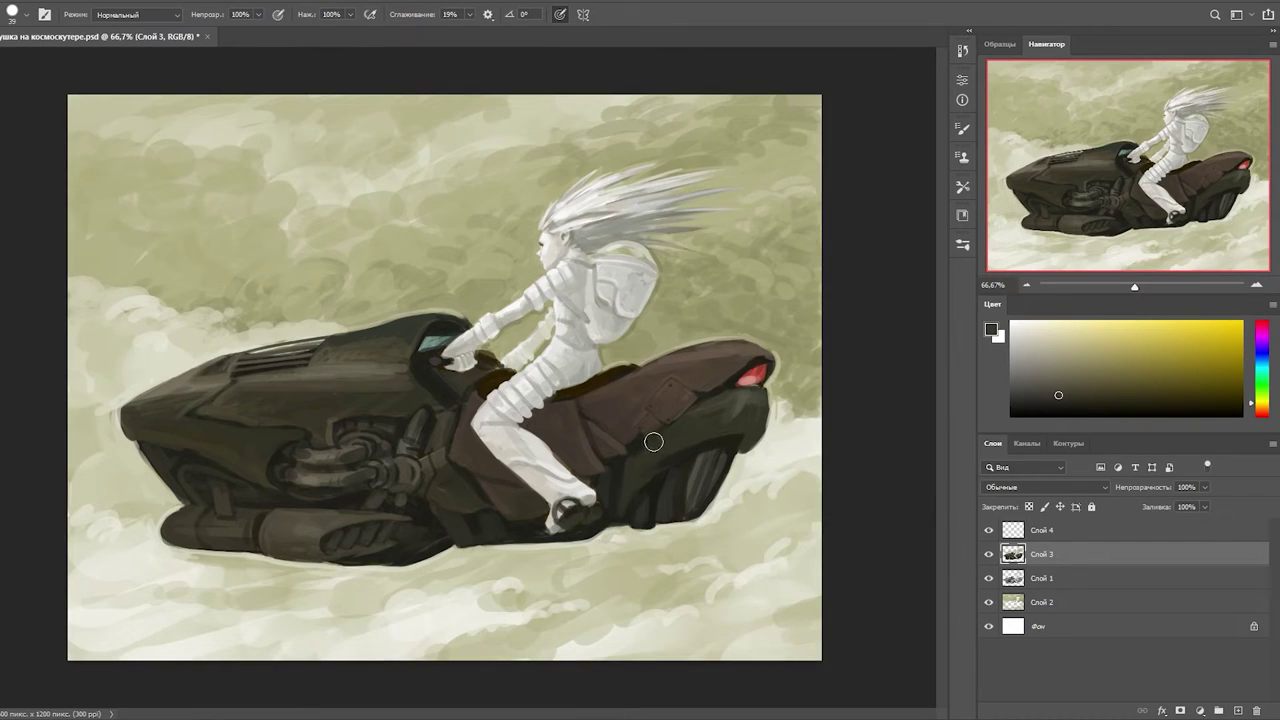
alt+click(637, 468)
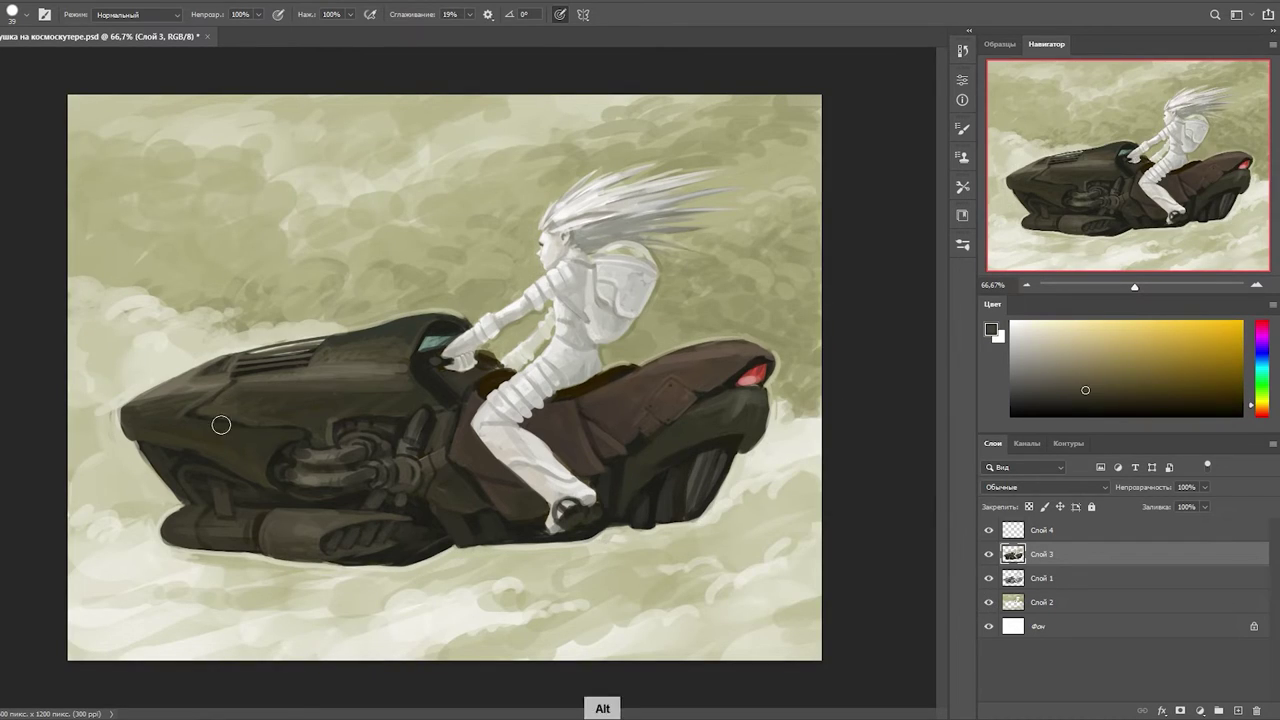
alt+click(324, 456)
- Reduce the brush to 10 and paint a pointed dark fin above the hoverbike's tail, trimming its edges
right_click(700, 418)
mouse_move(752, 338)
mouse_down()
mouse_move(686, 338)
mouse_move(755, 305)
mouse_up()
key(b)
alt+click(759, 312)
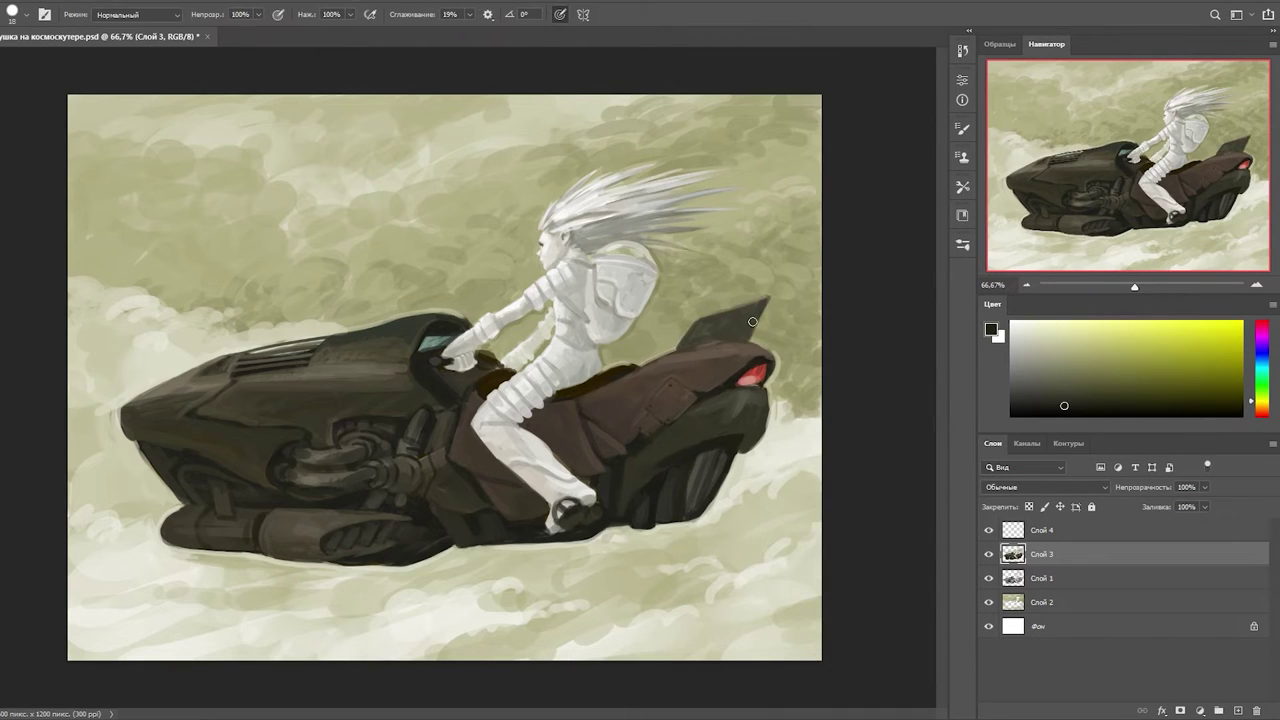
alt+click(700, 330)
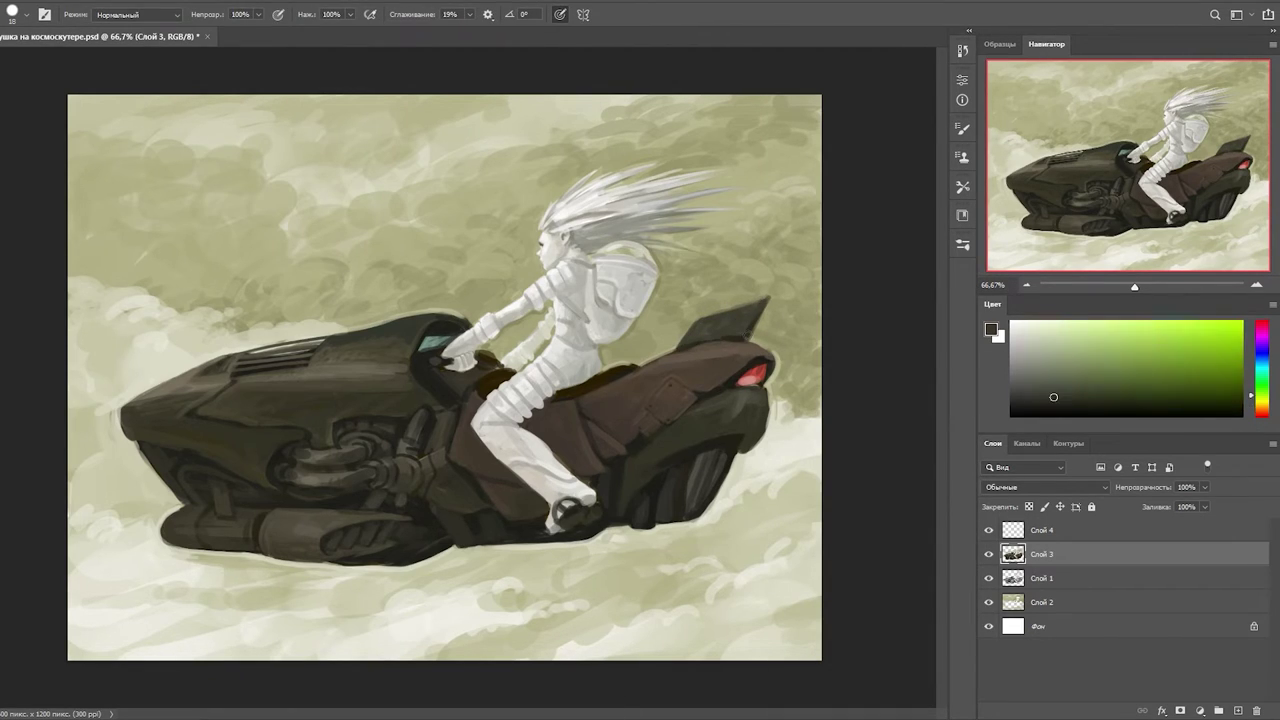
alt+click(728, 315)
key(e)
key(b)
- Paint a small fin on top of the hoverbike's nose, matching the hull's tones and erasing excess at its edges
alt+click(166, 420)
key(e)
key(b)
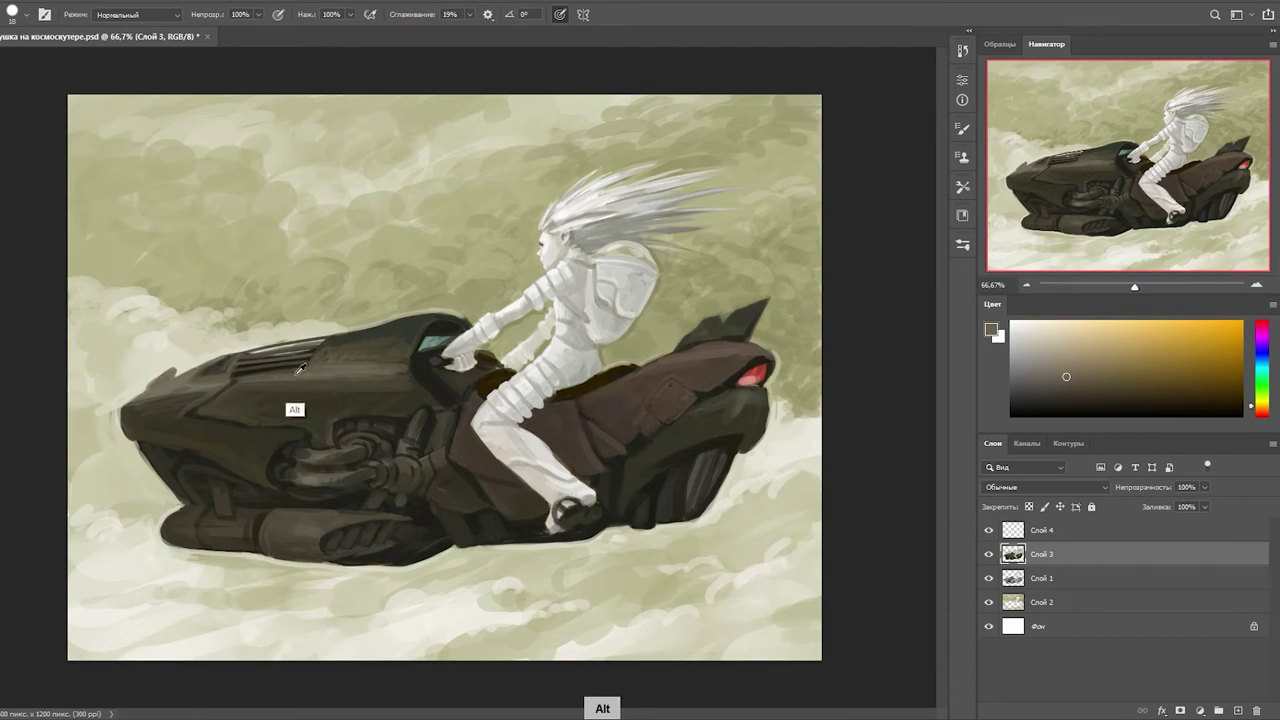
alt+click(281, 411)
key(e)
key(b)
- Refine the ribs and outer edge of the hoverbike's rear vent with sampled dark and light tones
alt+click(388, 562)
alt+click(696, 505)
alt+click(696, 505)
alt+click(703, 508)
alt+click(690, 512)
alt+click(712, 452)
alt+click(697, 510)
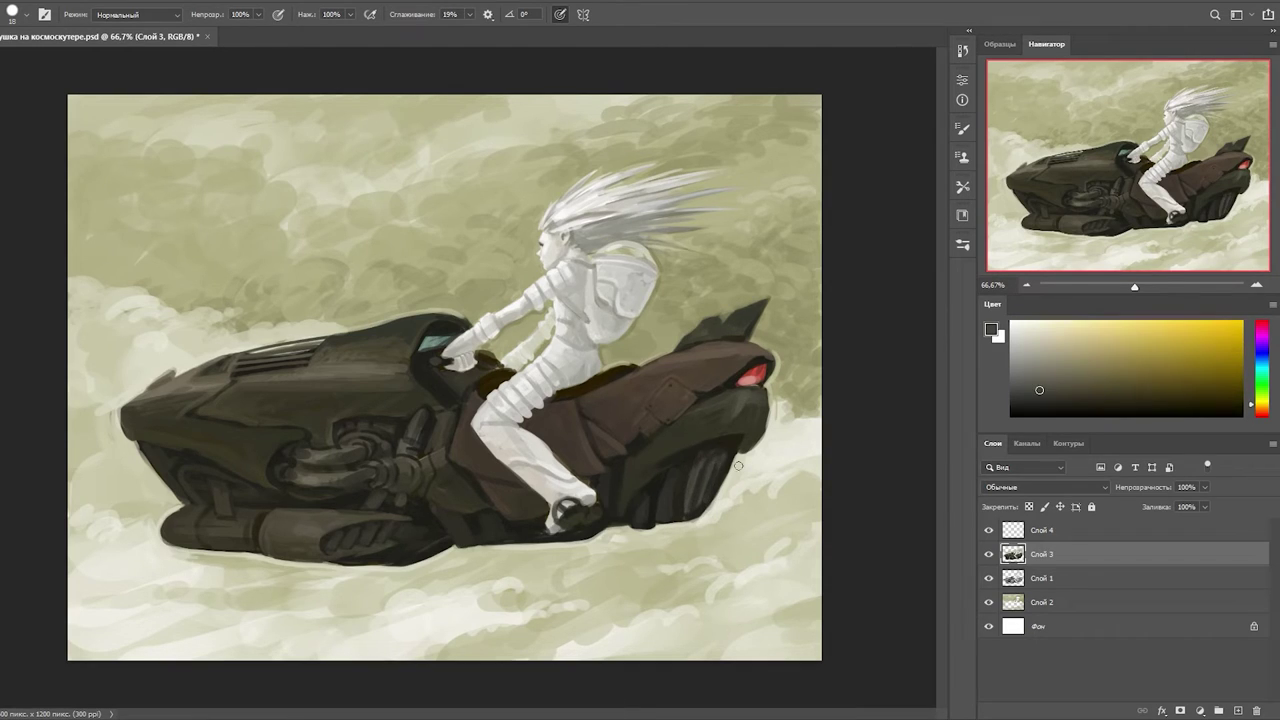
alt+click(707, 445)
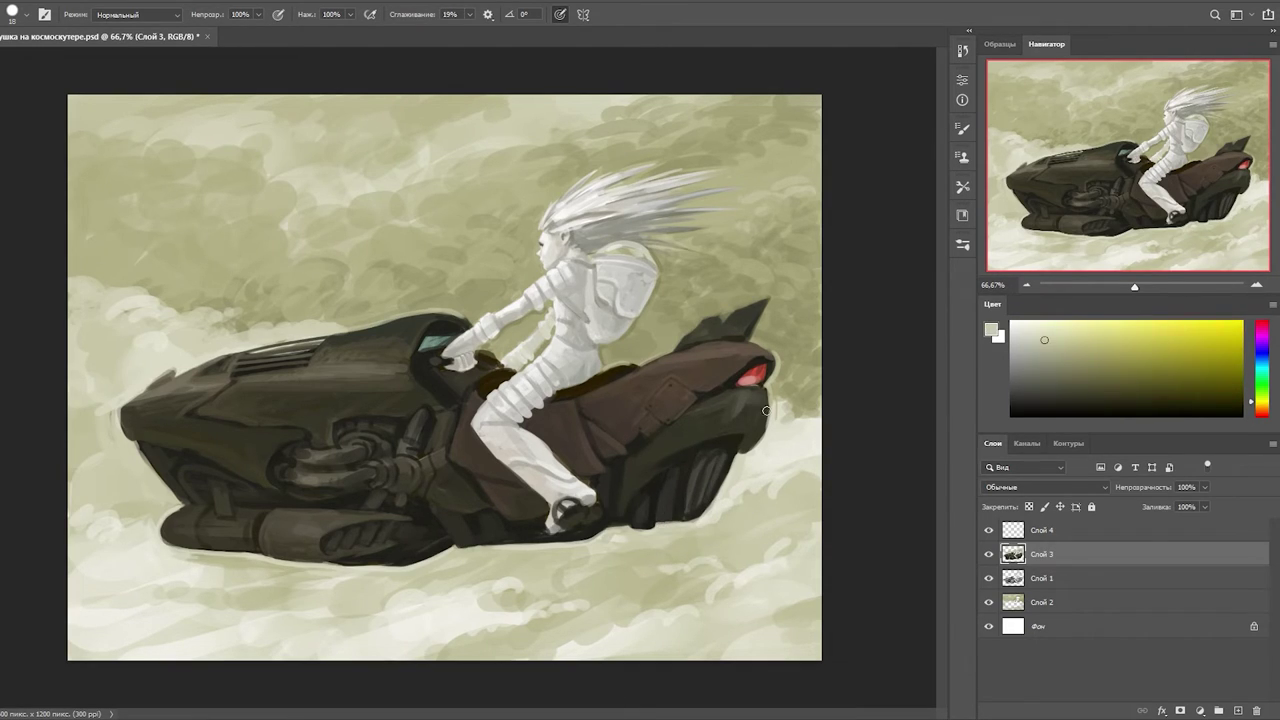
- Add grey shadows to the rider's torso, hip and arm and to the backpack's surface
alt+click(570, 311)
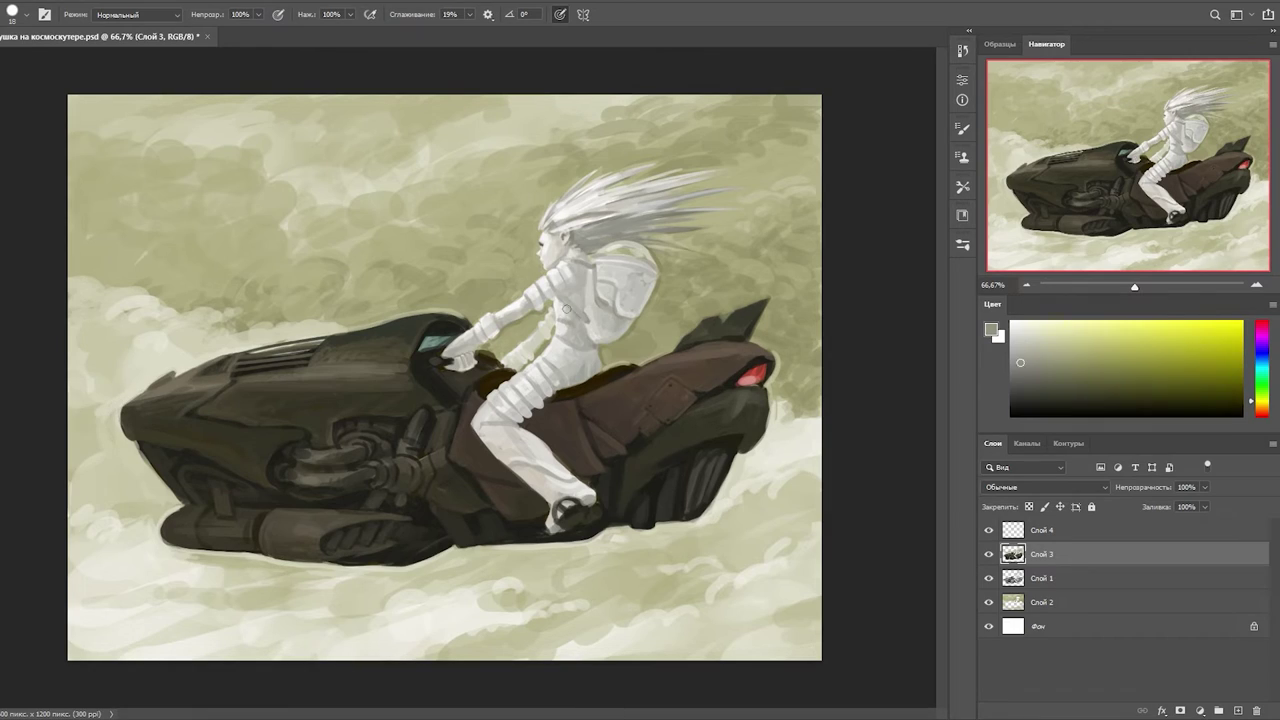
alt+click(575, 371)
alt+click(601, 391)
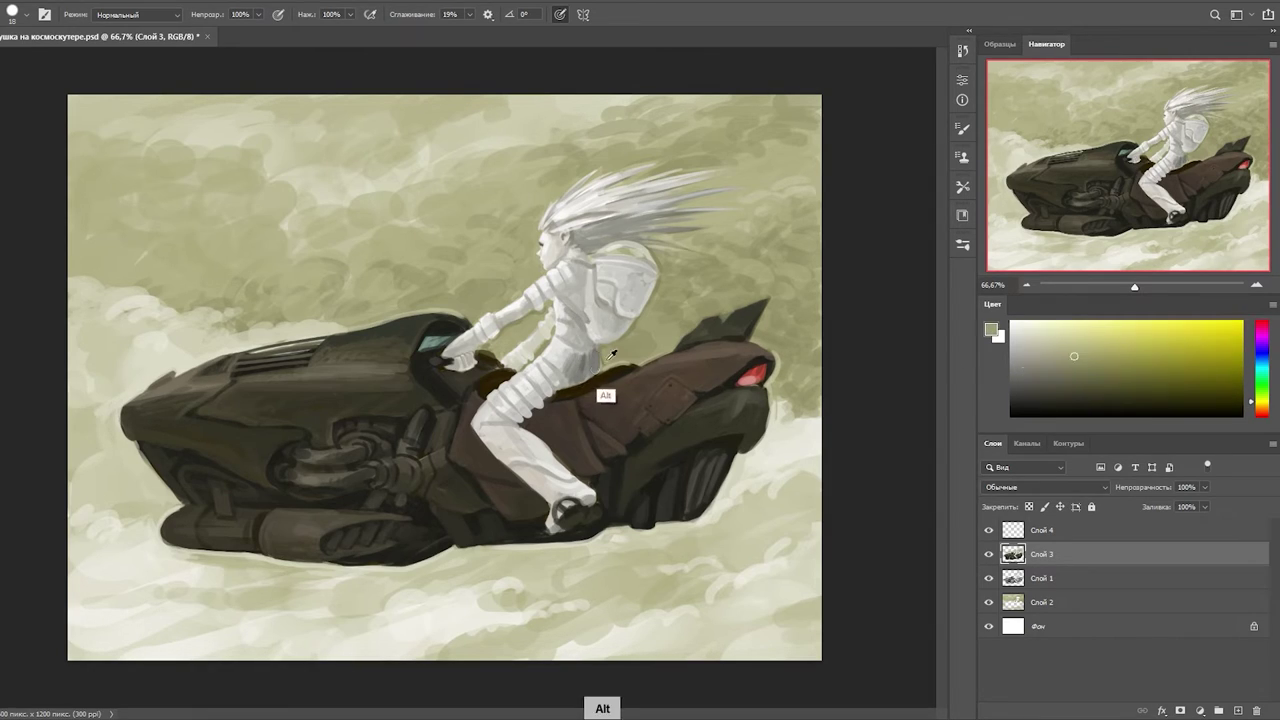
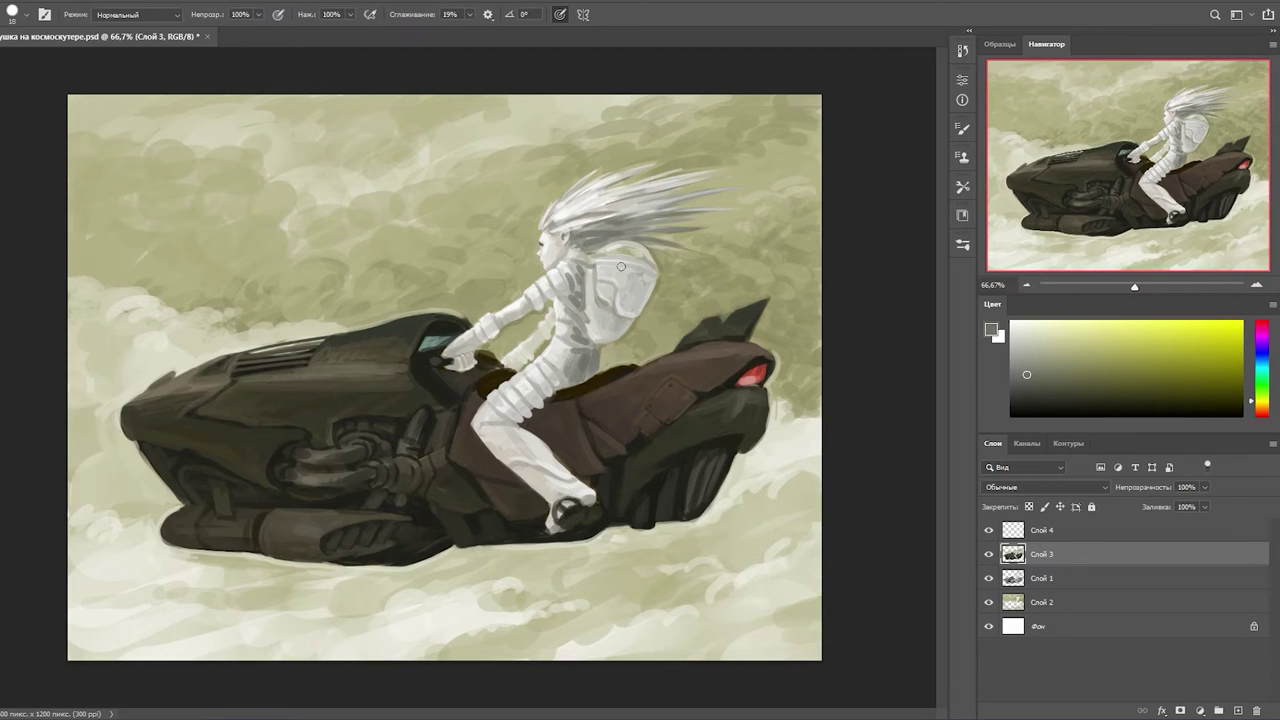
alt+click(671, 397)
alt+click(614, 280)
alt+click(545, 519)
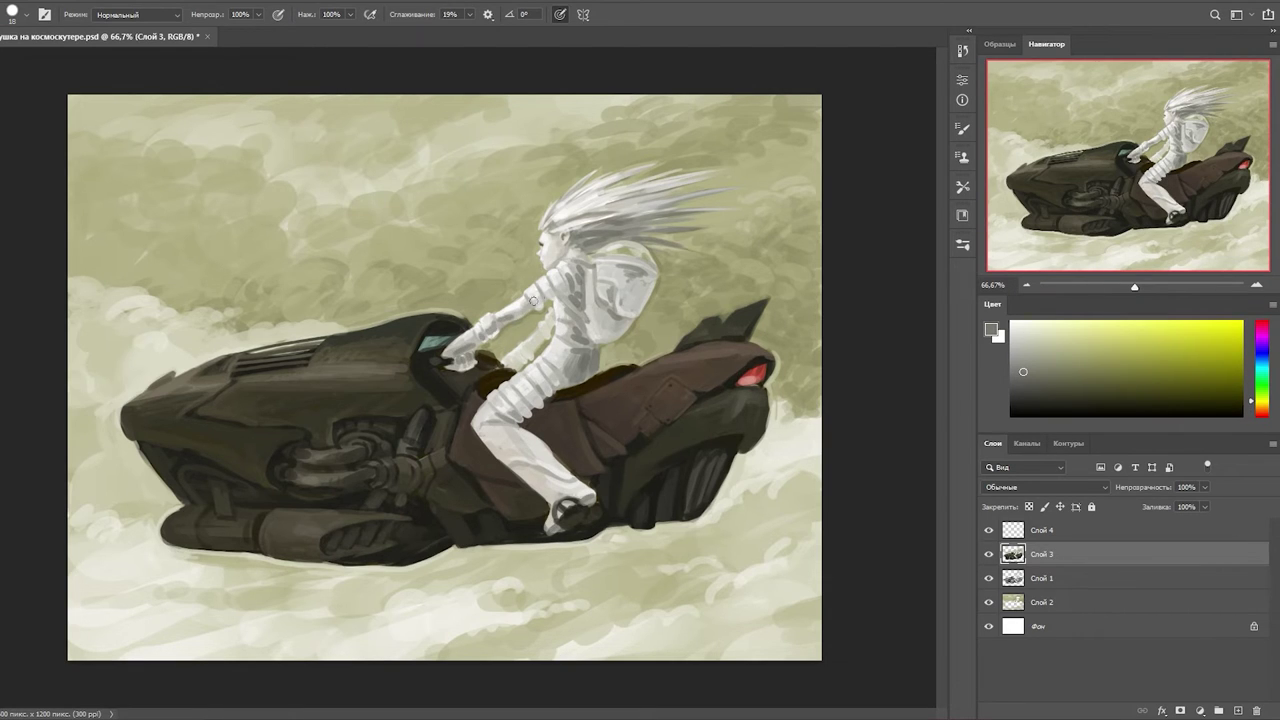
- Touch up the rider's face and neck with sampled light tones, undo the last stroke and resample the background colour
key(ctrl+plus)
alt+click(603, 131)
key(b)
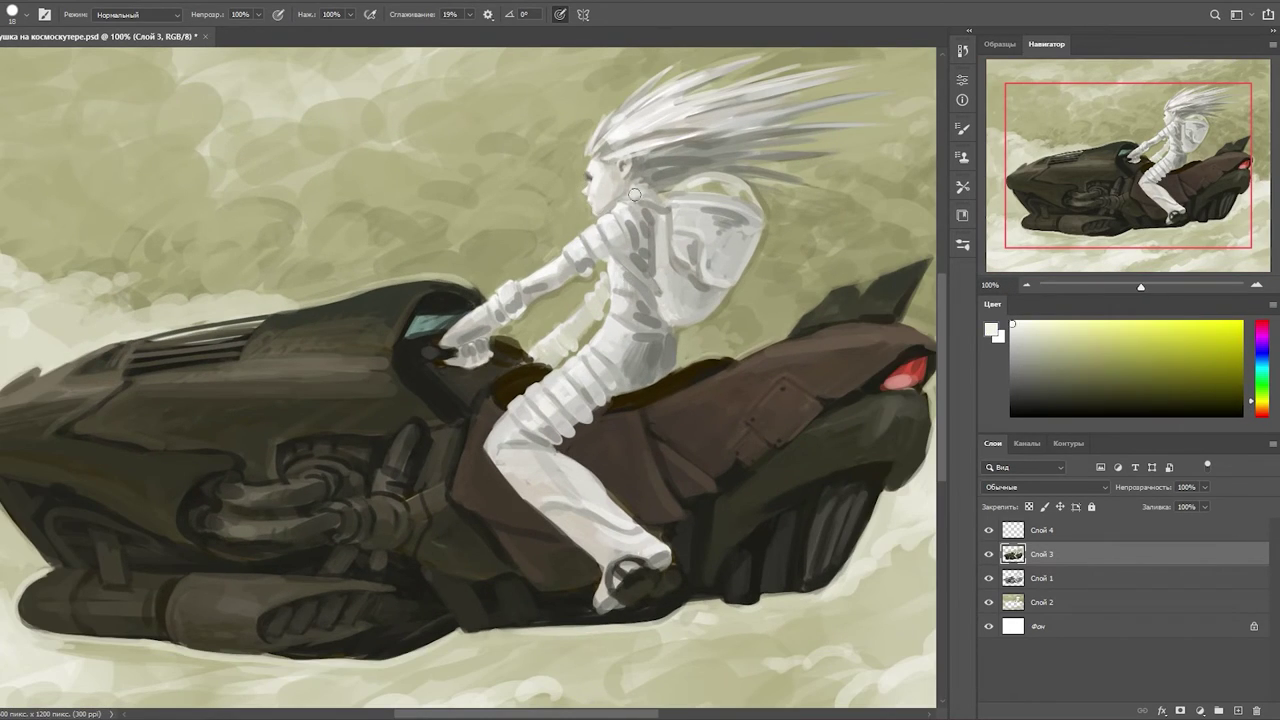
key(ctrl+minus)
key(ctrl+z)
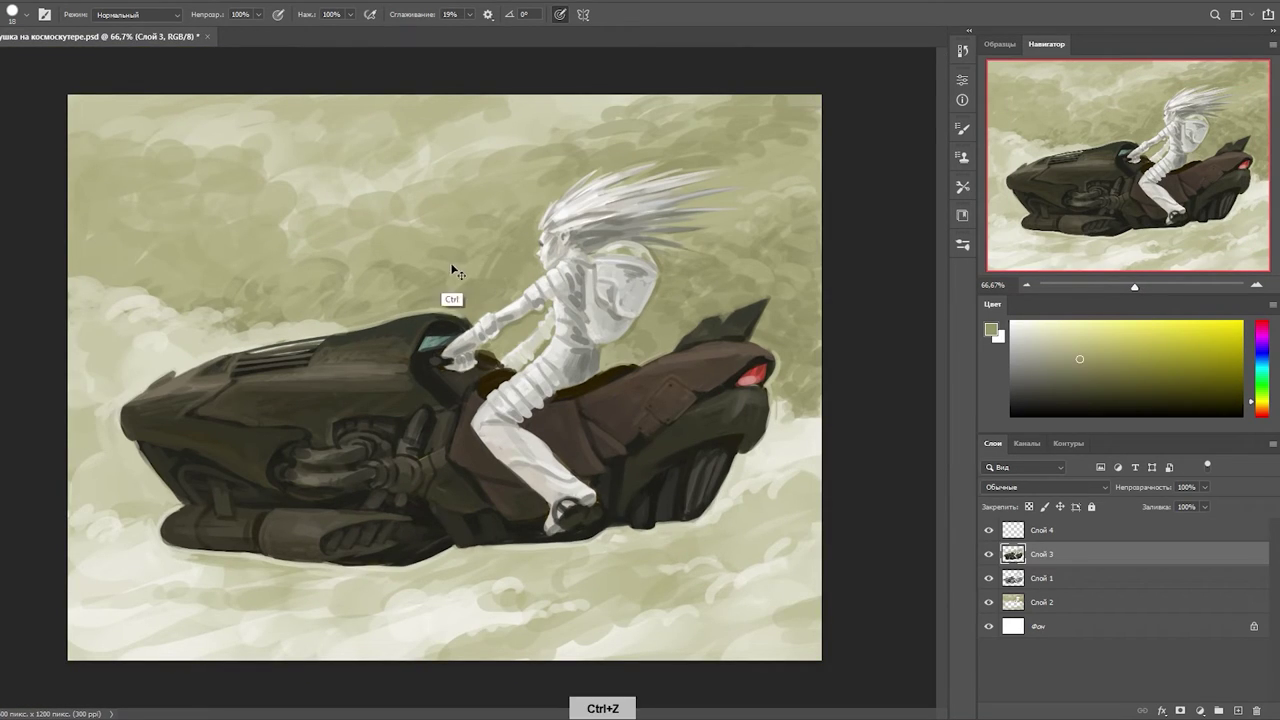
alt+click(463, 276)
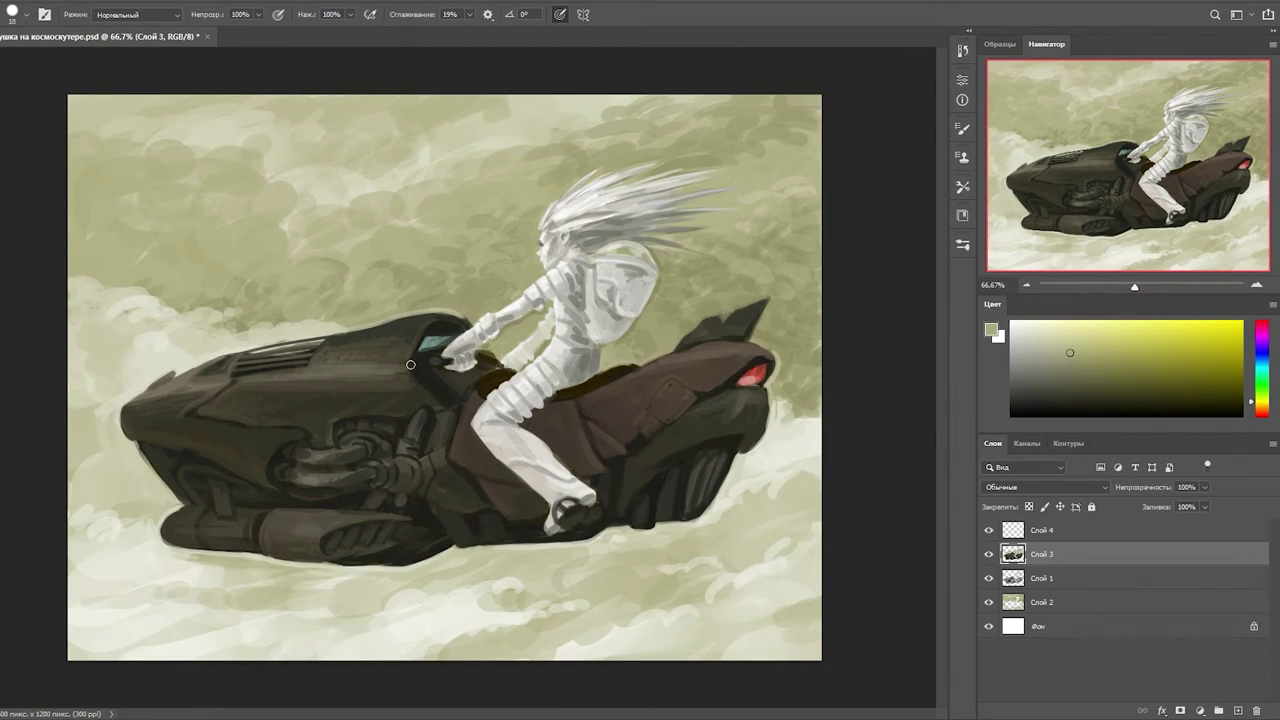
- Rework the grey shading on the rider's waist, lower leg and backpack with sampled mid and light greys
alt+click(570, 276)
alt+click(578, 402)
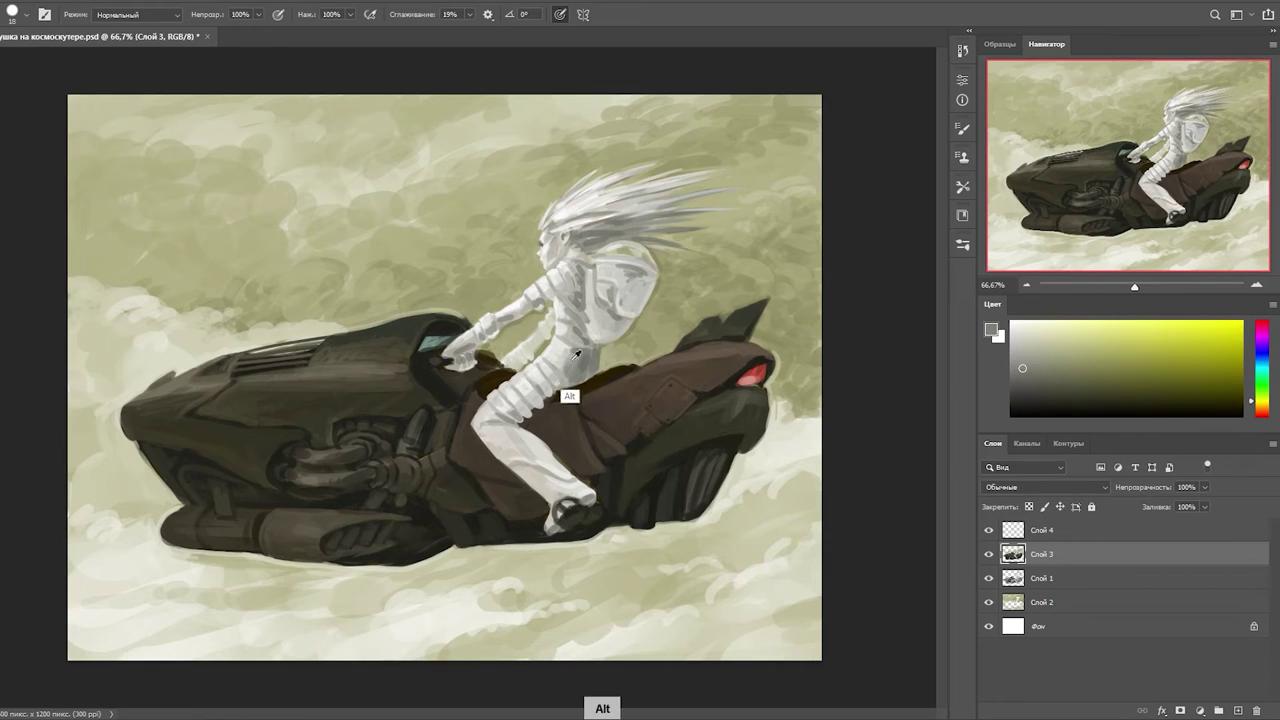
alt+click(602, 311)
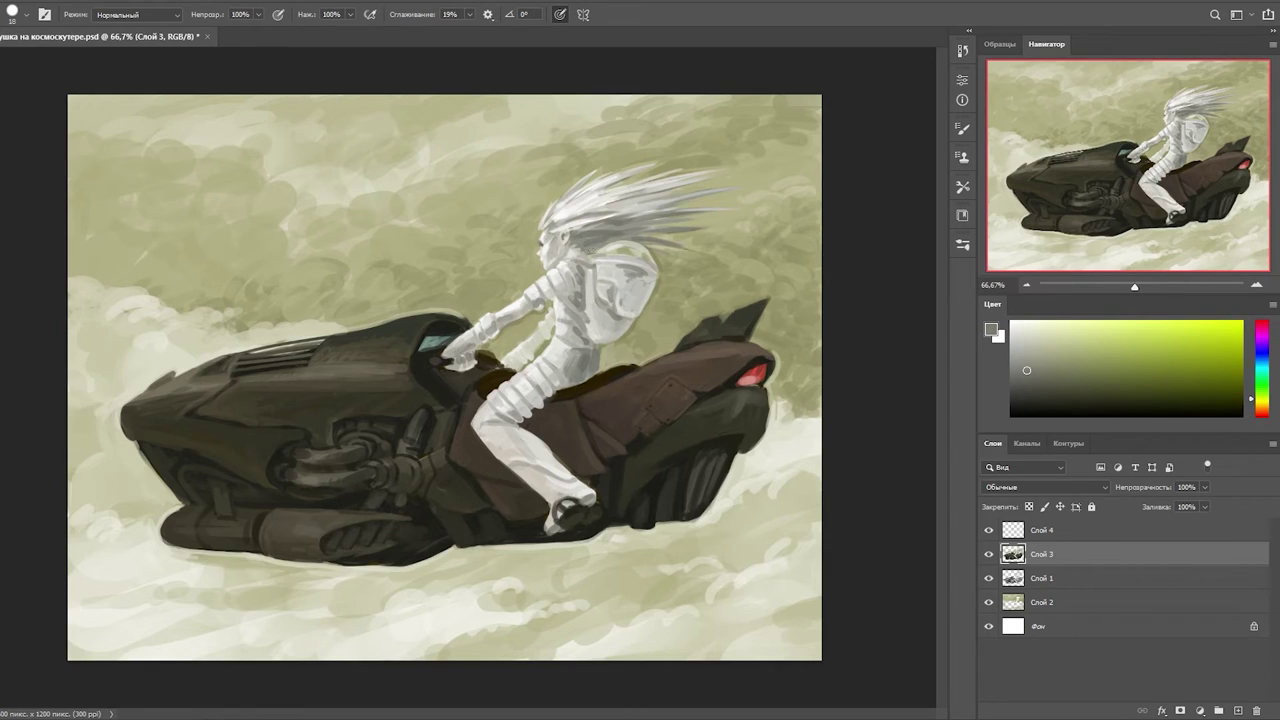
alt+click(626, 317)
alt+click(613, 373)
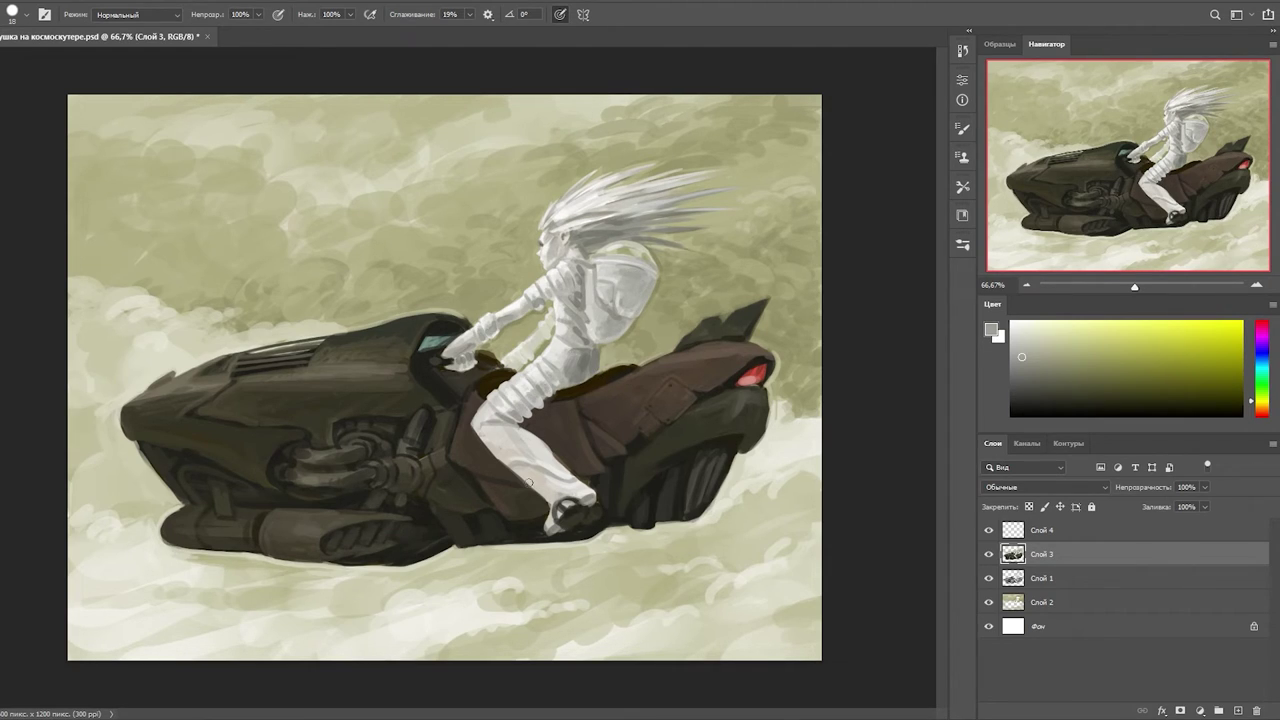
alt+click(560, 330)
alt+click(565, 342)
alt+click(622, 300)
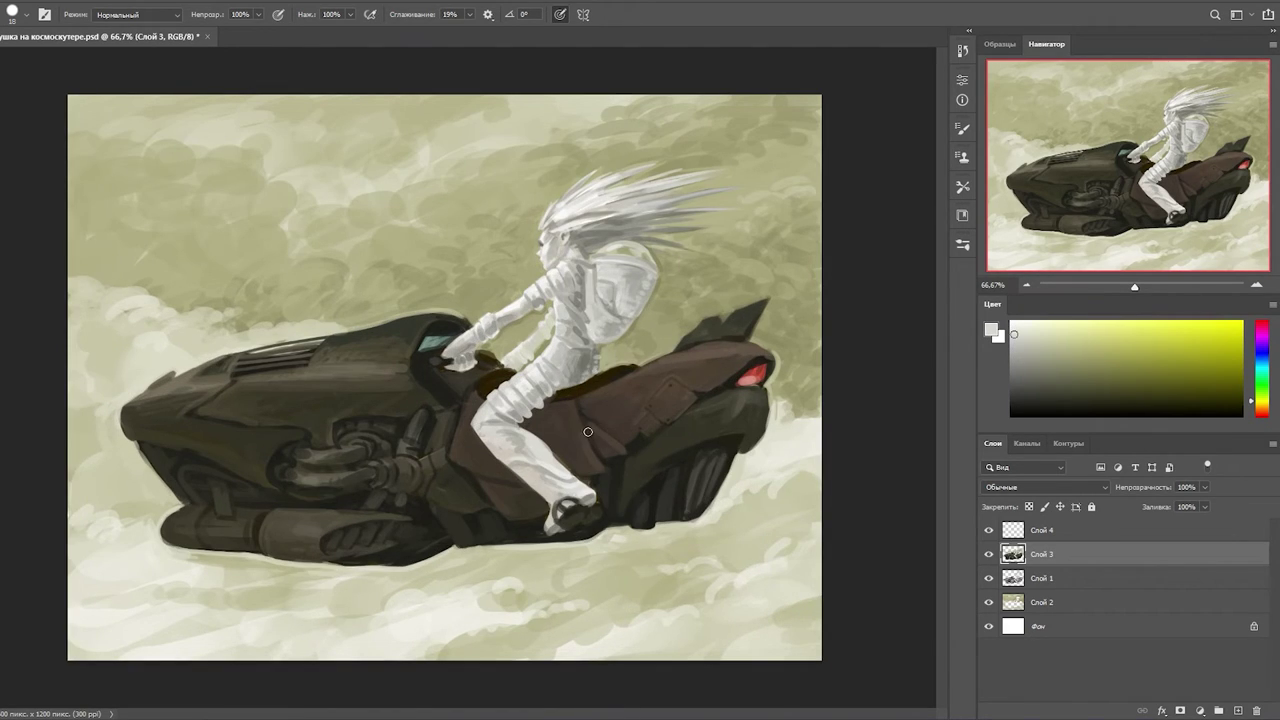
- Activate layer Слой 4 and set the hard round brush with pressure-controlled opacity at 12 px
key(alt+bracketright)
right_click(615, 270)
click(720, 228)
alt+click(593, 185)
alt+click(354, 401)
right_click(656, 205)
click(744, 212)
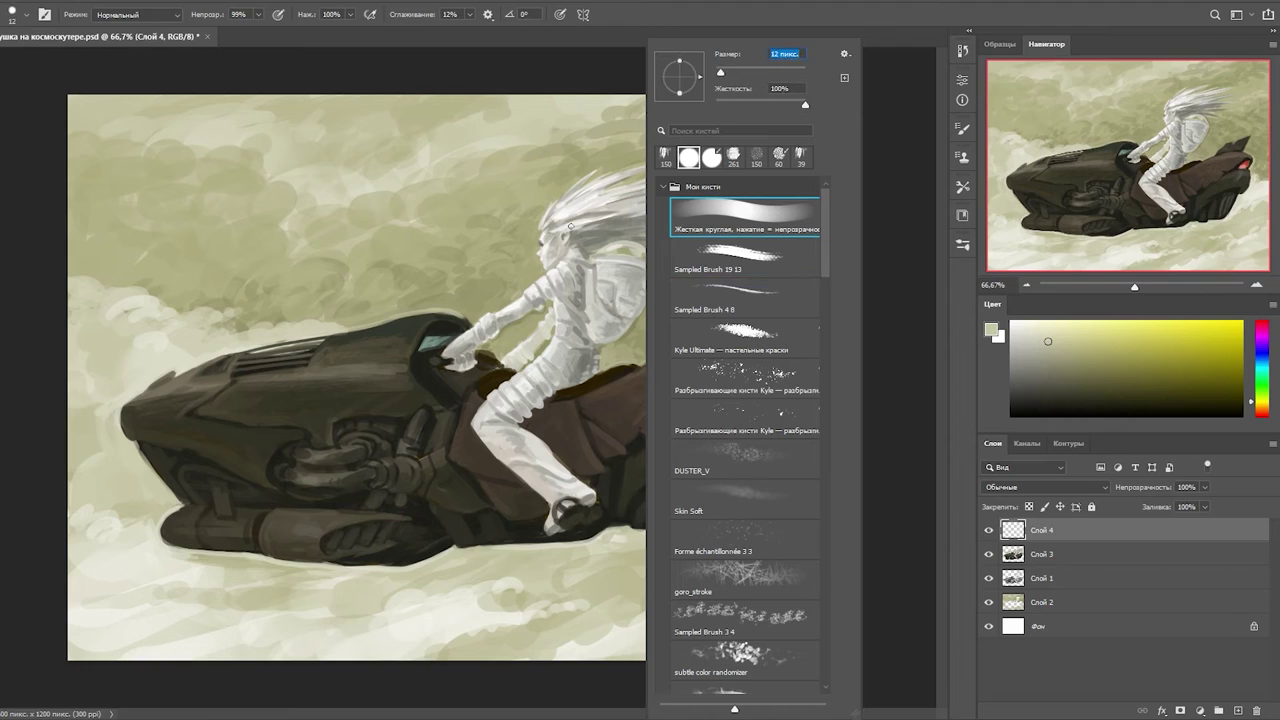
- Repaint the rider's lower back, hip and thigh with smooth light greys, trimming the back's outline with the background tone
scroll(455, 365, up, 1)
alt+click(604, 170)
mouse_move(617, 243)
mouse_down()
mouse_move(470, 330)
mouse_move(460, 355)
mouse_move(620, 240)
mouse_up()
alt+click(622, 245)
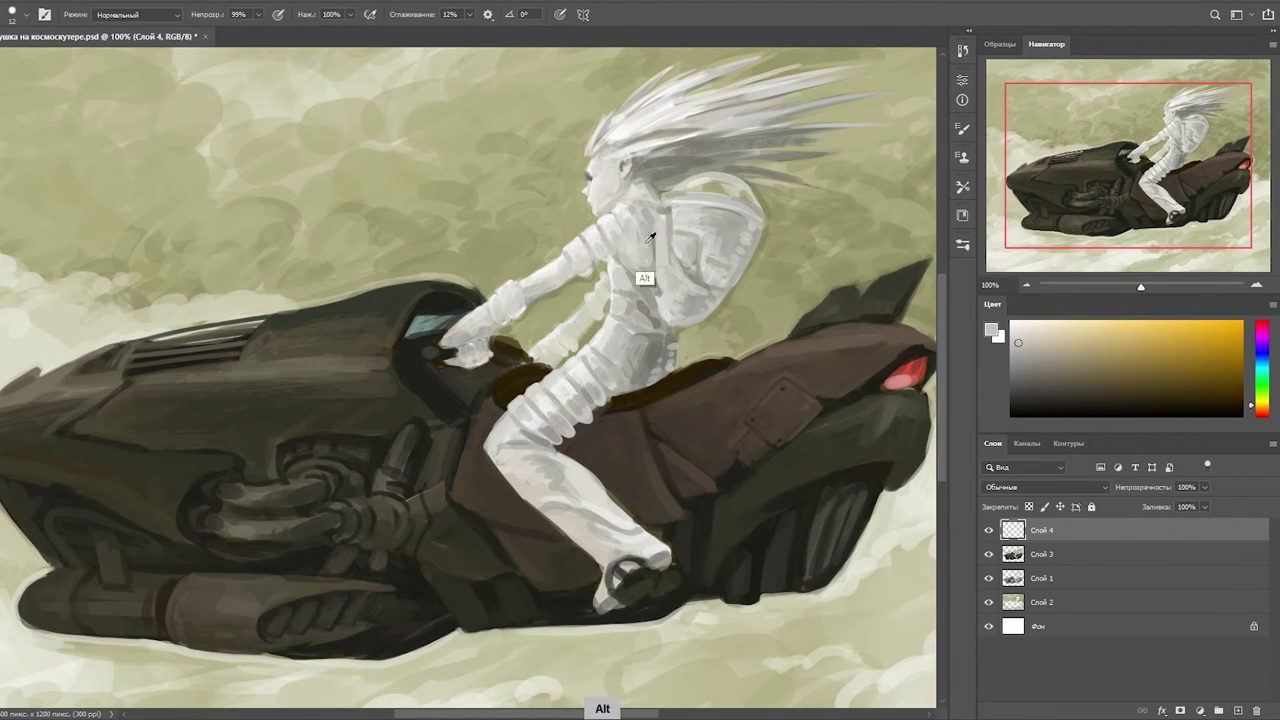
mouse_move(643, 305)
mouse_down()
mouse_move(623, 371)
mouse_move(612, 345)
mouse_move(650, 372)
mouse_move(673, 341)
mouse_up()
alt+click(673, 341)
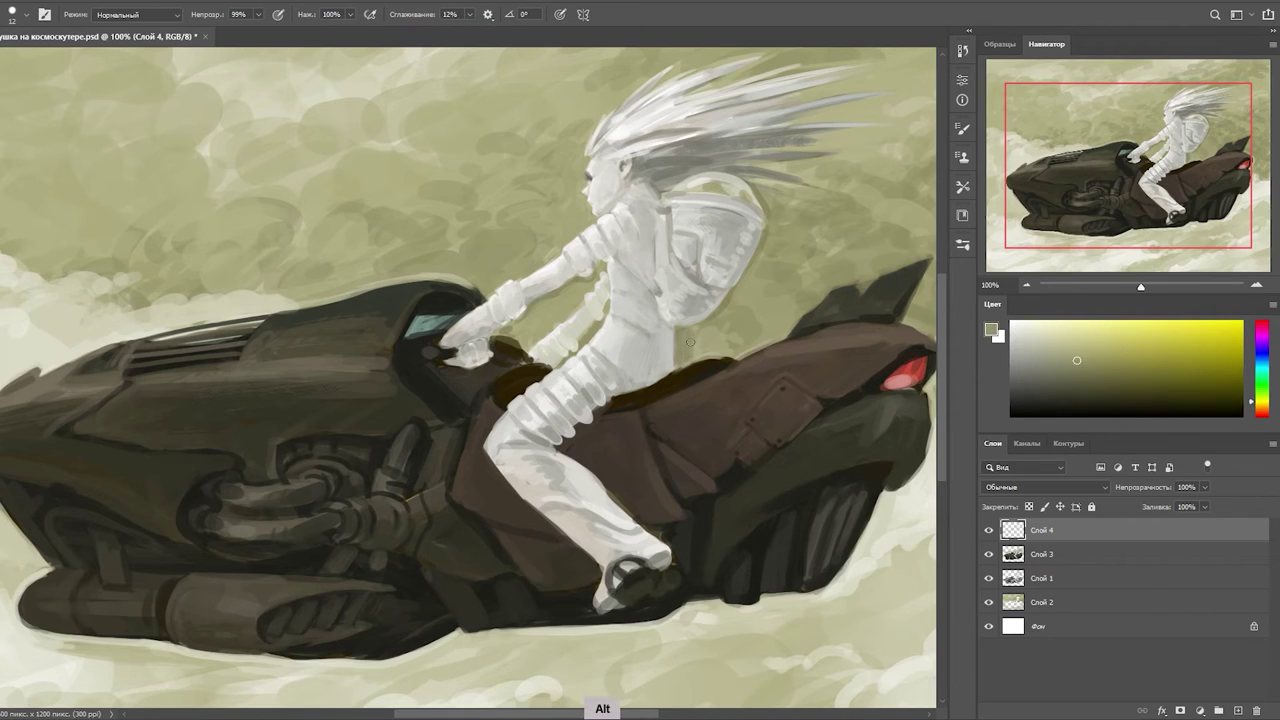
mouse_move(590, 362)
mouse_down()
mouse_move(561, 382)
mouse_move(546, 453)
mouse_move(520, 420)
mouse_up()
- Smooth the rider's chest, waist and upper thigh into continuous light surfaces, painting over the straps and bands
key(ctrl+minus)
key(ctrl+plus)
key(ctrl+minus)
key(ctrl+plus)
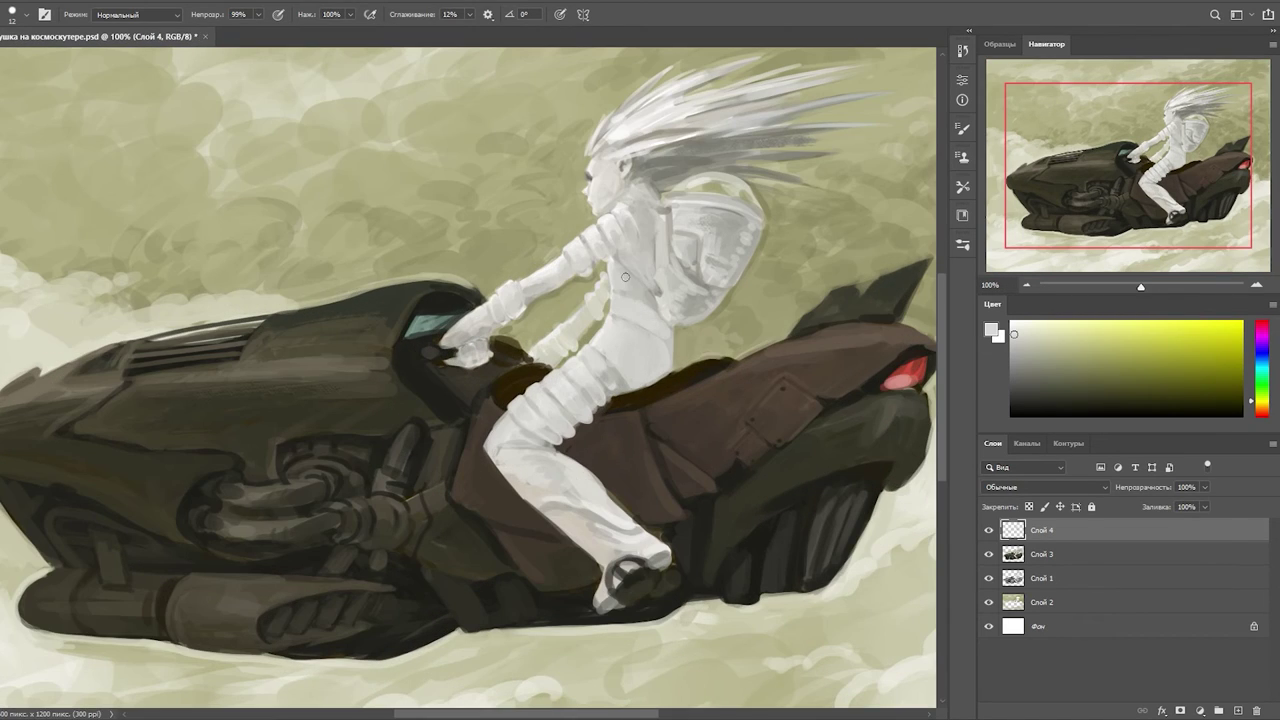
key(ctrl+minus)
key(ctrl+plus)
key(ctrl+minus)
key(ctrl+plus)
key(ctrl+minus)
key(ctrl+plus)
key(ctrl+minus)
key(ctrl+plus)
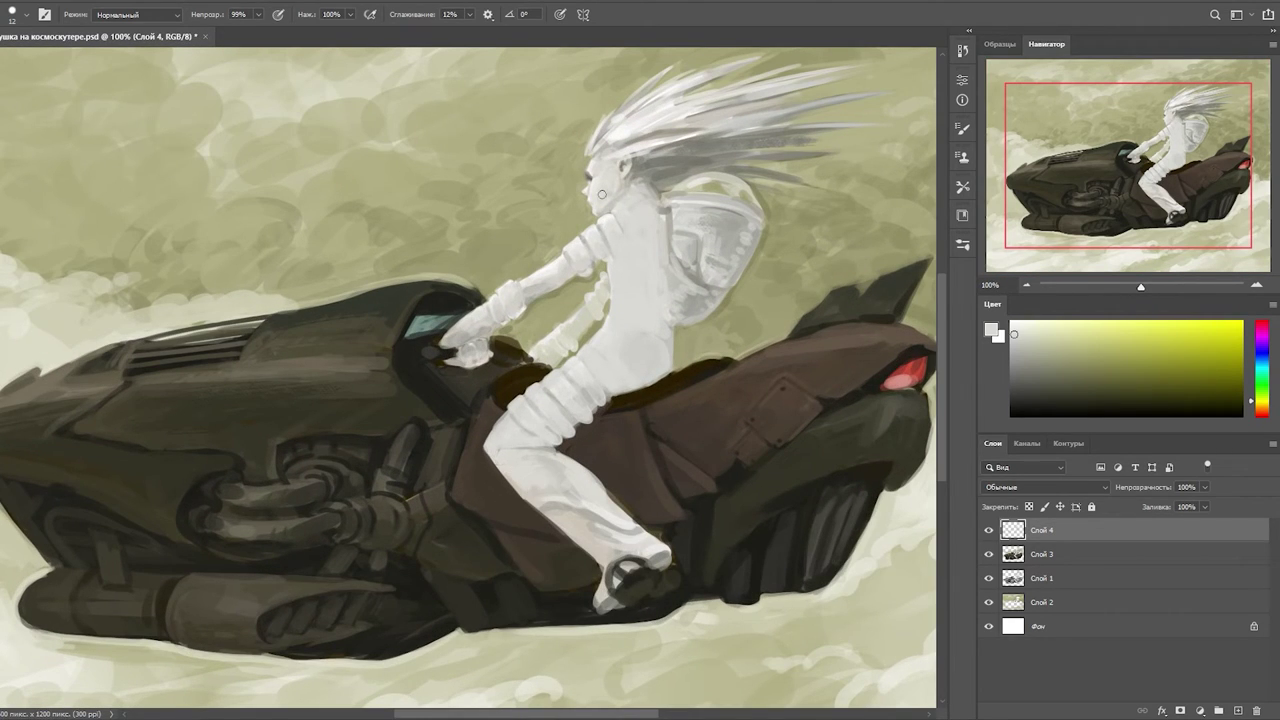
- Blend the rider's shoulder, upper back and waist with sampled light greys
alt+click(605, 256)
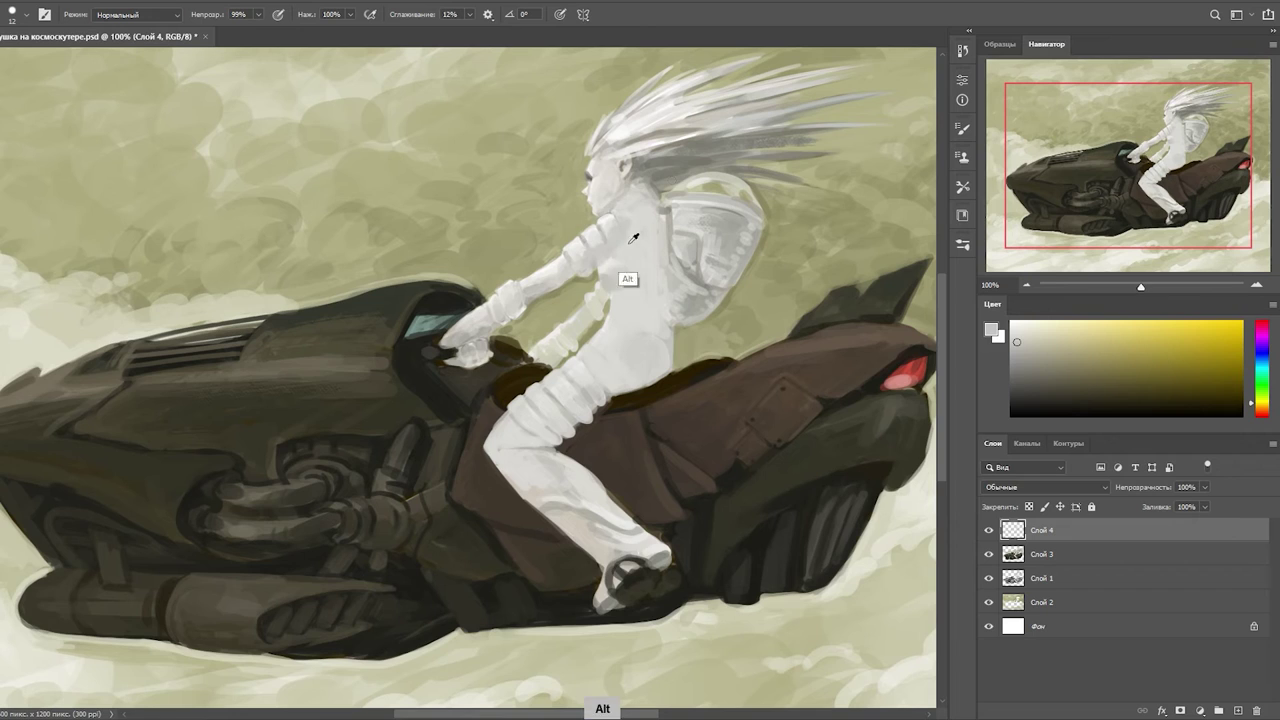
alt+click(633, 235)
alt+click(642, 245)
key(ctrl+minus)
key(ctrl+plus)
alt+click(595, 336)
key(ctrl+minus)
key(ctrl+minus)
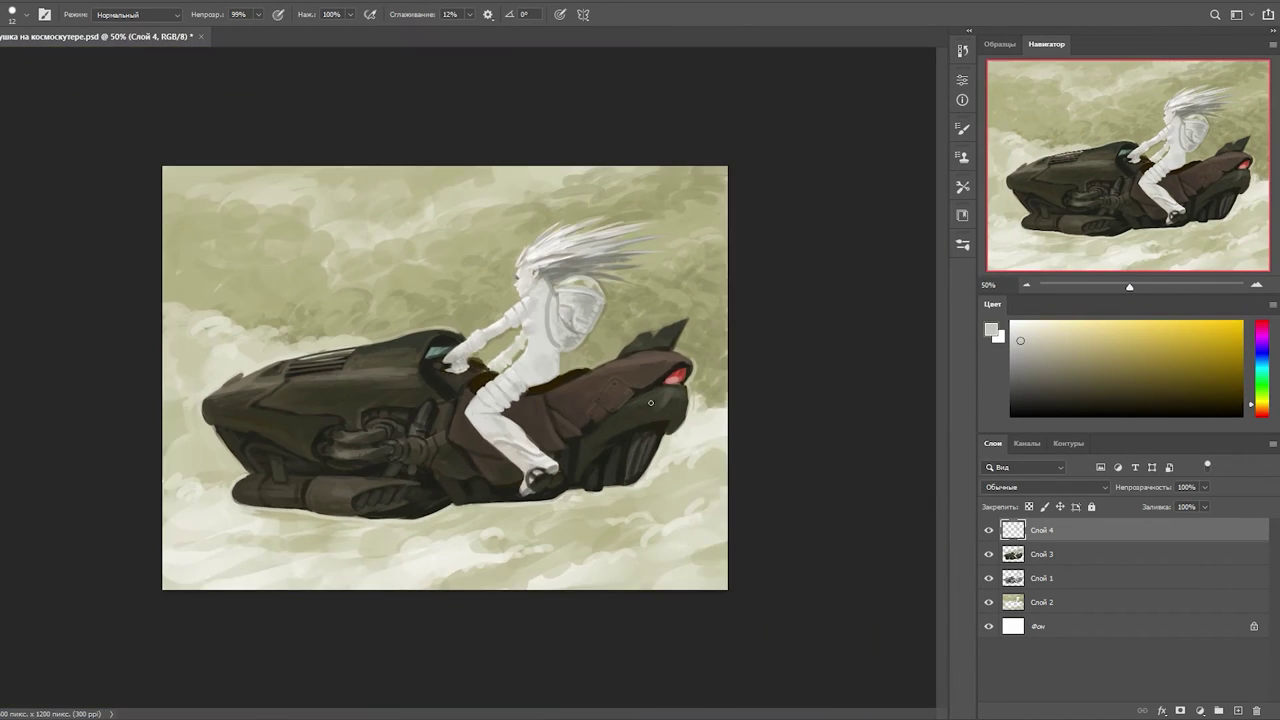
- Deepen the hair's shading beside the neck and smooth the rider's shoulder and back next to the backpack
key(ctrl+plus)
alt+click(625, 279)
key(ctrl+plus)
alt+click(545, 228)
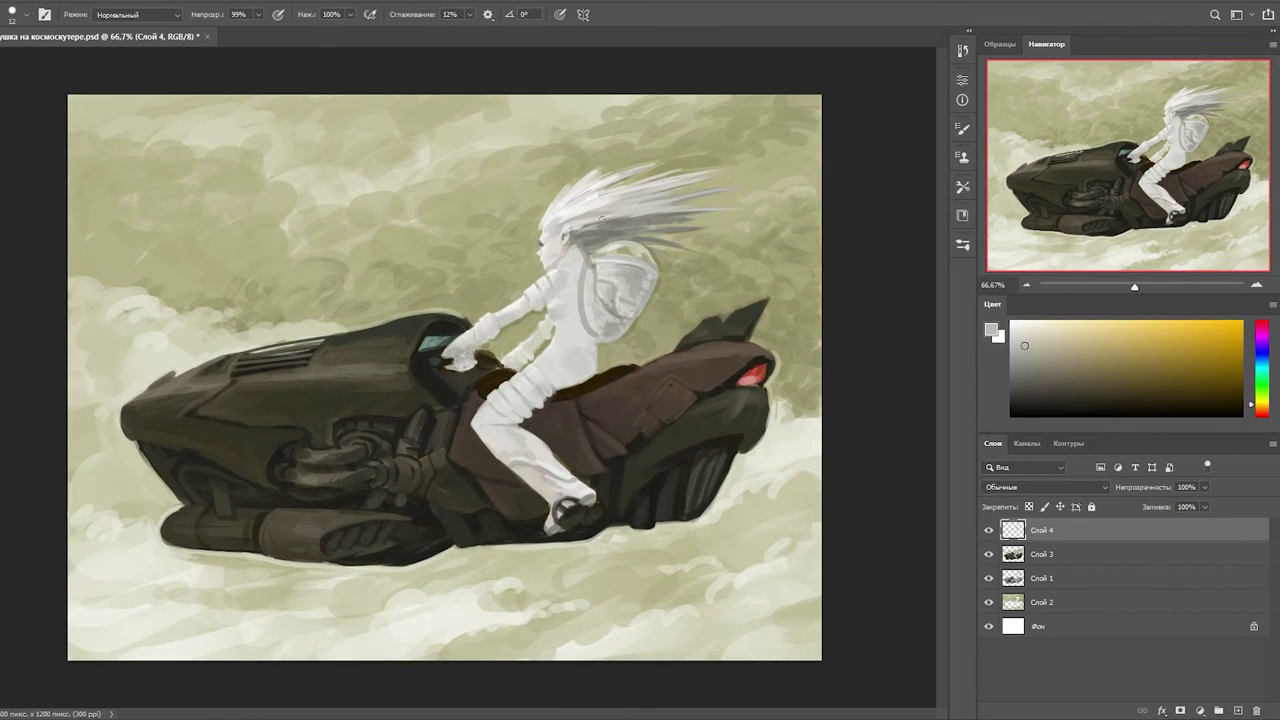
alt+click(592, 268)
alt+click(545, 285)
alt+click(559, 269)
alt+click(615, 263)
alt+click(615, 263)
drag(583, 278, 581, 328)
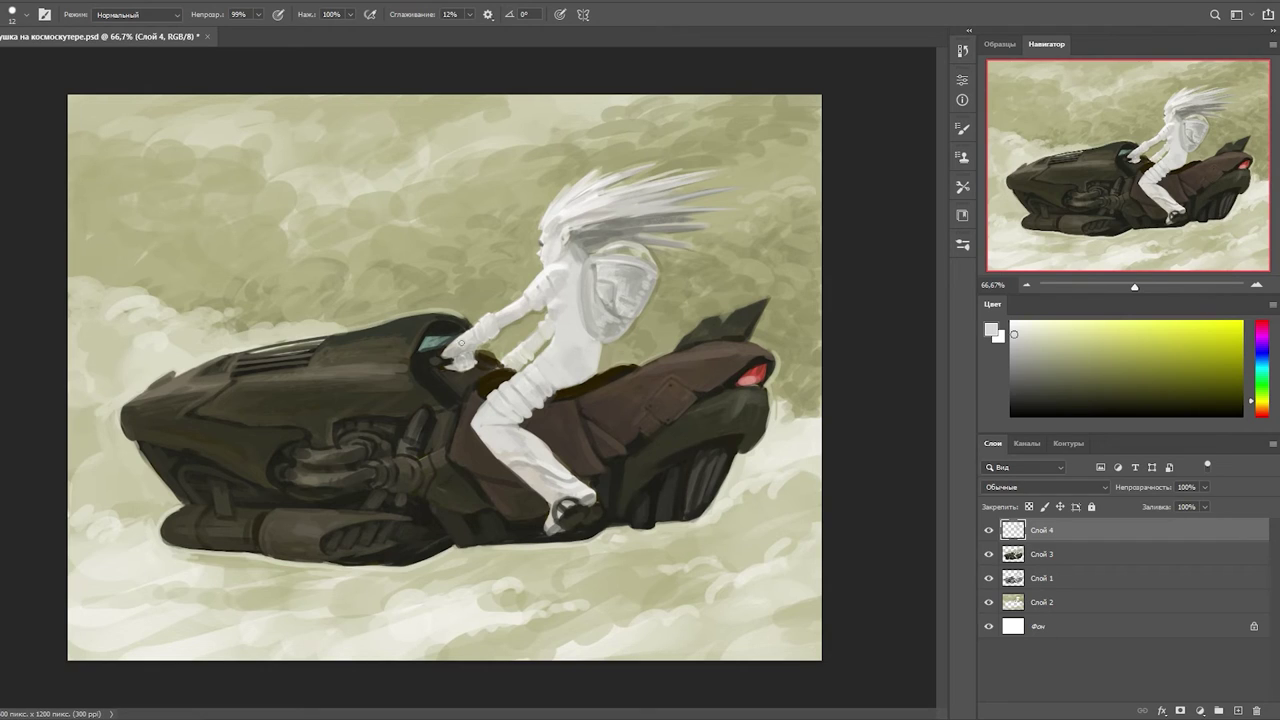
- Smooth the shading on the backpack's side with light grey and refine the hair strands flowing behind the head
drag(620, 318, 629, 311)
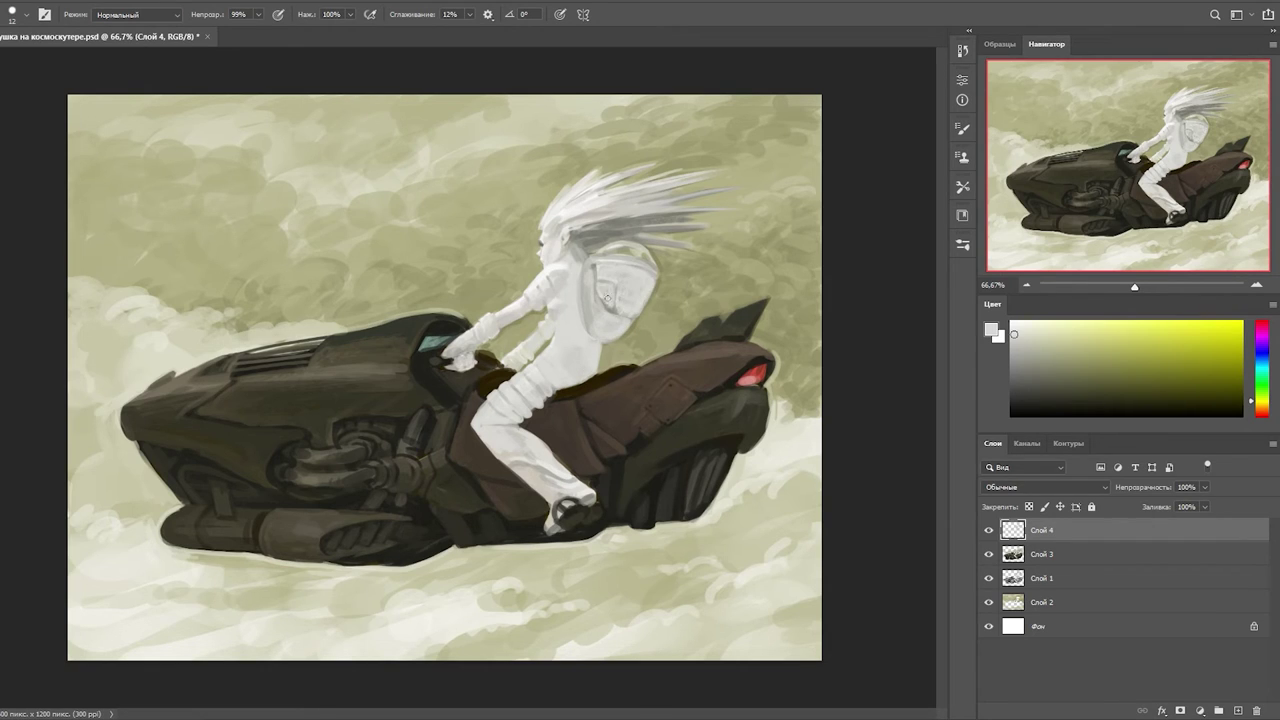
alt+click(589, 306)
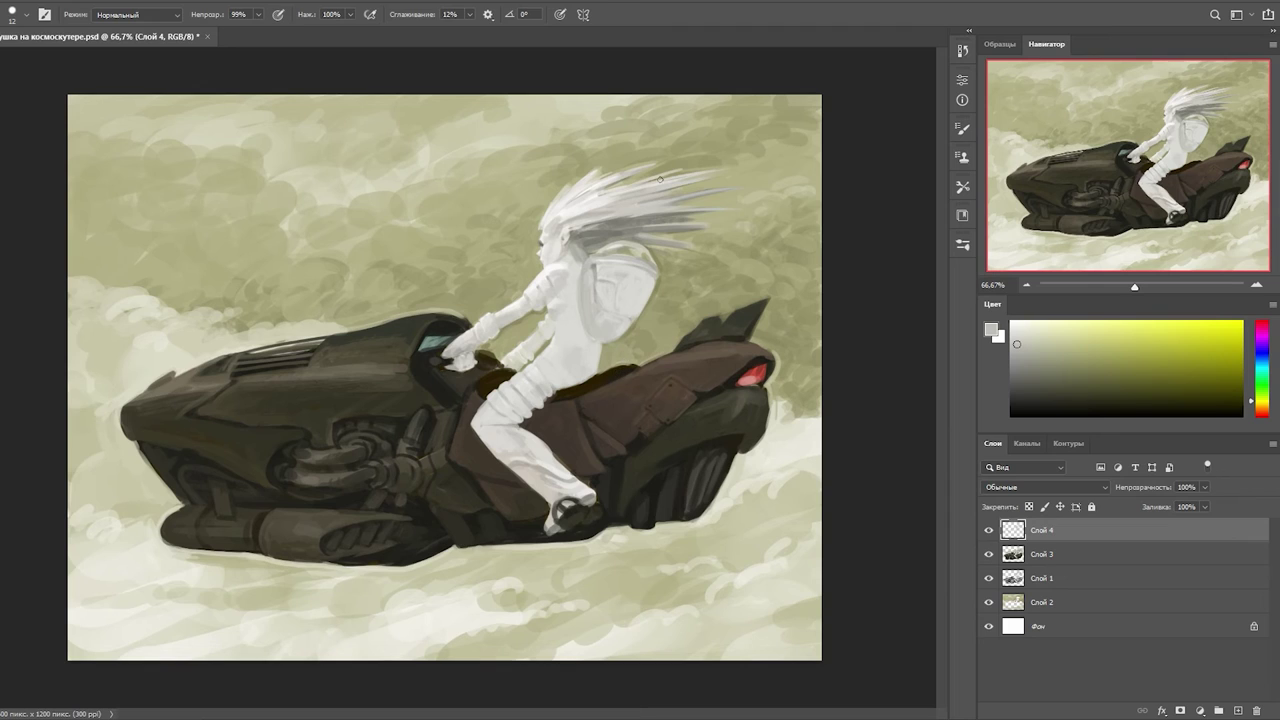
alt+click(620, 232)
drag(572, 226, 664, 244)
alt+click(663, 263)
alt+click(673, 310)
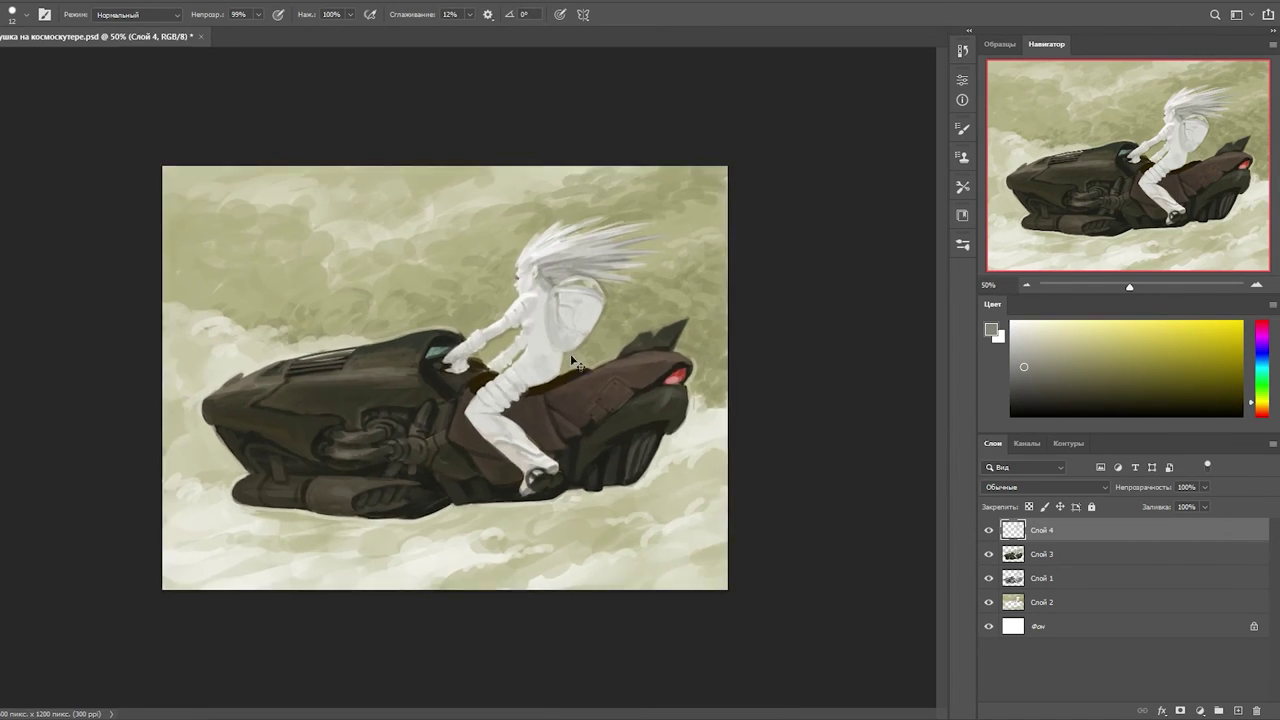
- Touch up the rider's neck and outstretched sleeve with sampled light greys
key(ctrl+1)
alt+click(598, 200)
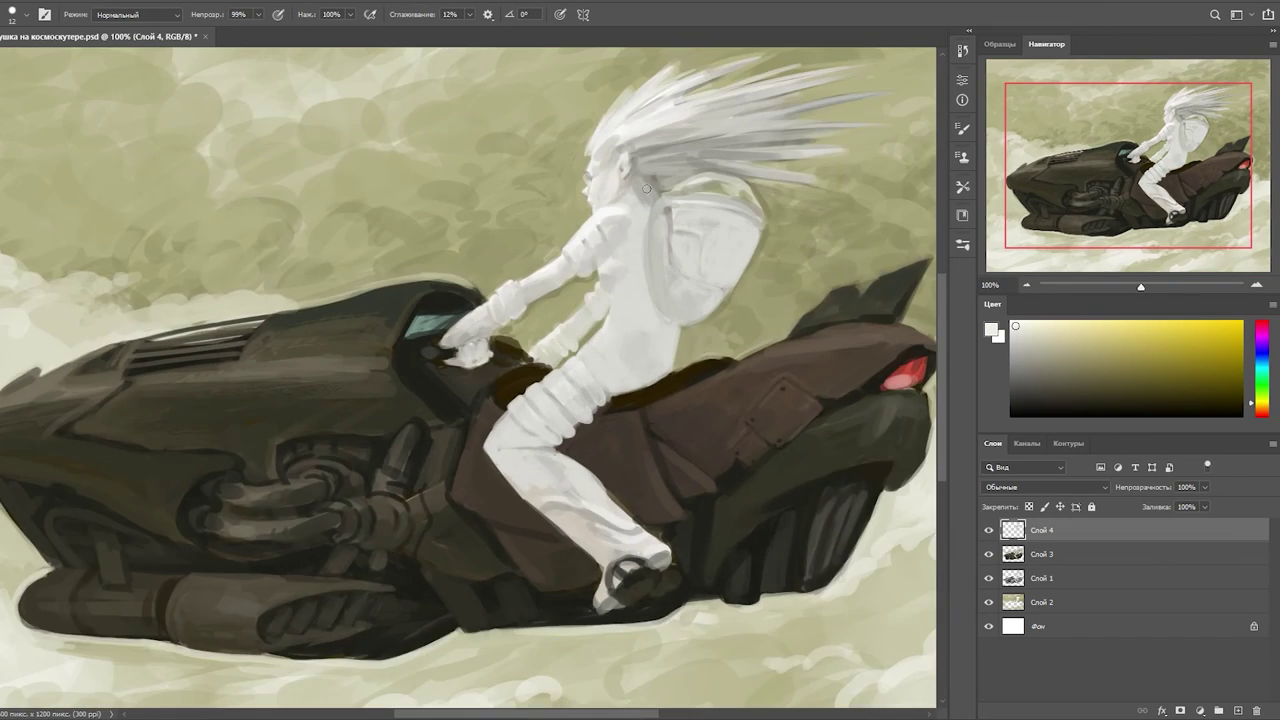
key(ctrl+plus)
alt+click(586, 252)
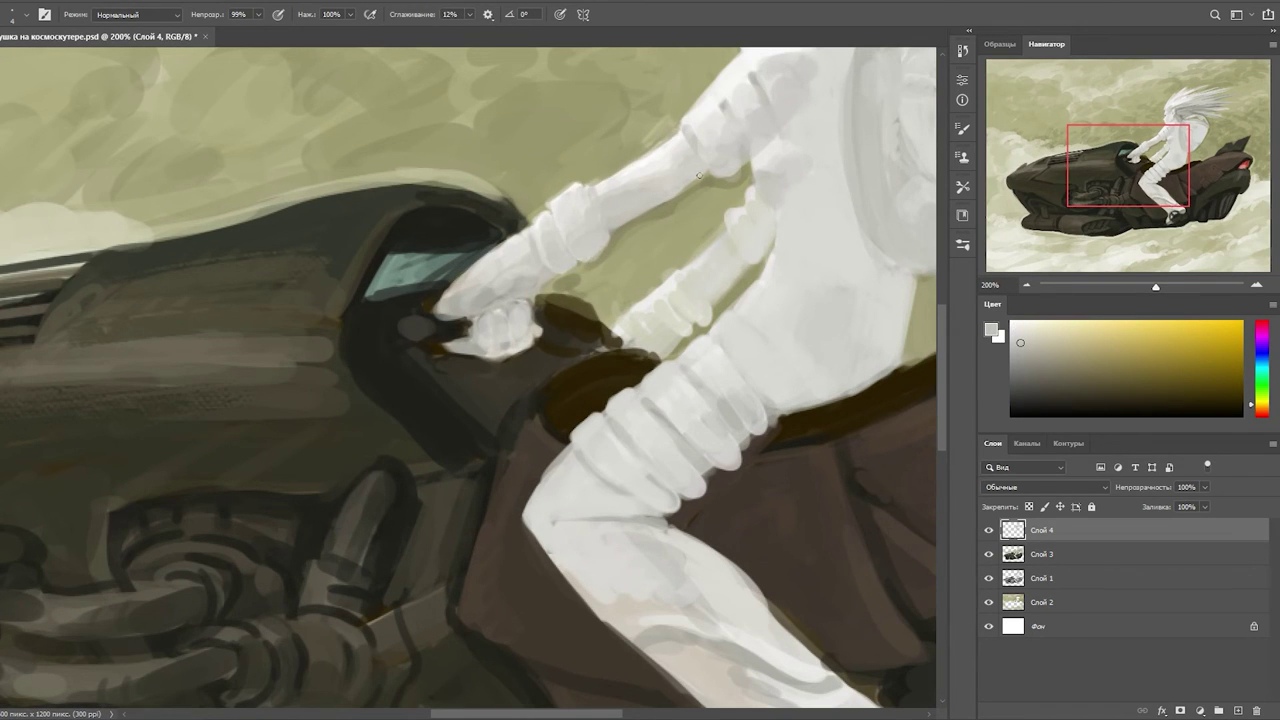
key(ctrl+0)
key(ctrl+1)
alt+click(568, 221)
- Sharpen the trailing hair tips with a fine brush, alternating sampled hair greys with the olive background tone
right_click(713, 70)
key(Return)
alt+click(496, 231)
alt+click(600, 200)
alt+click(652, 189)
alt+click(723, 189)
alt+click(740, 184)
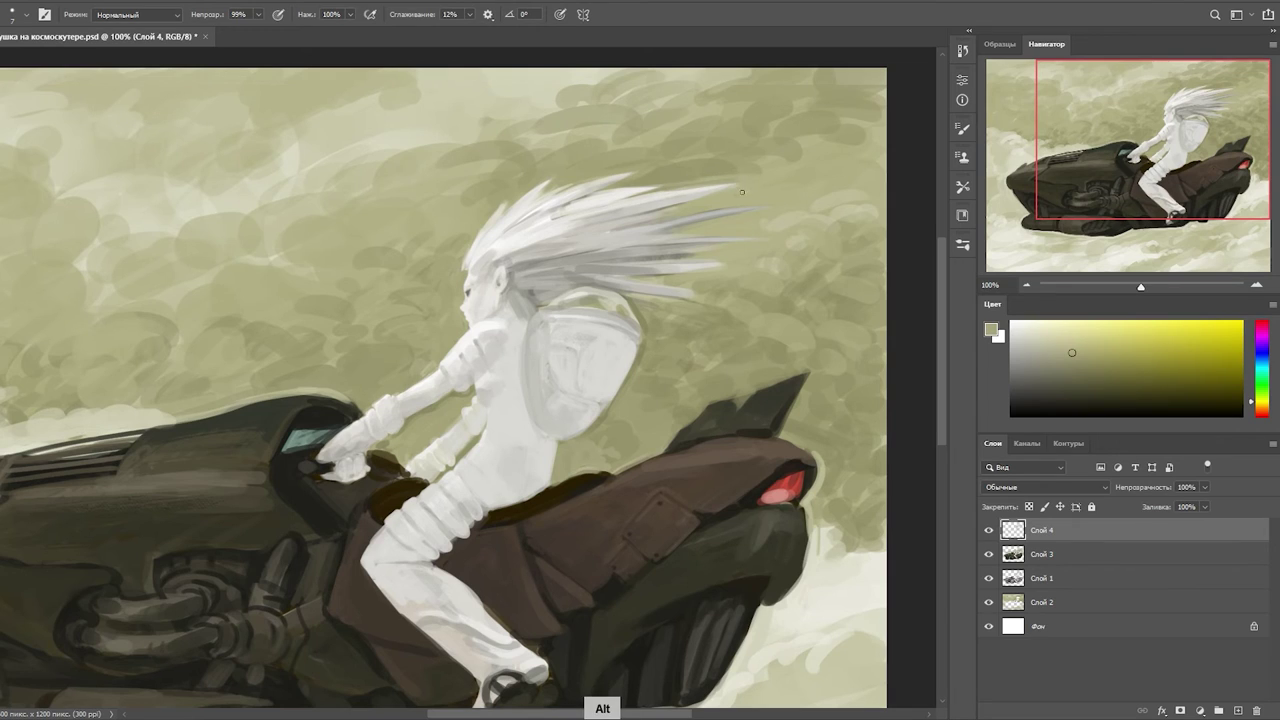
alt+click(676, 231)
alt+click(708, 251)
key(ctrl+minus)
key(ctrl+minus)
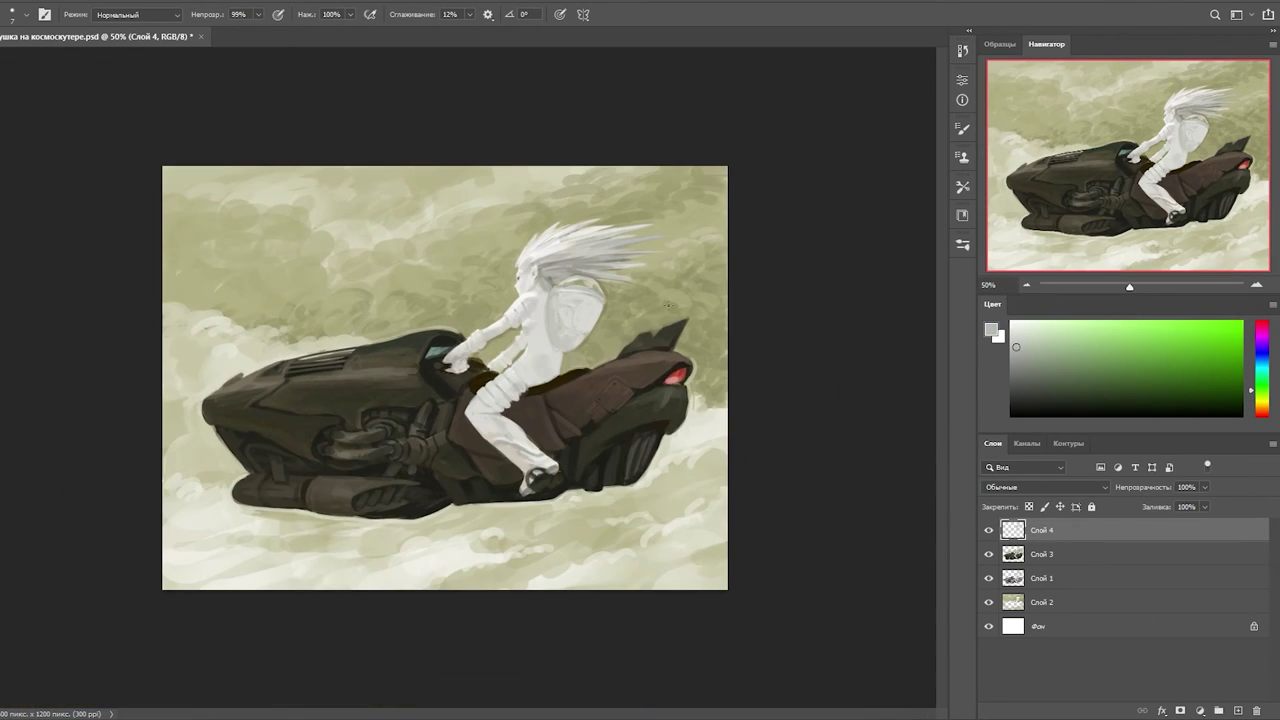
- Define the rim of the rear hull's vent opening and darken its slats with sampled dark olive tones
key(ctrl+plus)
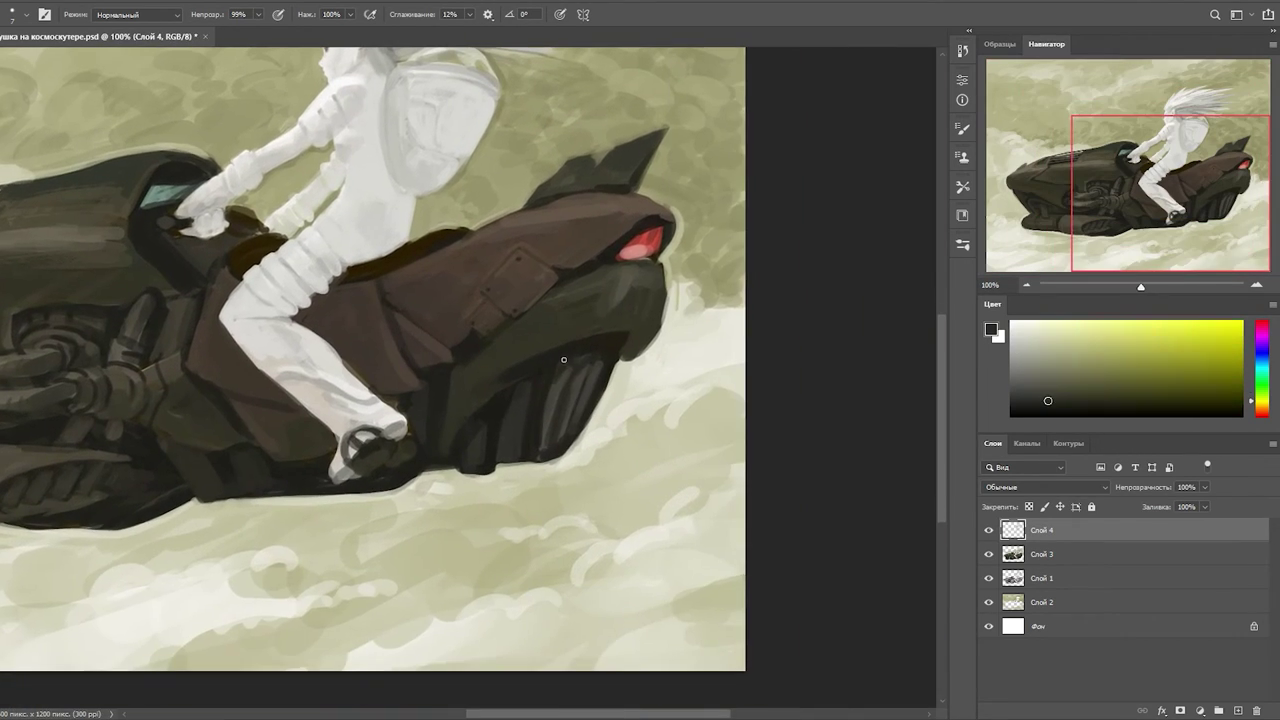
alt+click(607, 358)
alt+click(578, 363)
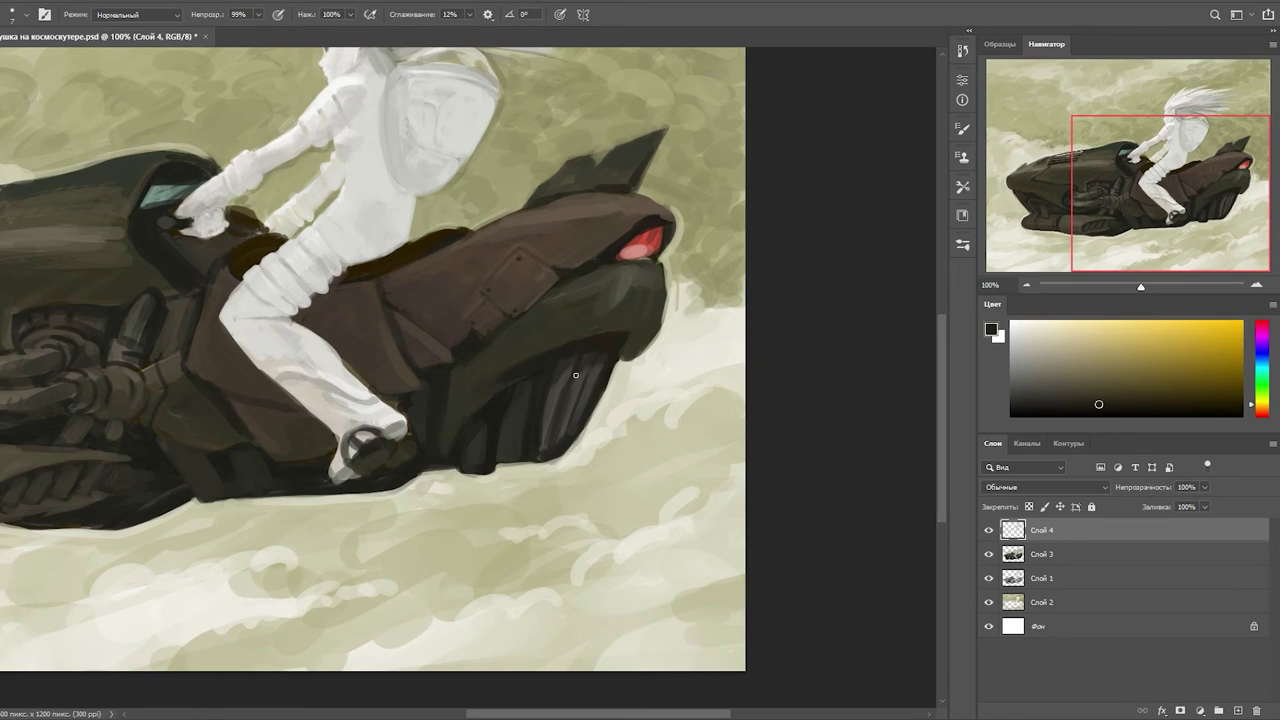
alt+click(540, 356)
drag(450, 527, 510, 370)
alt+click(710, 477)
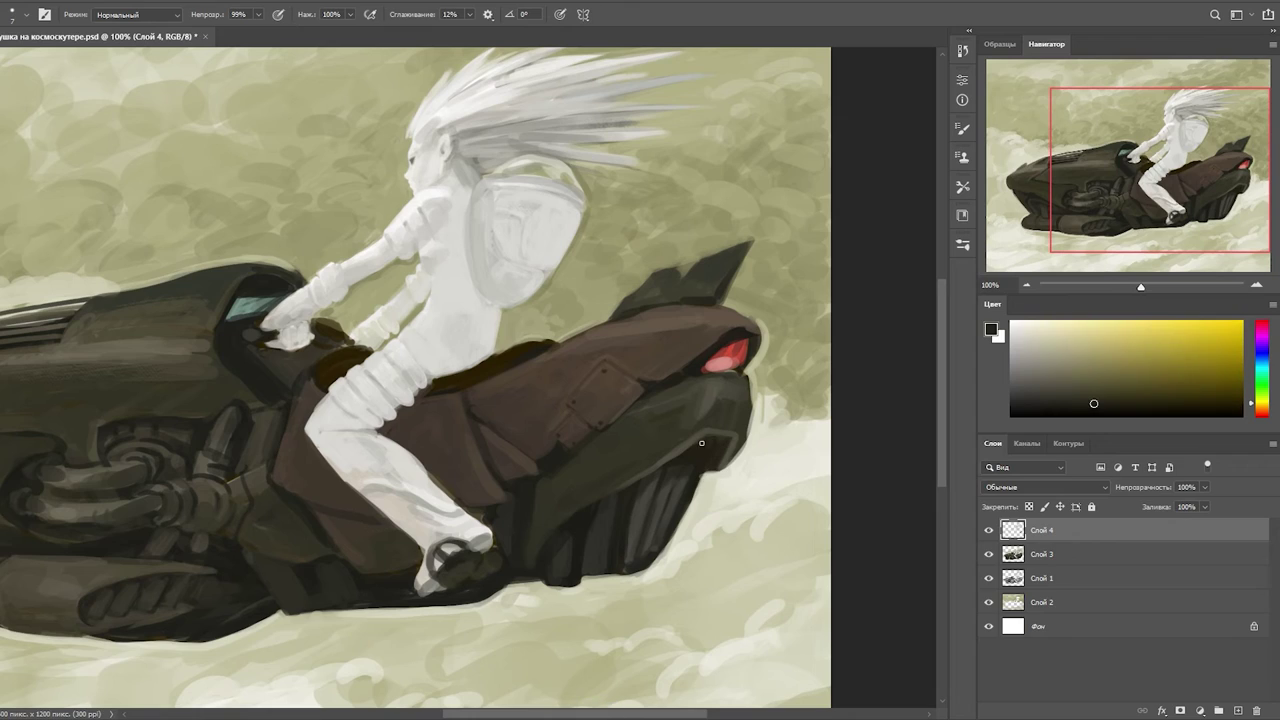
drag(688, 475, 673, 545)
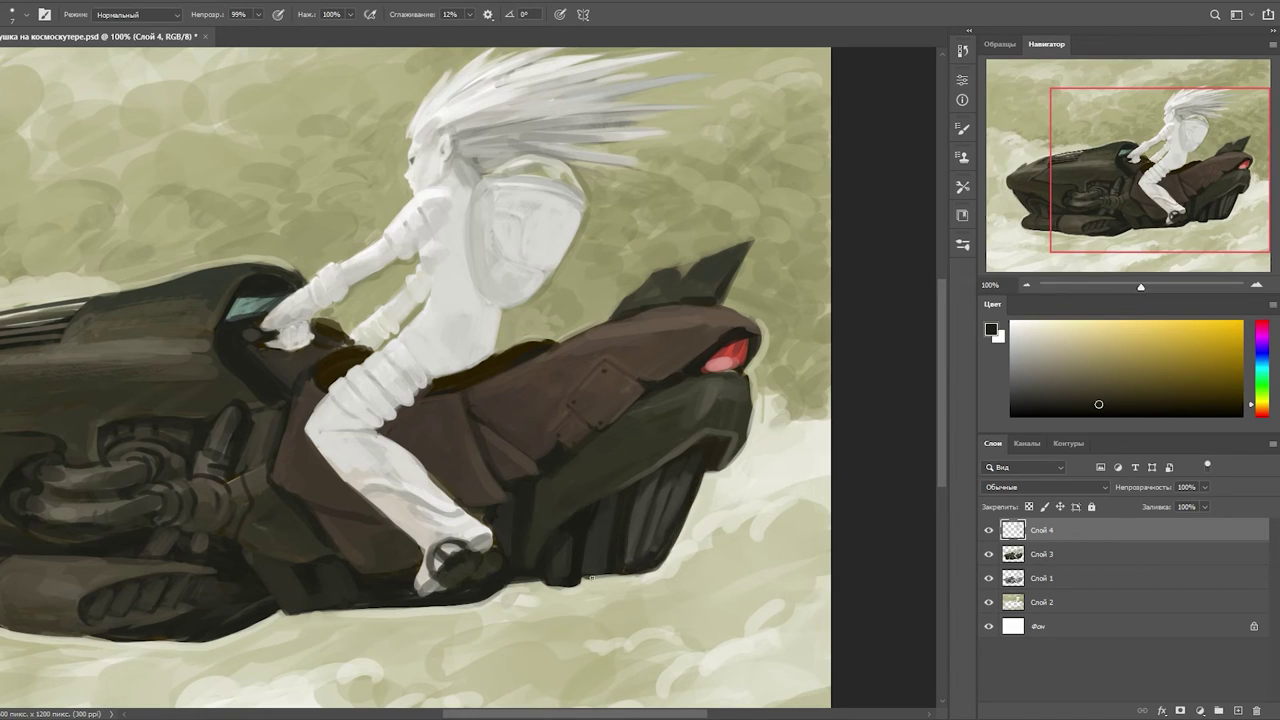
- Clean up the contour beneath the rear hull with the pale background colour
alt+click(547, 590)
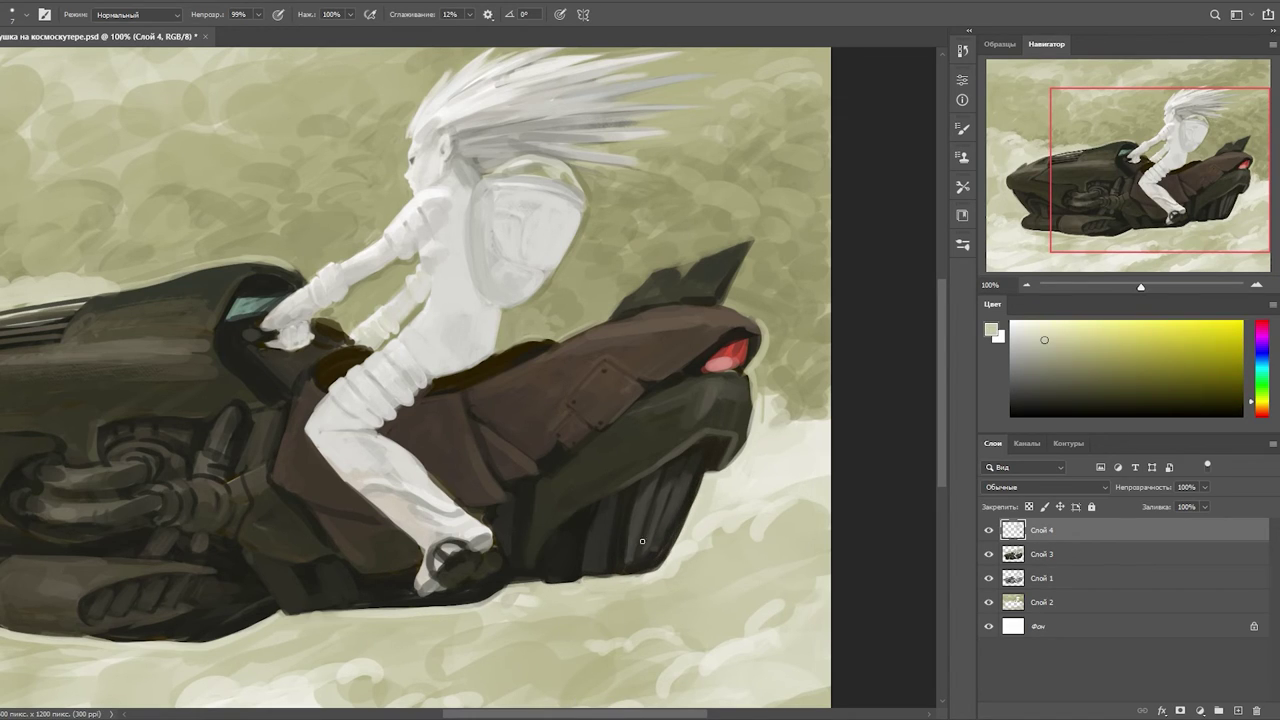
drag(40, 300, 440, 400)
right_click(440, 400)
key(Escape)
key(ctrl+minus)
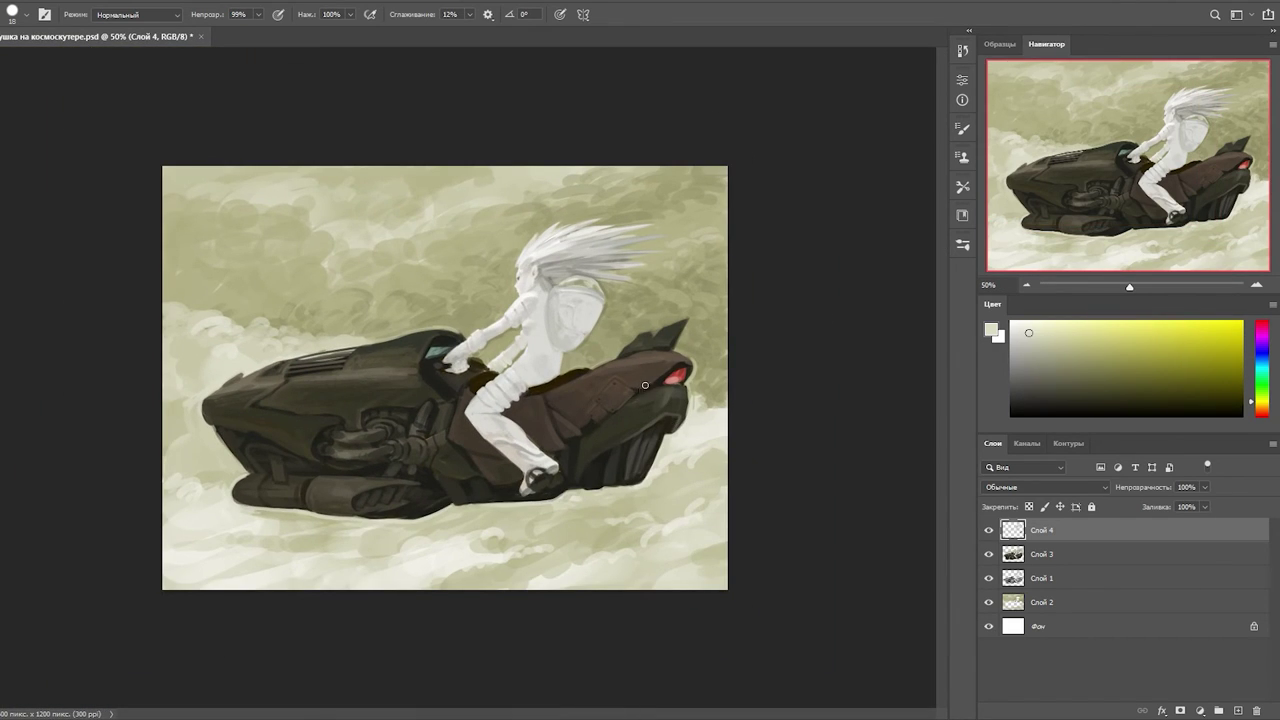
key(ctrl+plus)
key(ctrl+plus)
key(ctrl+minus)
key(ctrl+plus)
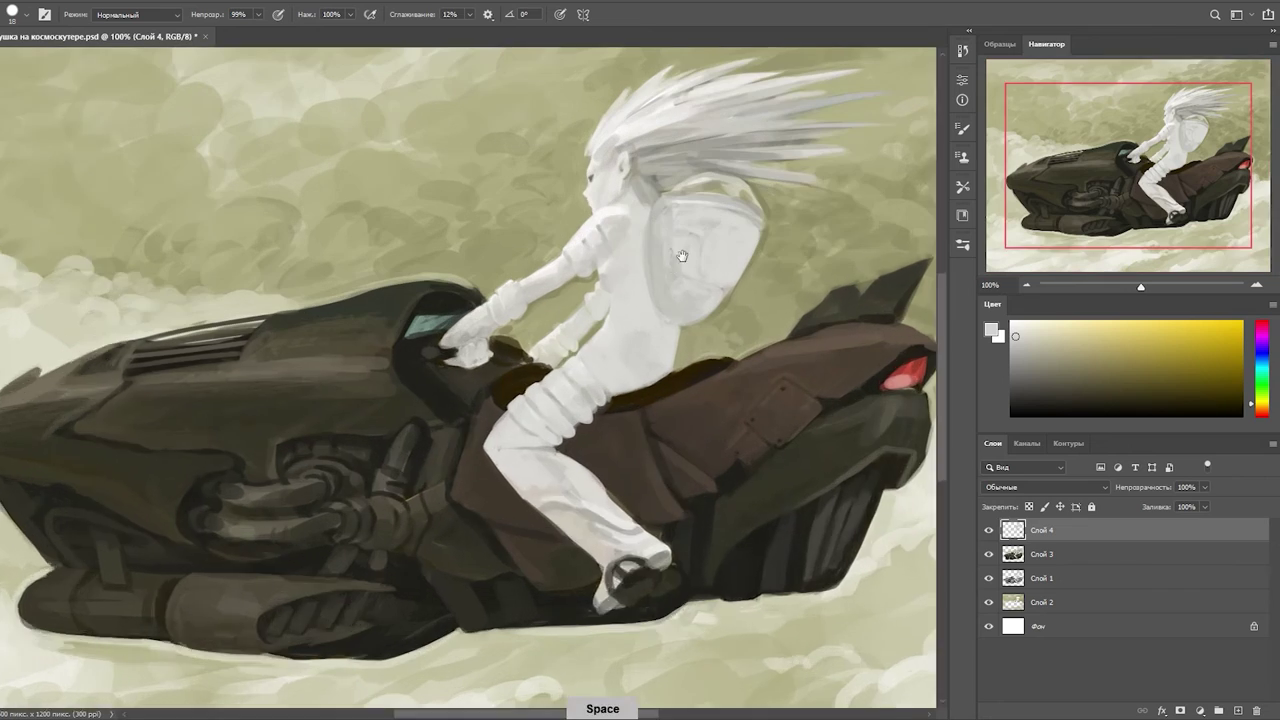
- Draw thinner pointed strands at the hair's lower trailing ends with a smaller brush and sampled greys
right_click(628, 224)
key(Escape)
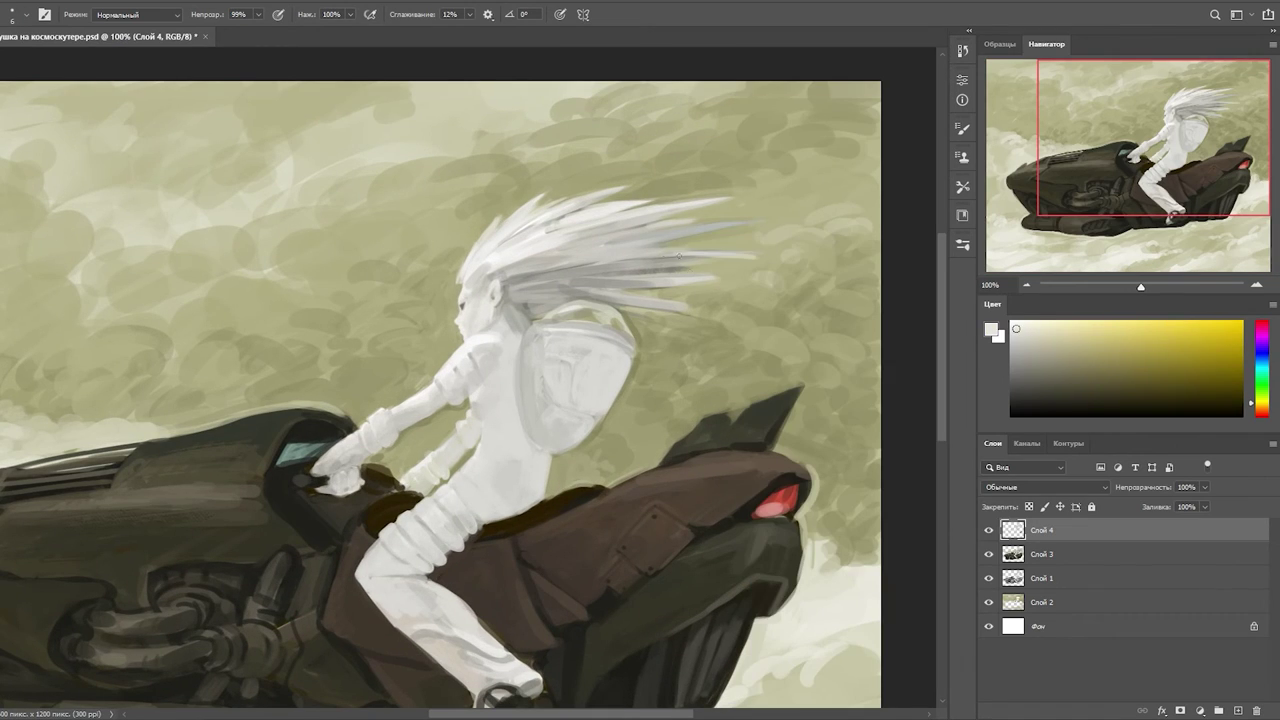
alt+click(614, 210)
alt+click(628, 310)
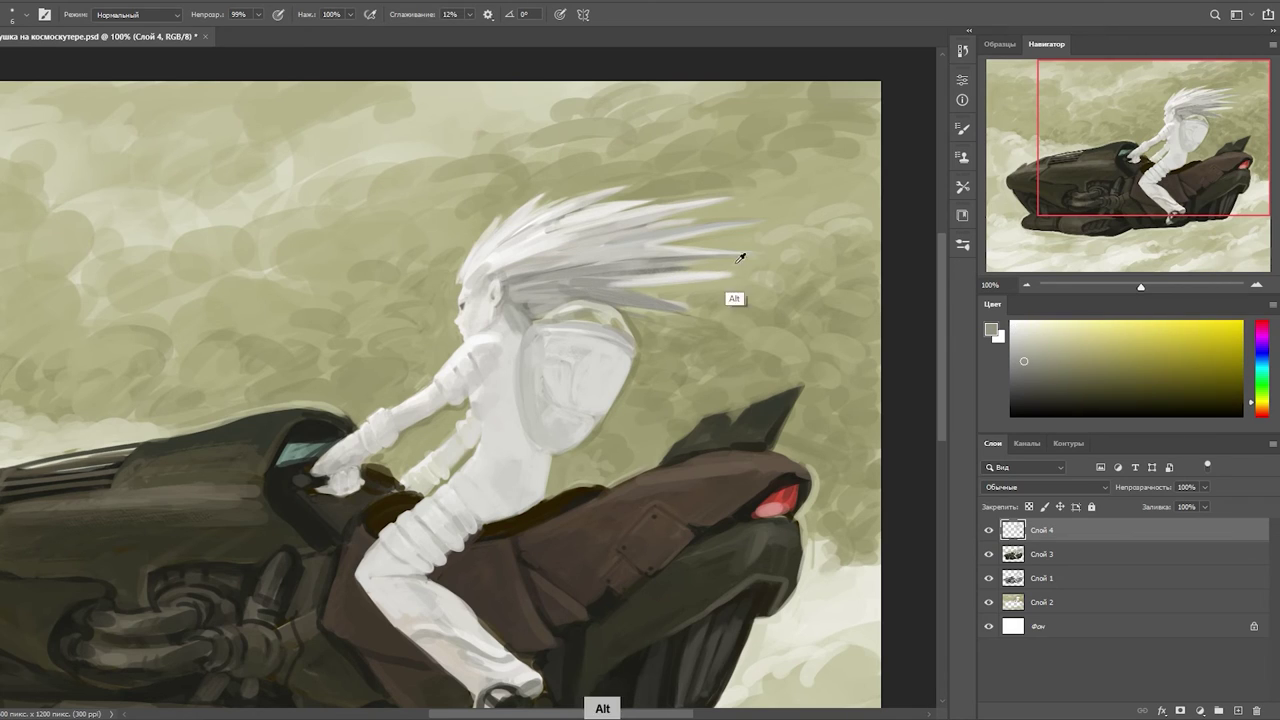
alt+click(648, 296)
drag(620, 283, 716, 280)
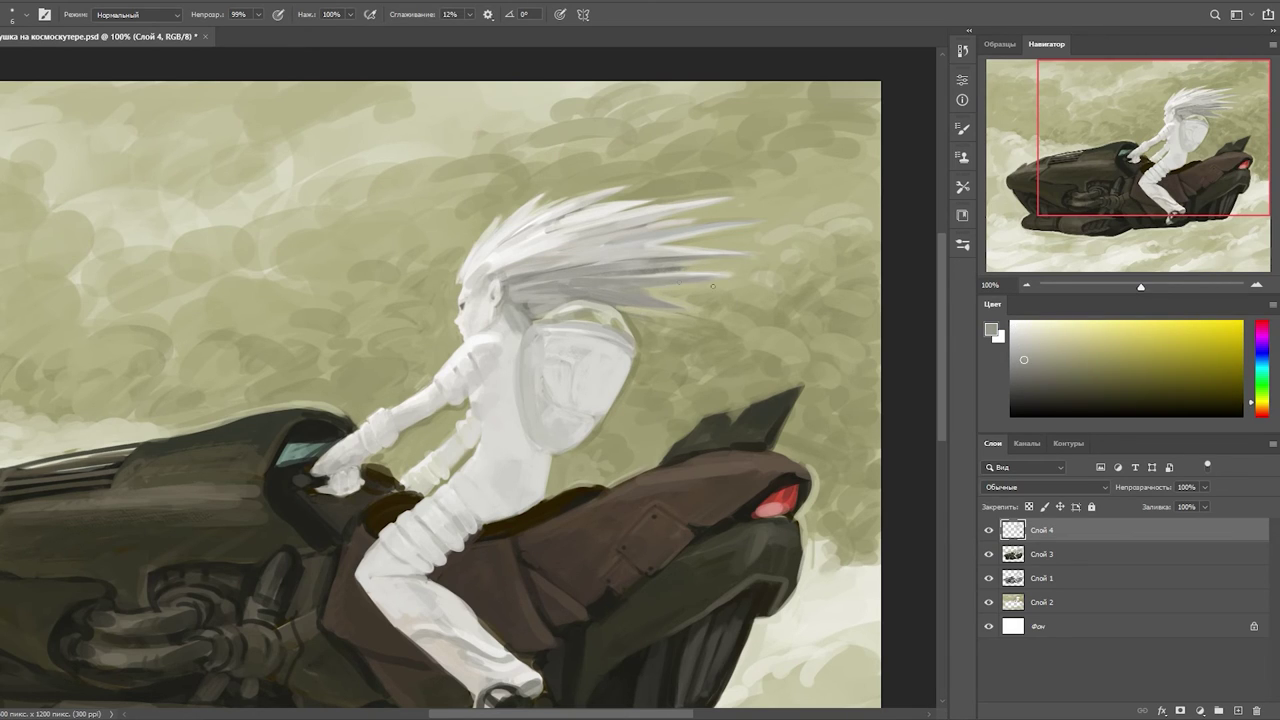
key(ctrl+minus)
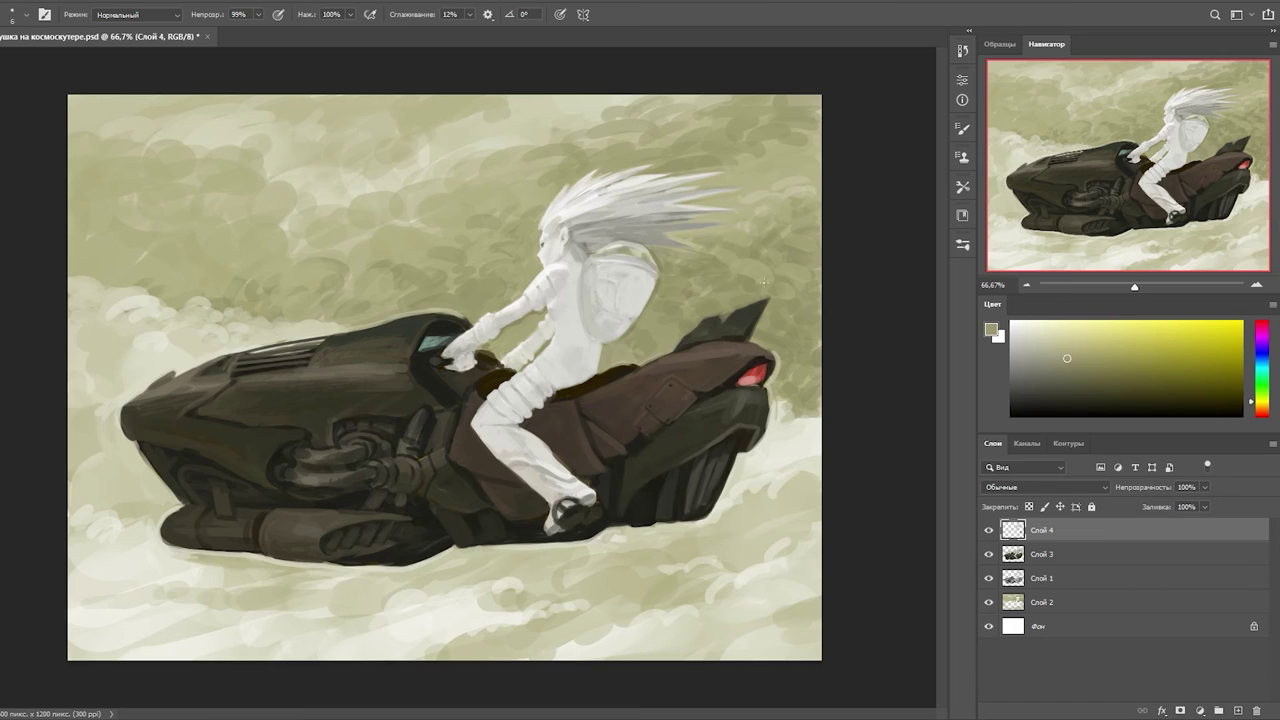
- Blend the hair's crown, middle strands and outer tips with sampled light and mid greys
alt+click(570, 183)
alt+click(580, 249)
alt+click(657, 206)
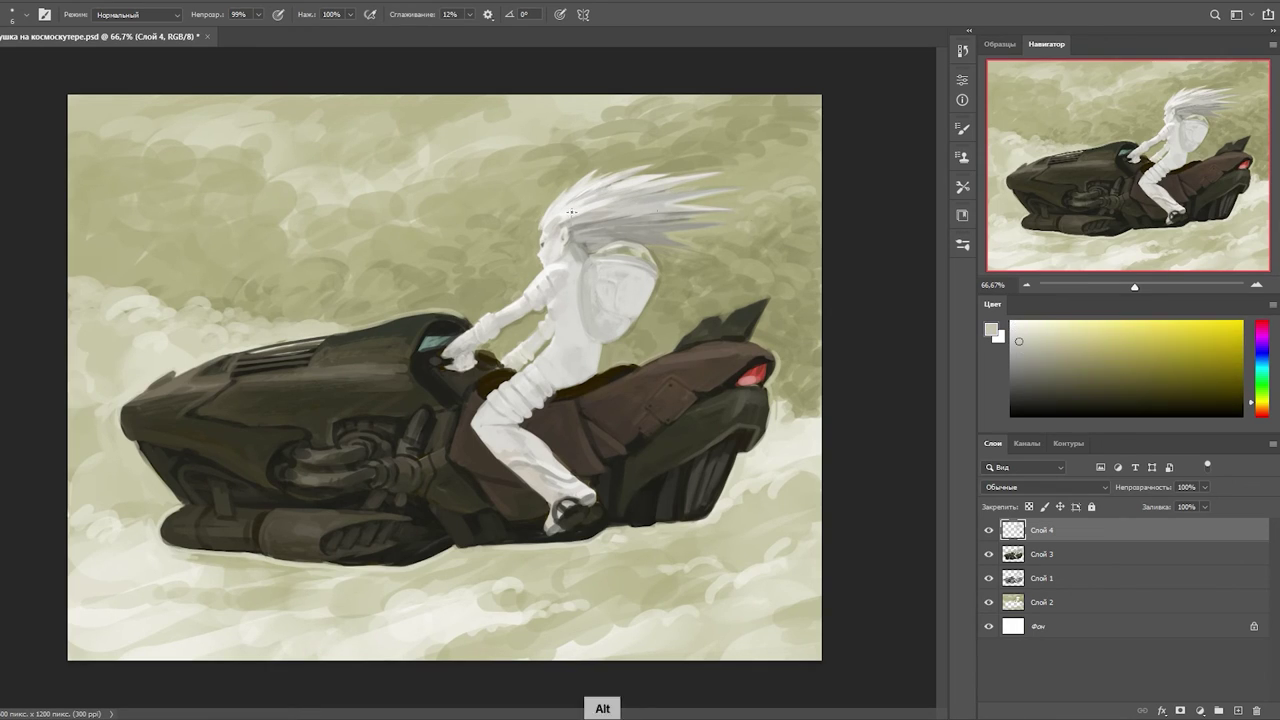
alt+click(706, 187)
alt+click(651, 169)
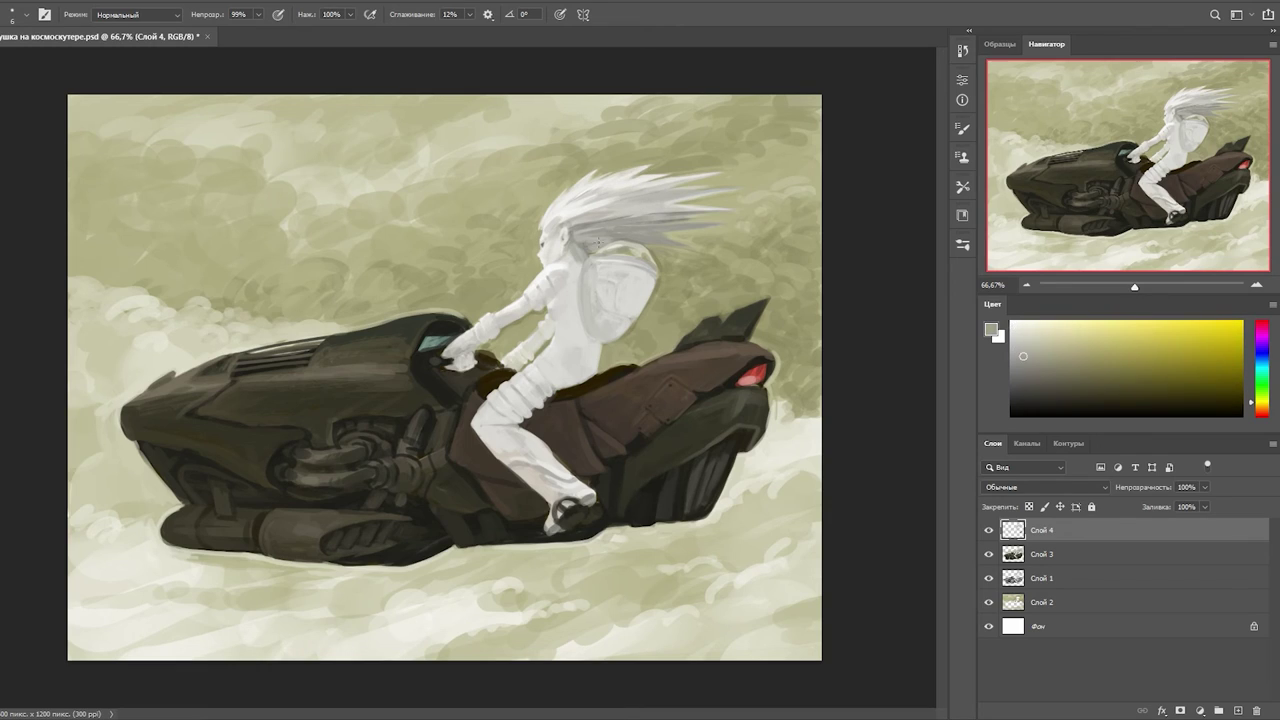
- Shade the rider's side beside the backpack in soft grey and trim the chest outline with the olive background tone
alt+click(553, 298)
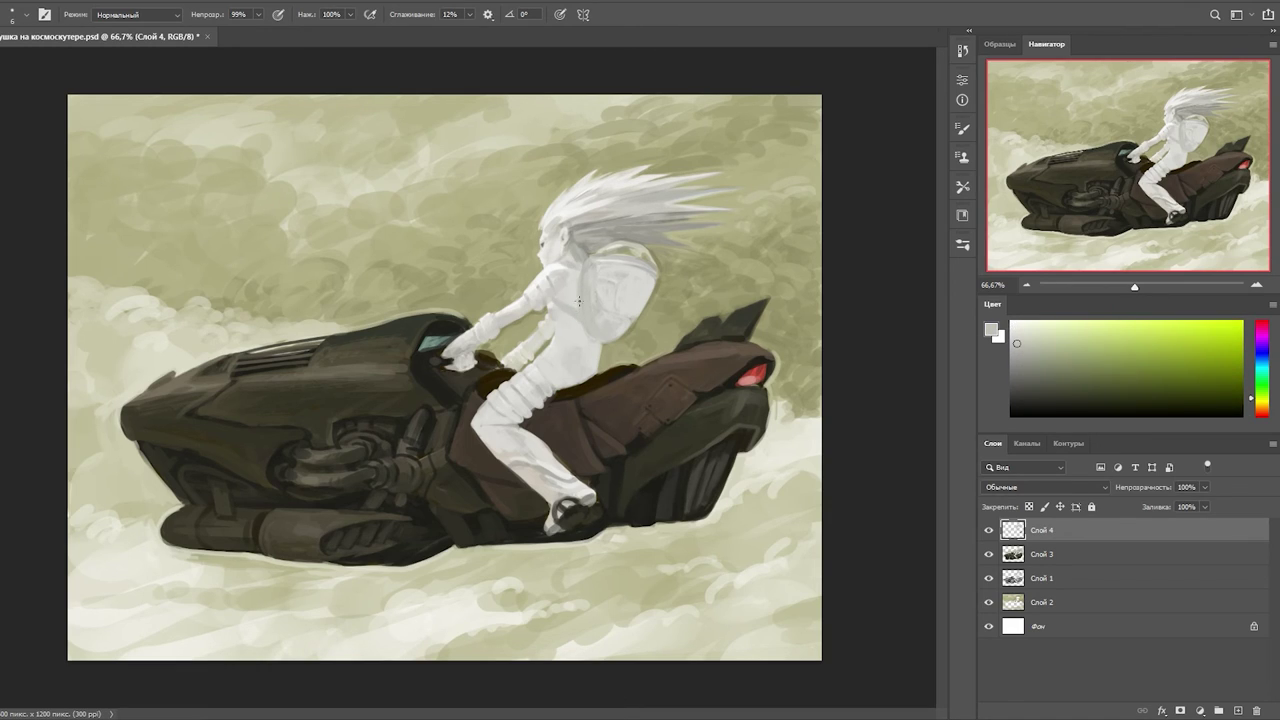
alt+click(553, 297)
alt+click(542, 312)
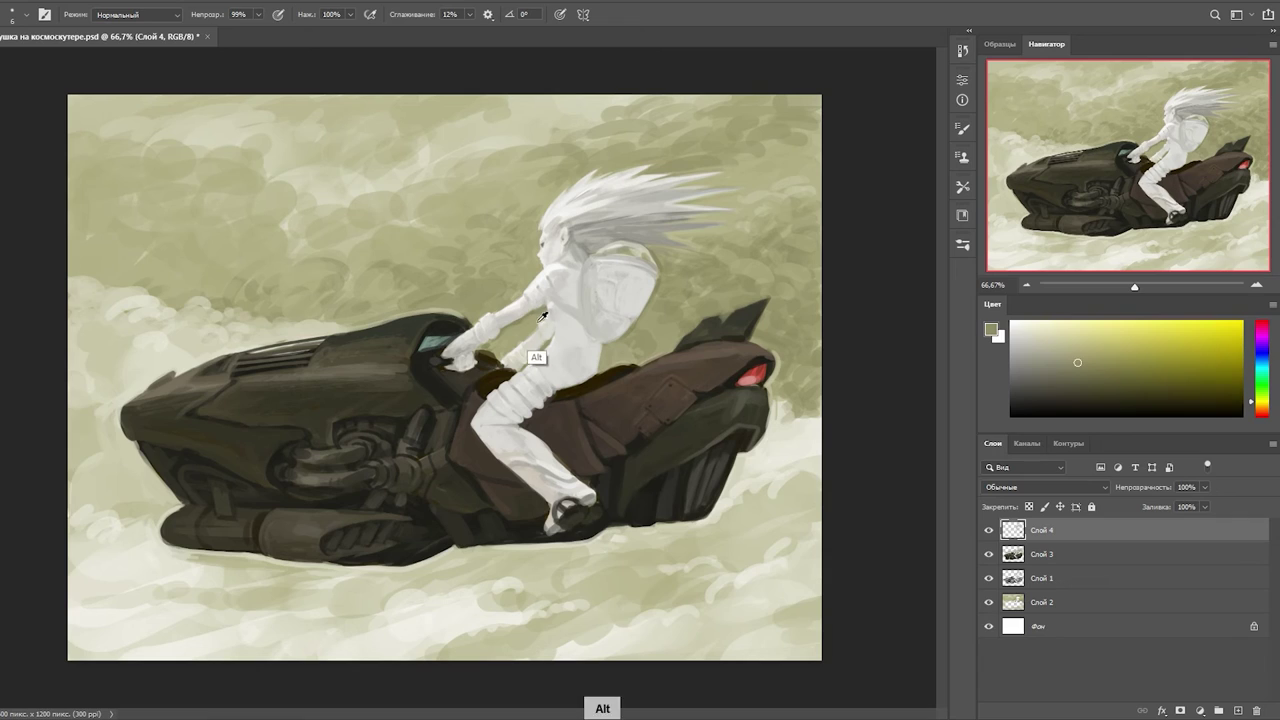
alt+click(540, 316)
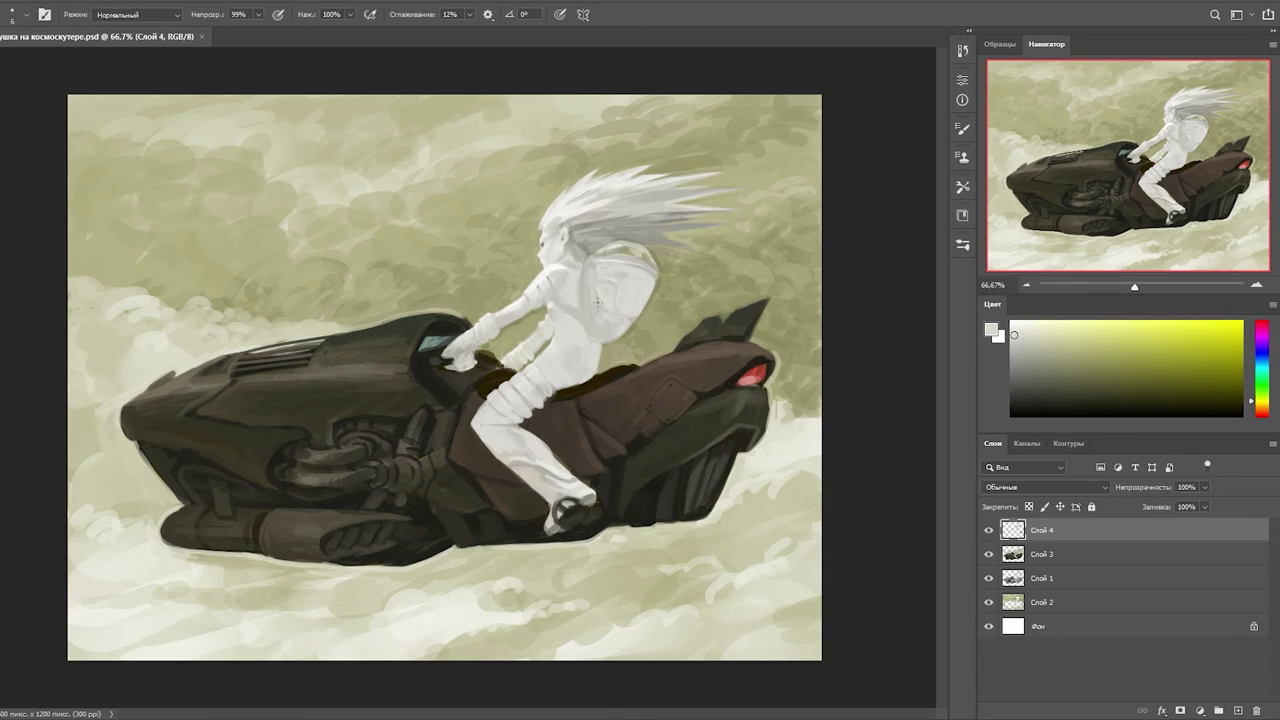
- Soften the thigh bands into fabric folds, shade the hip, and reshape the knee's outline
key(ctrl+plus)
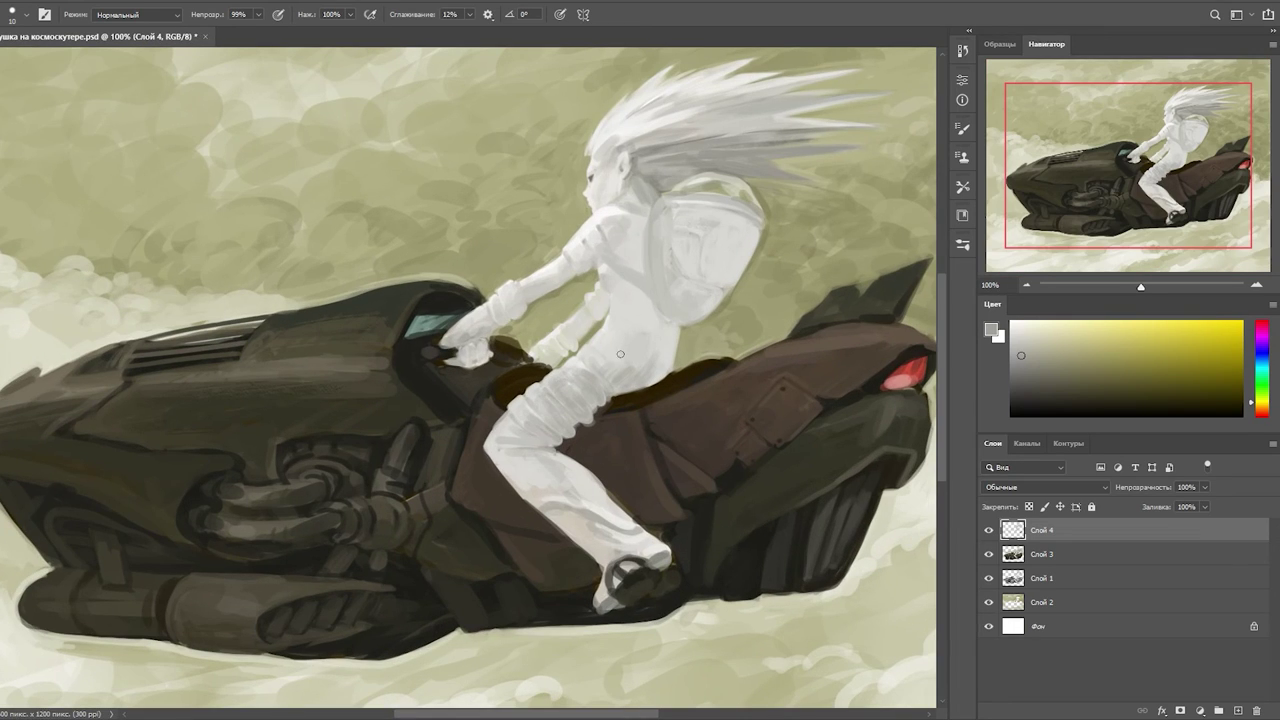
alt+click(640, 375)
alt+click(604, 408)
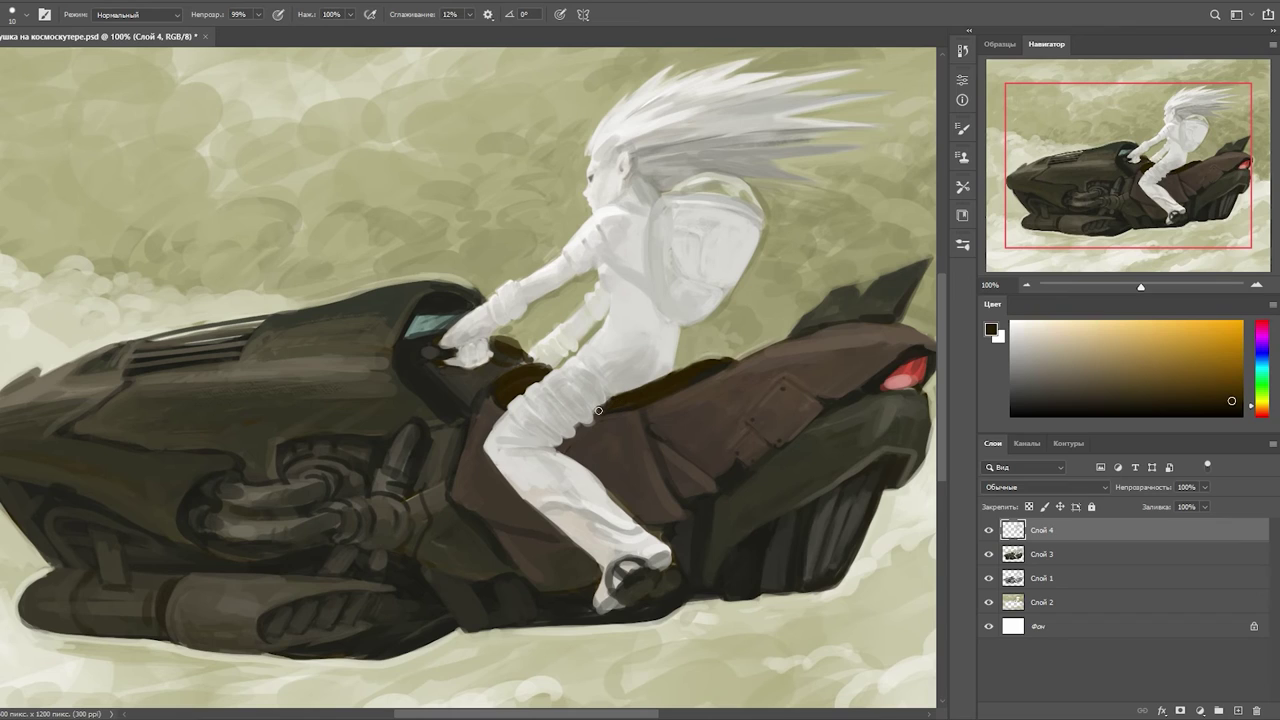
alt+click(490, 440)
alt+click(510, 470)
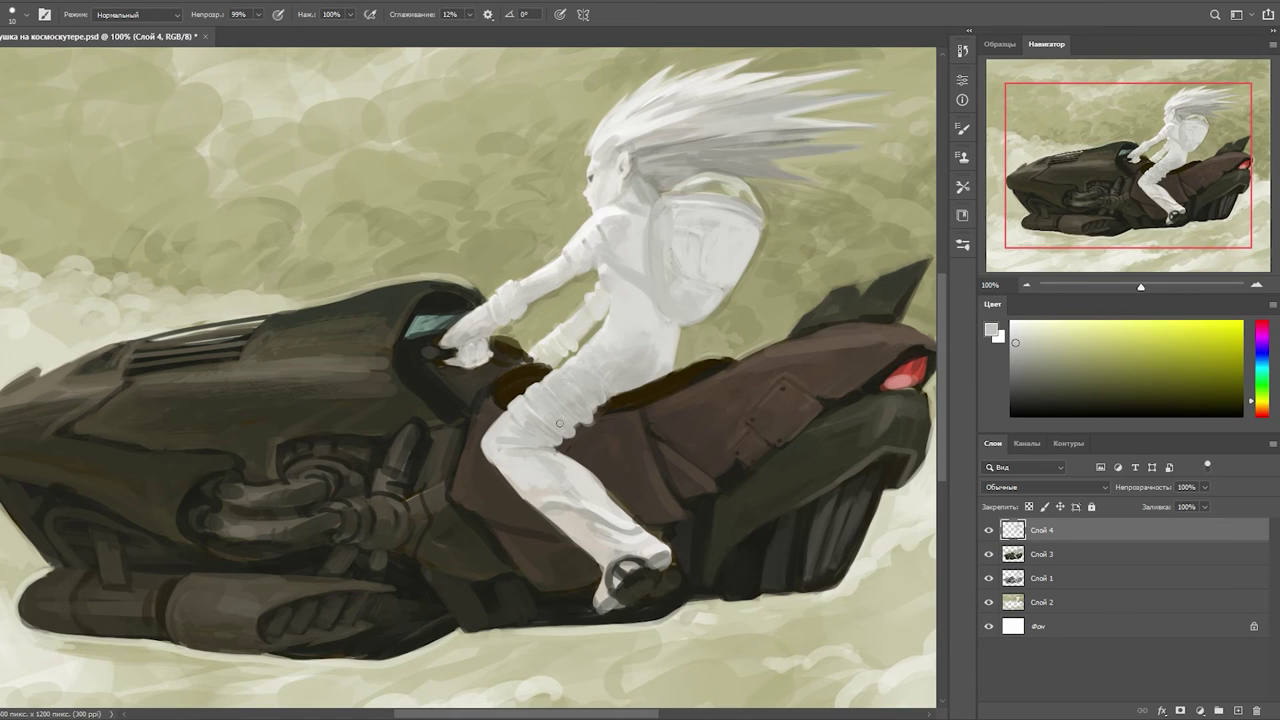
scroll(554, 370, down, 3)
scroll(554, 370, up, 3)
- Refine the rider's forearm and hand with sampled greys, and clean the thigh's lower edge against the seat
alt+click(553, 343)
alt+click(468, 337)
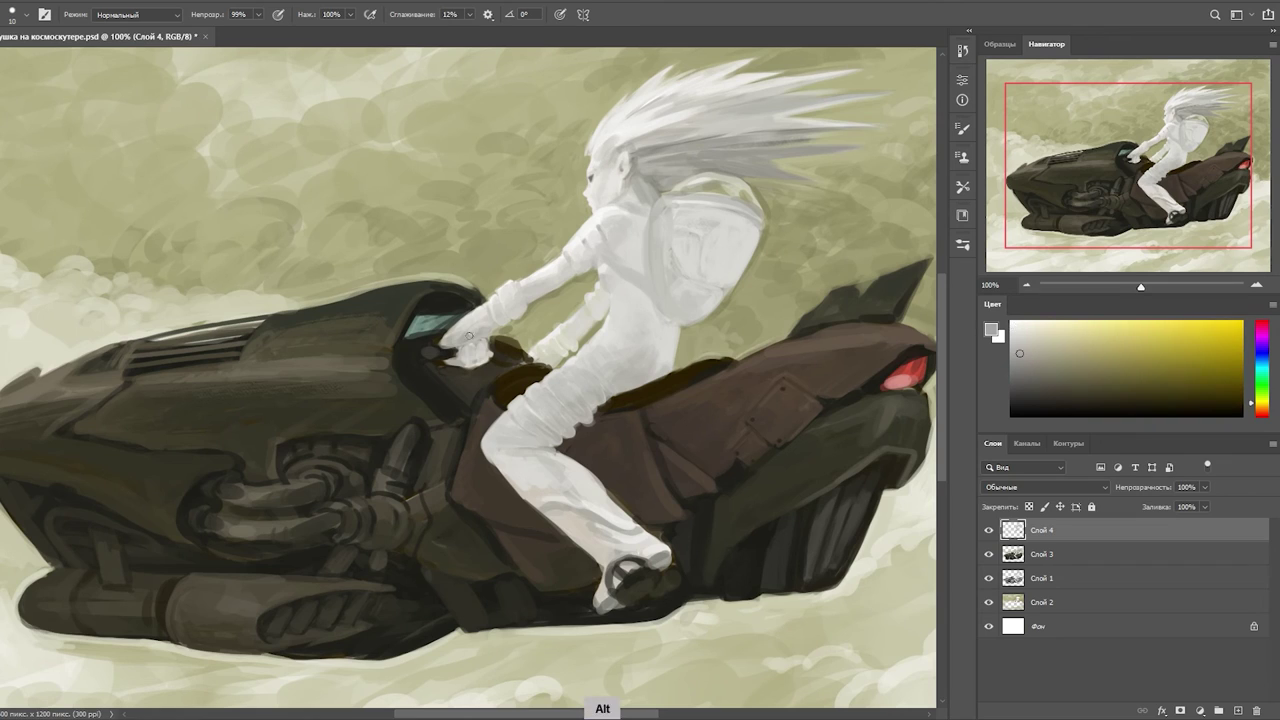
alt+click(670, 397)
alt+click(600, 400)
alt+click(599, 400)
drag(599, 400, 577, 440)
alt+click(630, 403)
key(ctrl+plus)
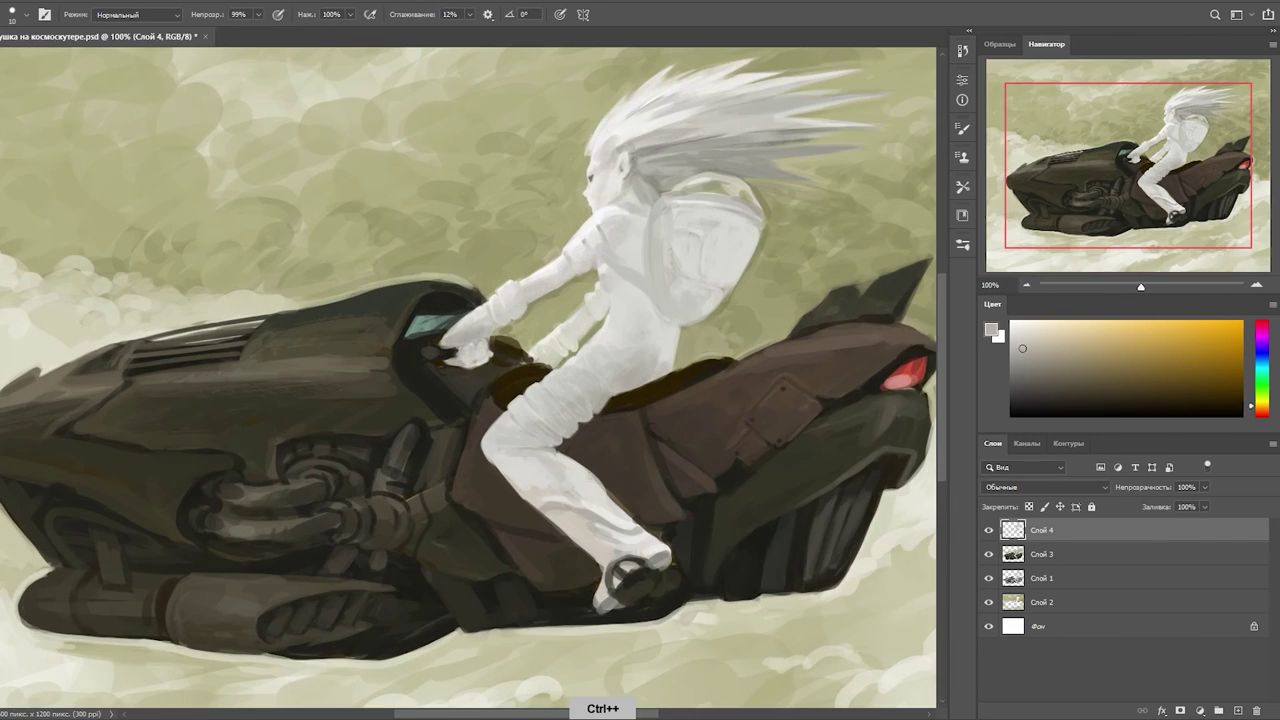
drag(614, 412, 596, 448)
- Smooth the rider's jaw, neck and shoulder with sampled near-white tones
alt+click(611, 218)
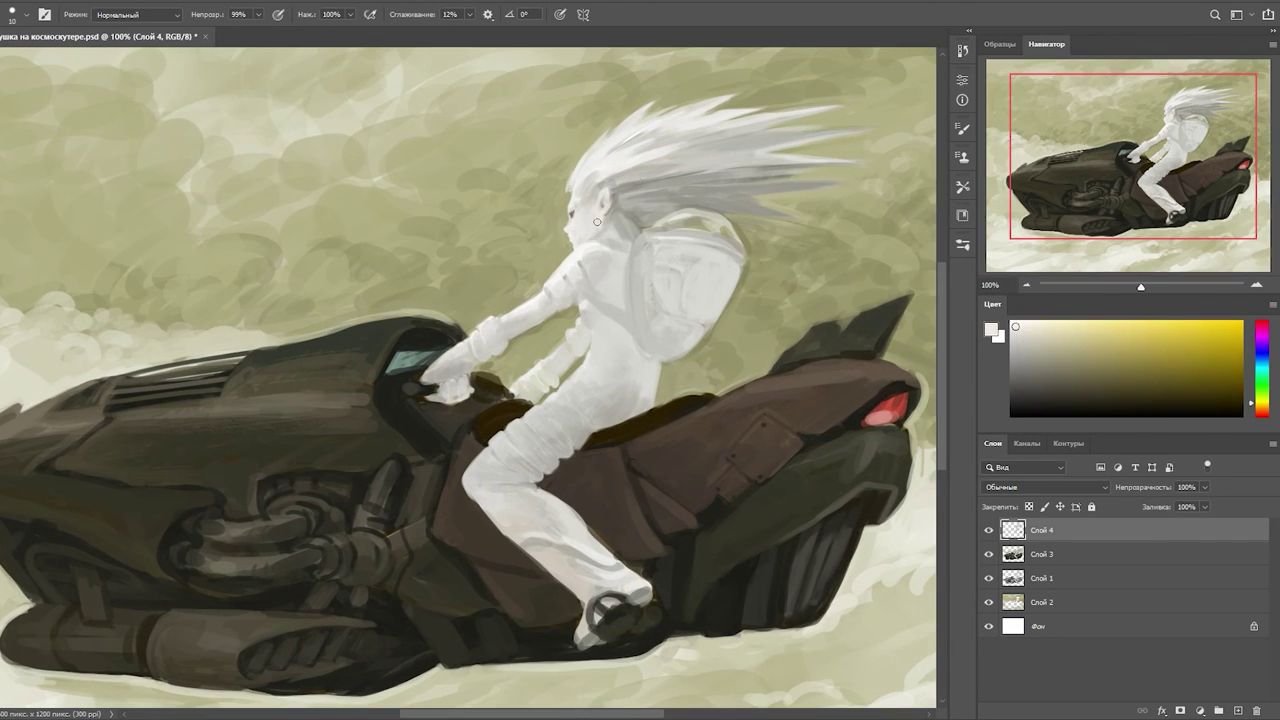
alt+click(601, 231)
key(ctrl+minus)
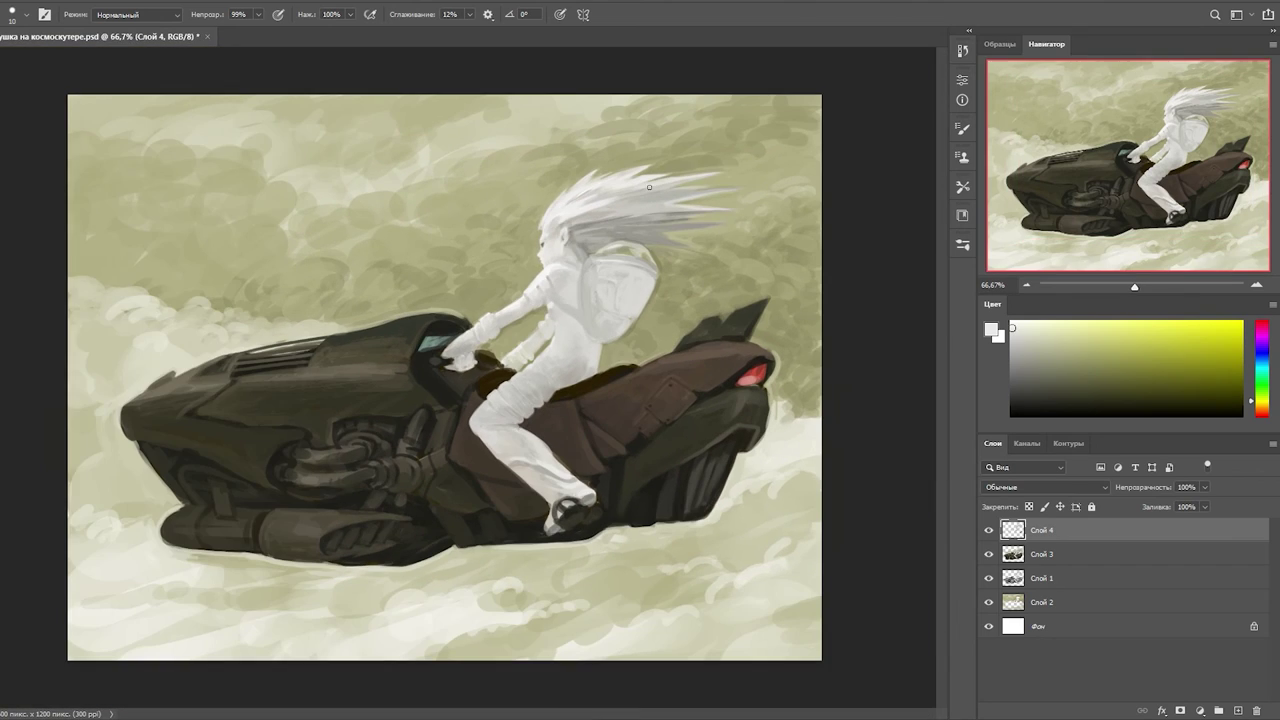
key(ctrl+plus)
- Add dark seam lines and small rivets to the brown side and rear hull panels
alt+click(658, 502)
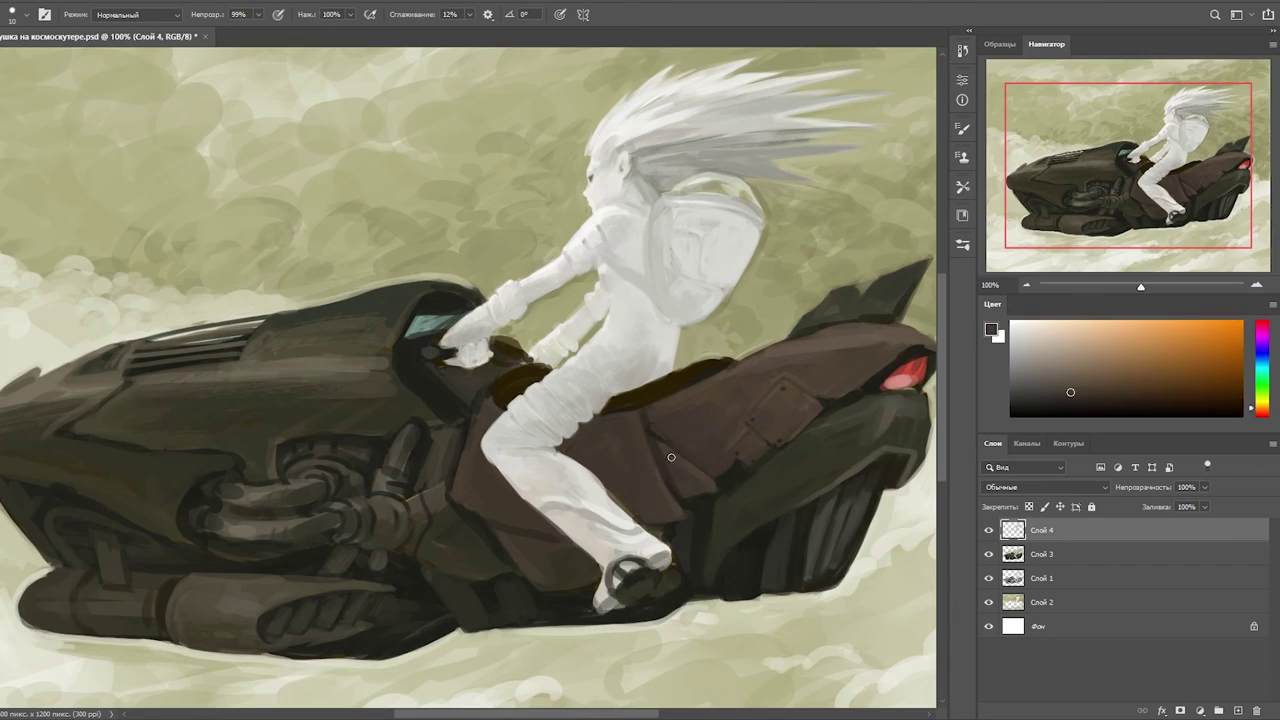
drag(662, 436, 629, 393)
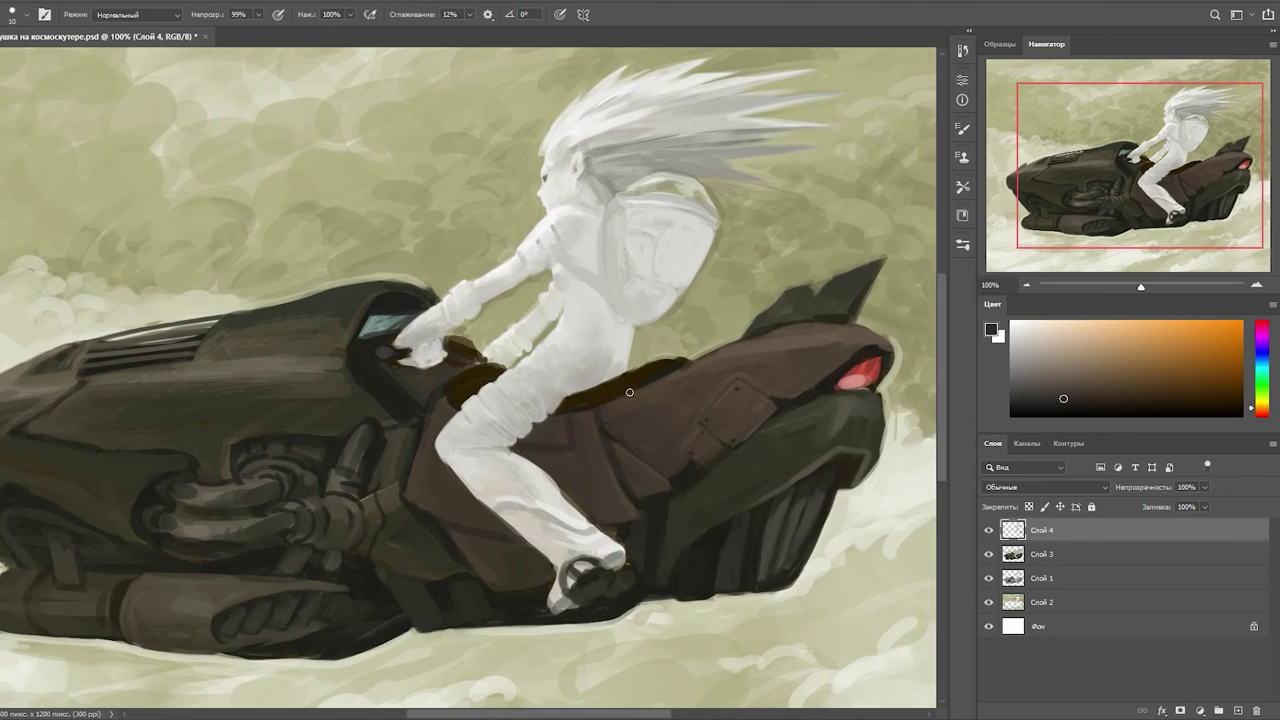
alt+click(674, 466)
alt+click(714, 436)
alt+click(635, 508)
alt+click(786, 385)
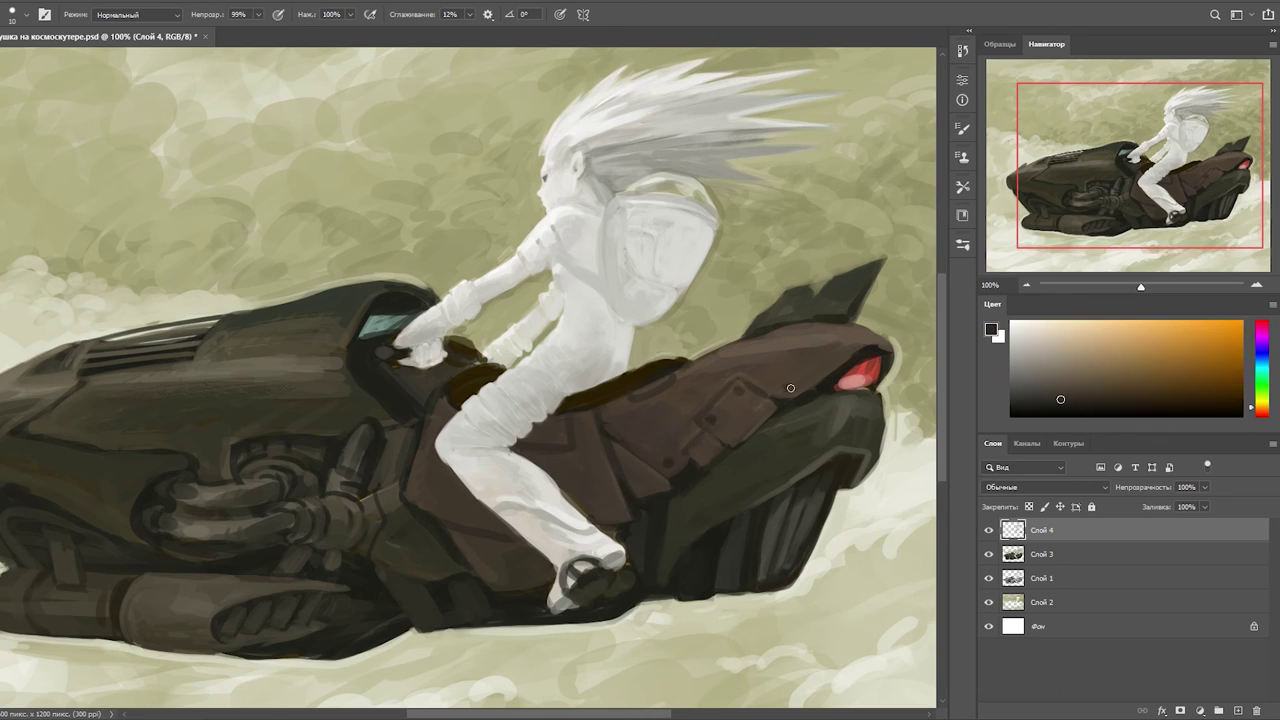
- Touch up the rear vent slats with sampled dark tones and repaint the seat's dark brown rim
alt+click(770, 548)
alt+click(750, 560)
alt+click(730, 565)
alt+click(736, 598)
alt+click(631, 377)
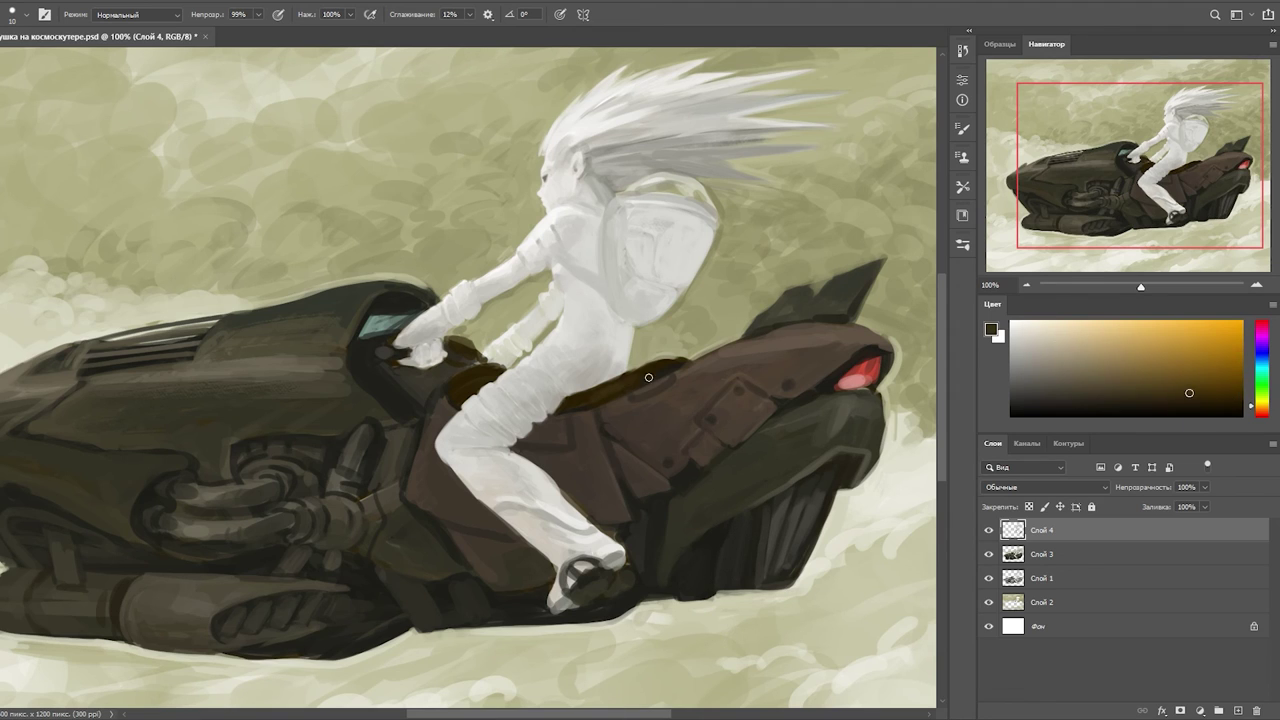
drag(462, 381, 730, 488)
alt+click(730, 488)
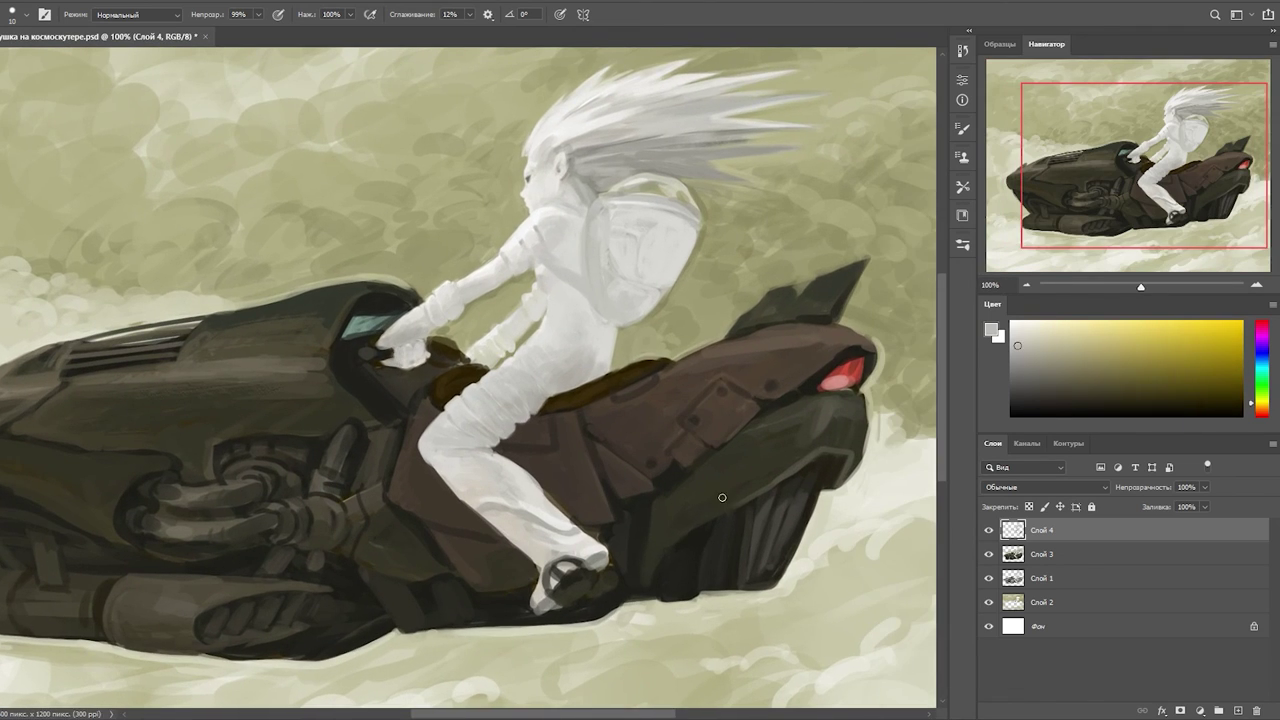
- On a new layer, paint a sampled-red light trail behind the tail light with the Sampled Brush 19 13 at 78 px
alt+click(524, 216)
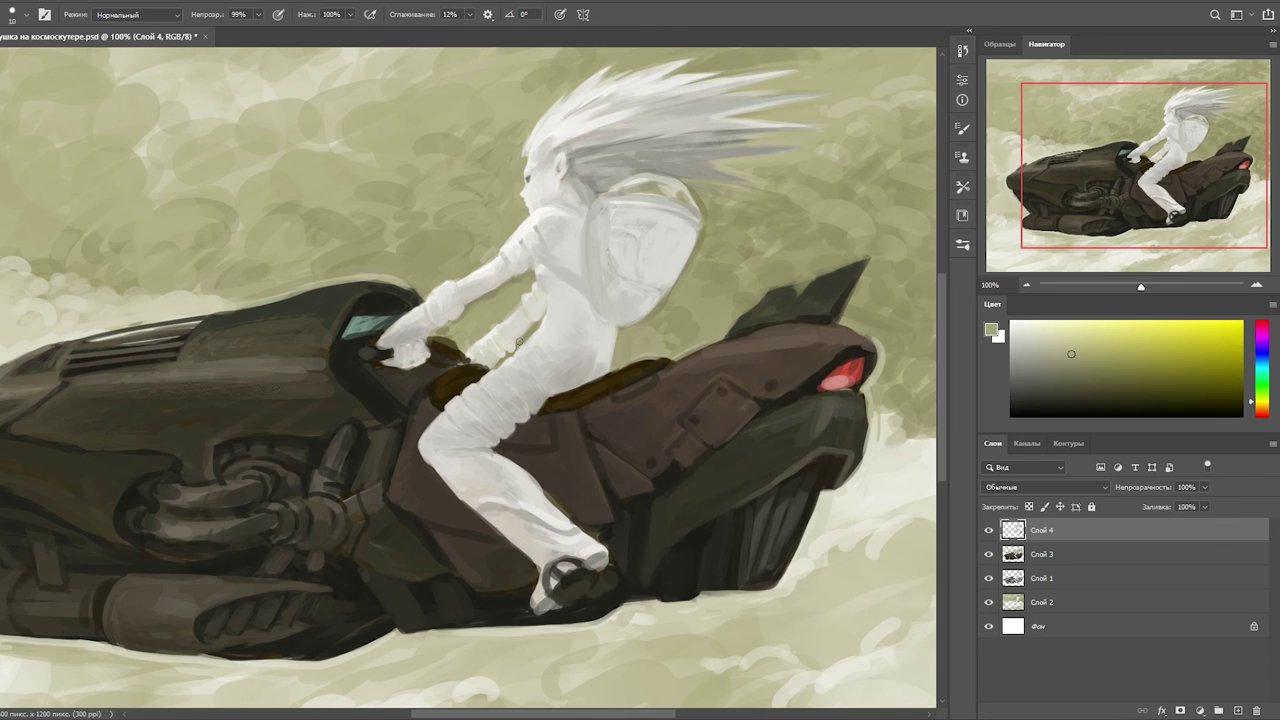
key(ctrl+minus)
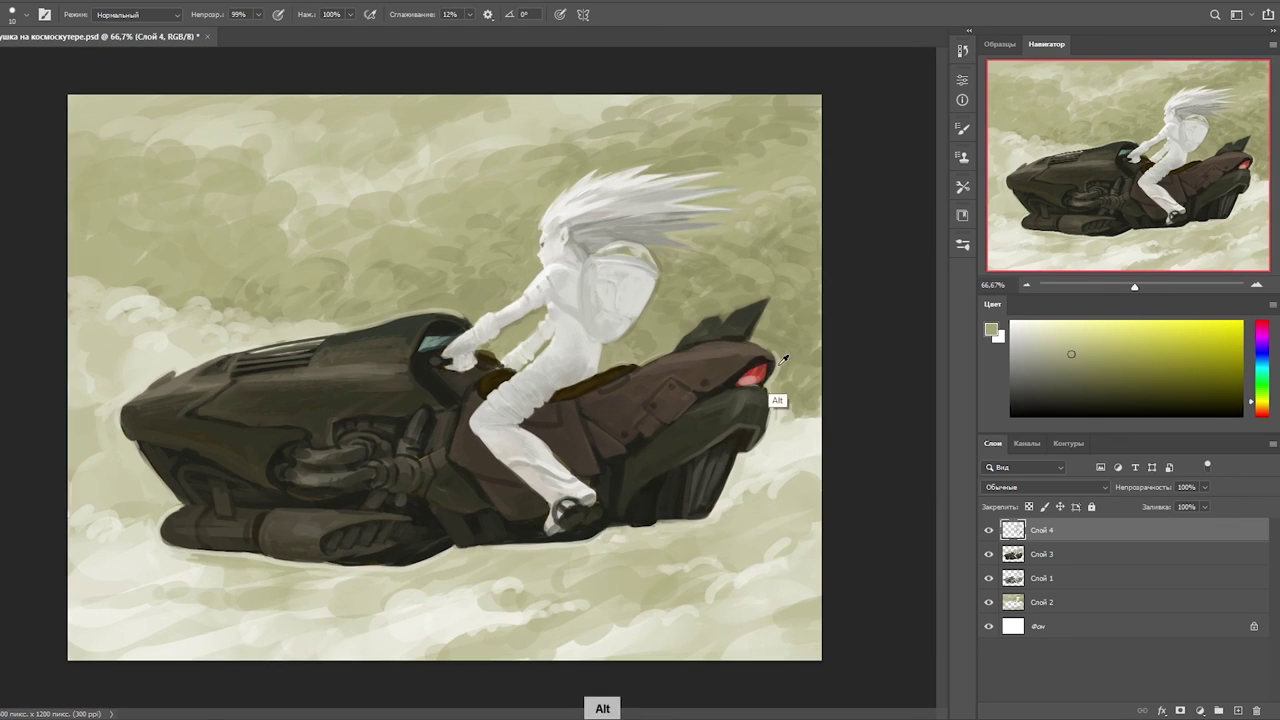
alt+click(757, 375)
right_click(791, 357)
key(ctrl+shift+alt+n)
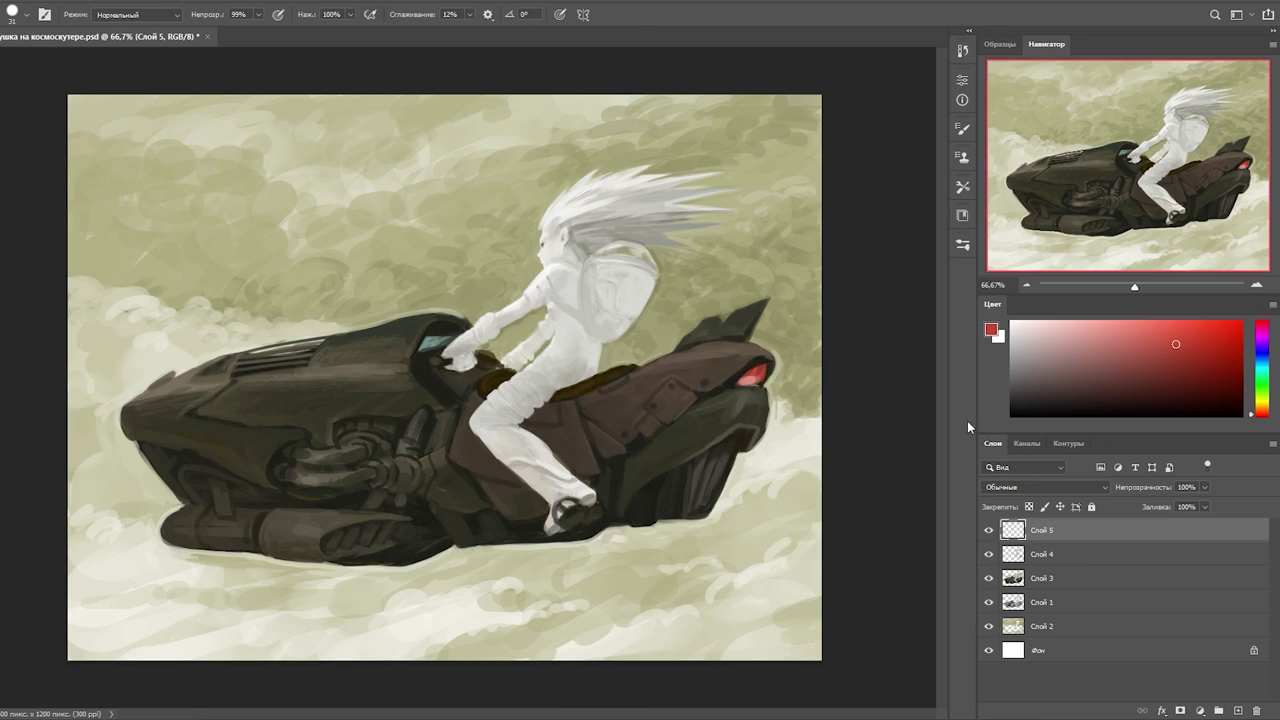
key(ctrl+z)
right_click(797, 350)
click(886, 249)
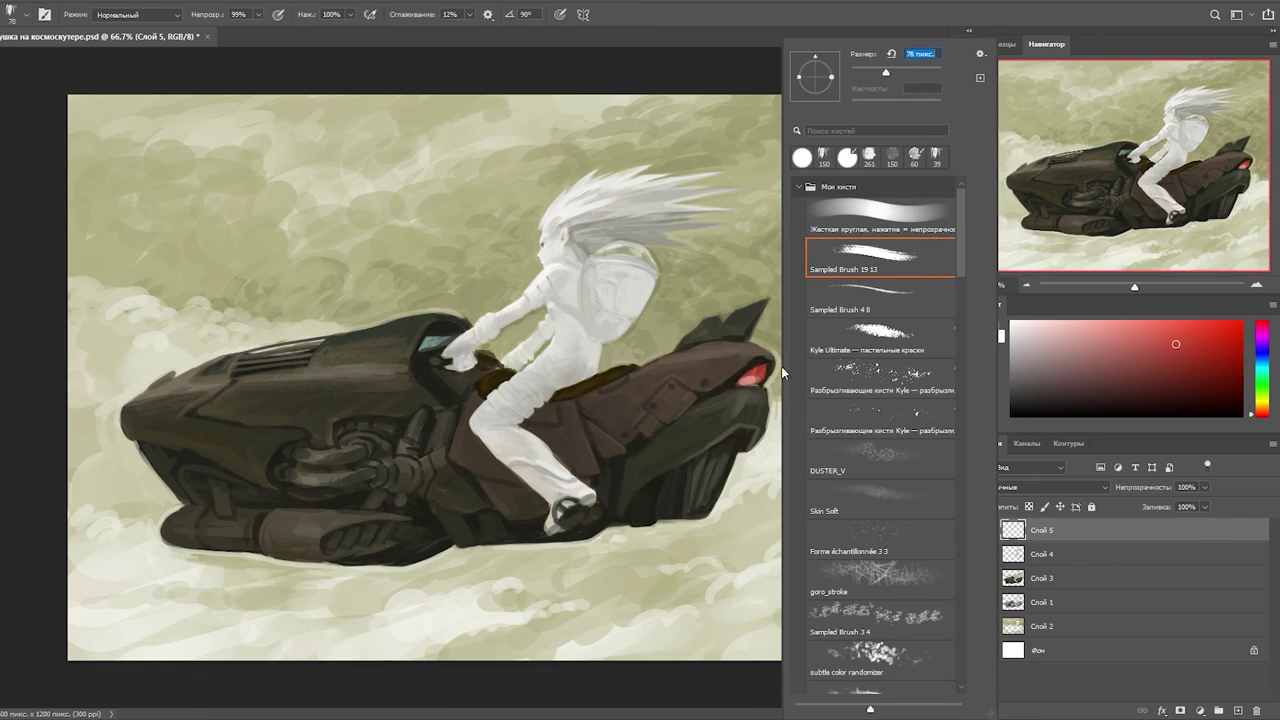
key(ctrl+z)
key(ctrl+z)
drag(757, 374, 825, 365)
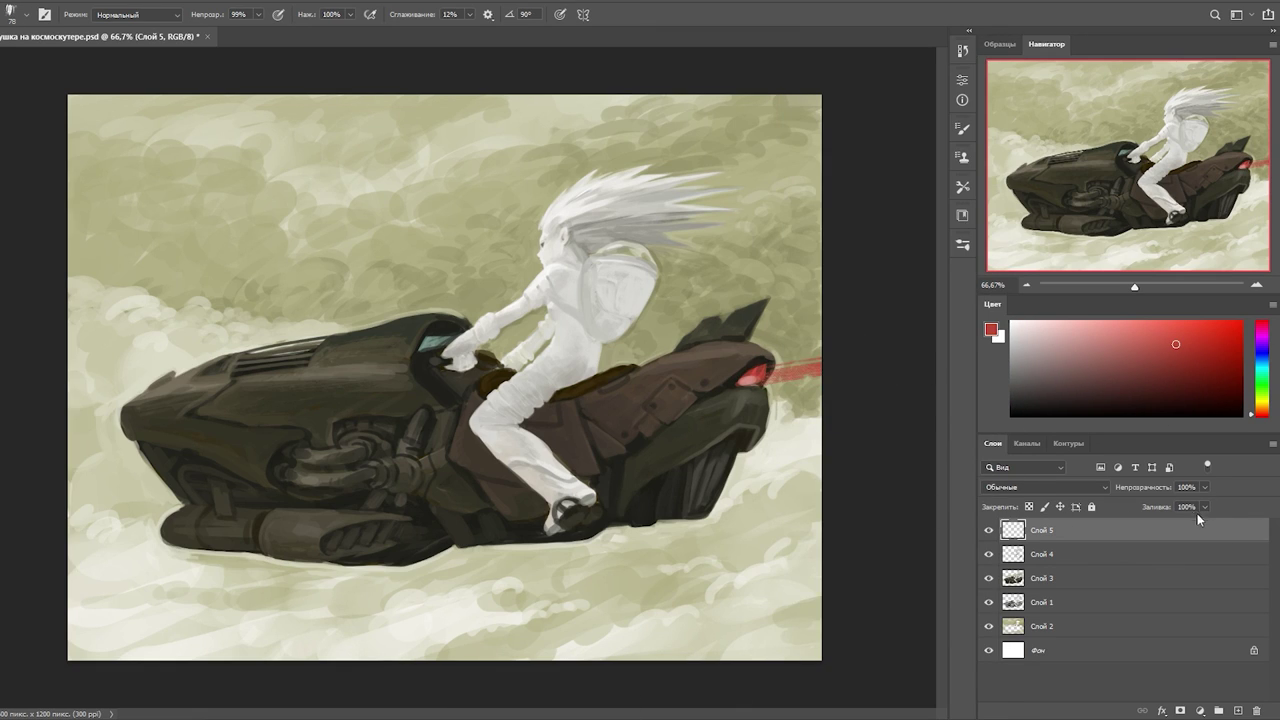
- On another new layer, paint sampled dark grey motion streaks behind the rear vents and along the lower hull
key(ctrl+shift+alt+n)
alt+click(712, 469)
drag(700, 470, 851, 474)
drag(705, 495, 850, 500)
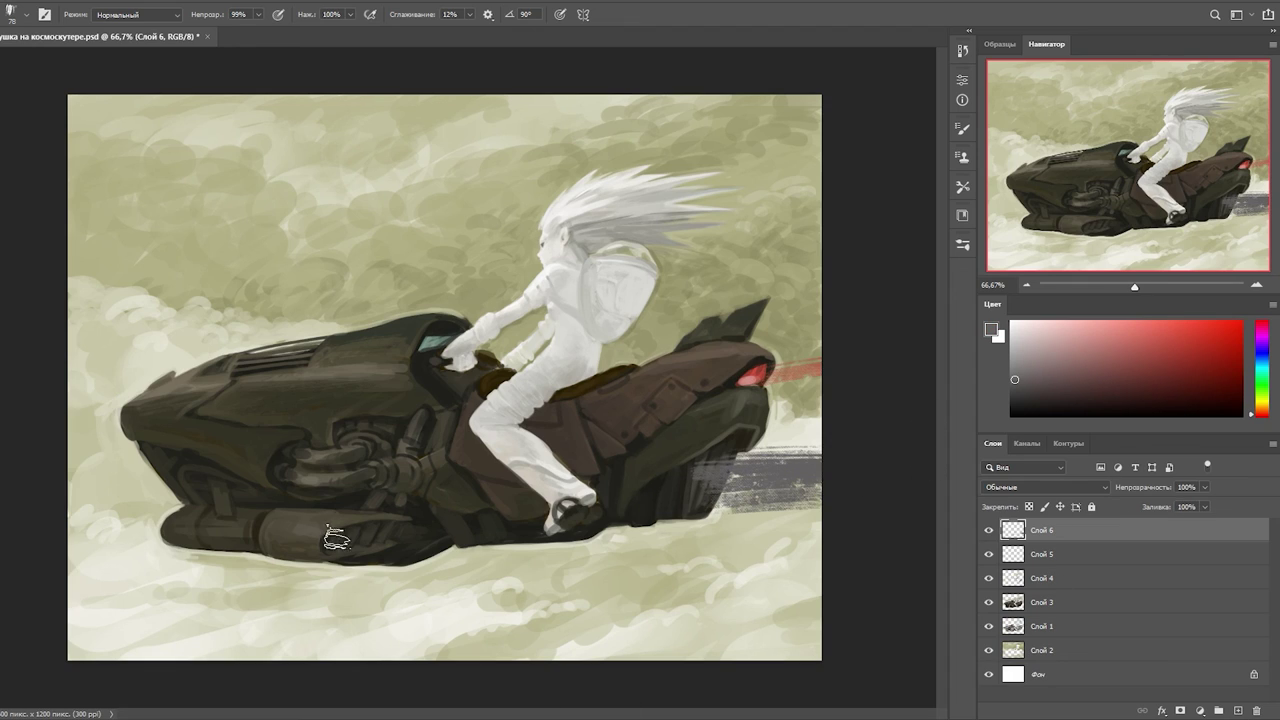
key(ctrl+z)
drag(395, 532, 772, 542)
key(ctrl+z)
key(ctrl+z)
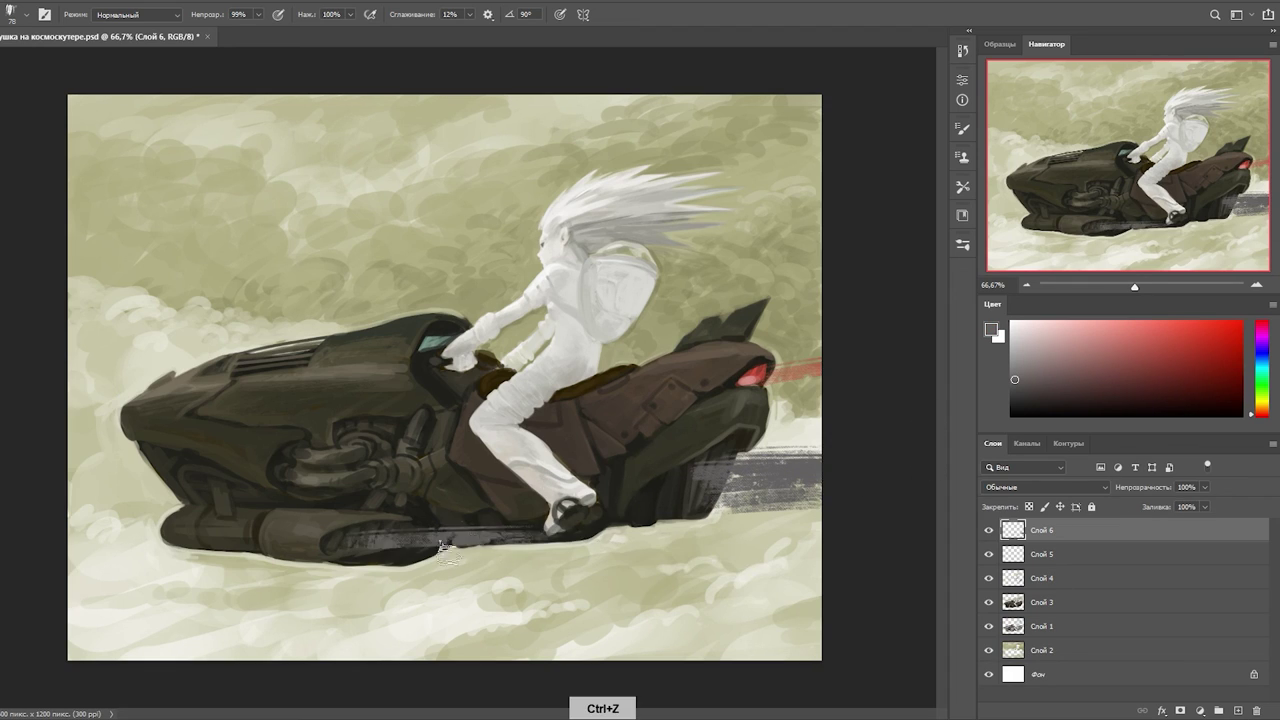
drag(360, 545, 773, 518)
- Blend the grey streak layer in Luminosity (Яркость) mode at 38% fill, and add a streak beneath the hull
click(1045, 487)
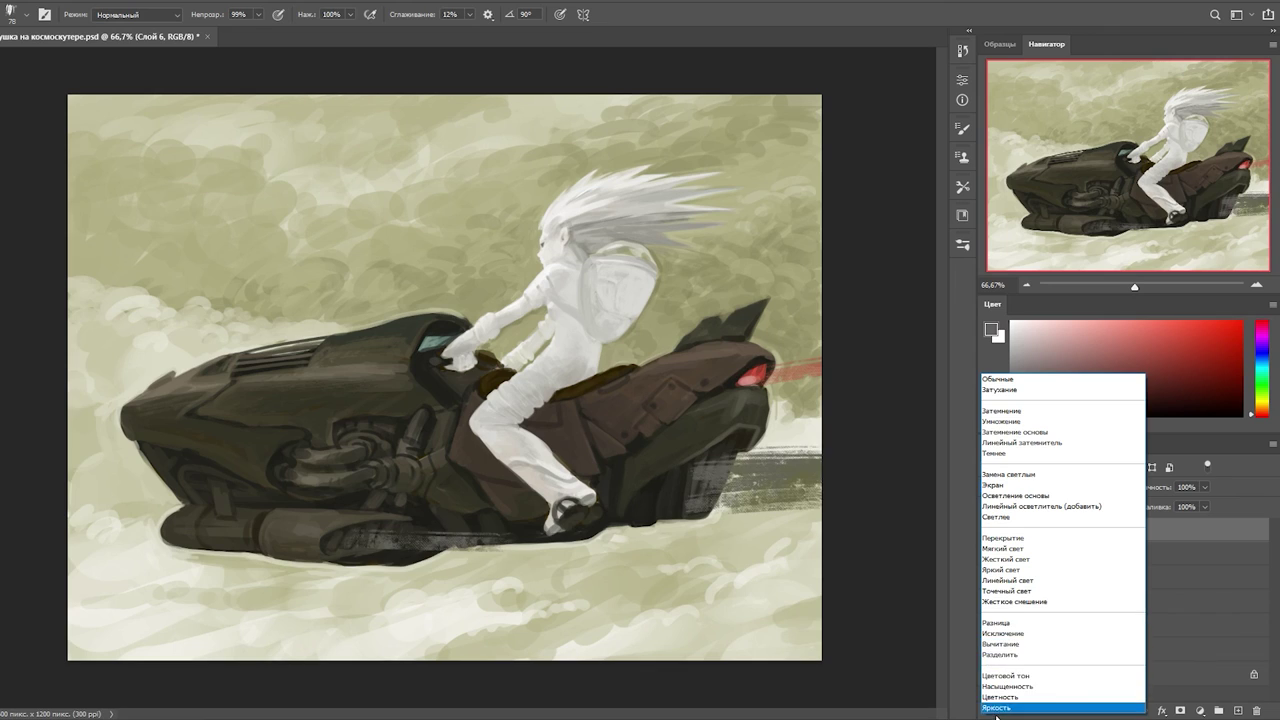
click(1040, 706)
drag(1204, 507, 1164, 526)
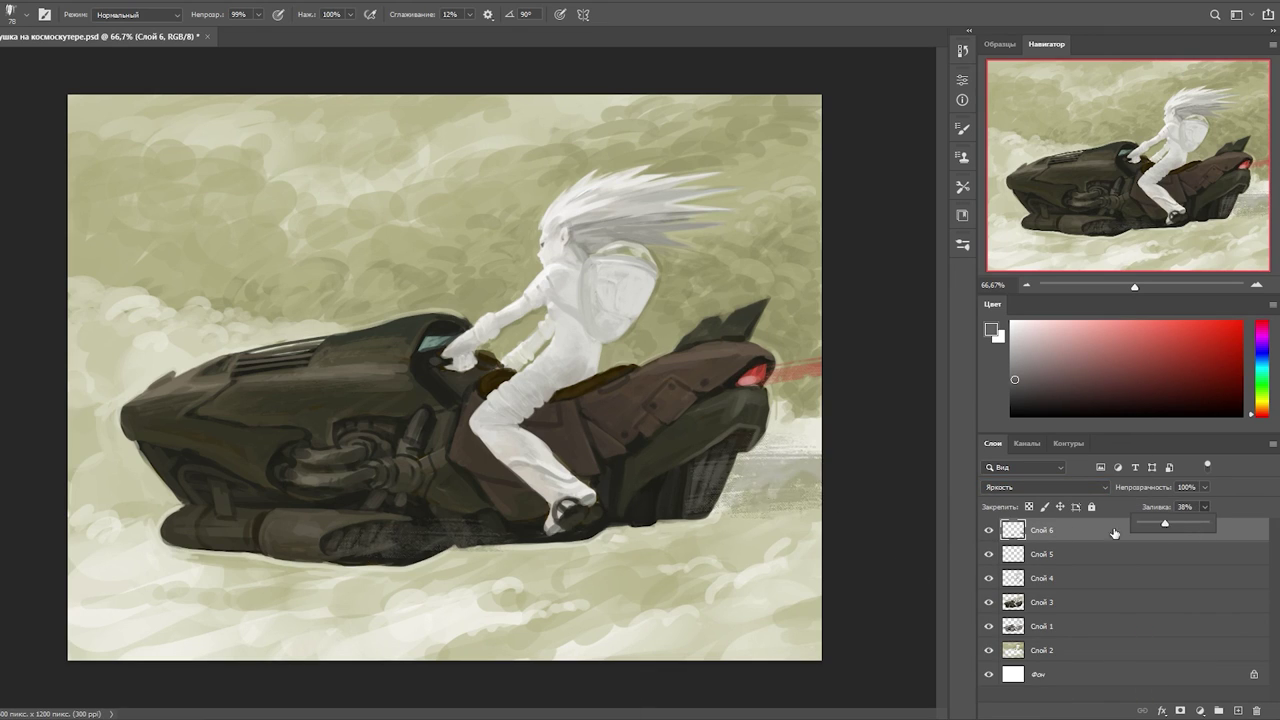
drag(350, 542, 575, 552)
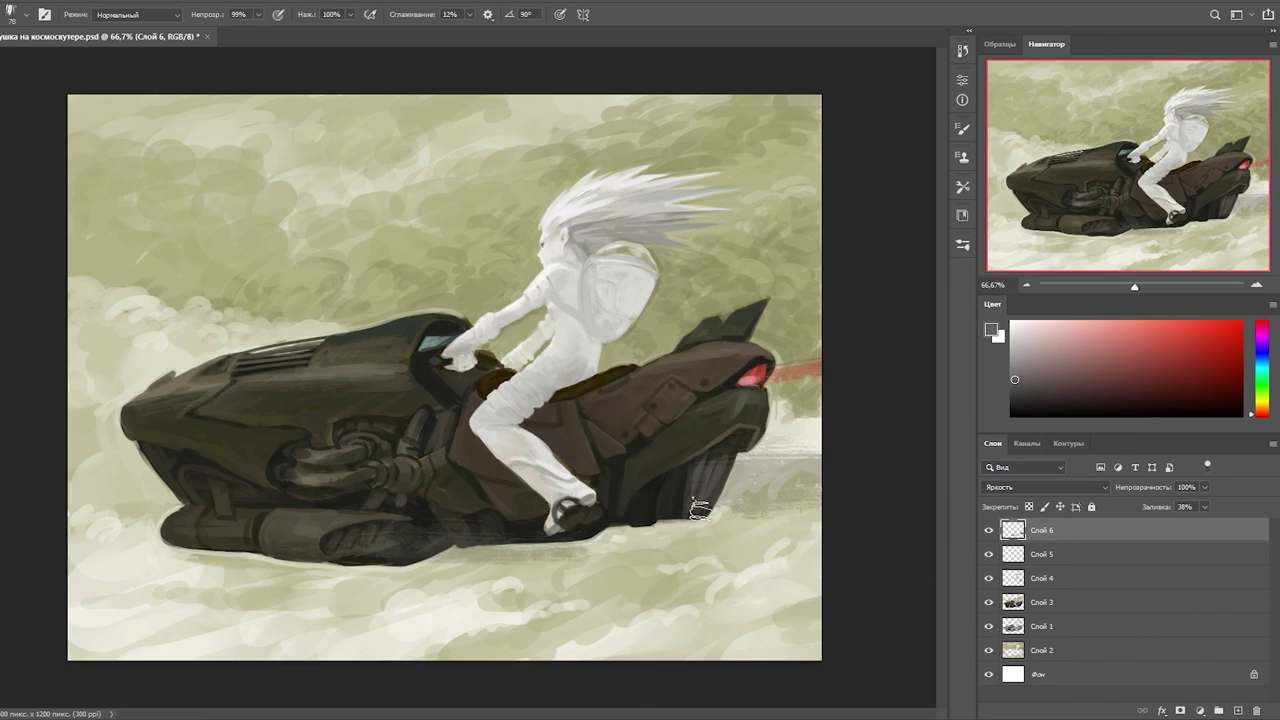
click(1045, 487)
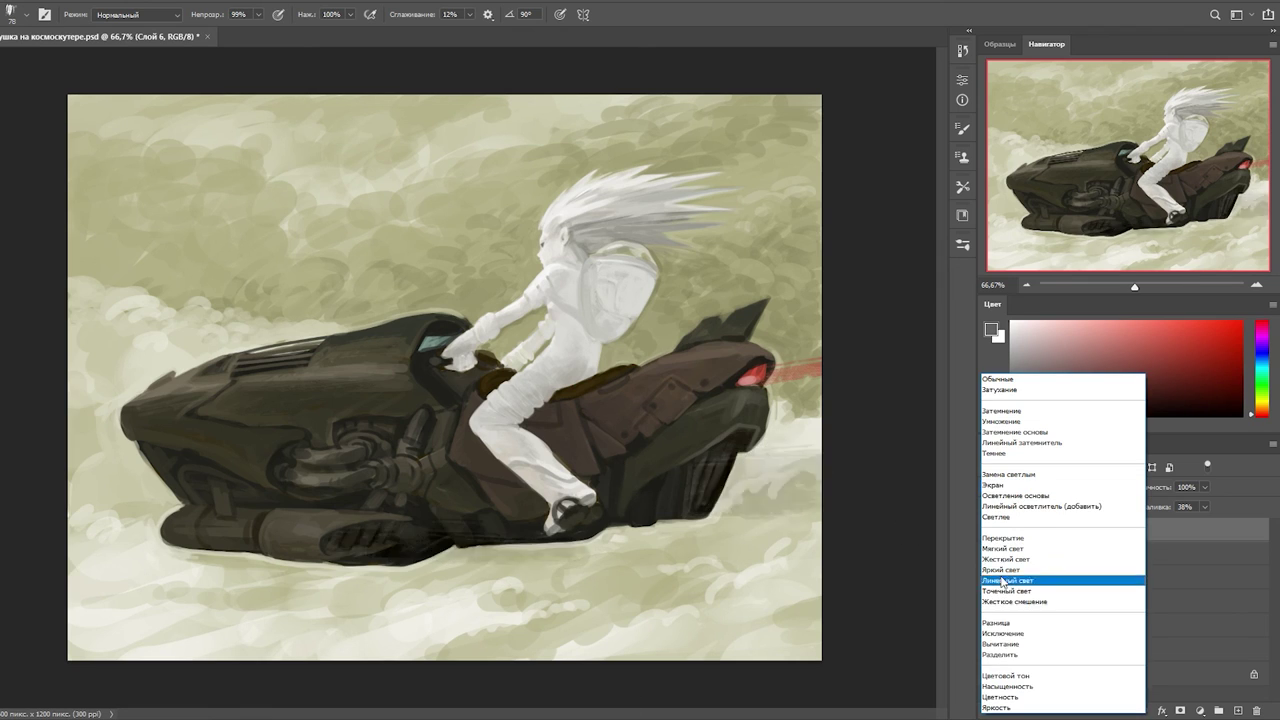
click(1040, 694)
- Return to Слой 4 with the 14 px round brush and light grey for retouching the rider's thigh
click(1040, 578)
key(ctrl+1)
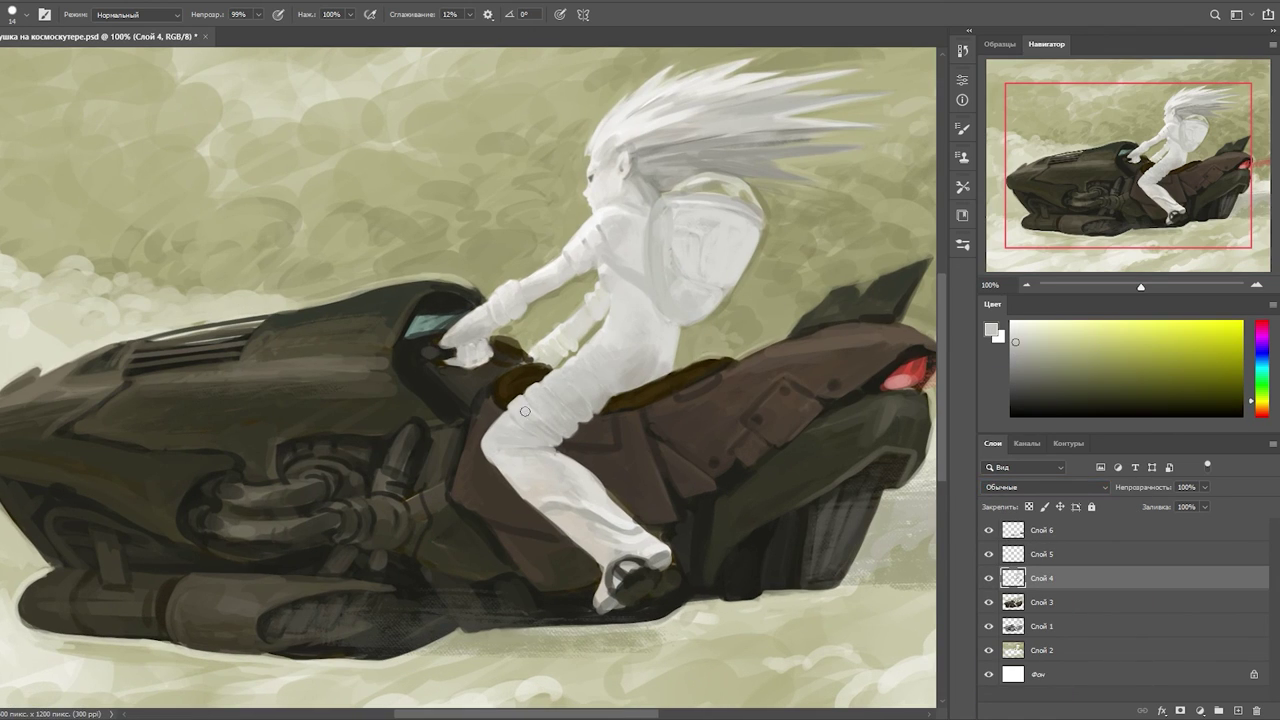
key(ctrl+0)
scroll(553, 444, up, 3)
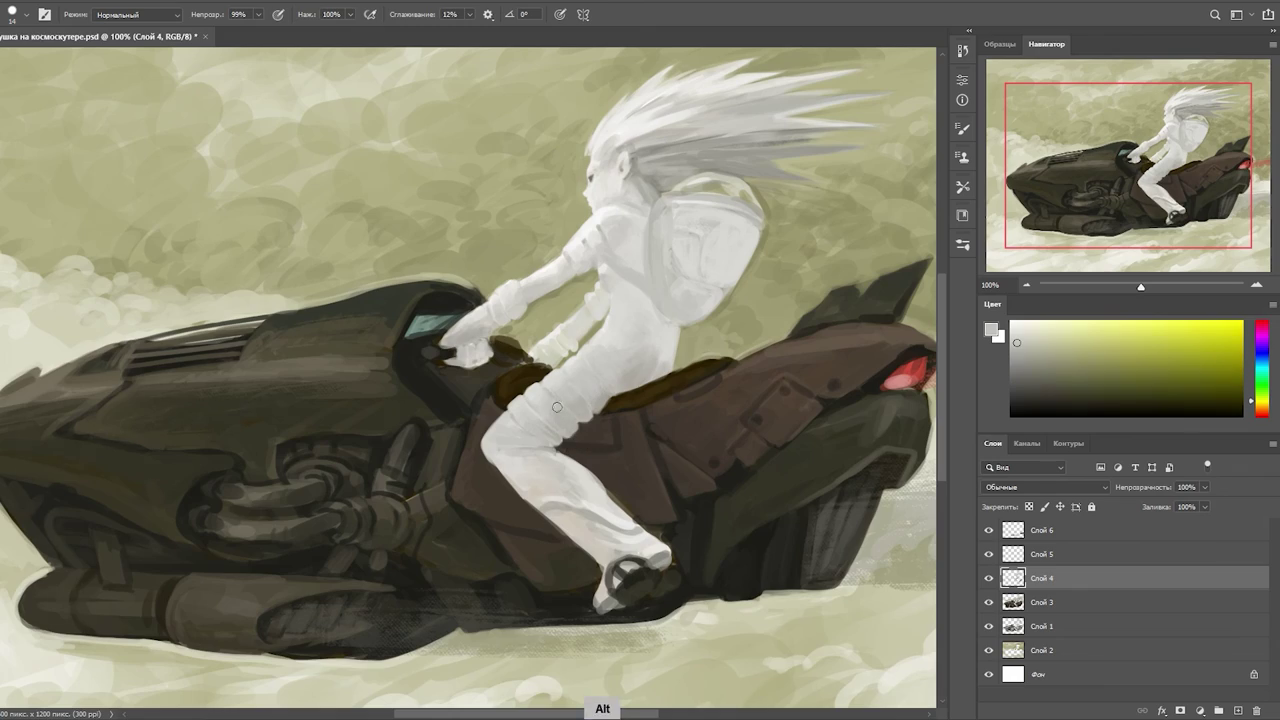